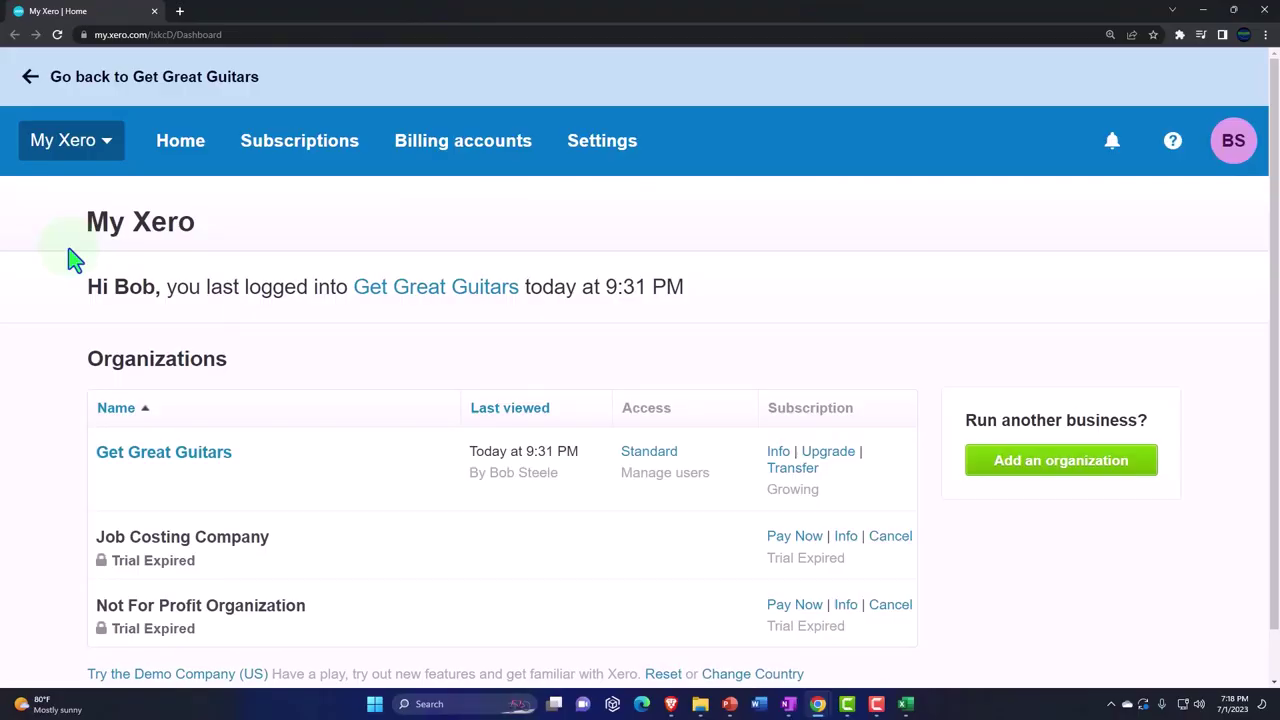
- Open the Get Great Guitars organization and duplicate its dashboard browser tab twice
left_click_drag(32, 244, 224, 246)
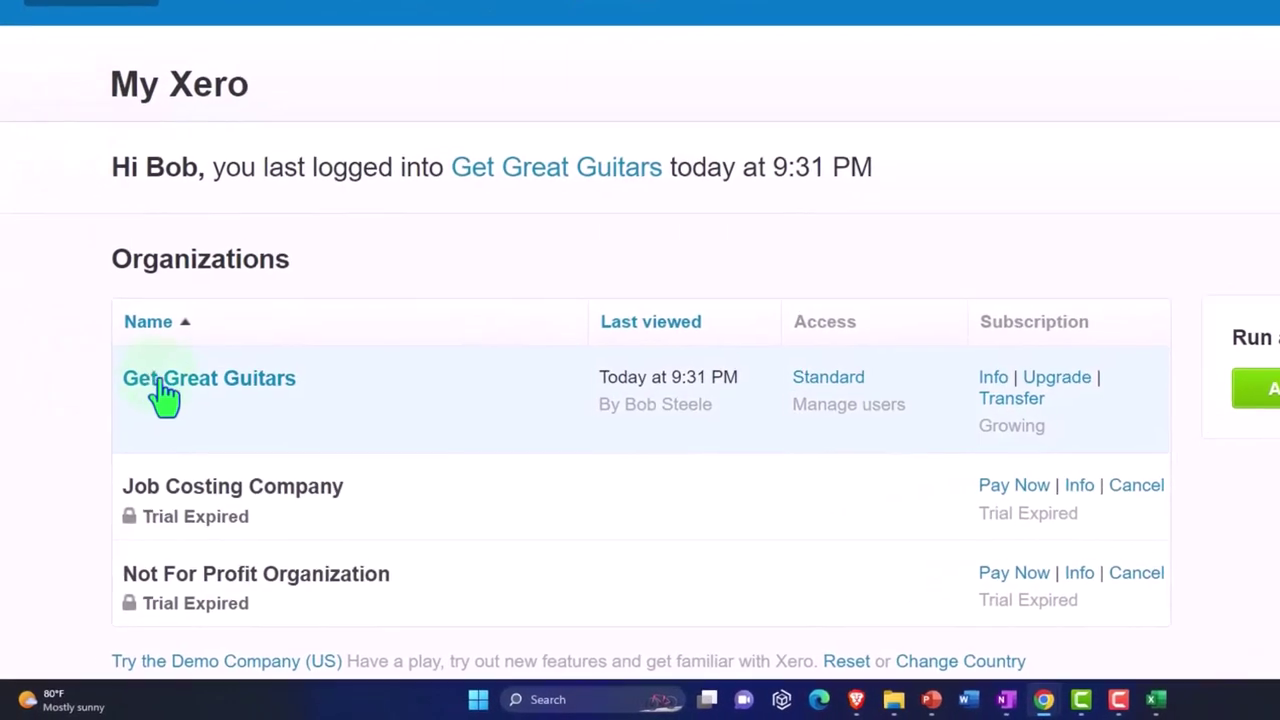
left_click(213, 372)
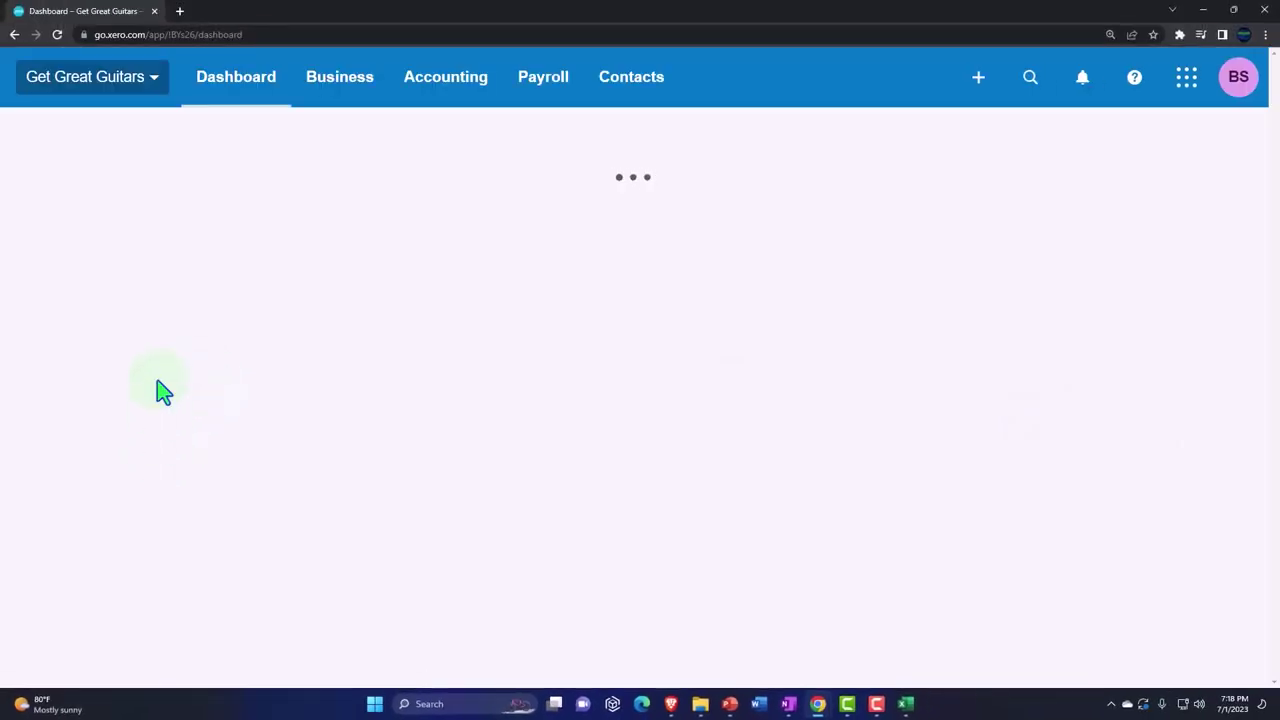
right_click(114, 12)
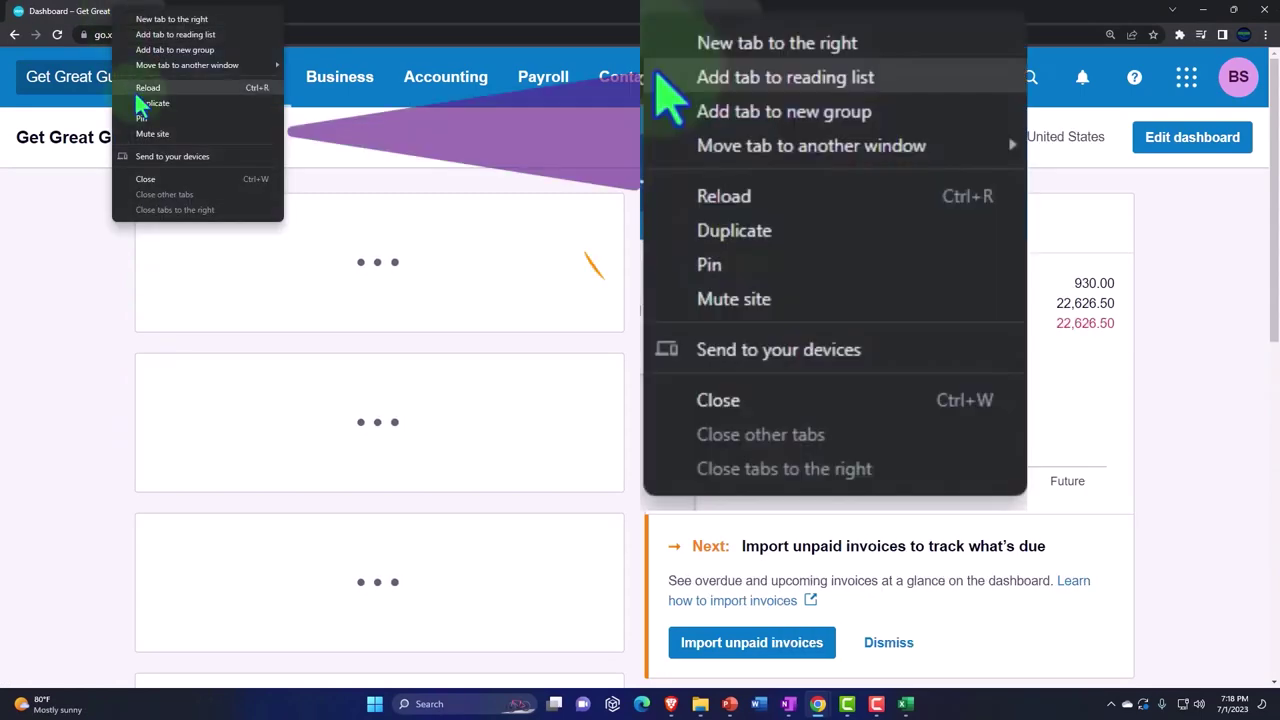
left_click(182, 106)
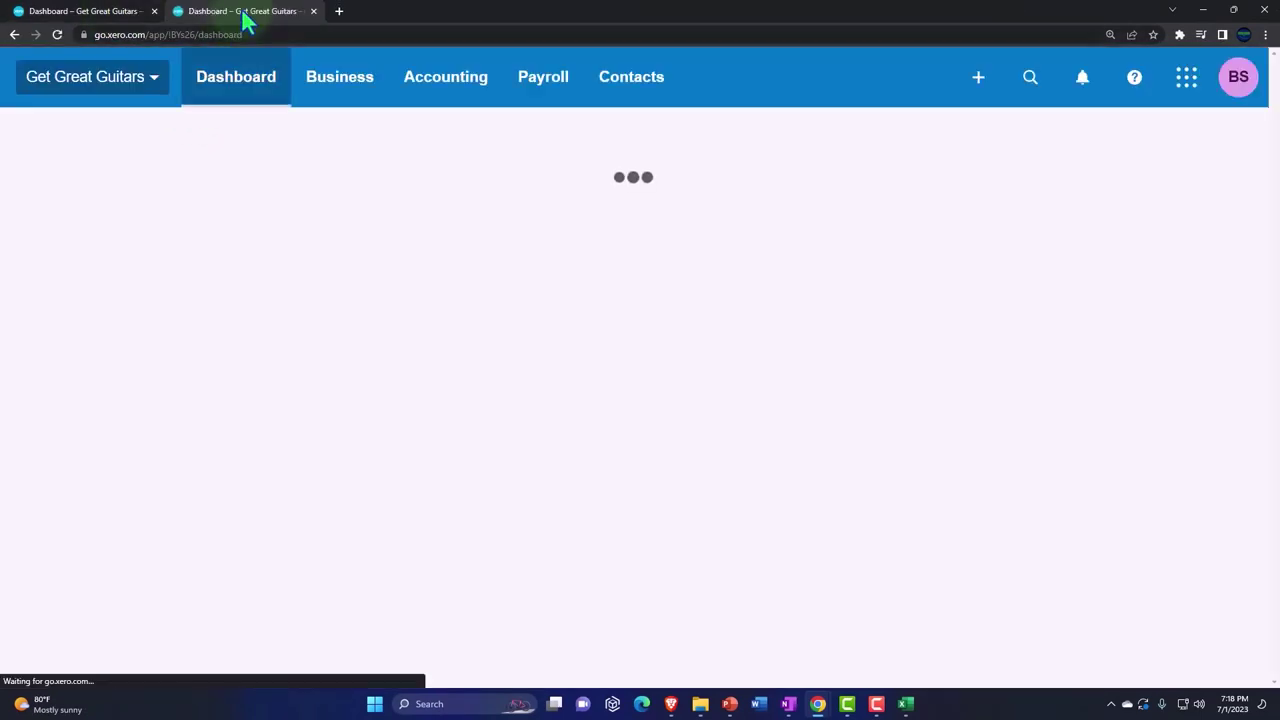
right_click(244, 16)
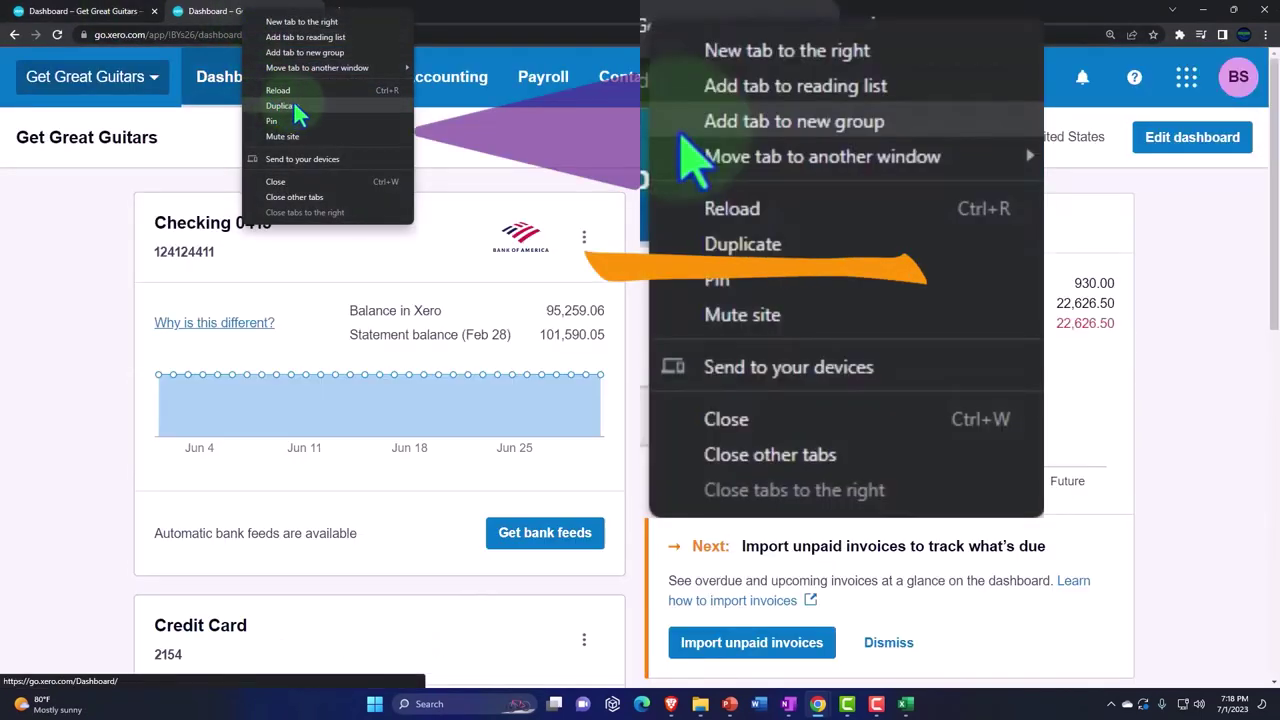
left_click(293, 104)
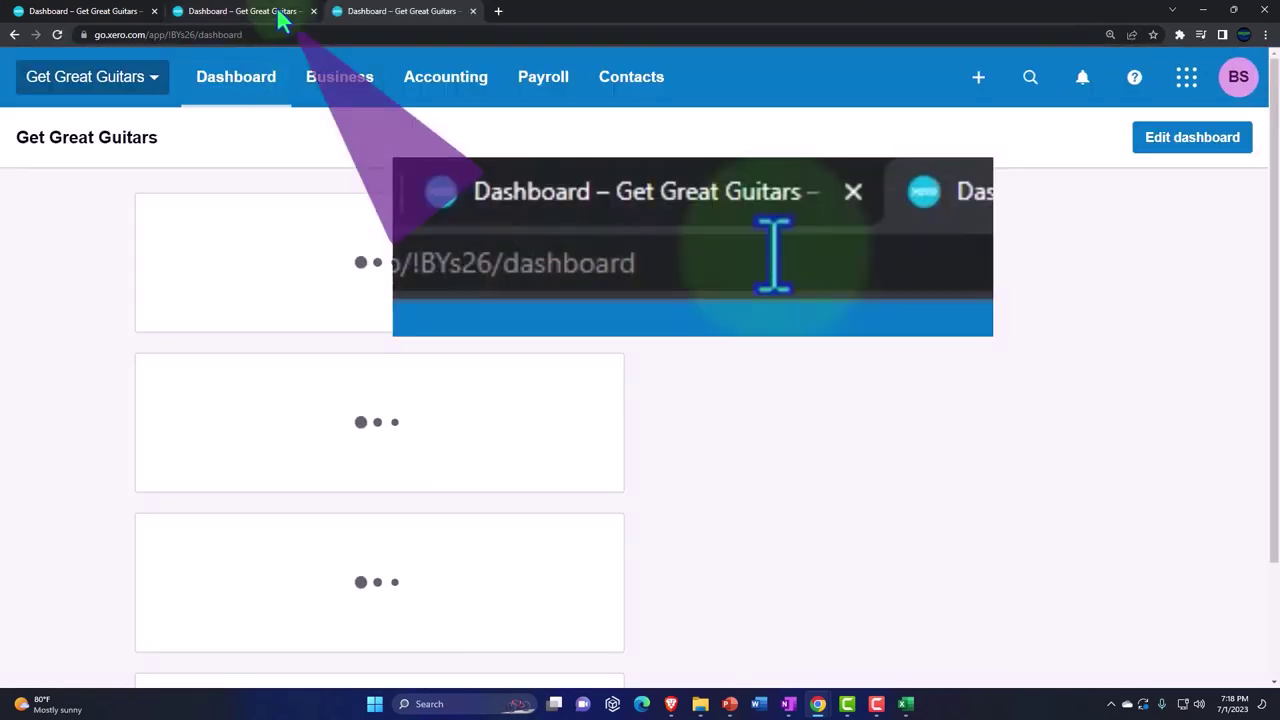
- Open the Balance Sheet Comp report in the second browser tab and the Income Statement Comp report in the third
left_click(447, 77)
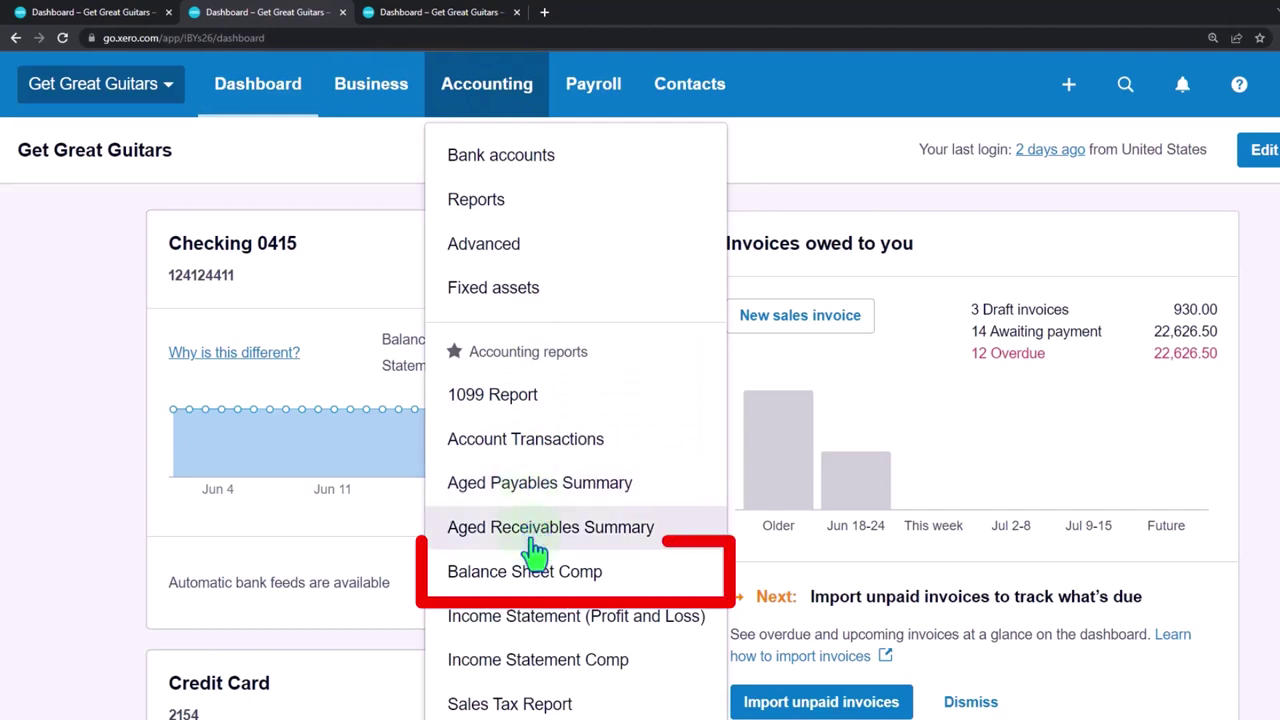
left_click(572, 586)
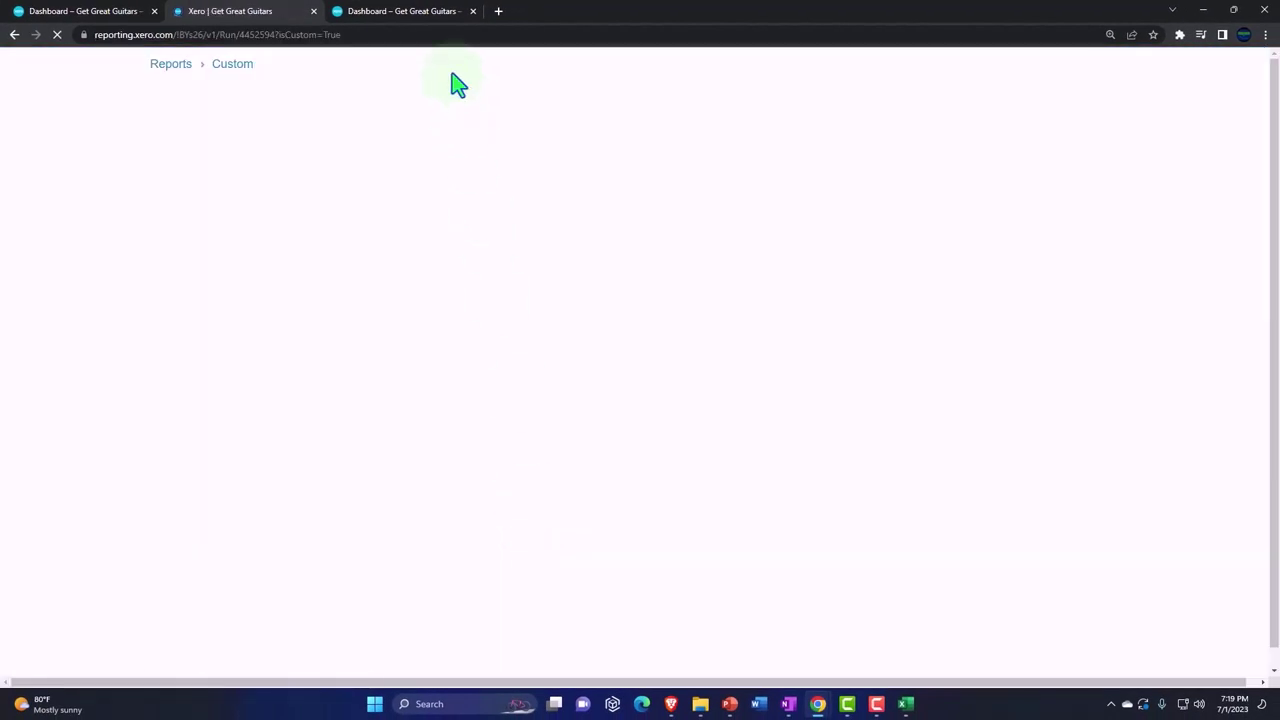
left_click(425, 18)
left_click(440, 82)
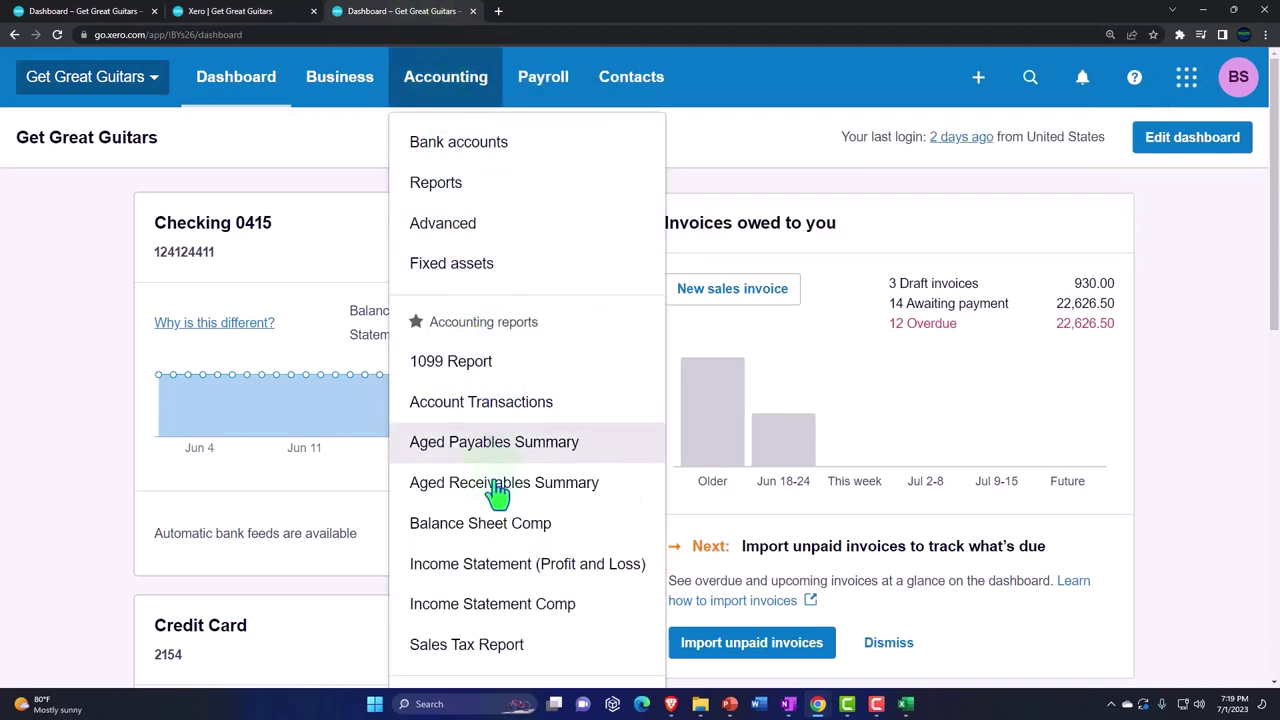
left_click(512, 620)
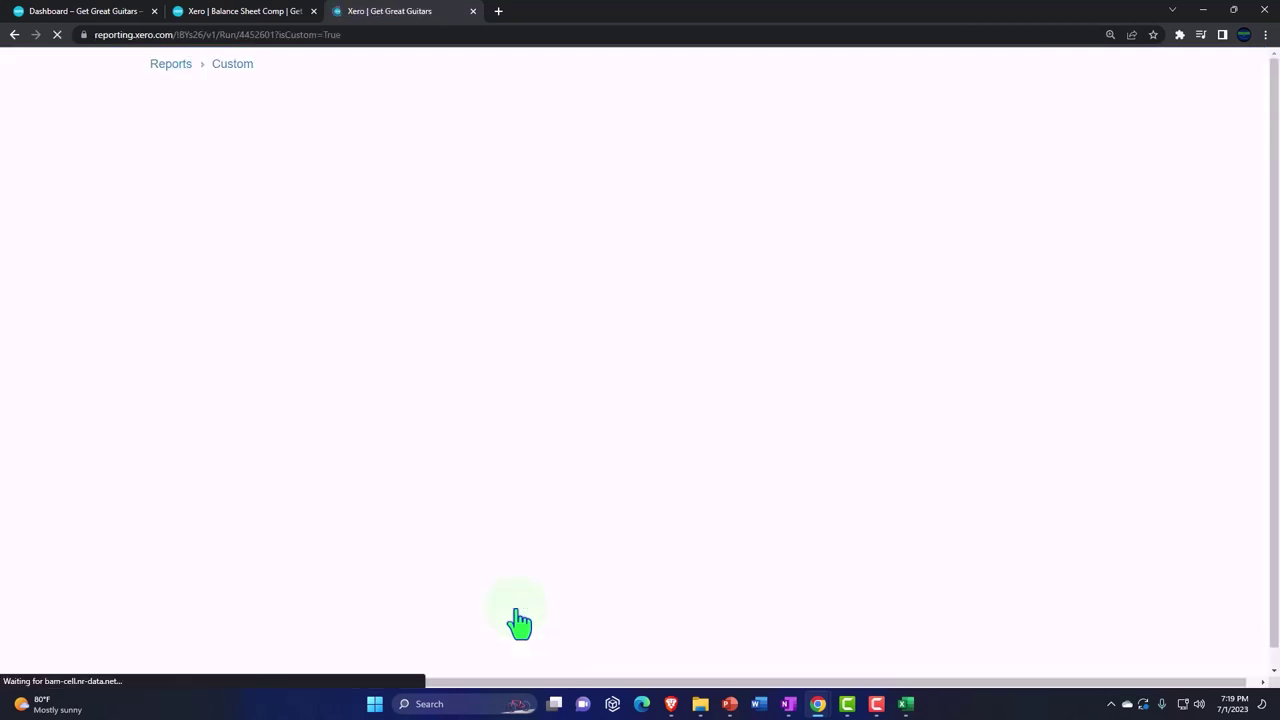
- Review the Balance Sheet Comp report from current assets down to the loan and Interest Payable lines under current liabilities
left_click(277, 14)
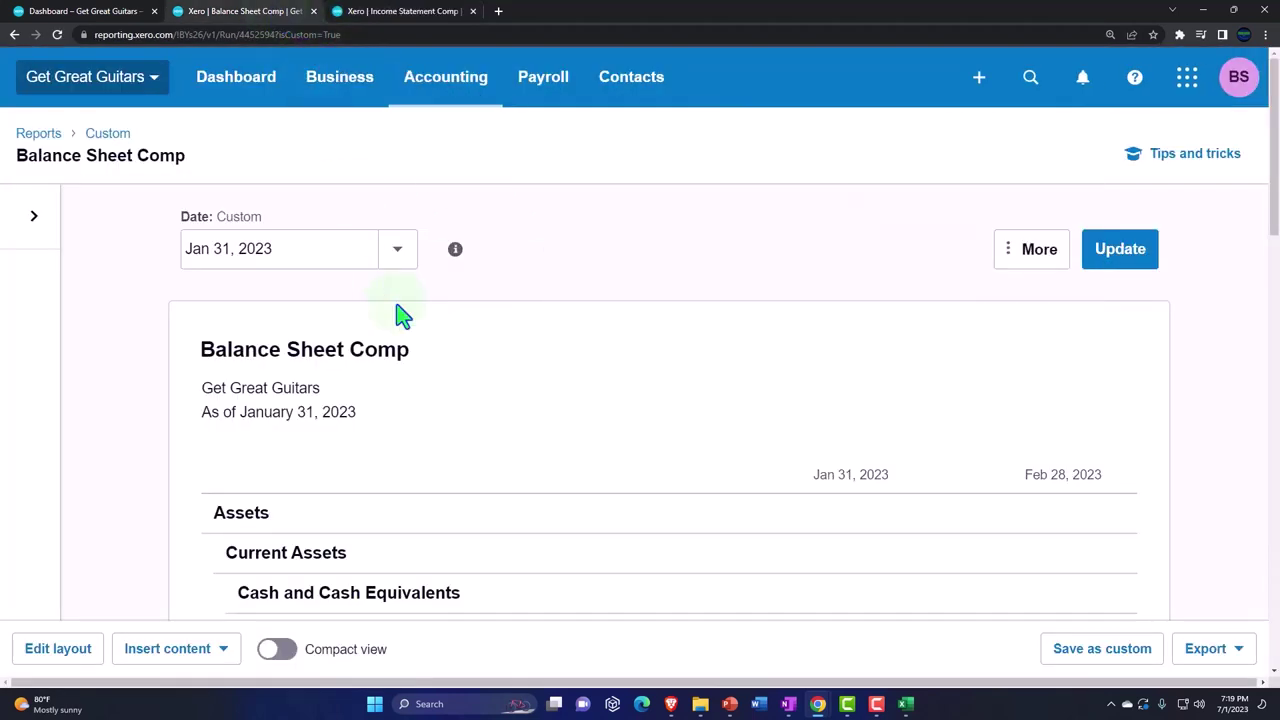
scroll(400, 314, "down", 1)
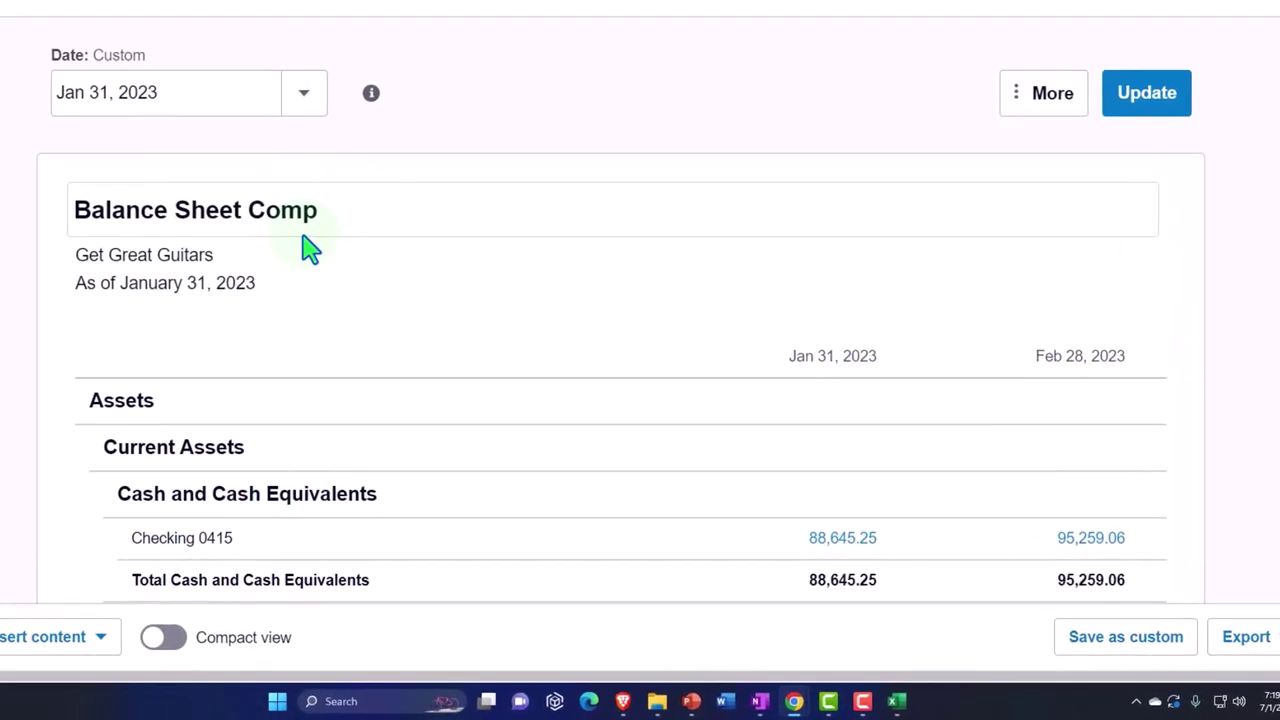
scroll(305, 245, "down", 2)
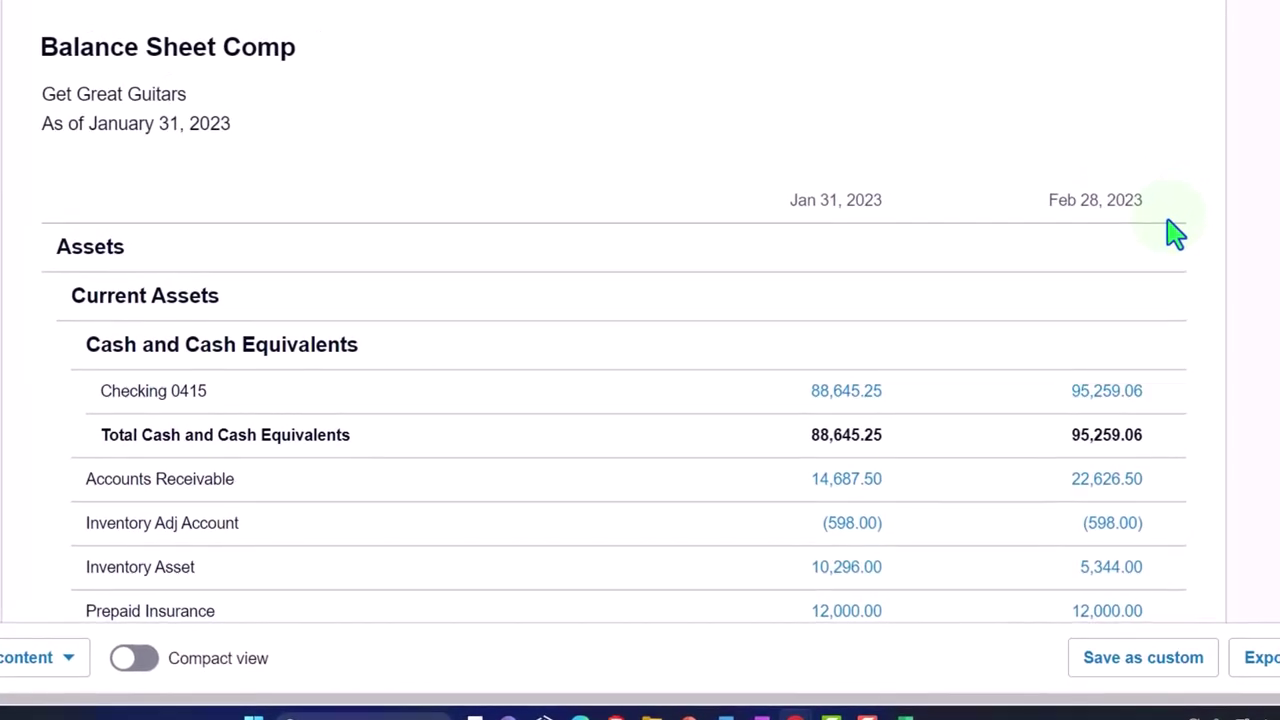
scroll(1175, 233, "down", 10)
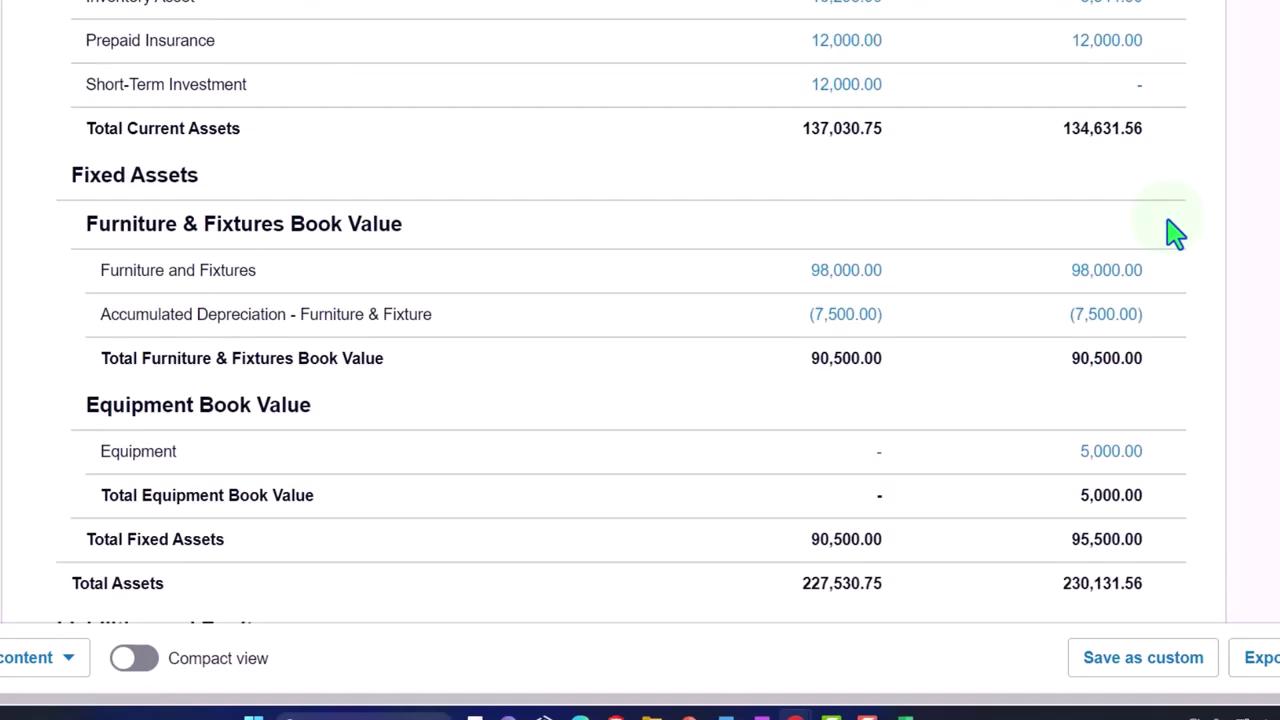
scroll(1175, 233, "down", 5)
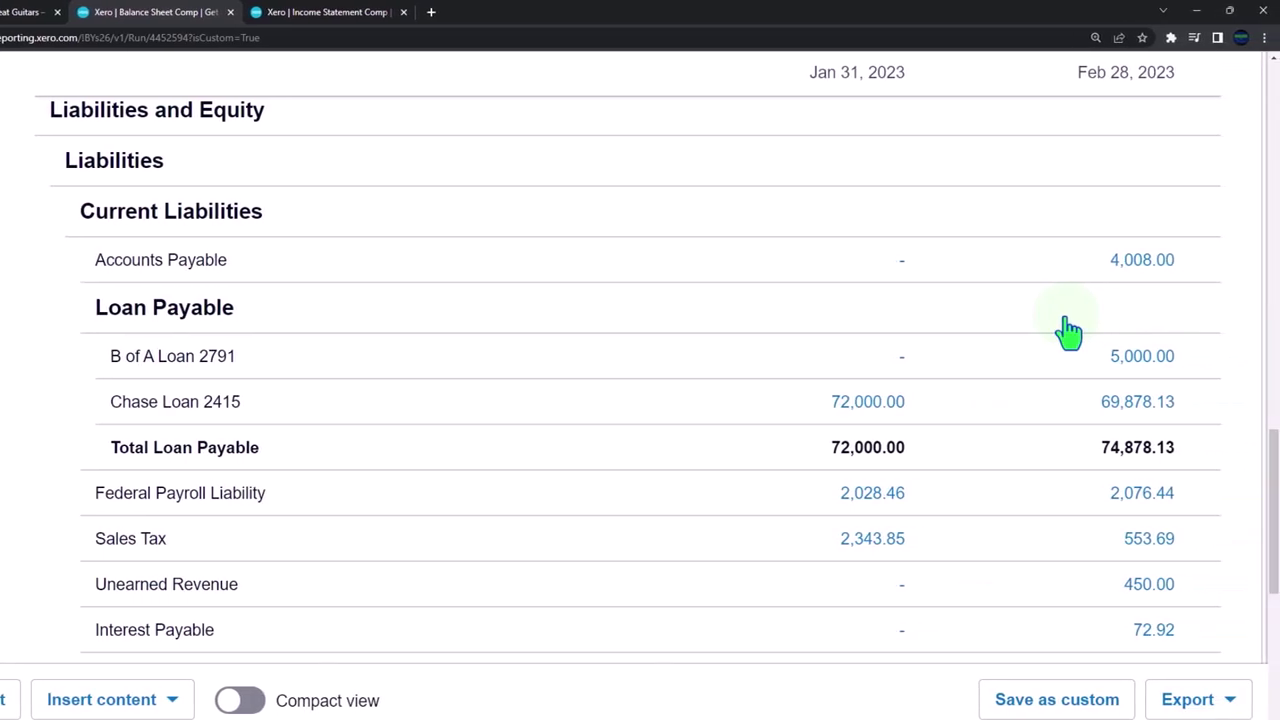
scroll(1068, 330, "down", 1)
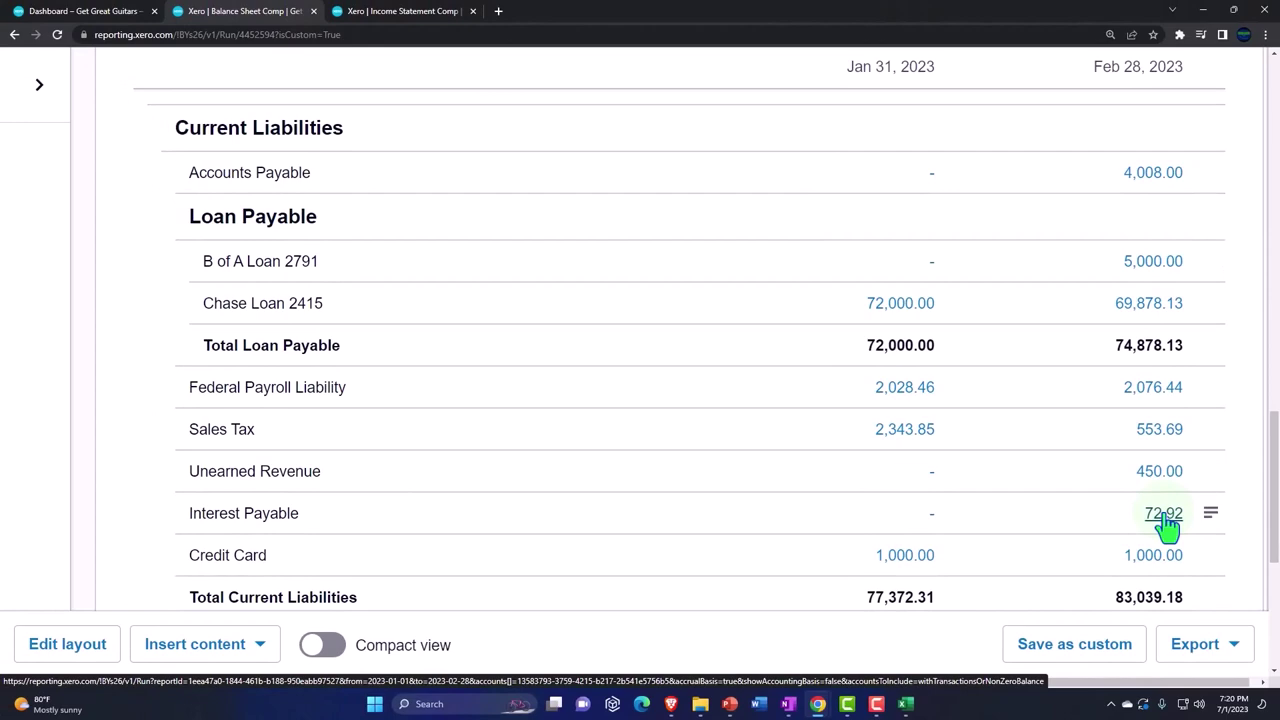
- Review the Income Statement Comp report down to Interest Expense under Other Income / (Expense)
left_click(405, 12)
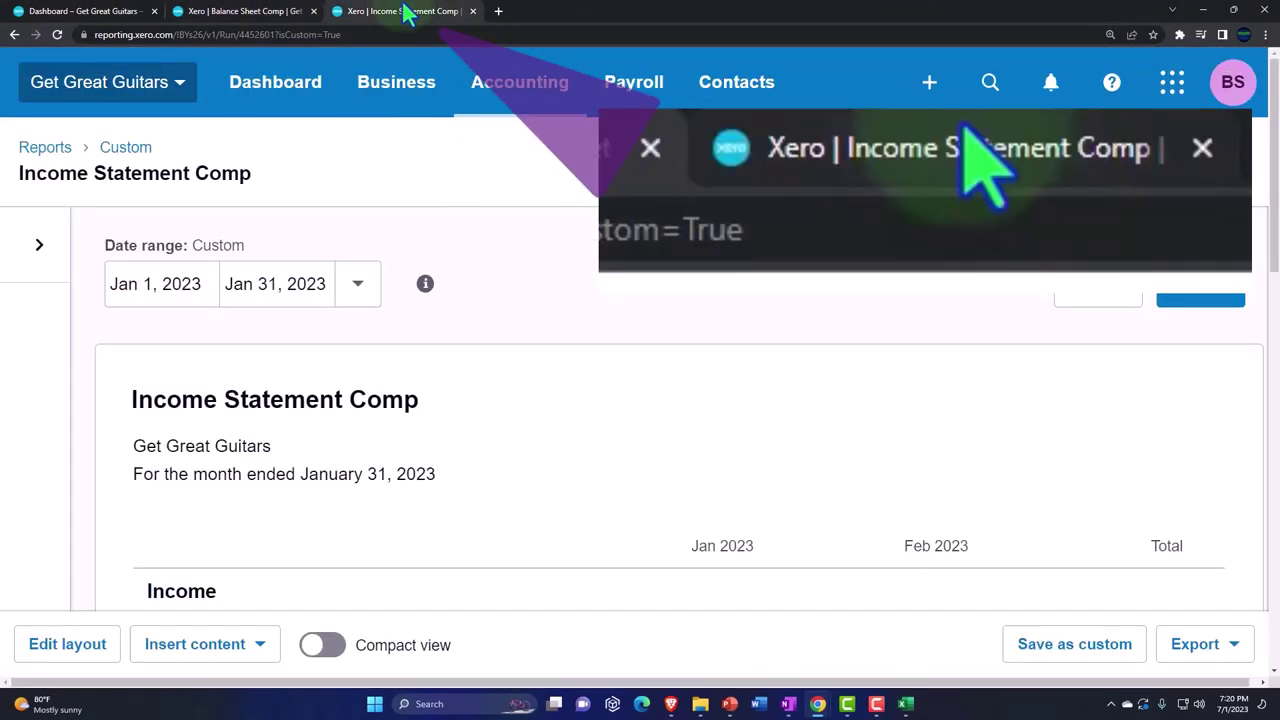
scroll(642, 425, "down", 10)
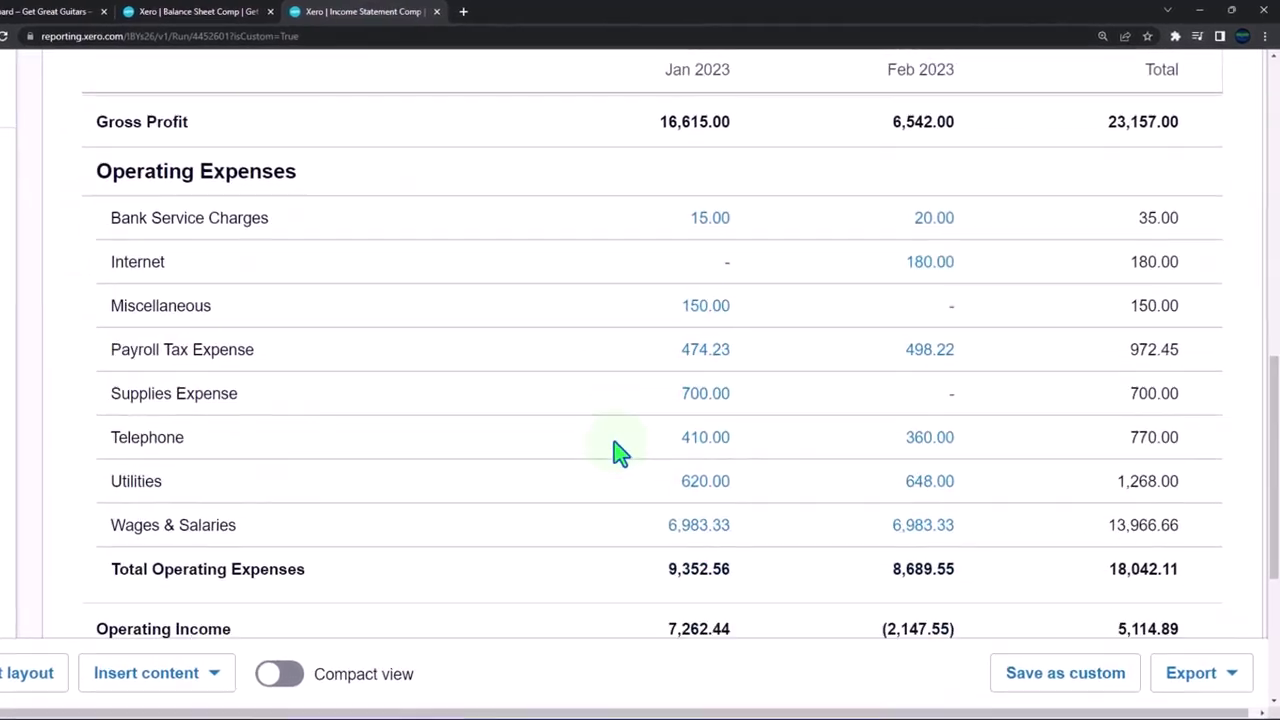
scroll(615, 455, "down", 4)
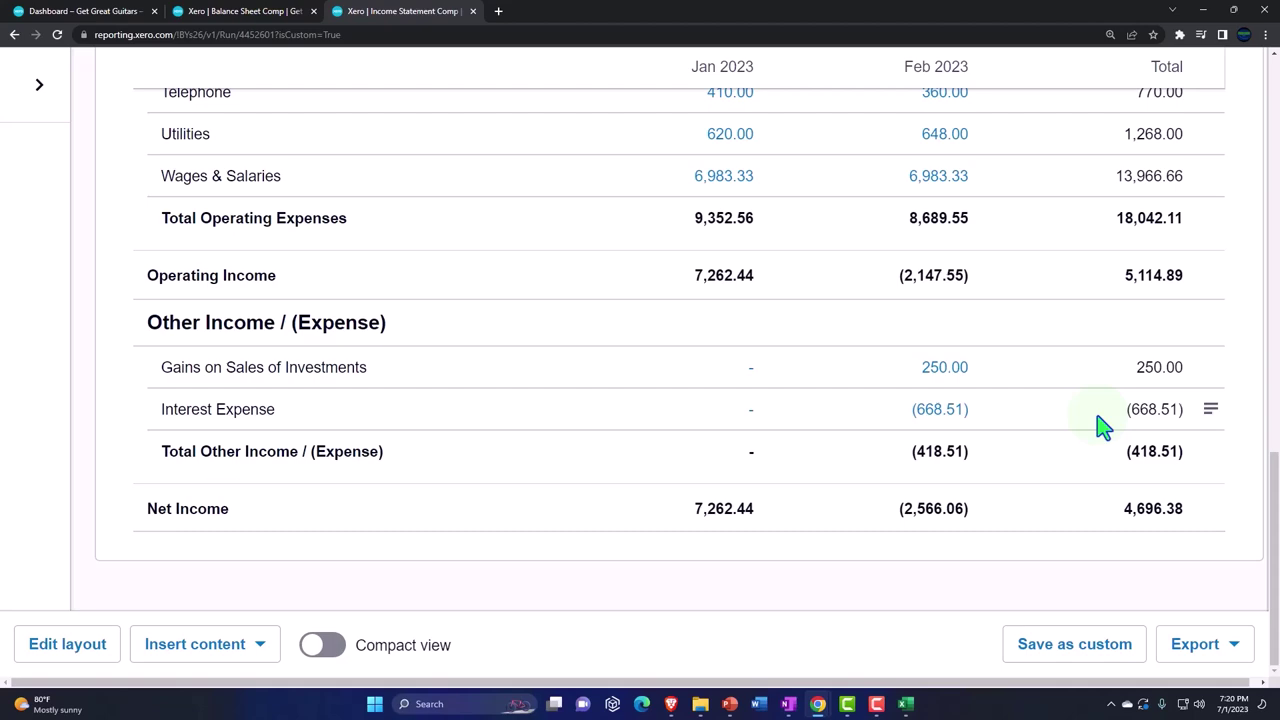
- Switch to the Amortization Table workbook in Excel and examine the loan terms and first payment period on the Short Loan sheet
left_click(906, 705)
left_click(645, 459)
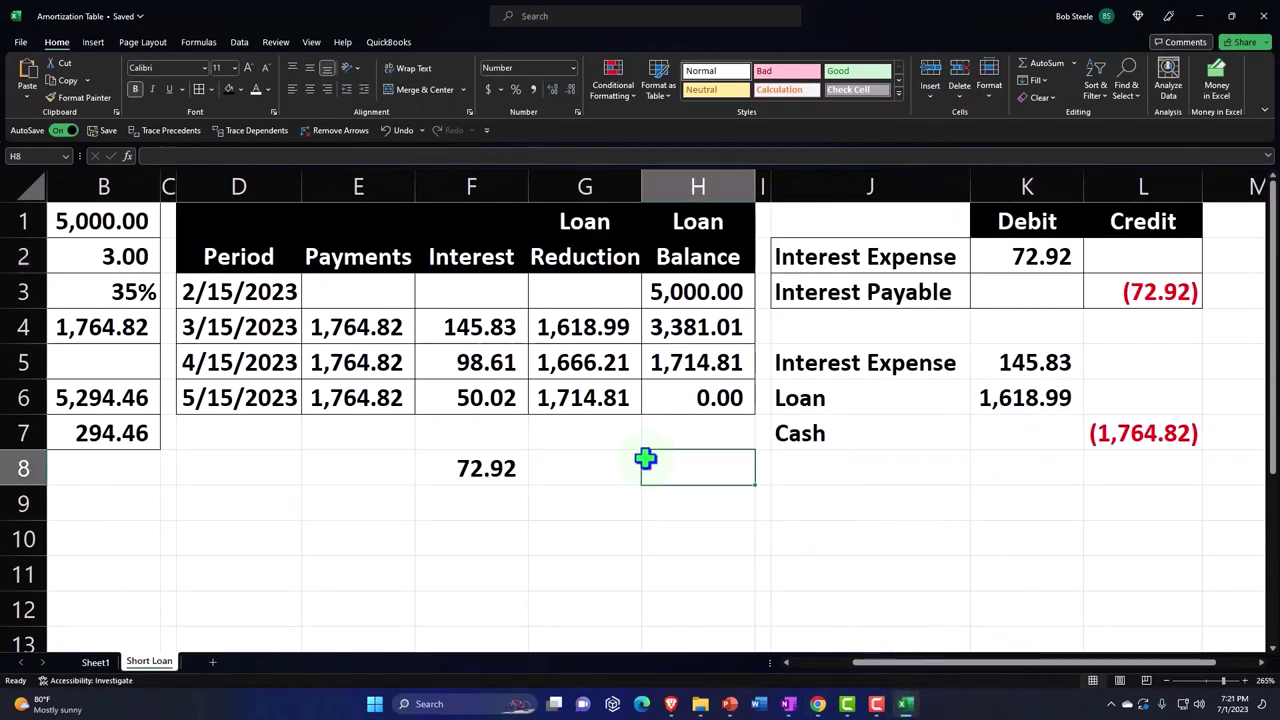
left_click(441, 342)
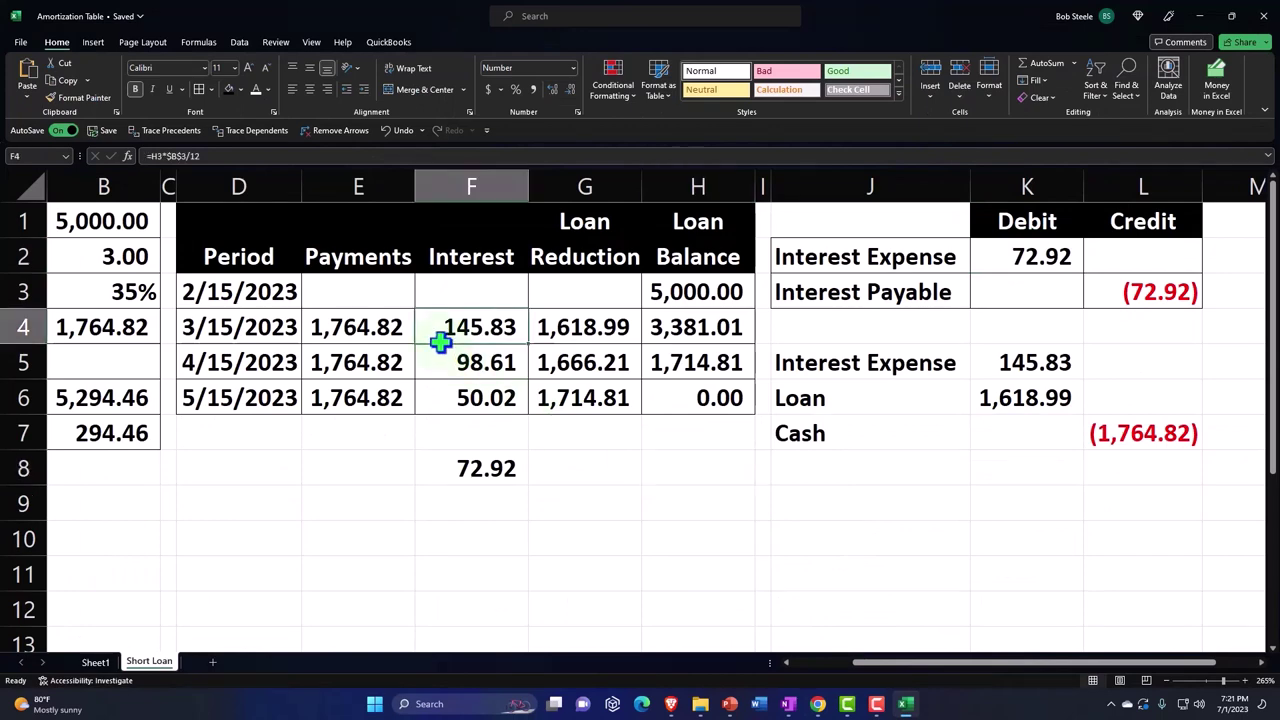
key("Left")
key("Left")
key("Left")
key("Left")
key("Left")
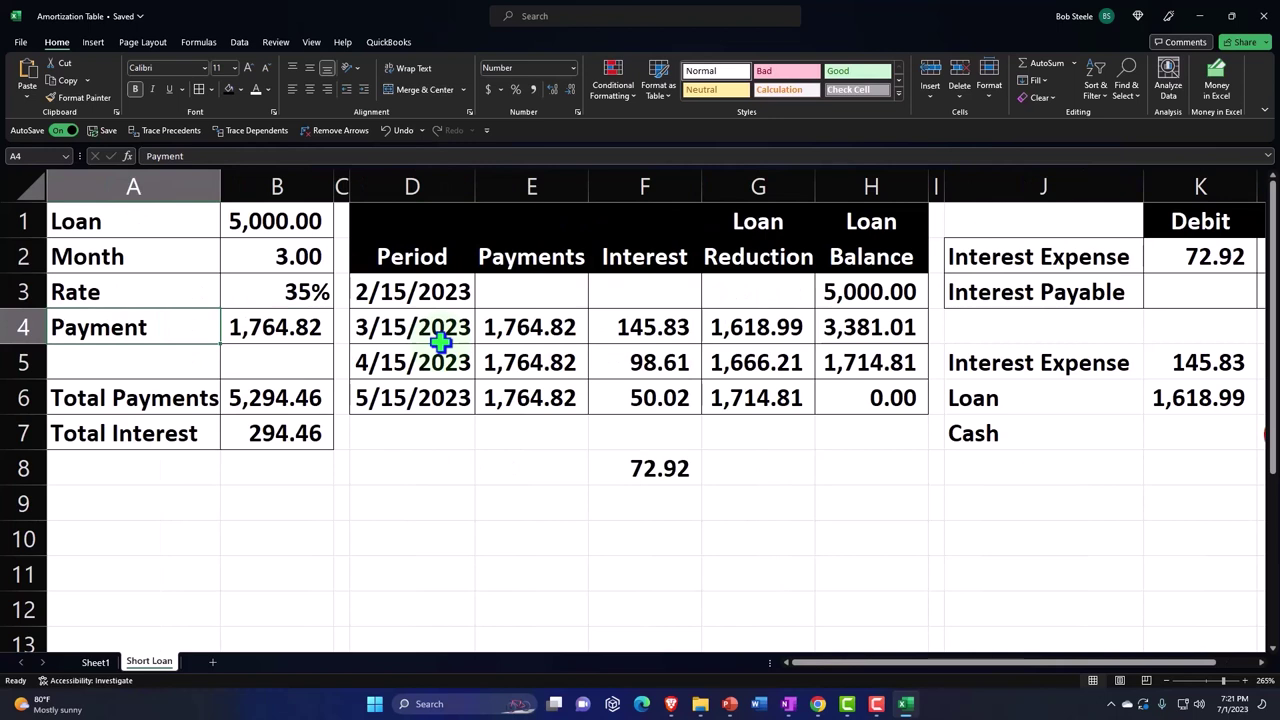
key("Right")
key("Right")
key("Right")
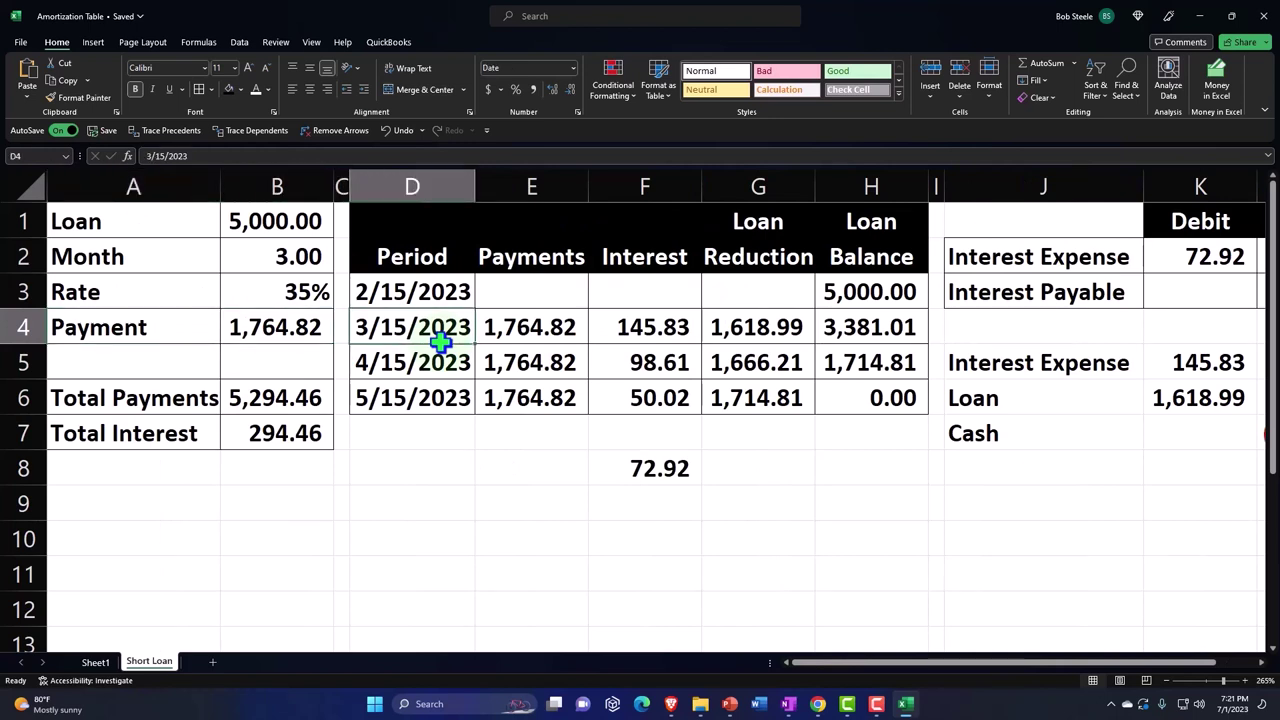
key("Right")
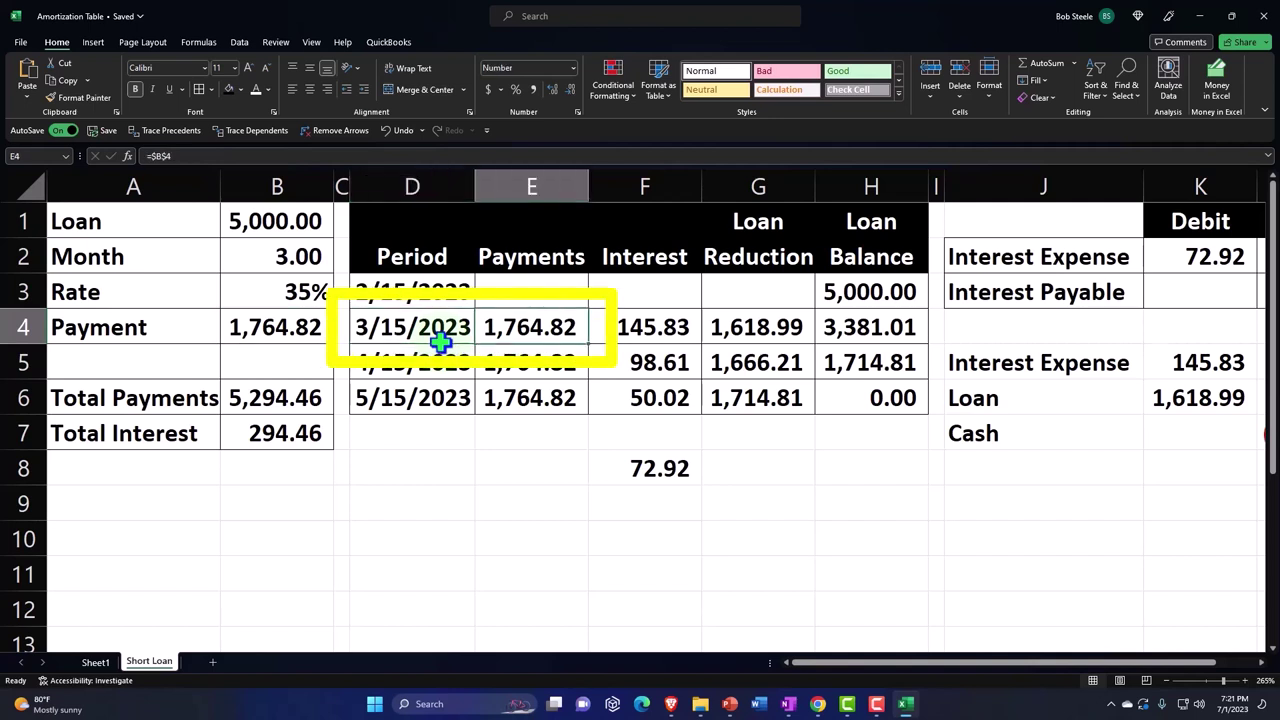
key("Left")
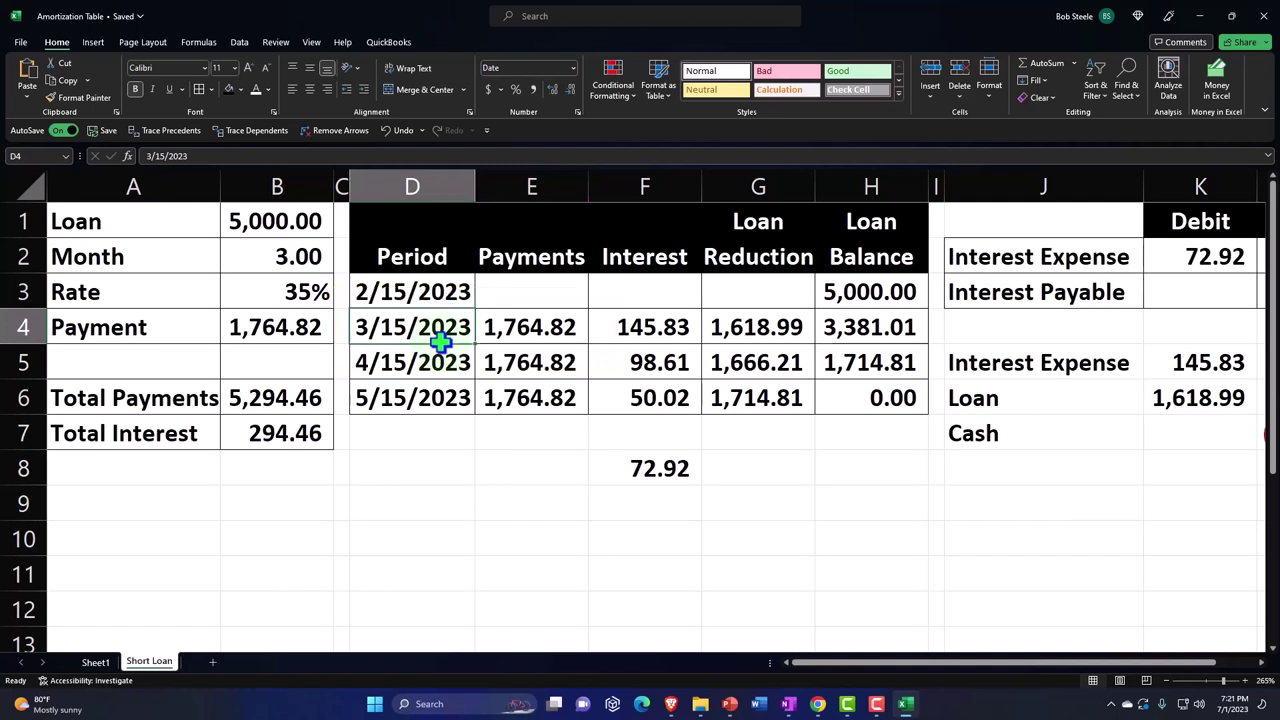
key("Up")
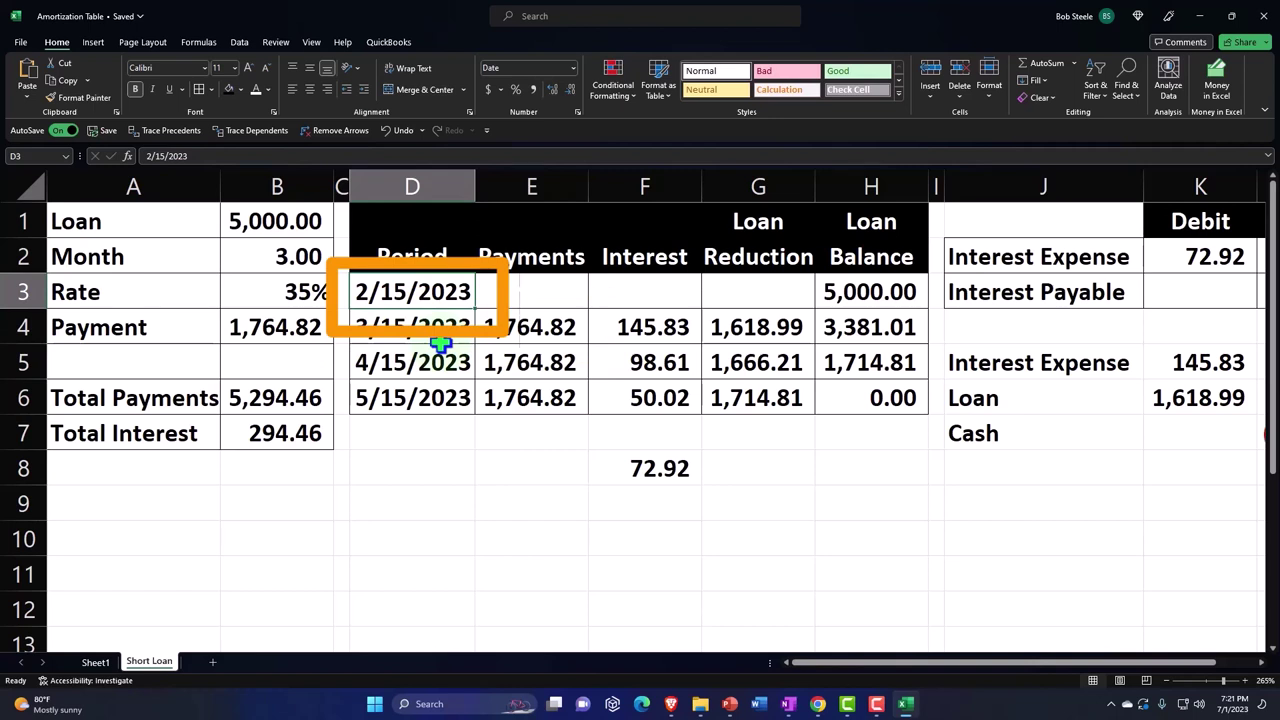
- Highlight the 3/15/2023 payment row of the amortization table, from Period to Loan Balance, with yellow fill
key("Right")
key("Right")
key("Right")
key("Right")
key("Right")
key("Right")
key("Right")
key("Right")
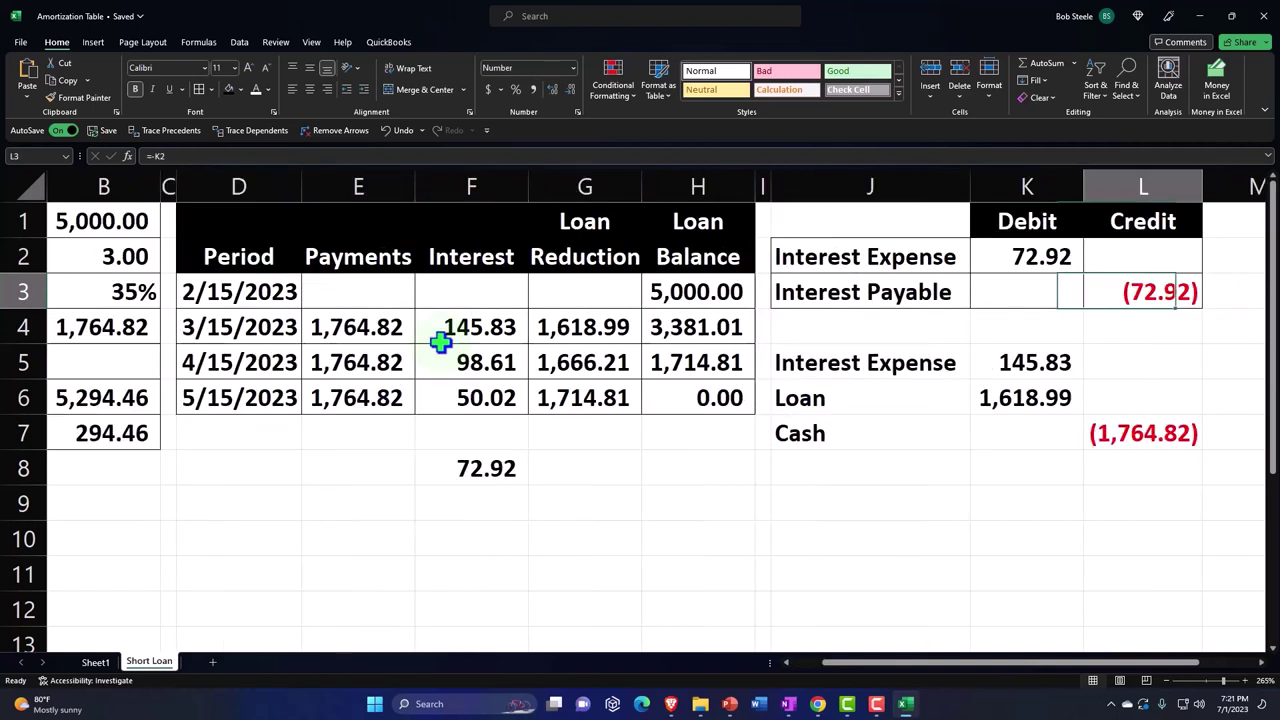
scroll(441, 342, "right", 1)
mouse_move(200, 318)
left_mouse_down()
mouse_move(180, 323)
mouse_move(548, 327)
left_mouse_up()
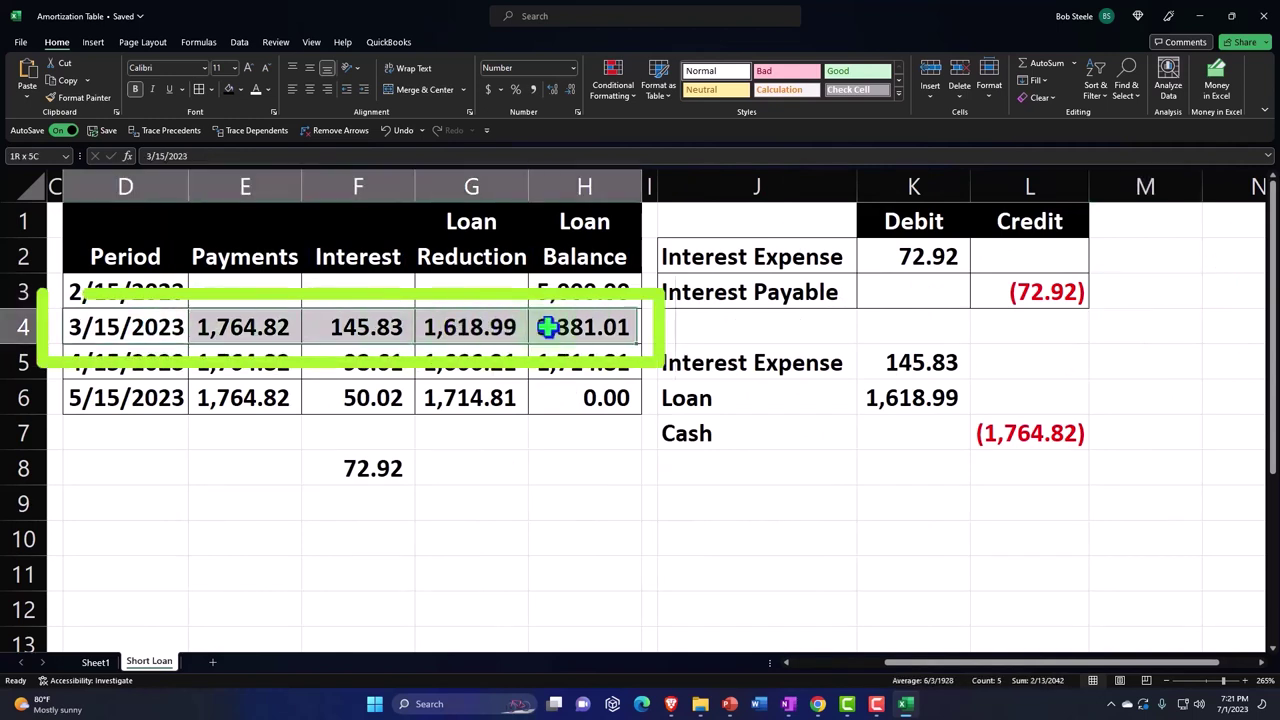
left_click(240, 90)
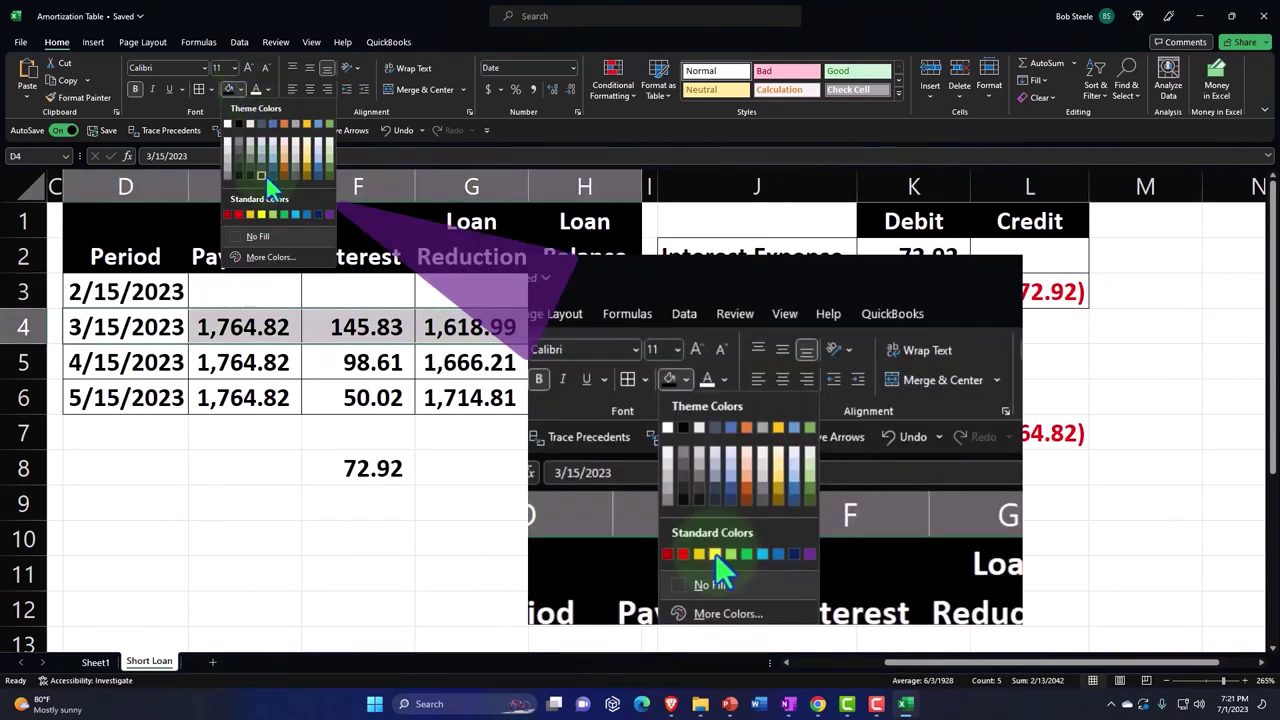
left_click(261, 214)
left_click(465, 435)
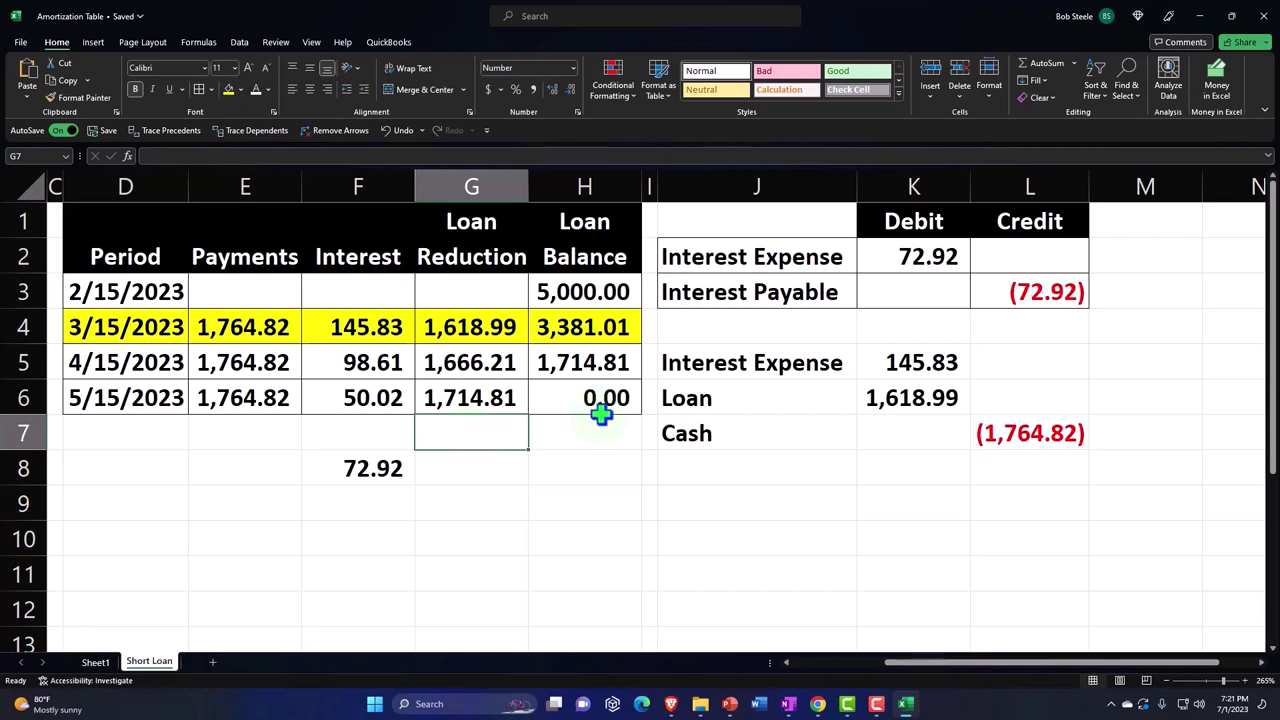
- Compare the interest expense, loan and cash lines of the payment journal entry with the highlighted 3/15/2023 row
left_click(704, 366)
key("Right")
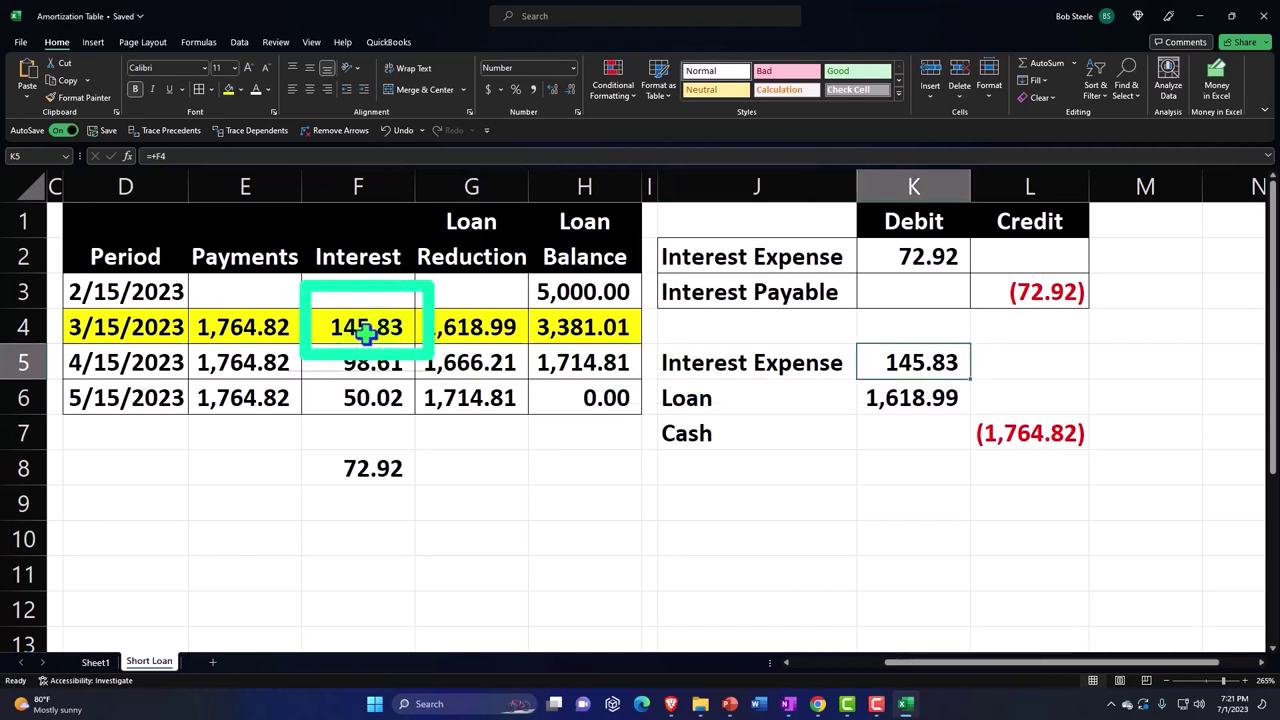
key("Down")
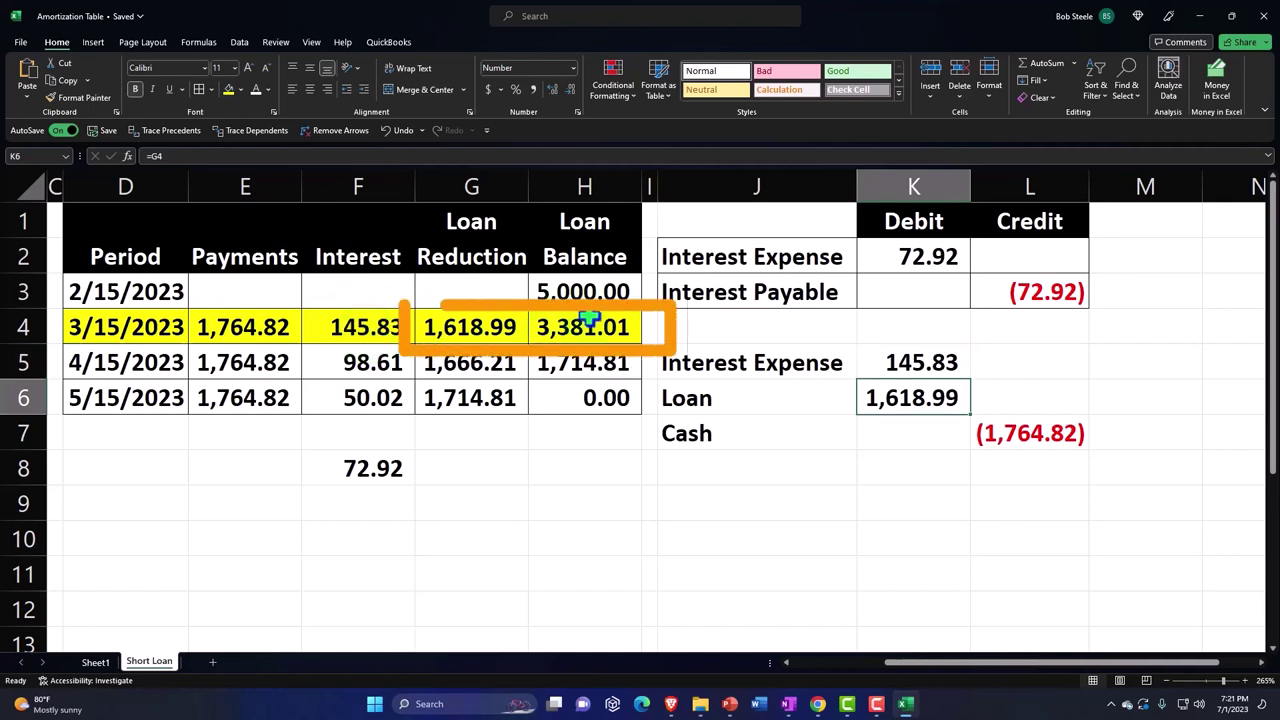
left_click(494, 334)
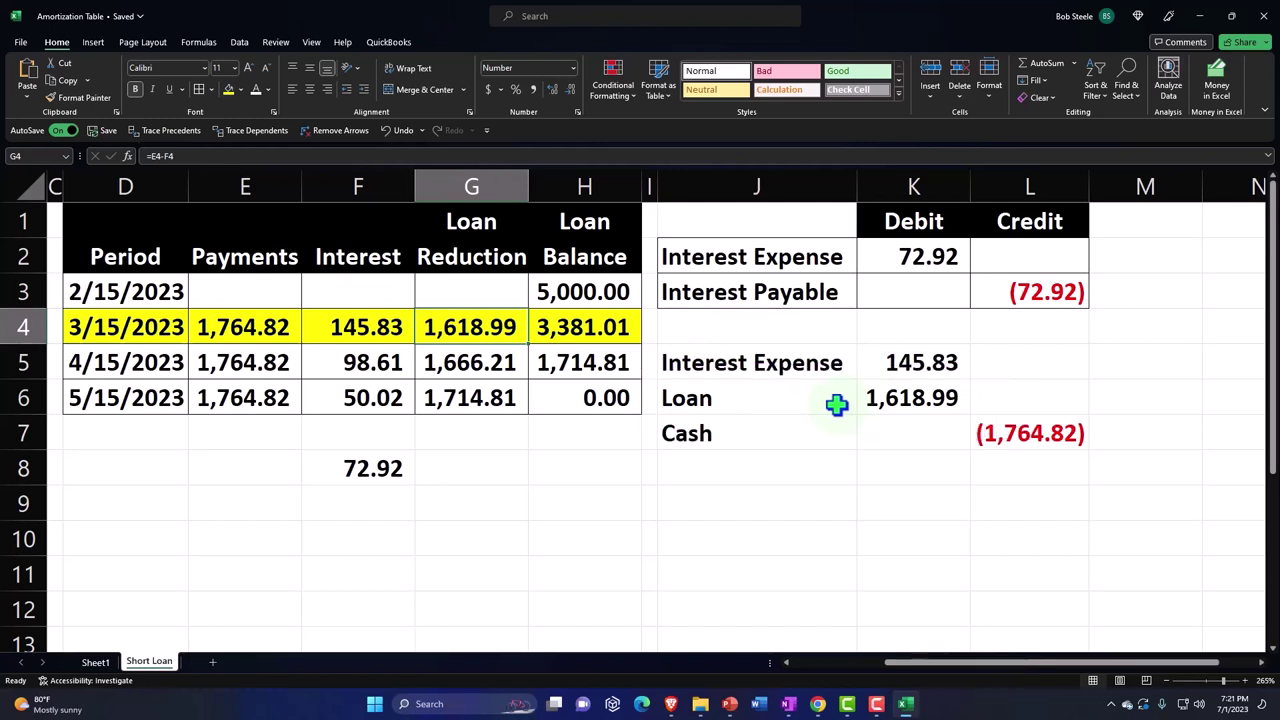
left_click(604, 330)
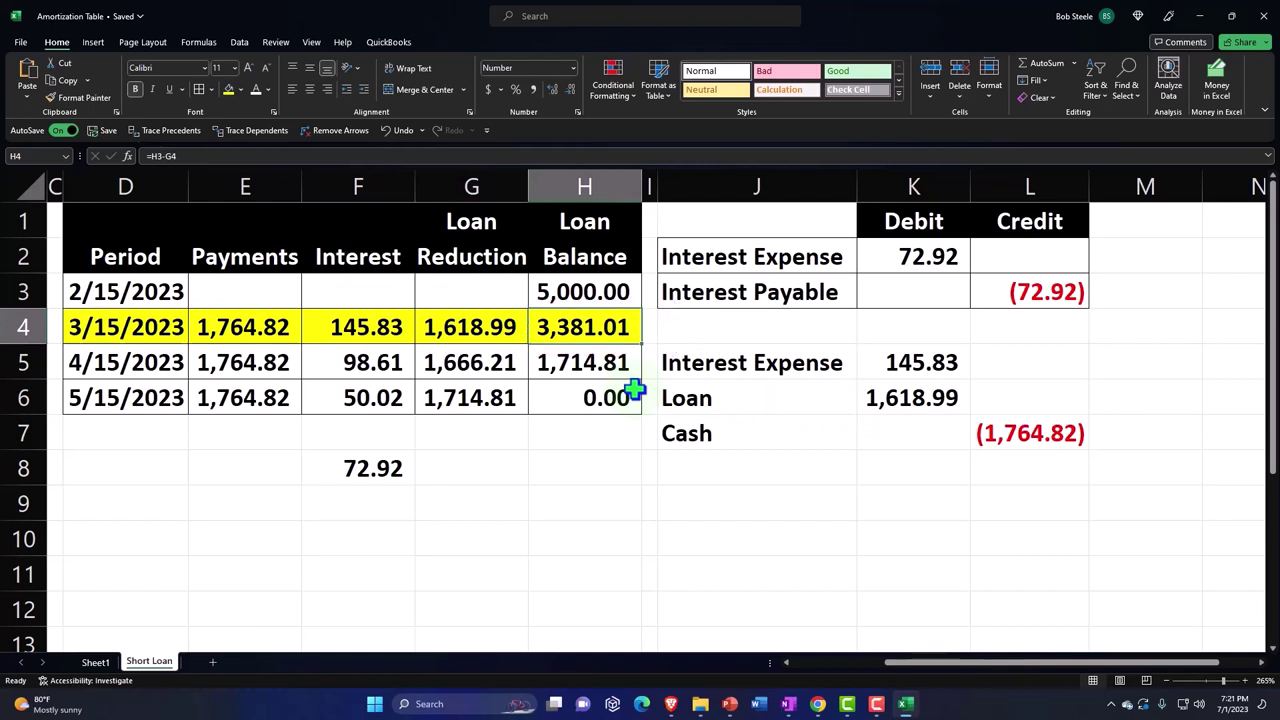
left_click(995, 425)
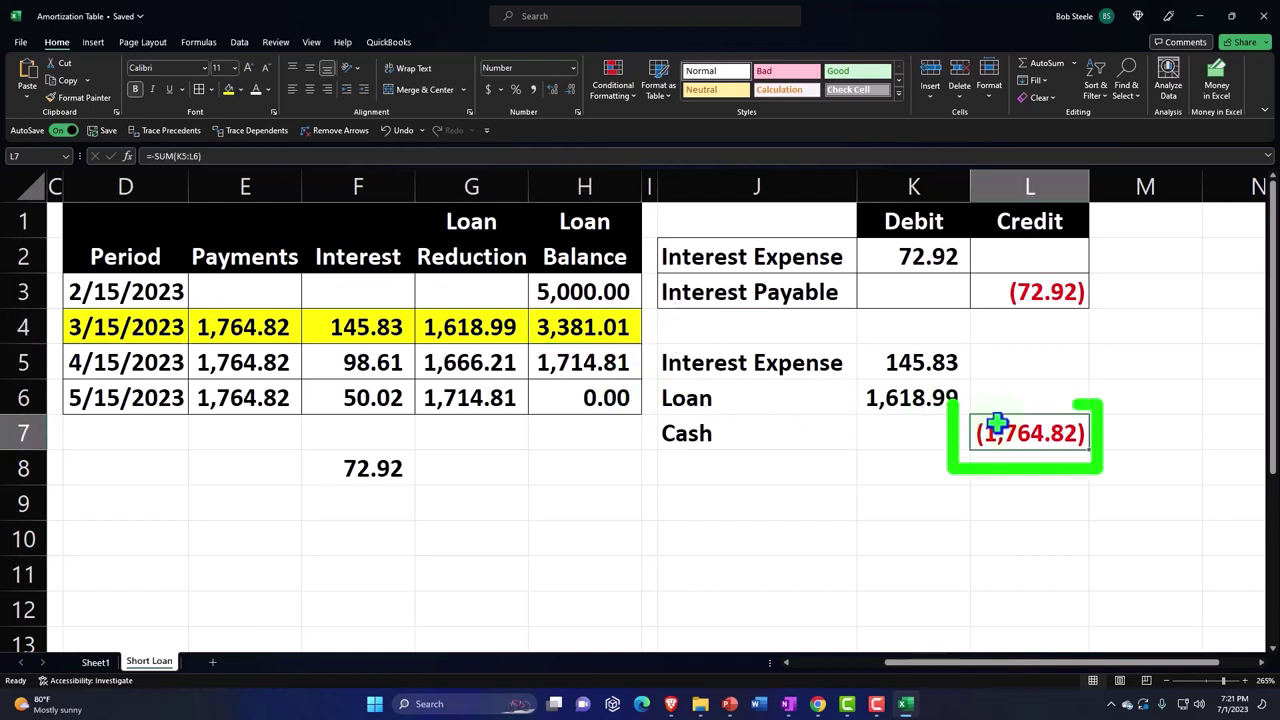
- Examine how the 3/15/2023 payment splits into interest and loan reduction, comparing it with the following payments and the loan balance column
left_click(278, 329)
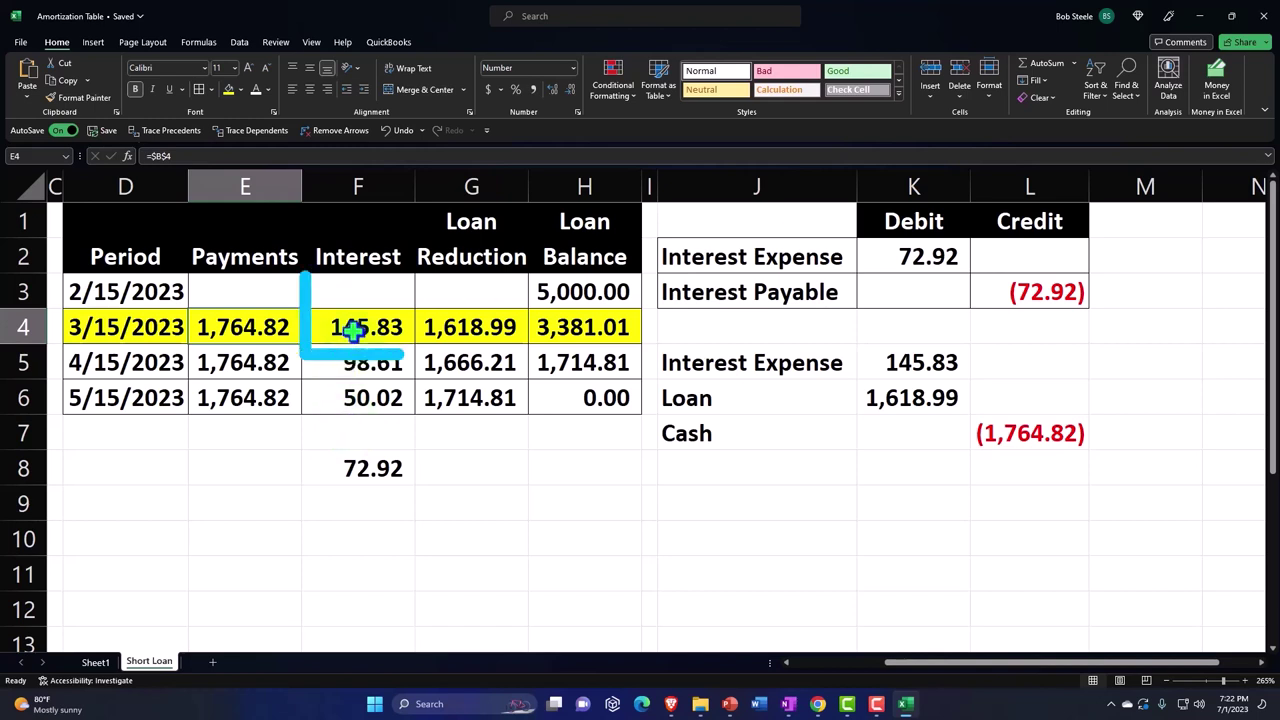
left_click_drag(354, 331, 425, 327)
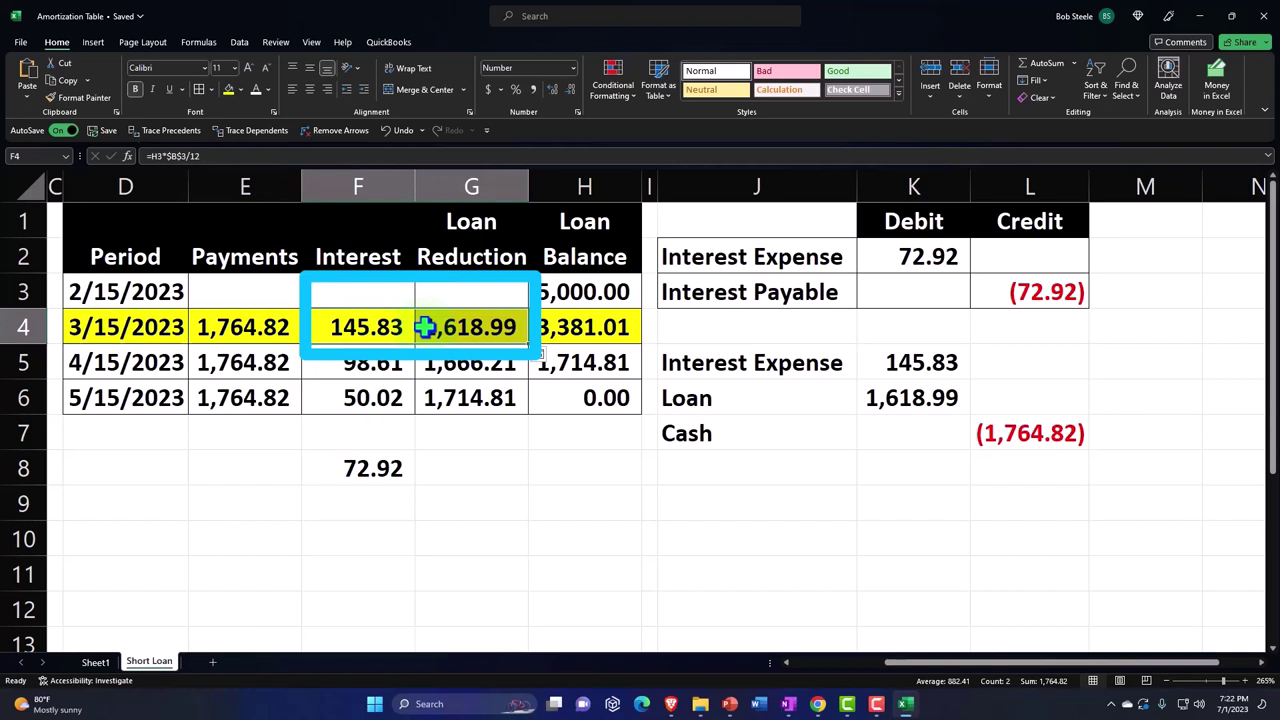
left_click(263, 327)
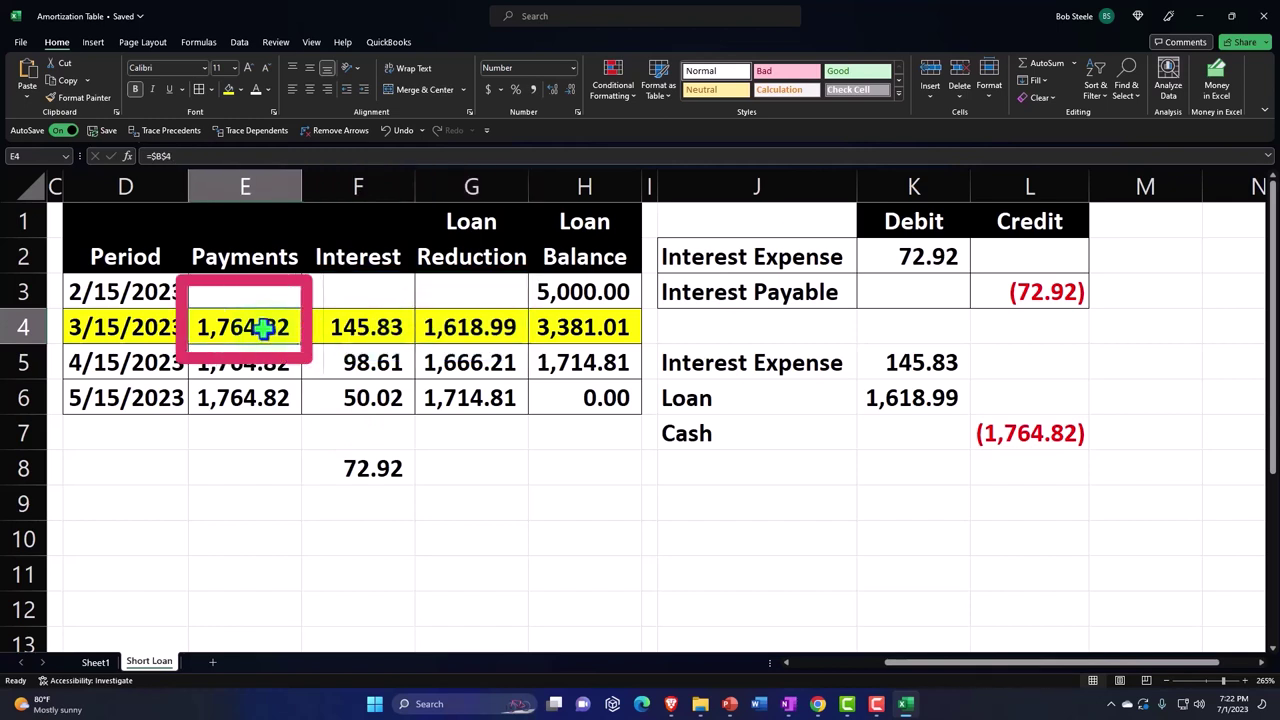
key("Down")
key("Down")
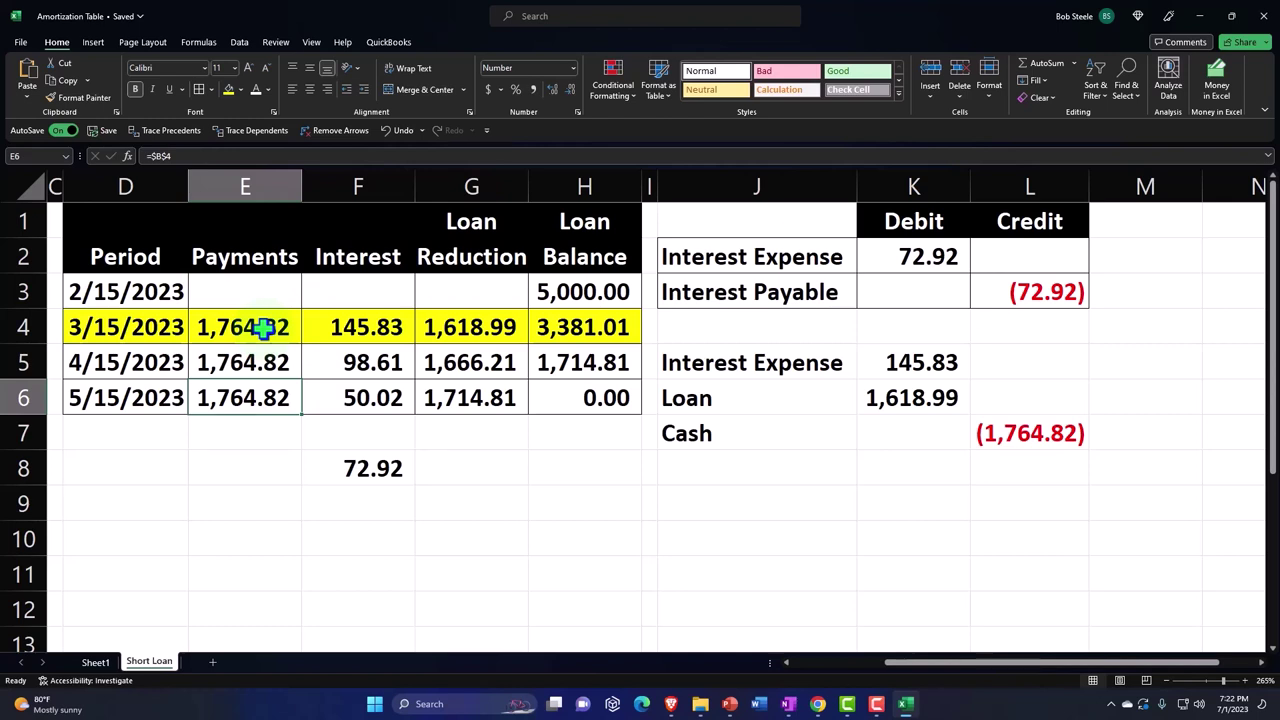
left_click_drag(338, 327, 449, 327)
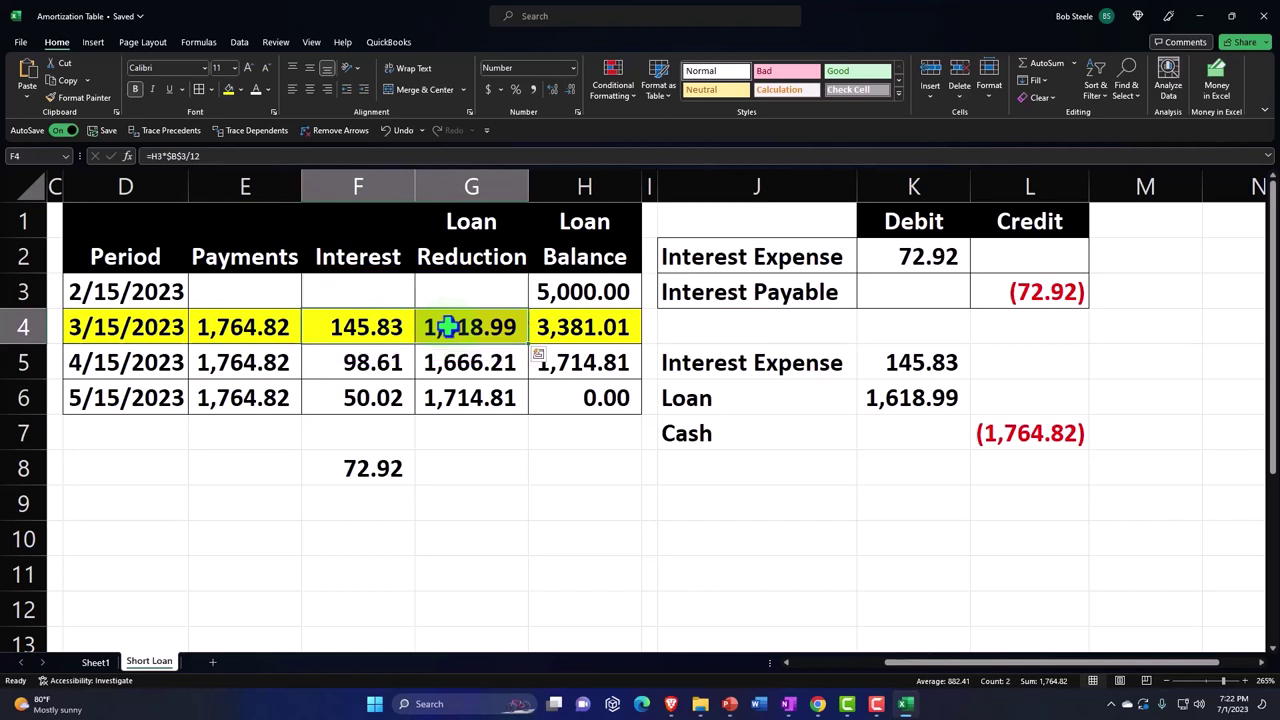
mouse_move(414, 320)
left_mouse_down()
mouse_move(432, 347)
mouse_move(432, 390)
left_mouse_up()
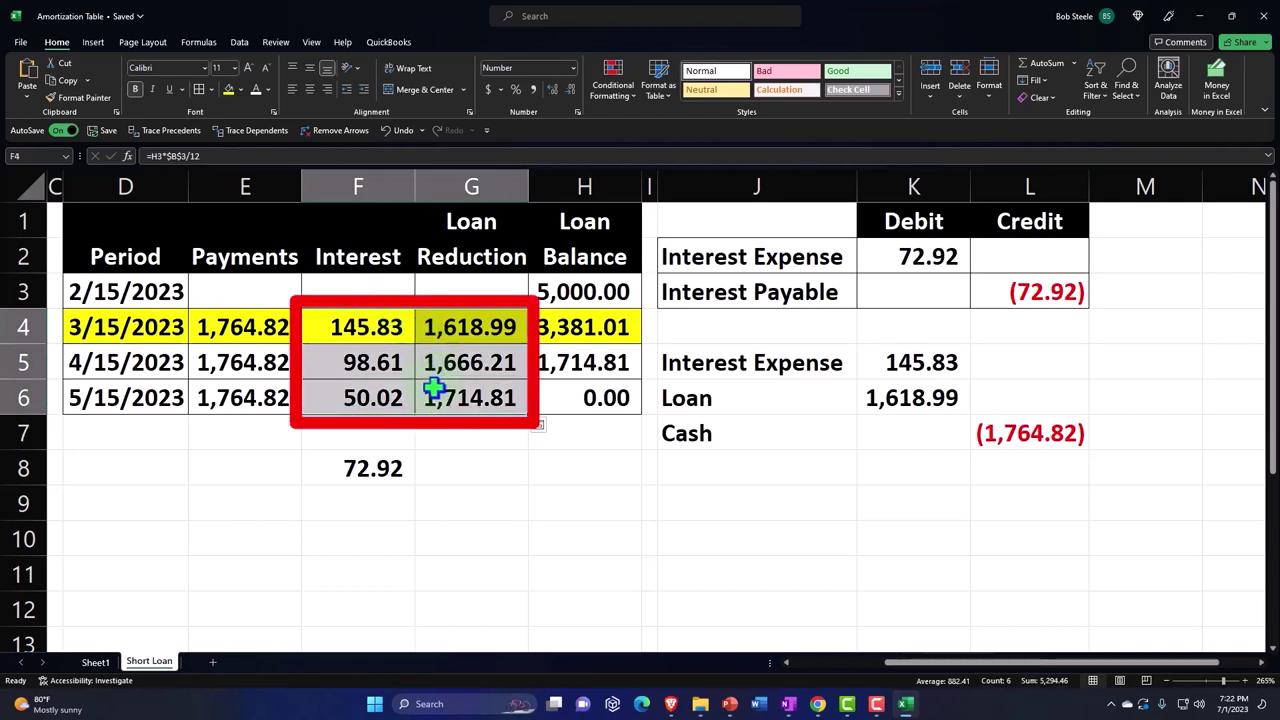
left_click(260, 340)
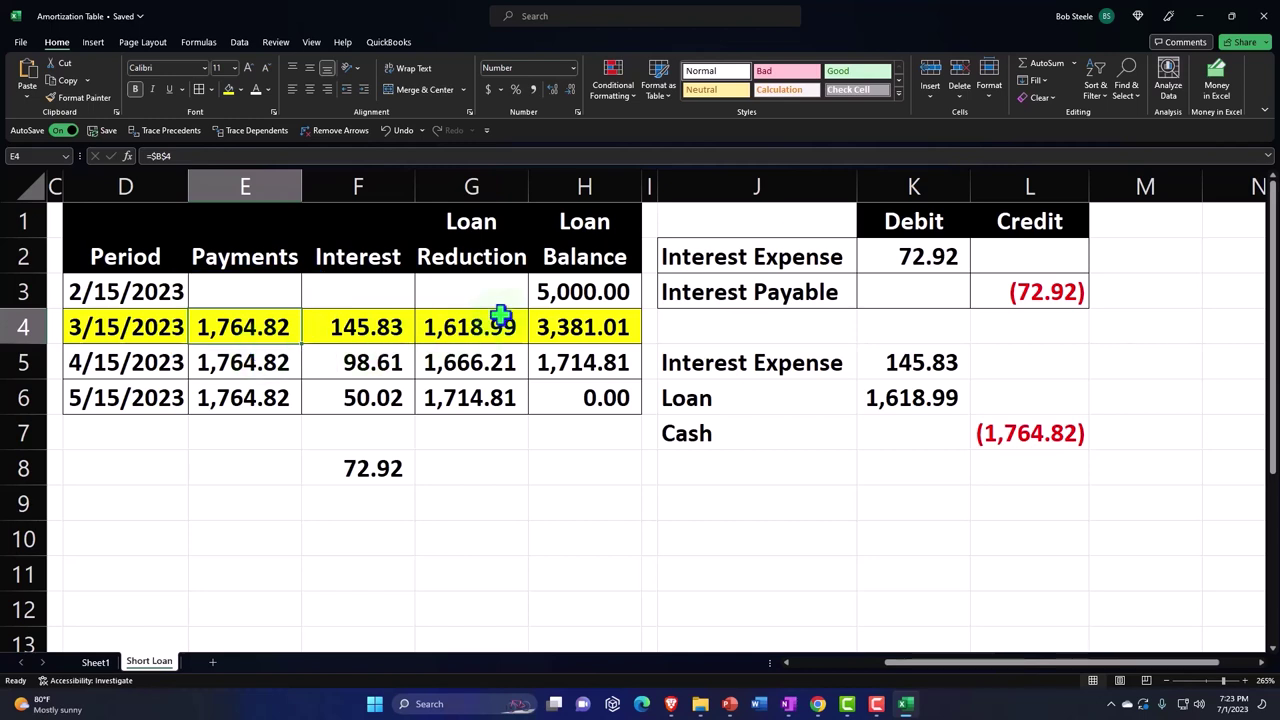
left_click(580, 290)
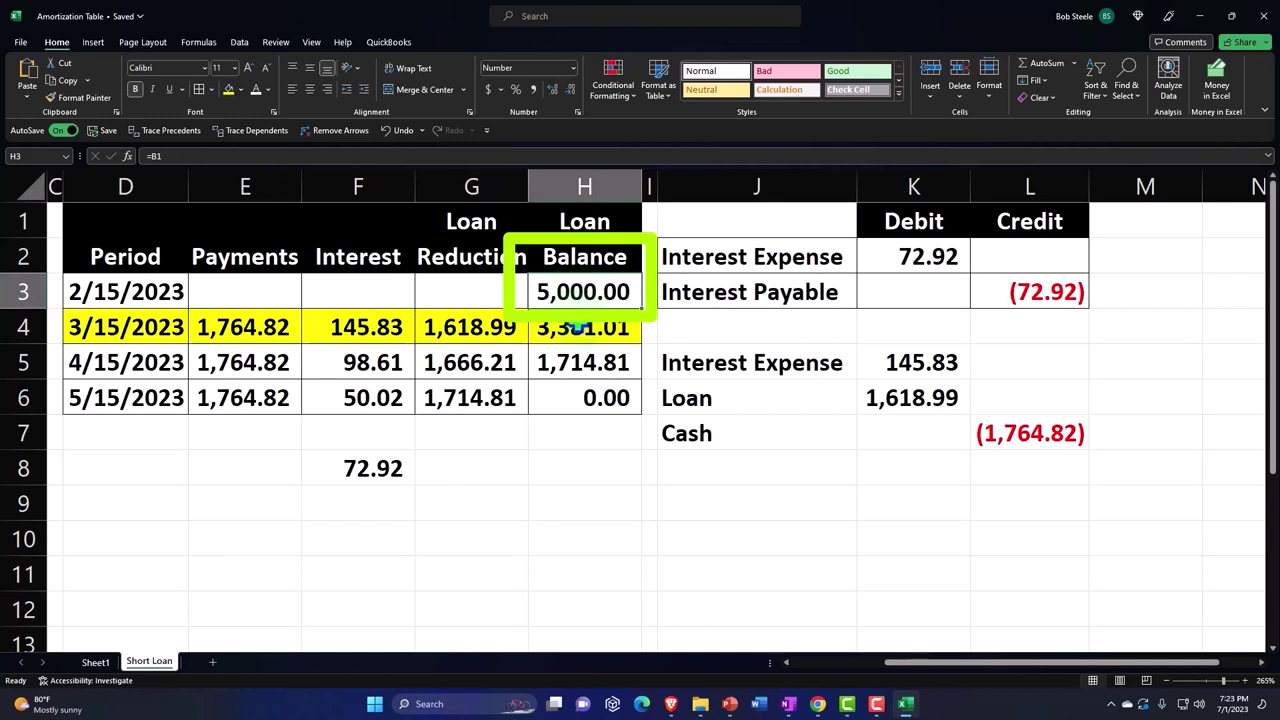
left_click(578, 326)
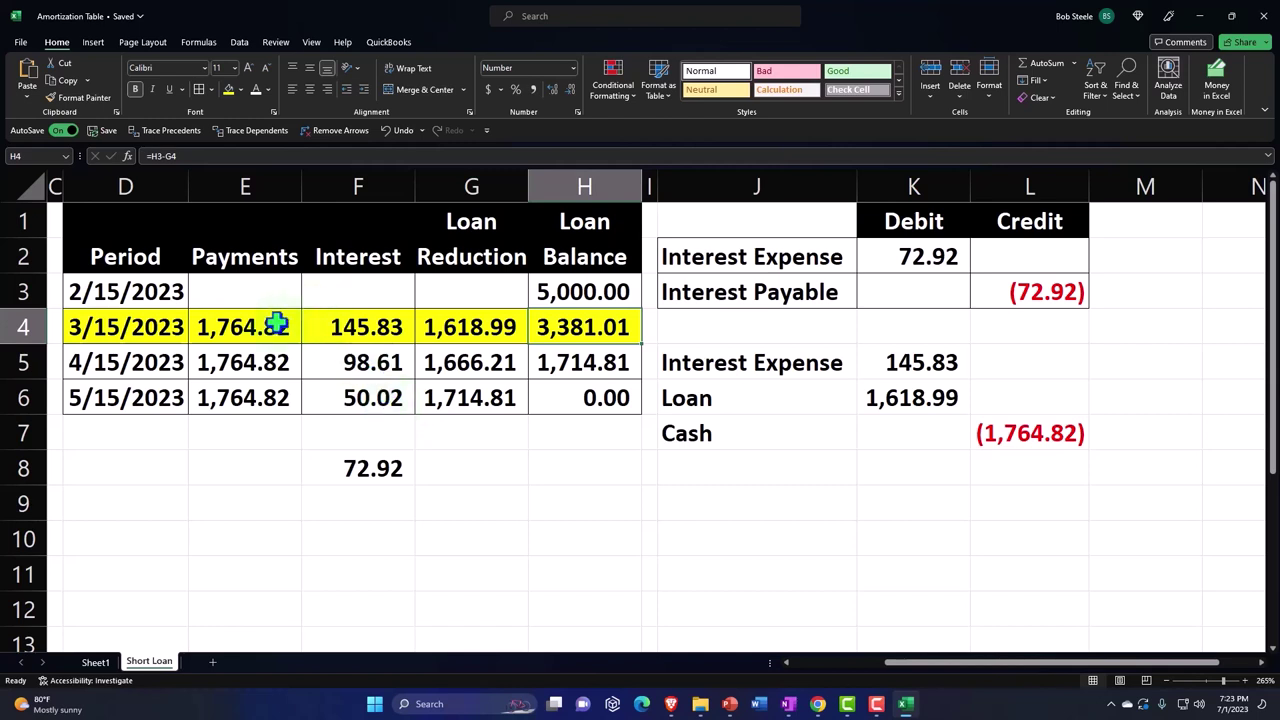
left_click_drag(234, 331, 535, 331)
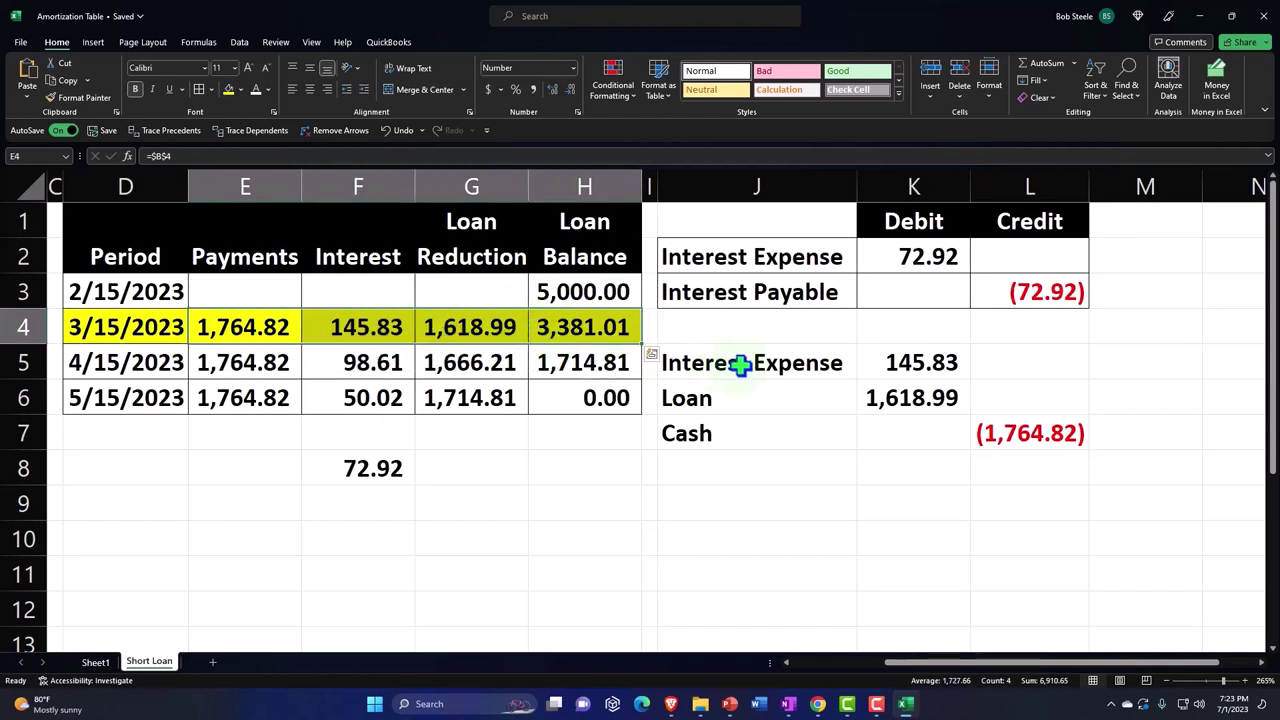
- Compare the interest accrual entry in rows 2 to 3 with the loan payment entry in rows 5 to 7
left_click_drag(737, 366, 982, 431)
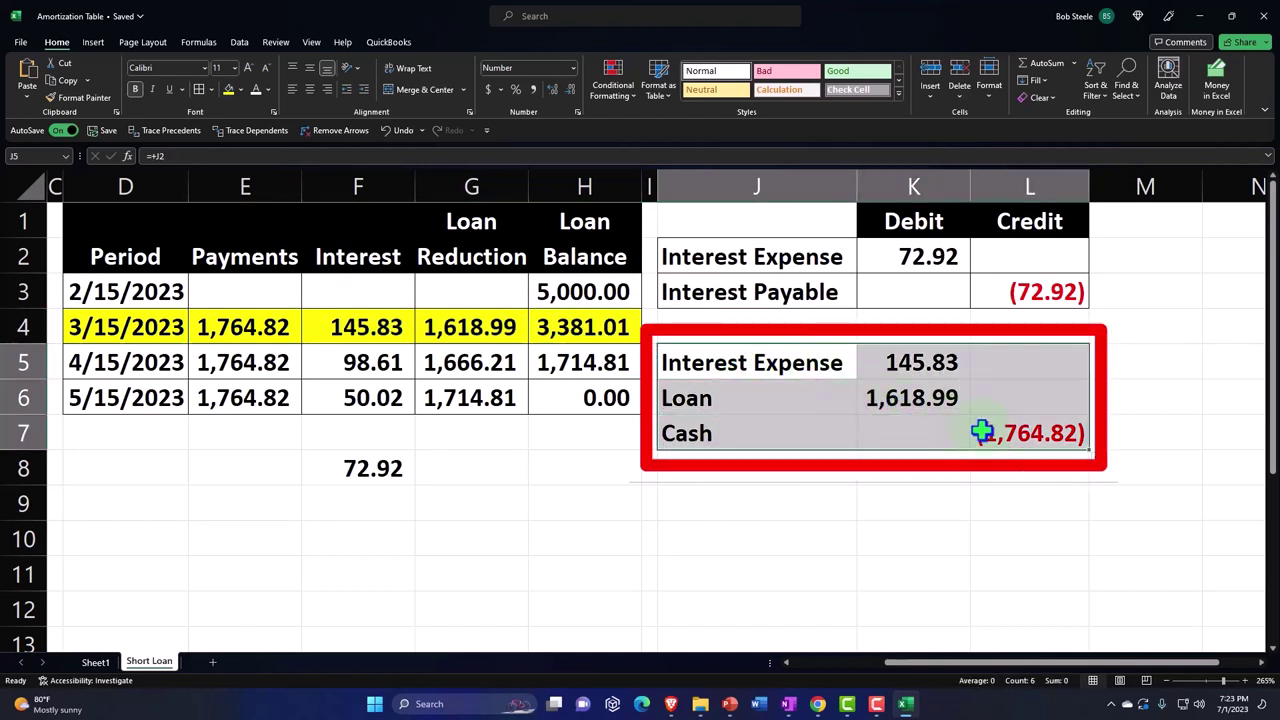
left_click(920, 262)
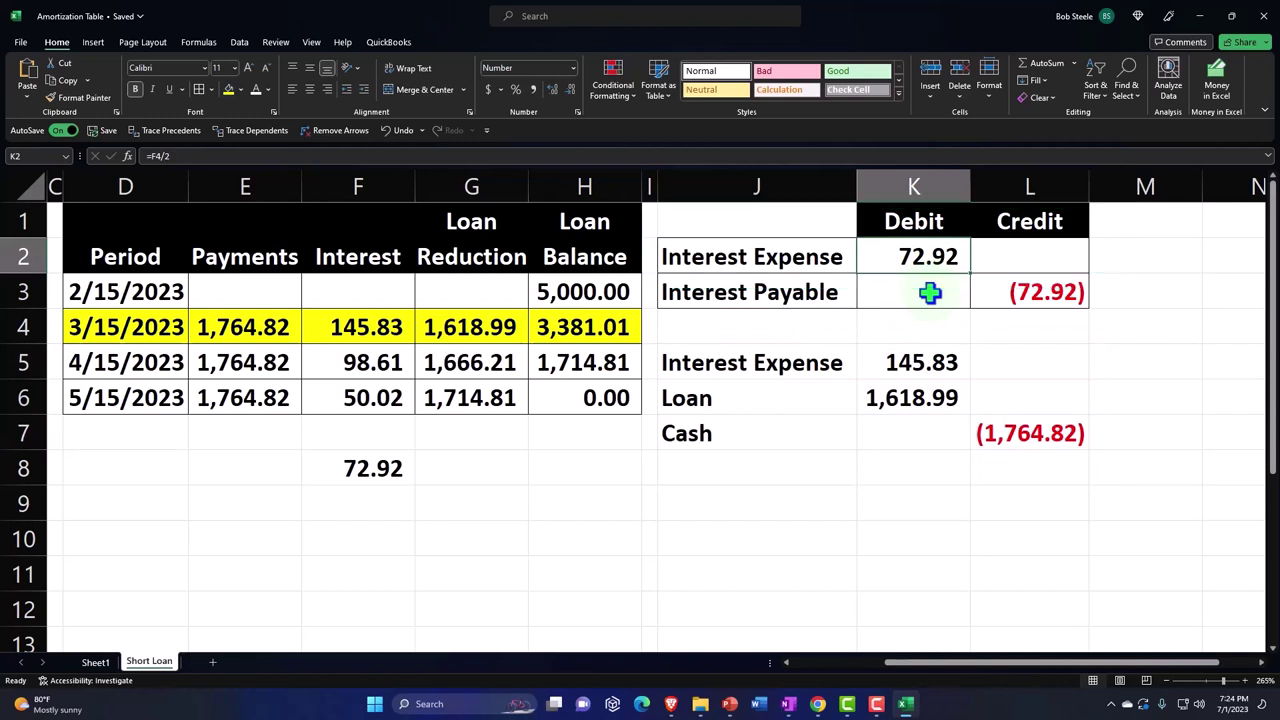
left_click(923, 363)
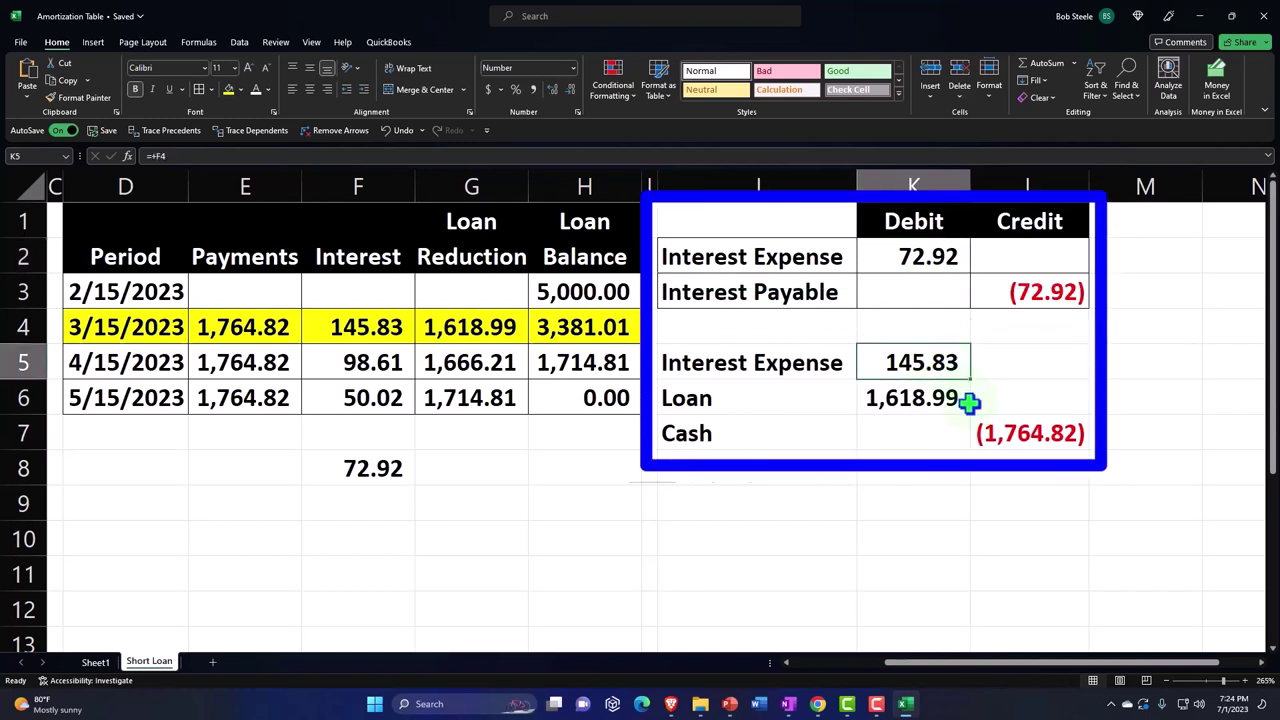
left_click(938, 258)
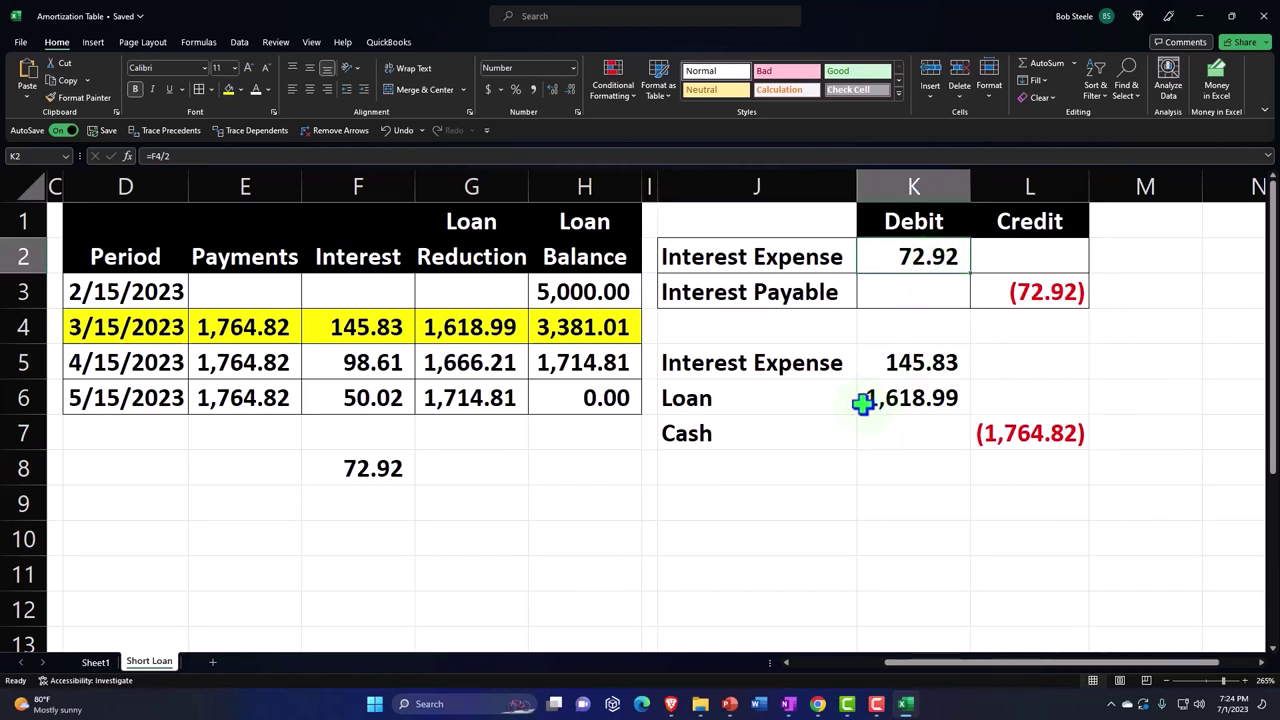
left_click_drag(791, 363, 999, 428)
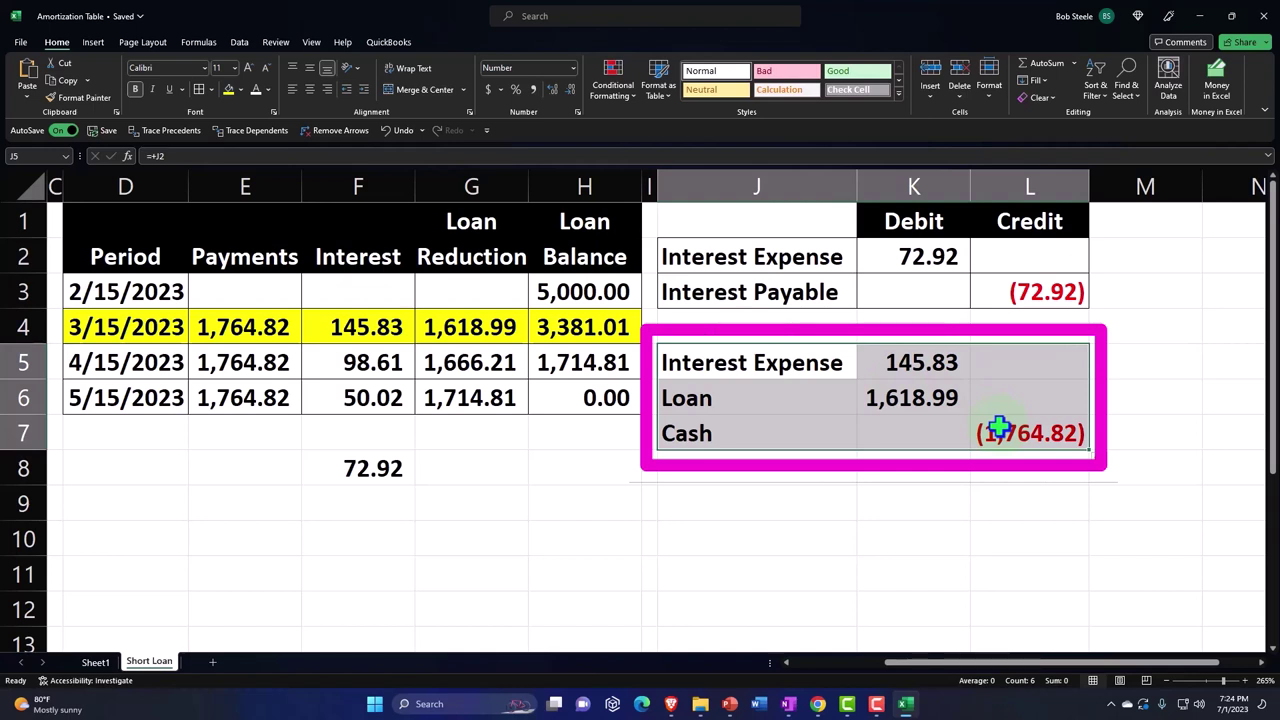
- Start a new journal entry in row 9 with an Interest Expense label in J9 and the debit formula =F4-K2 in K9
left_click(756, 507)
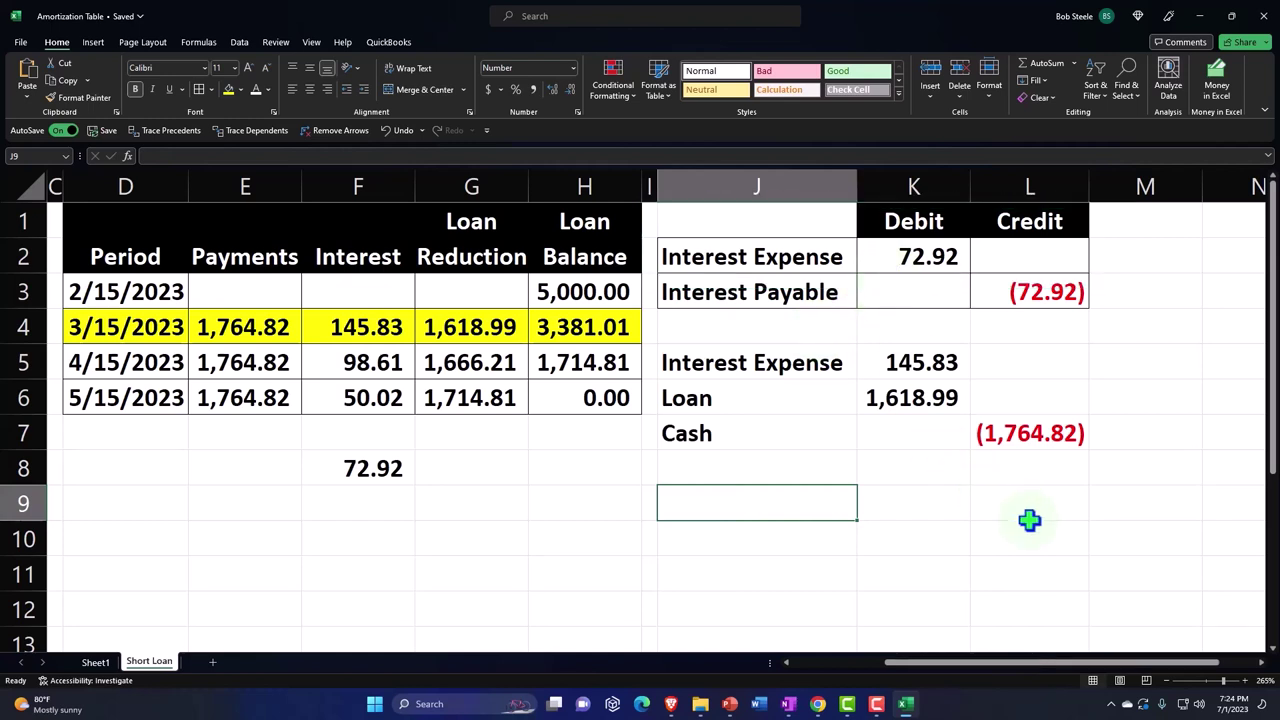
type("Interest Expense")
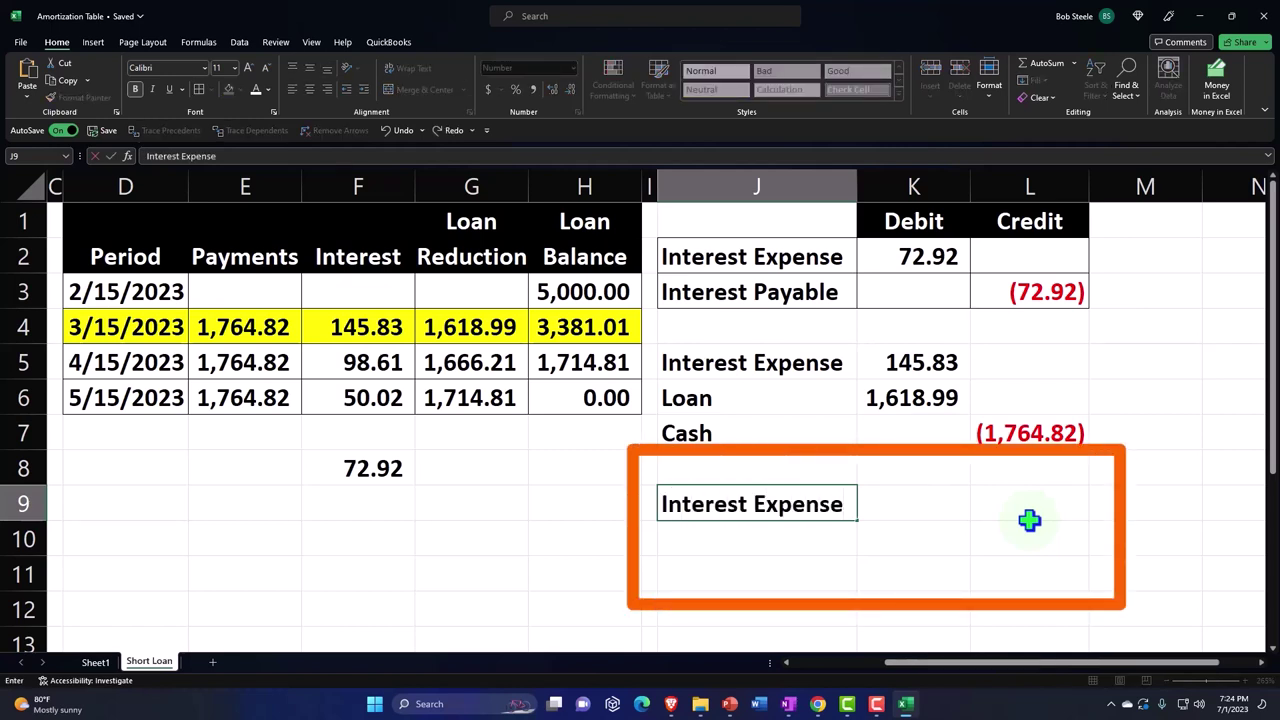
key("Tab")
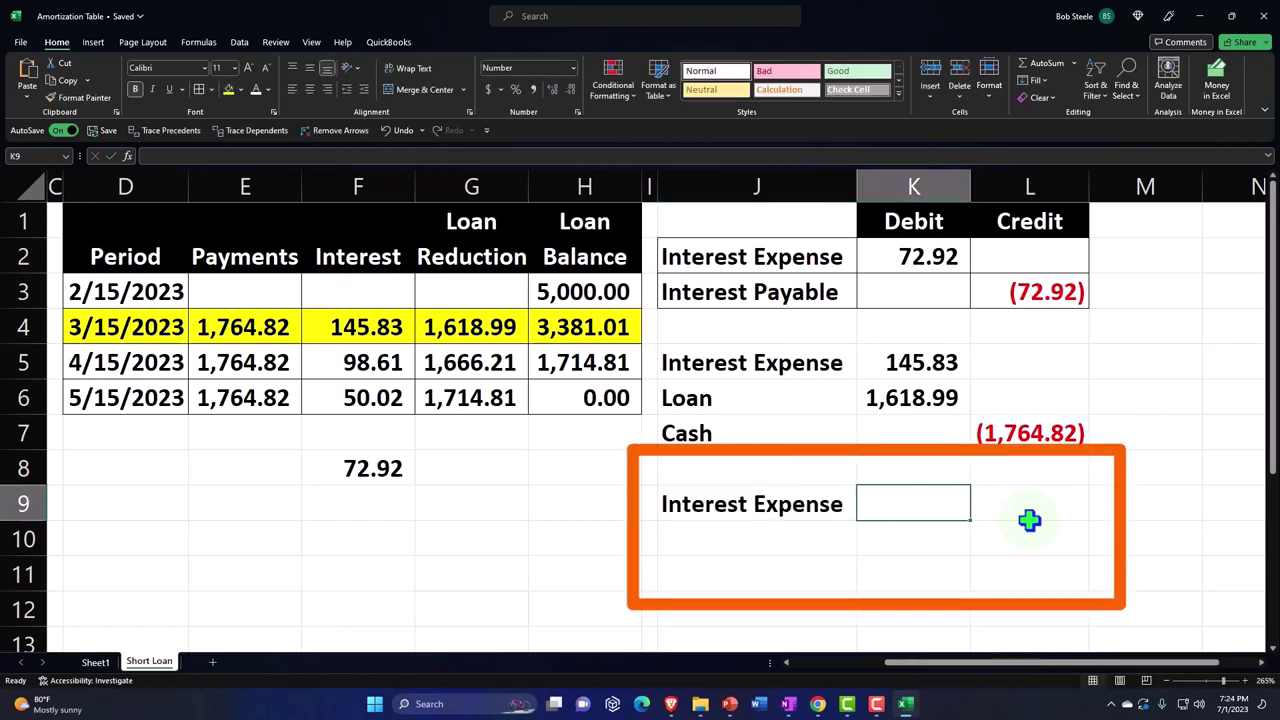
type("=")
key("Left")
key("Left")
key("Left")
key("Left")
key("Left")
key("Up")
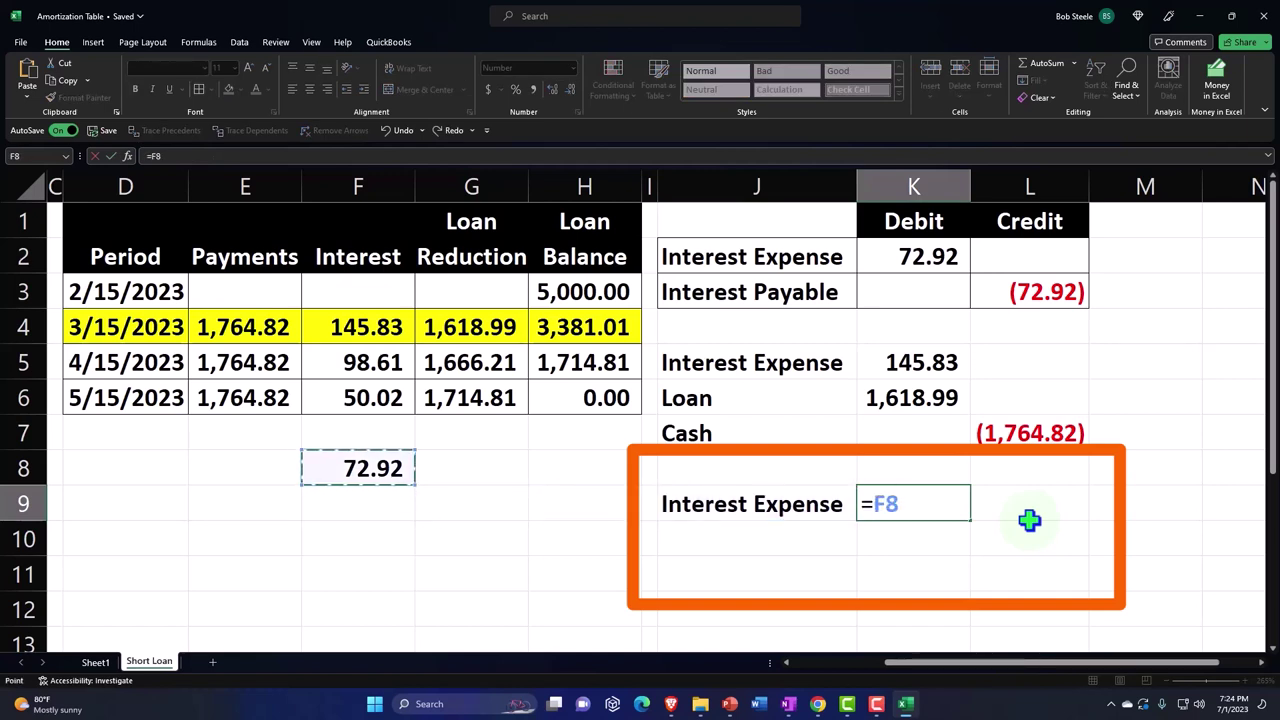
key("Up")
key("Up")
key("Up")
key("Up")
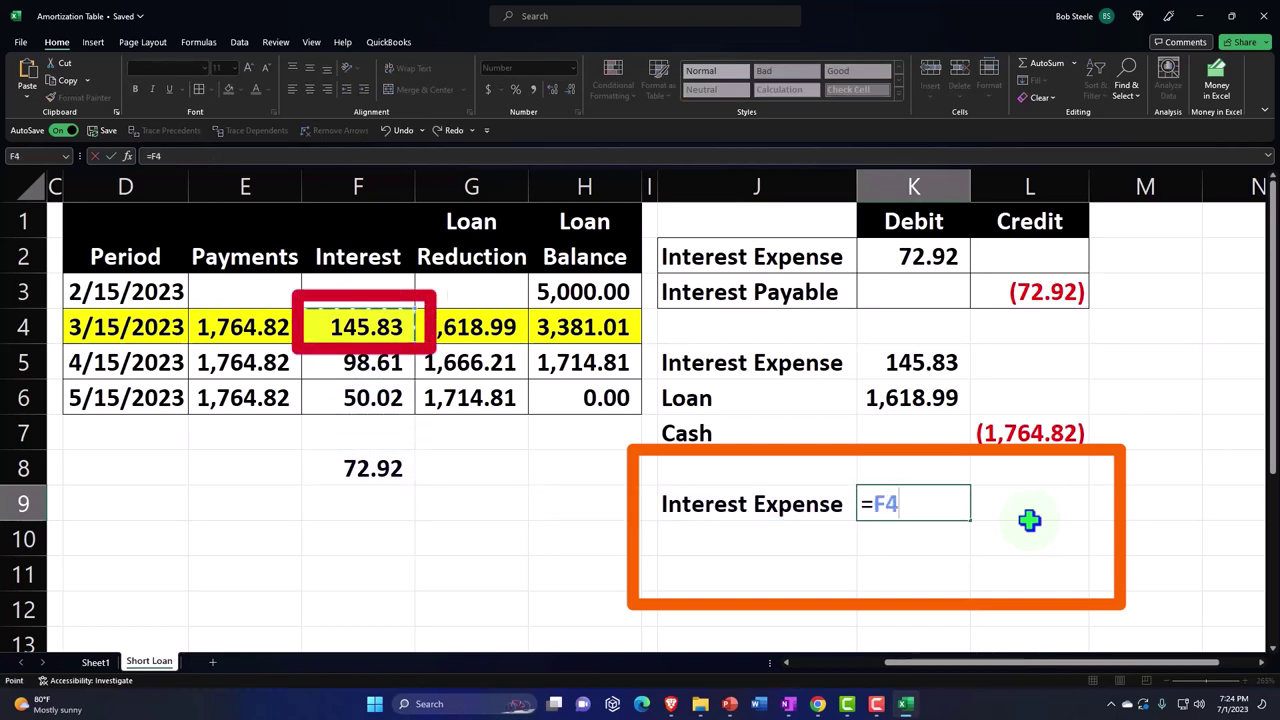
type("-")
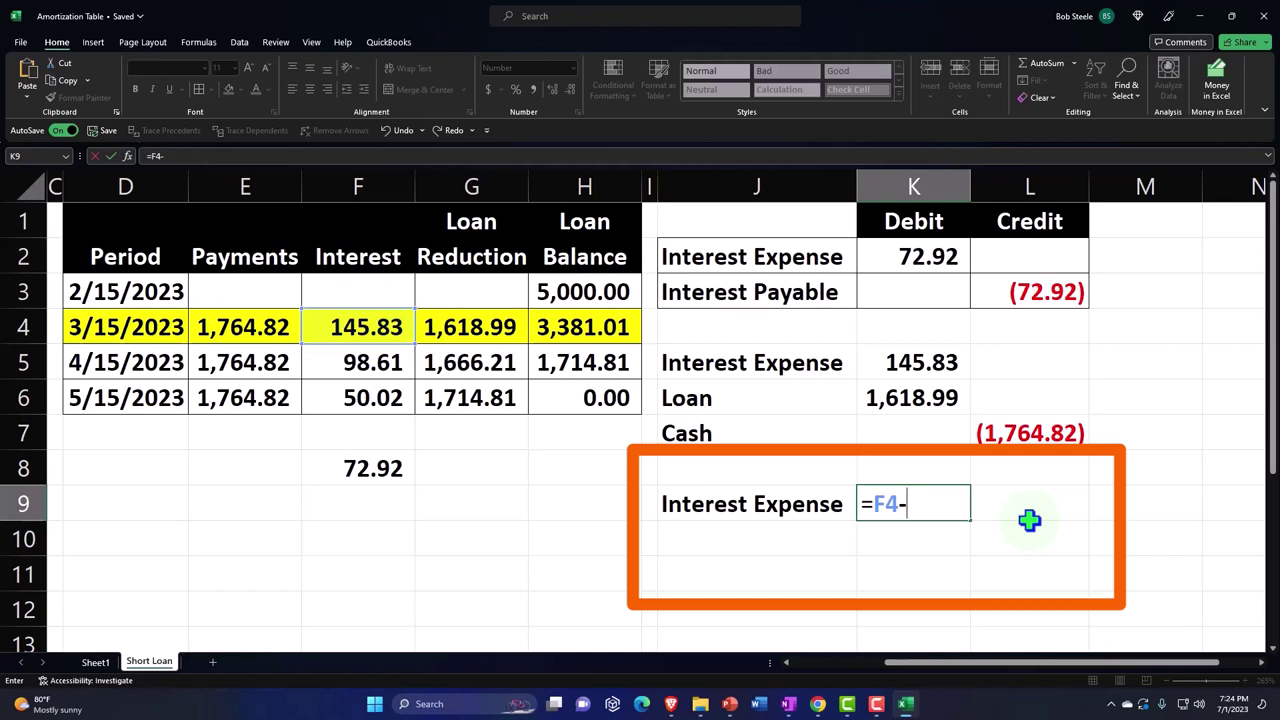
key("Up")
key("Up")
key("Up")
key("Up")
key("Up")
key("Up")
key("Up")
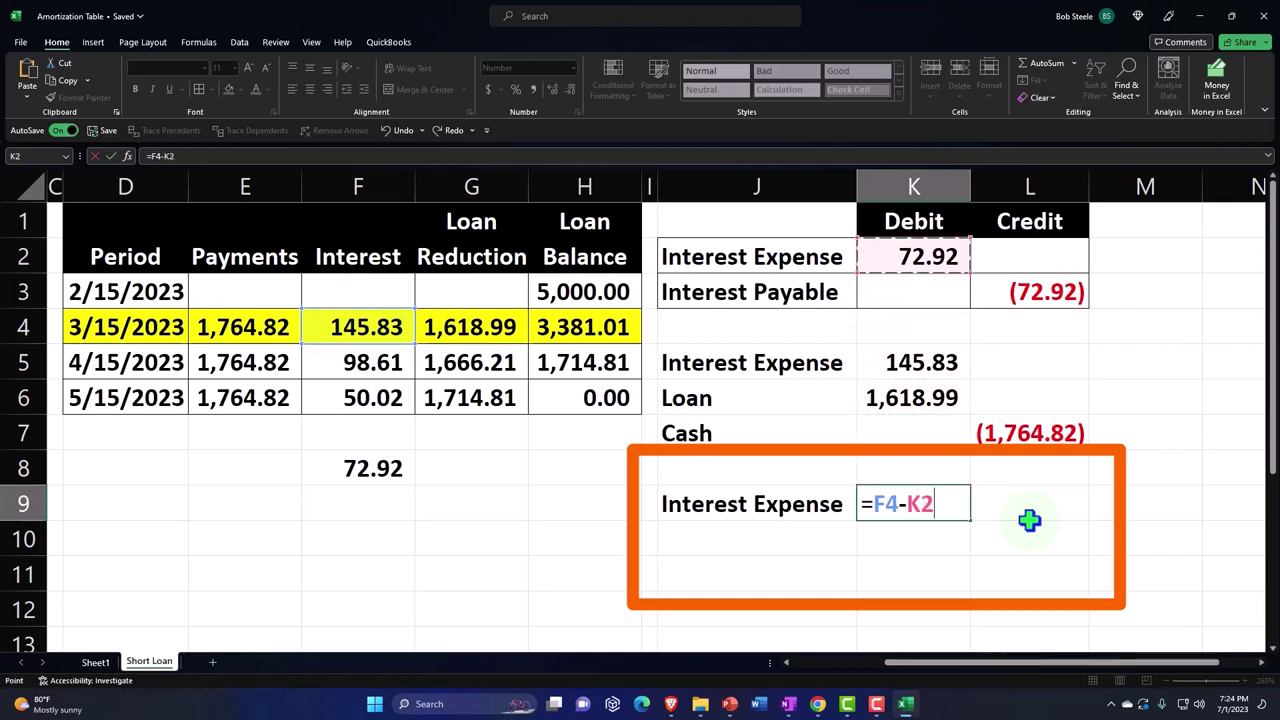
key("Return")
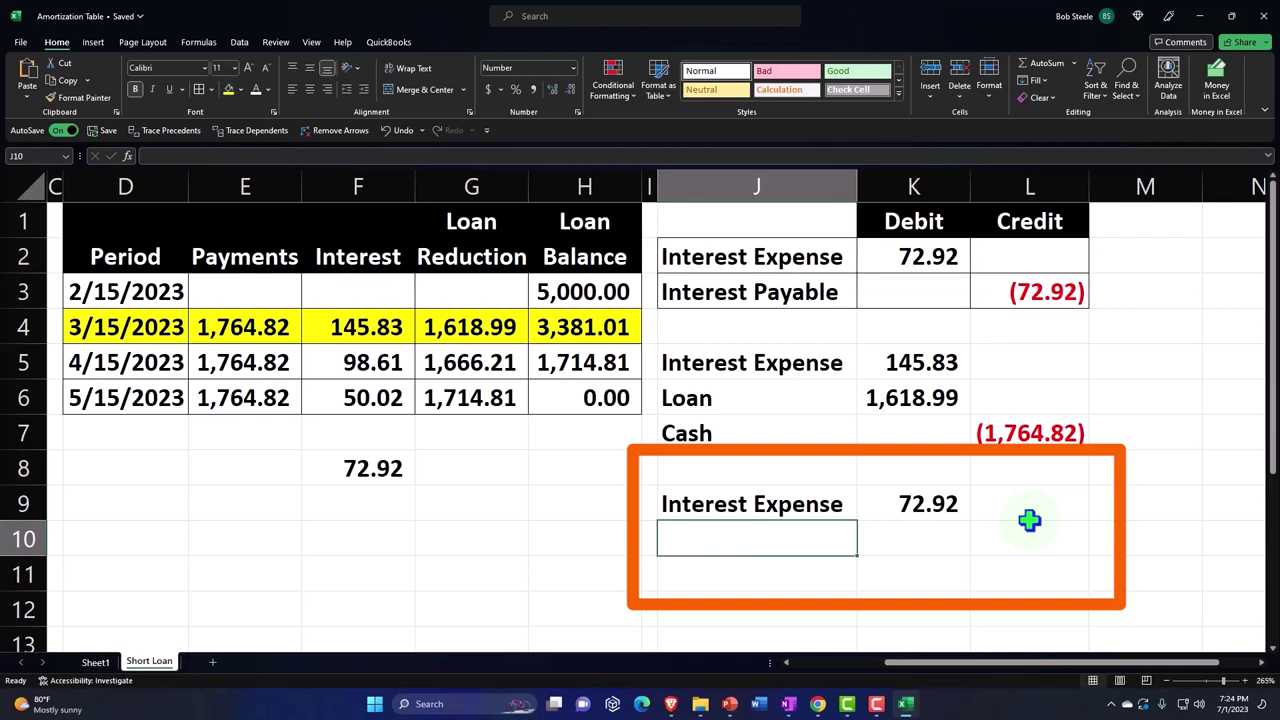
- Add the Interest Payable label in J10 by referencing cell J3
type("+")
key("Up")
key("Up")
key("Up")
key("Up")
key("Up")
key("Up")
key("Up")
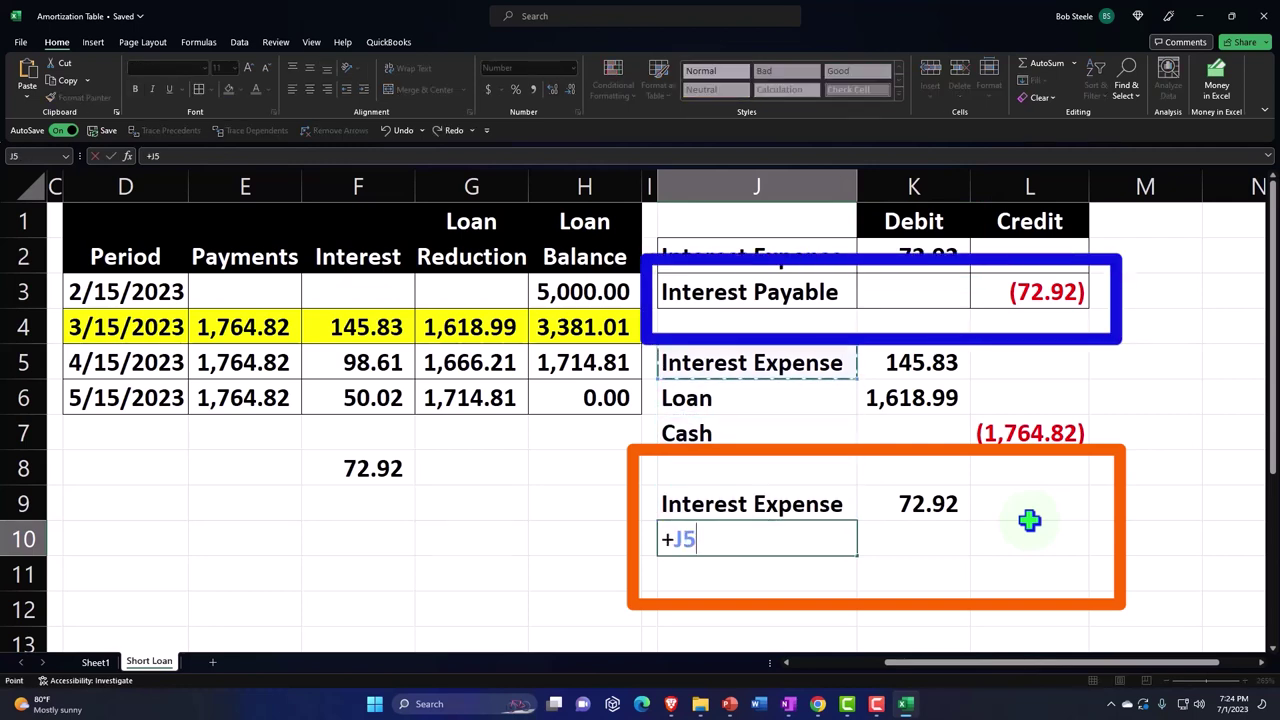
key("Tab")
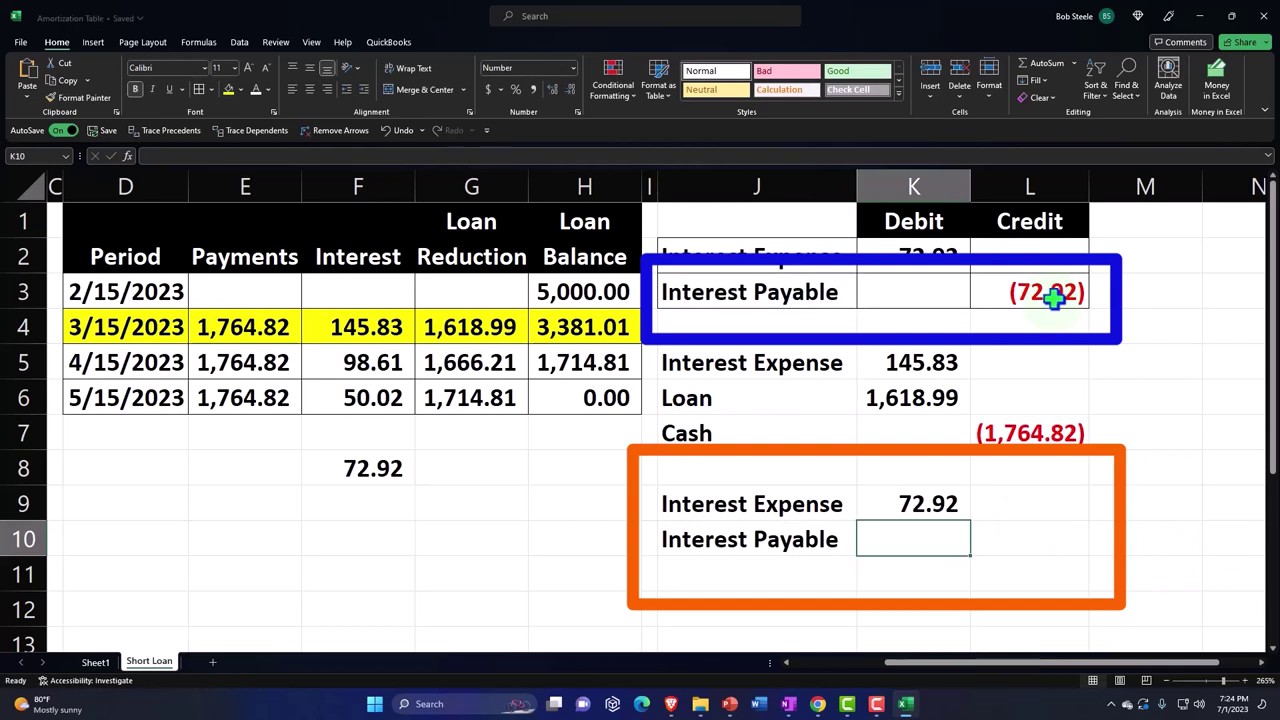
- Enter the Interest Payable debit in K10 as a direct reference to the accrual credit, =L3
type("=")
key("Up")
key("Up")
key("Up")
key("Up")
key("Up")
key("Up")
key("Up")
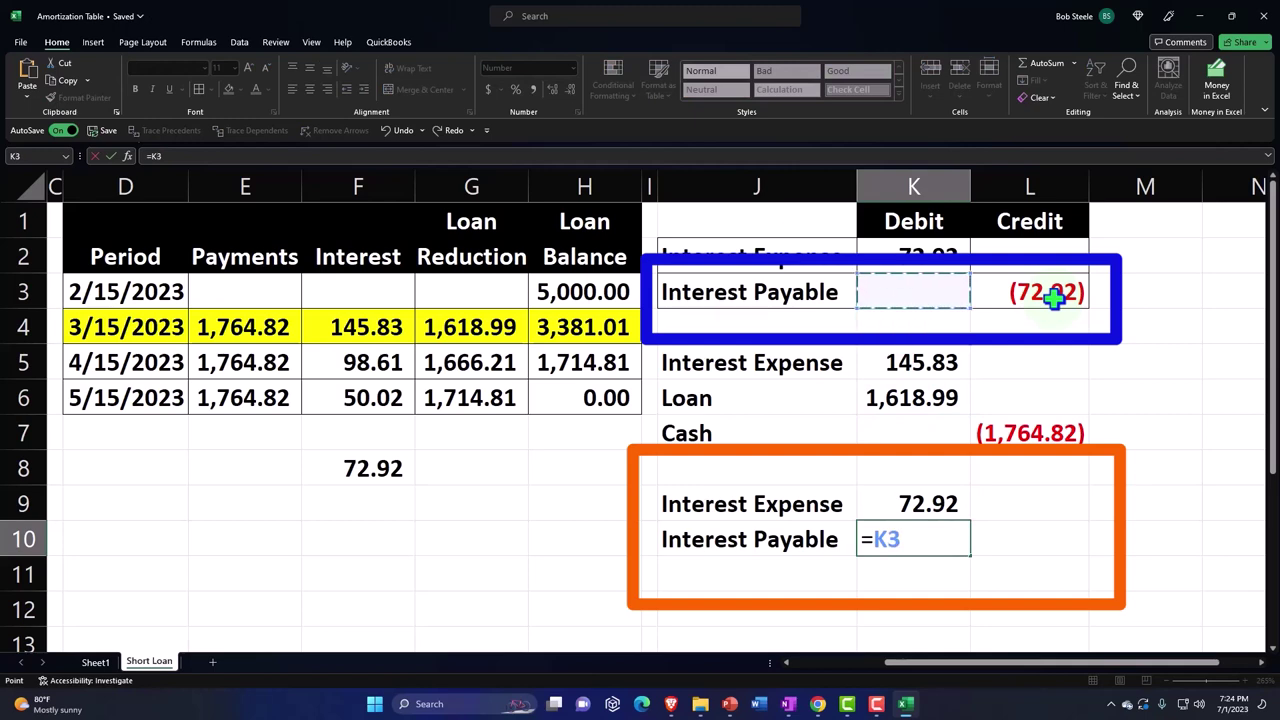
key("Right")
key("Return")
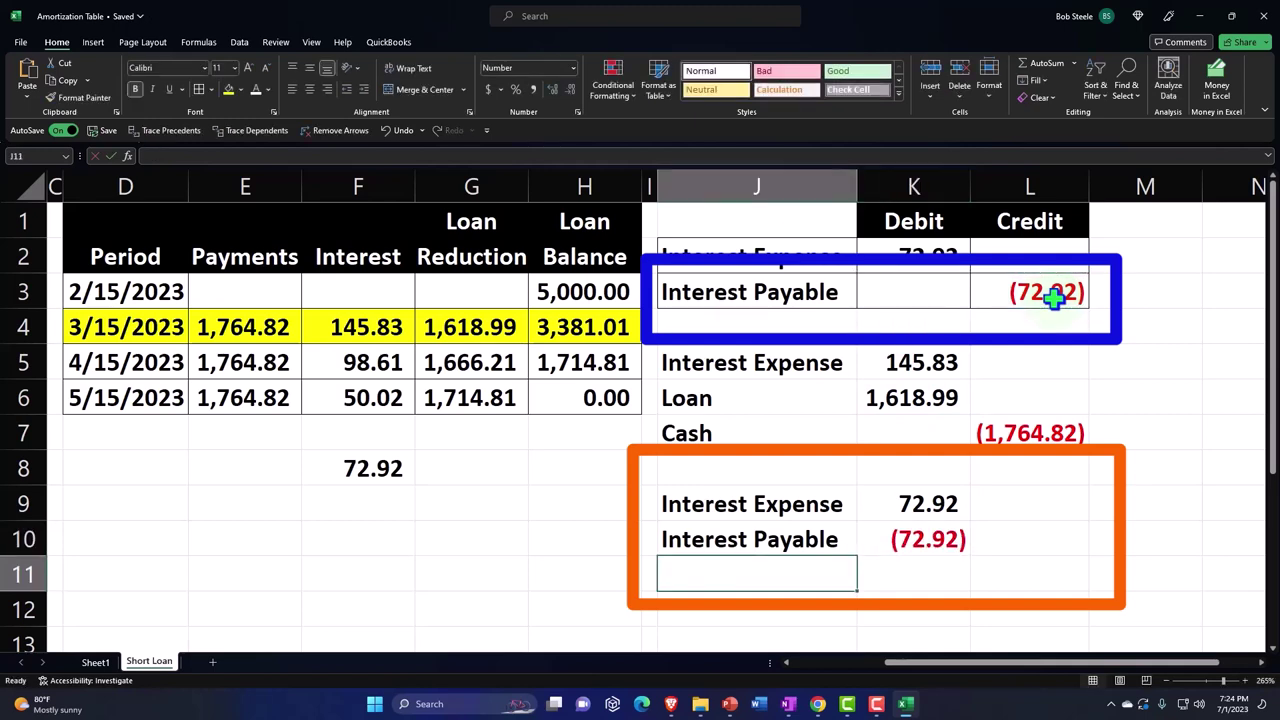
- Replace the Interest Payable debit in K10 with the negated accrual credit, -L3
key("Right")
key("Up")
type("-")
key("Up")
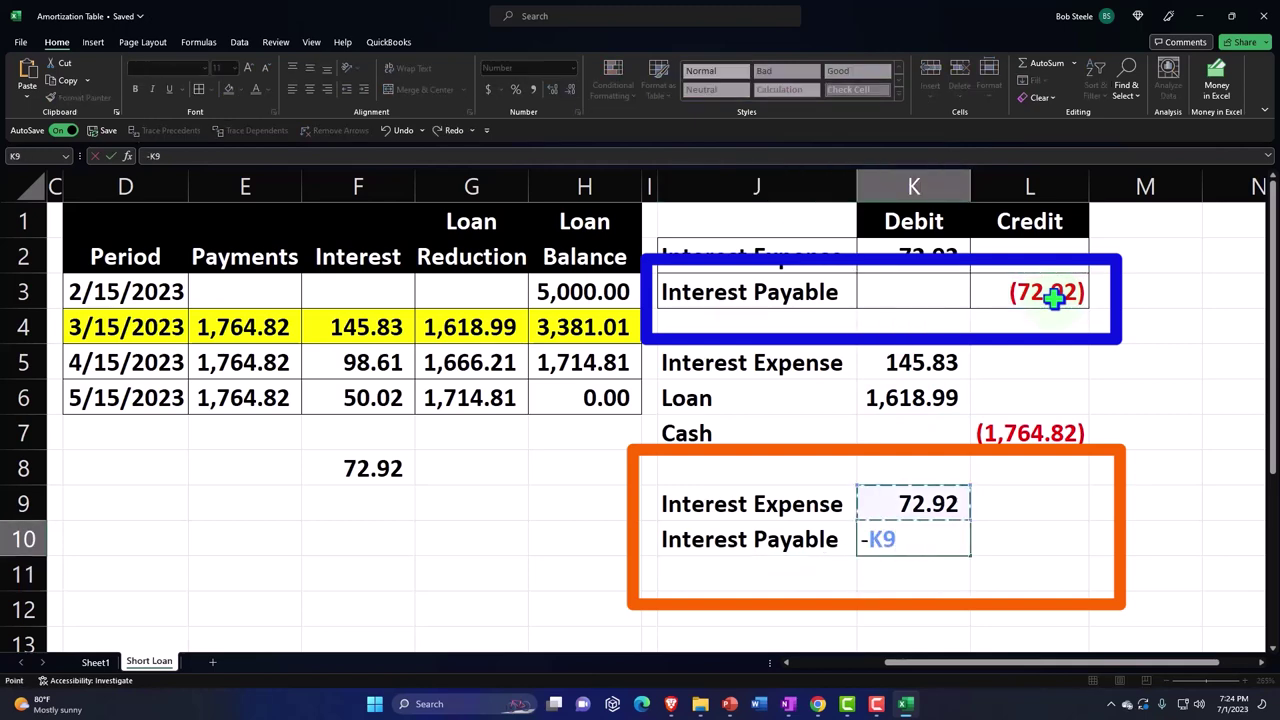
key("Up")
key("Up")
key("Up")
key("Up")
key("Up")
key("Up")
key("Right")
key("Return")
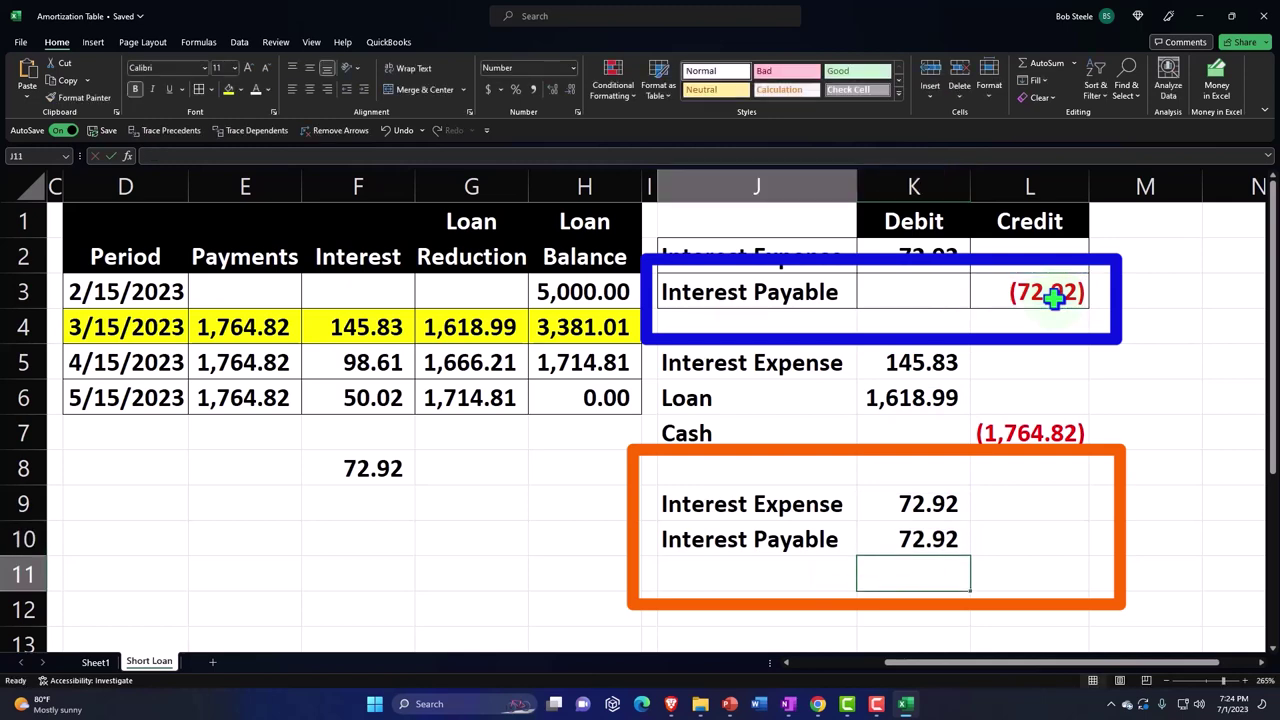
- Add a Loan line in row 11 with its debit in K11 referencing the 3/15/2023 loan reduction, +G4
key("Left")
type("Loan")
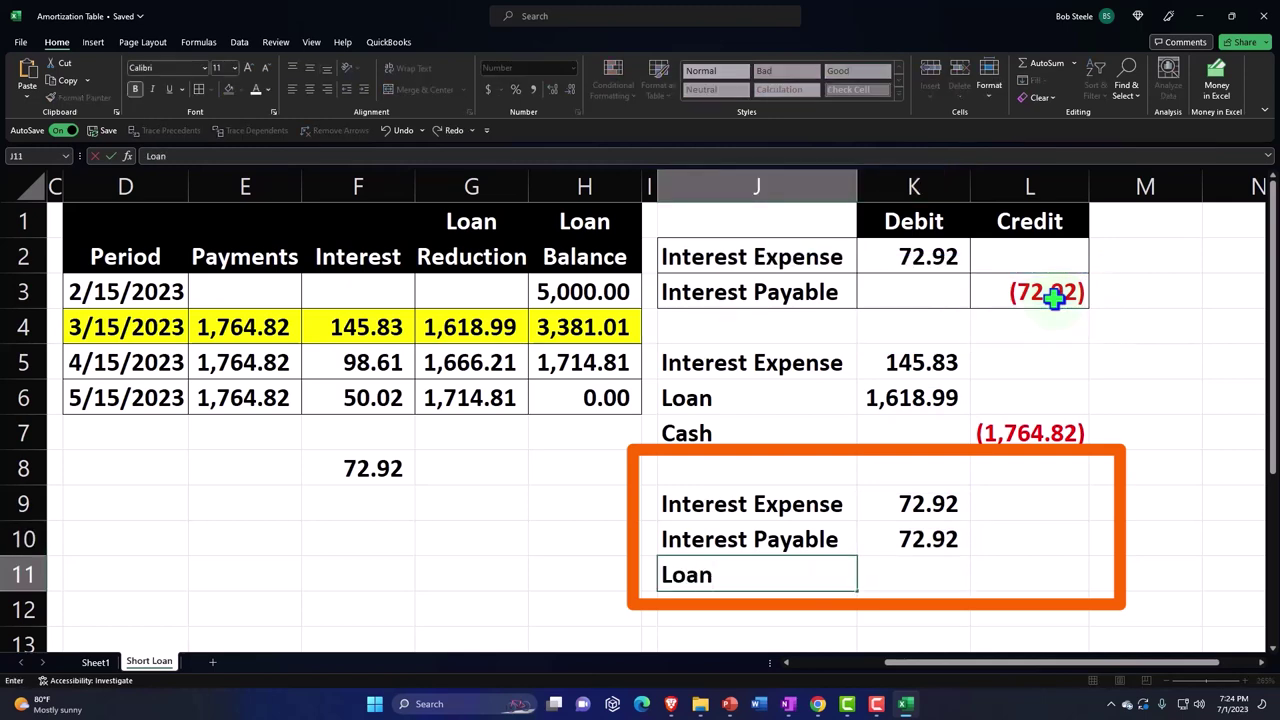
key("Right")
key("Right")
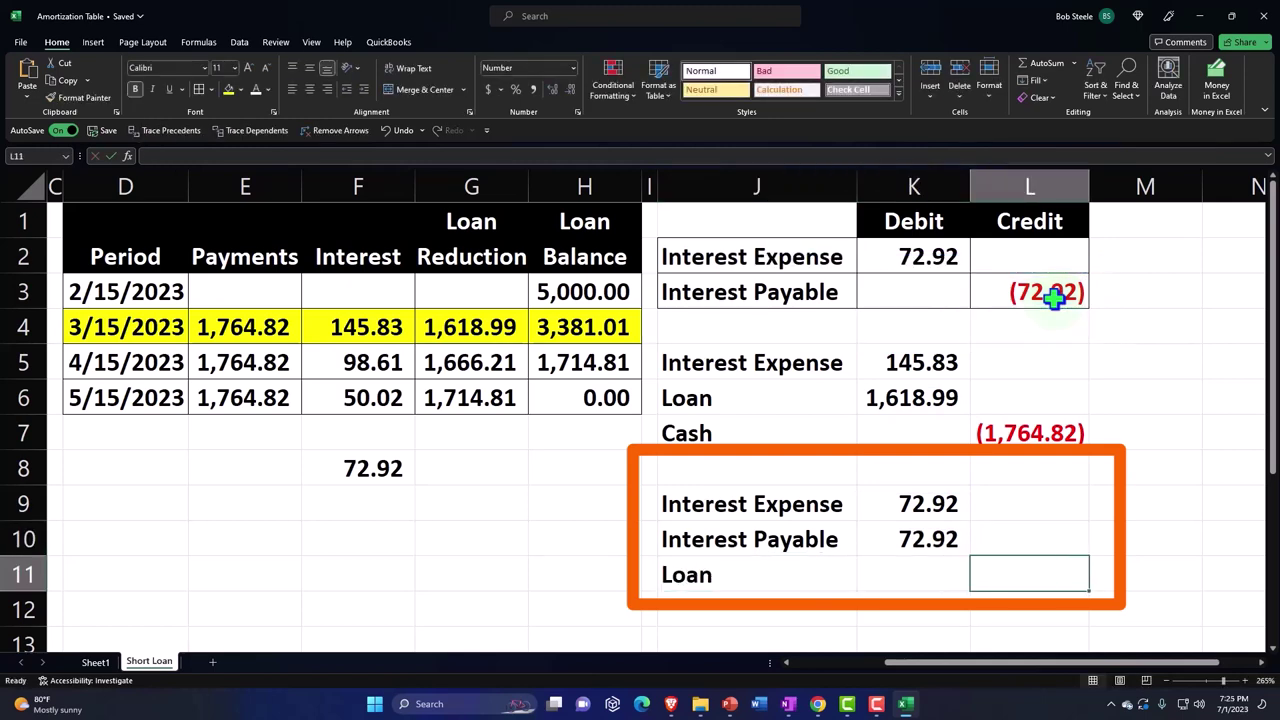
key("Left")
type("+")
key("Left")
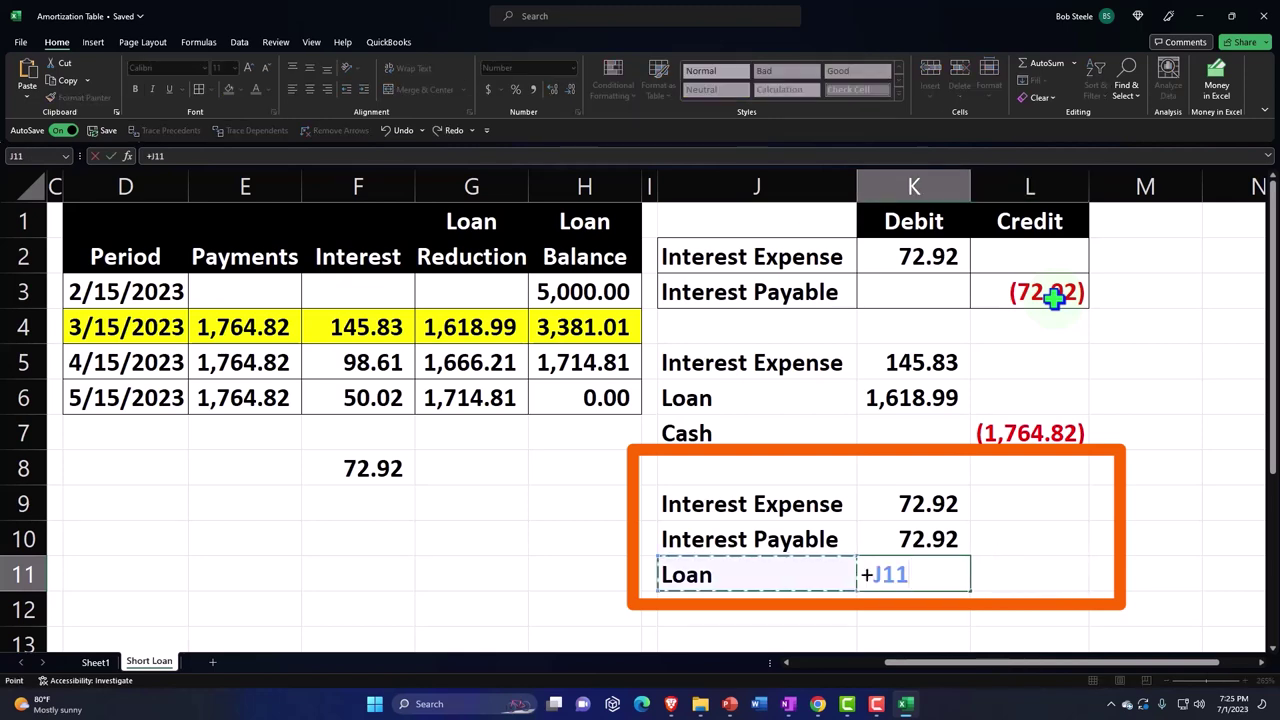
key("Left")
key("Left")
key("Up")
key("Up")
key("Up")
key("Up")
key("Left")
key("Up")
key("Up")
key("Up")
key("Up")
key("Down")
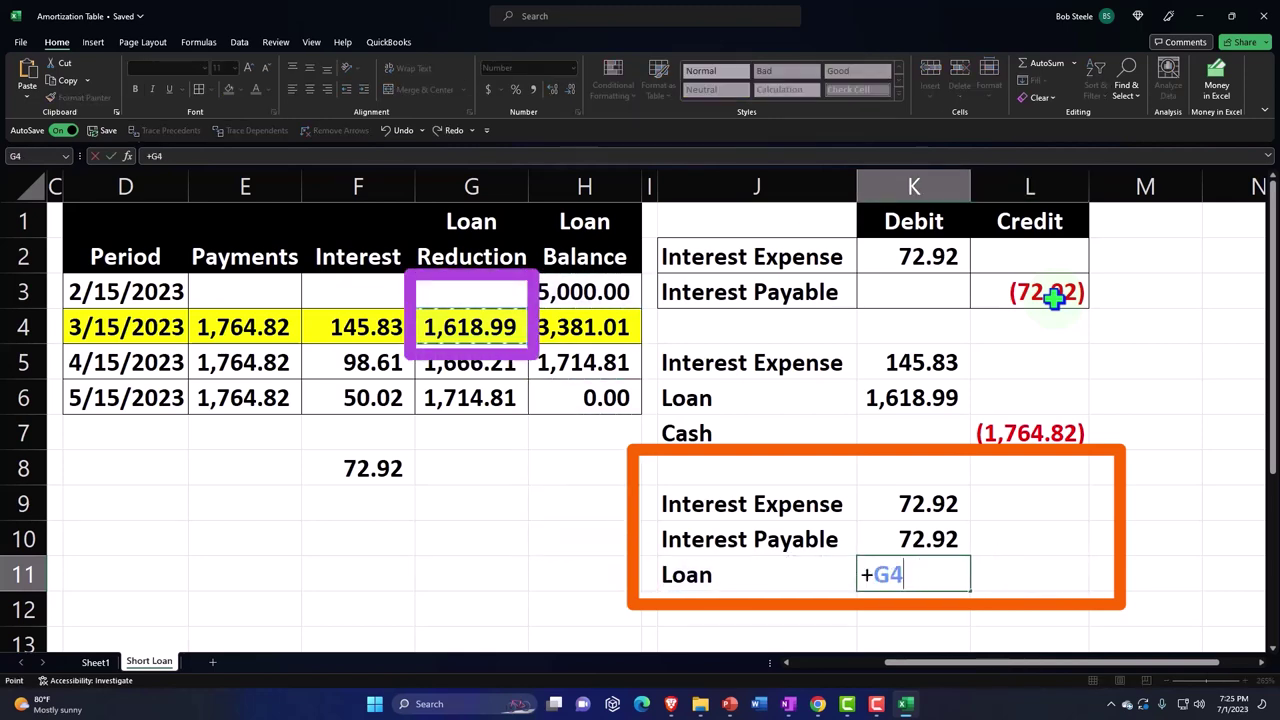
key("Return")
- Add a Cash line in row 12 with its credit in L12 as the negative SUM of the debits above
key("Left")
type("Cash")
key("Right")
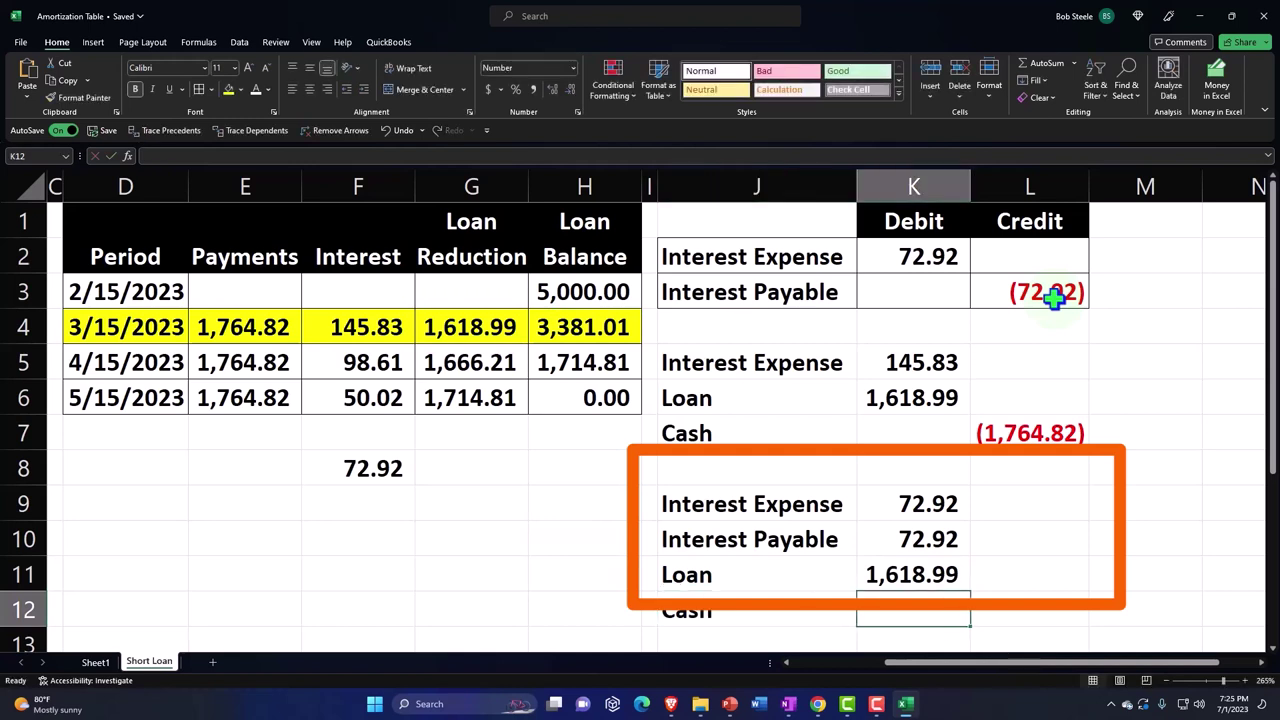
key("Right")
type("-sum(")
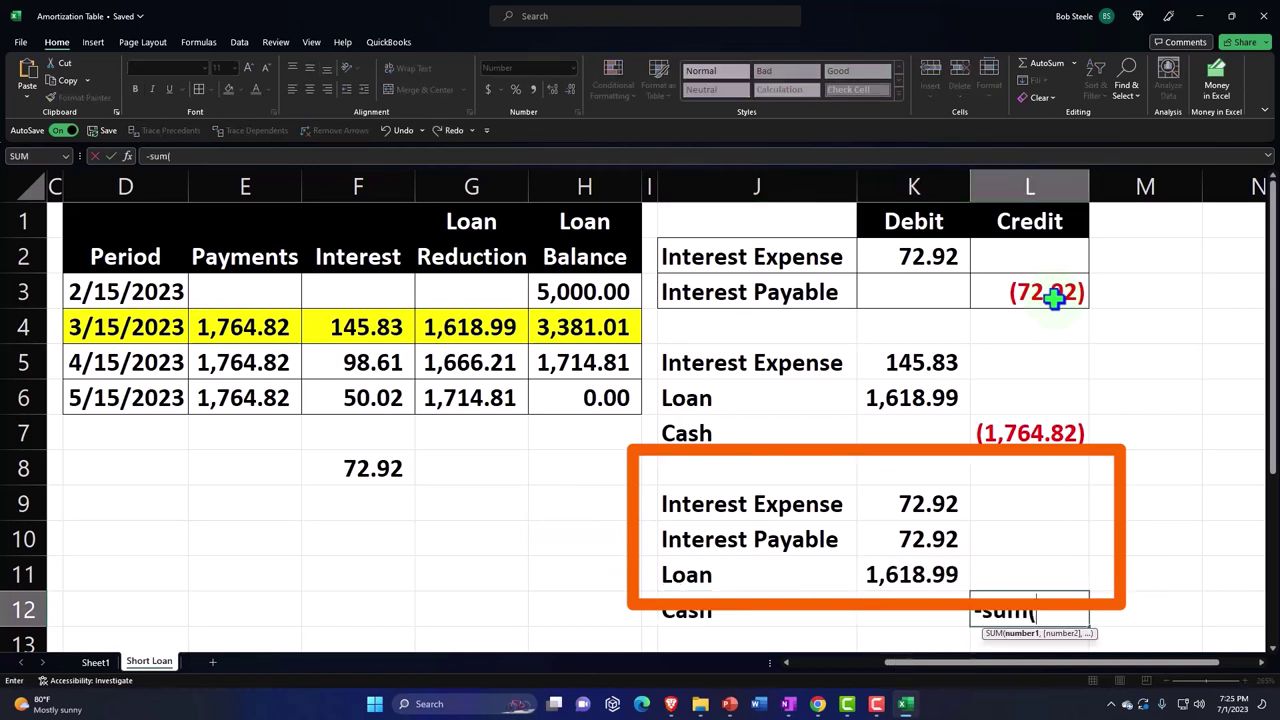
key("Up")
key("Left")
key("shift+Up")
key("shift+Right")
key("Return")
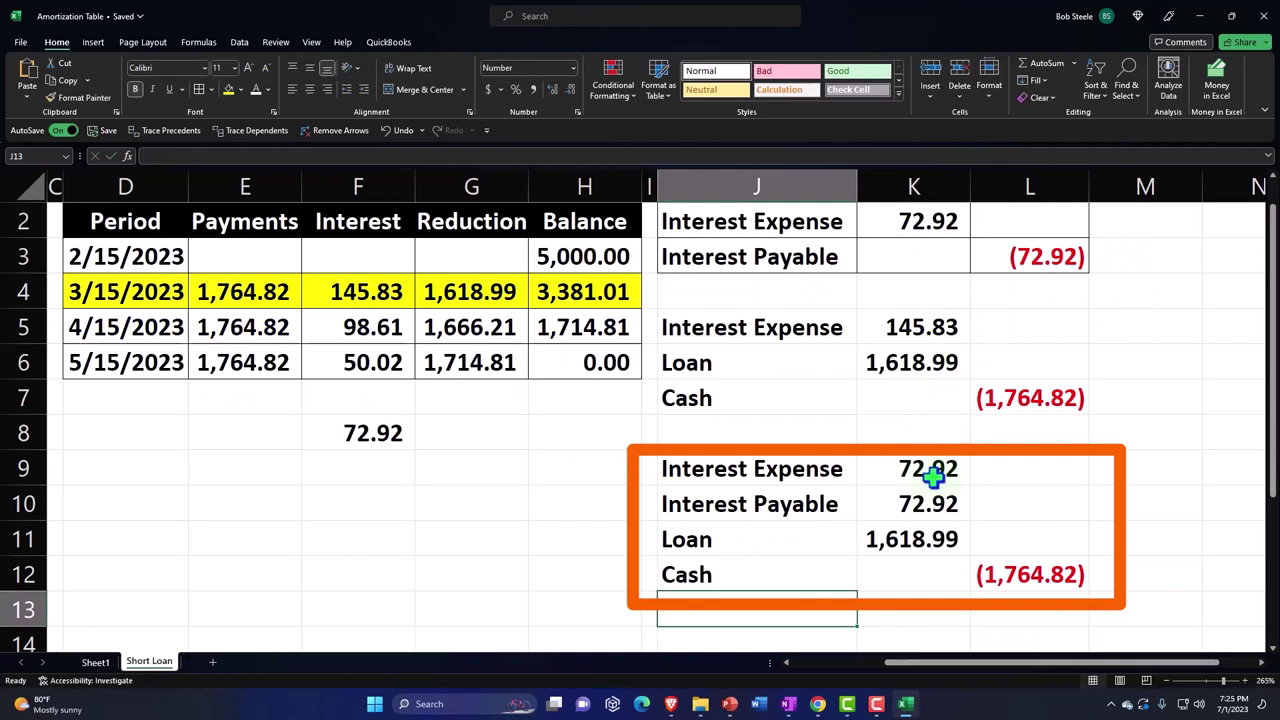
- Compare the four-line payment entry with the three-line payment entry, the 3/15/2023 amortization row and the interest accrual entry
left_click_drag(930, 472, 931, 490)
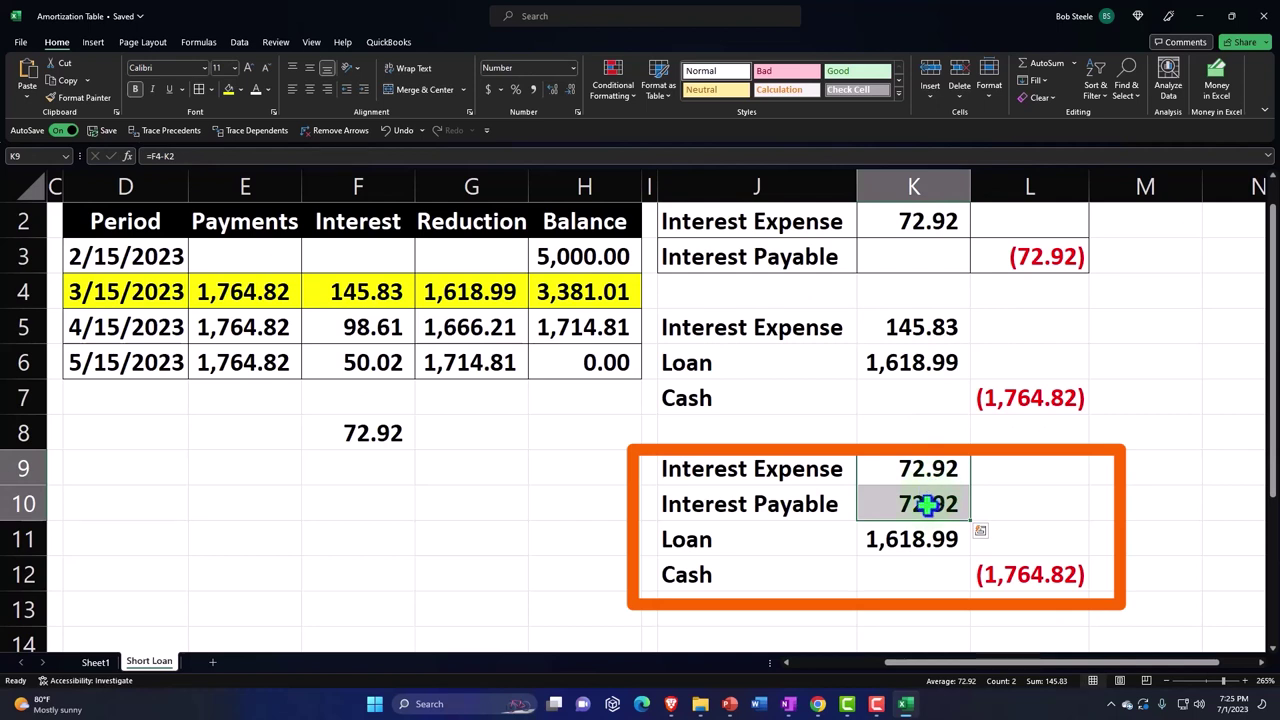
left_click(910, 335)
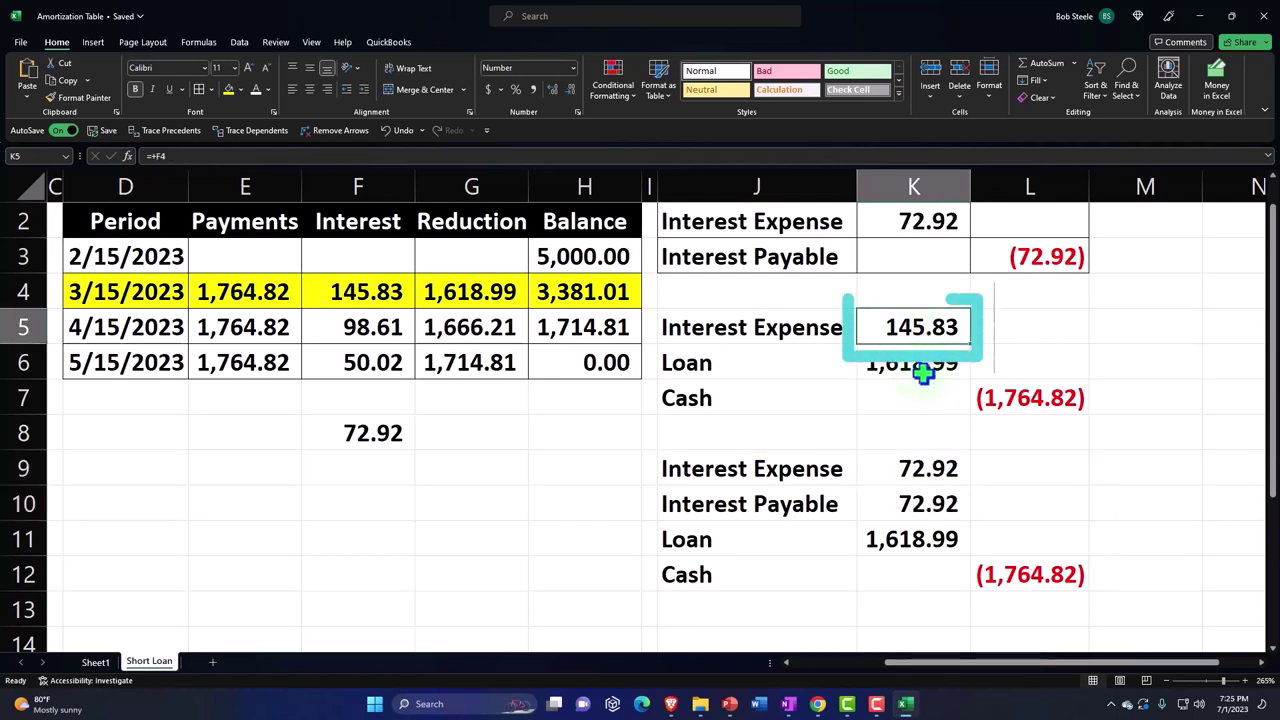
mouse_move(846, 463)
left_mouse_down()
mouse_move(831, 480)
mouse_move(995, 568)
left_mouse_up()
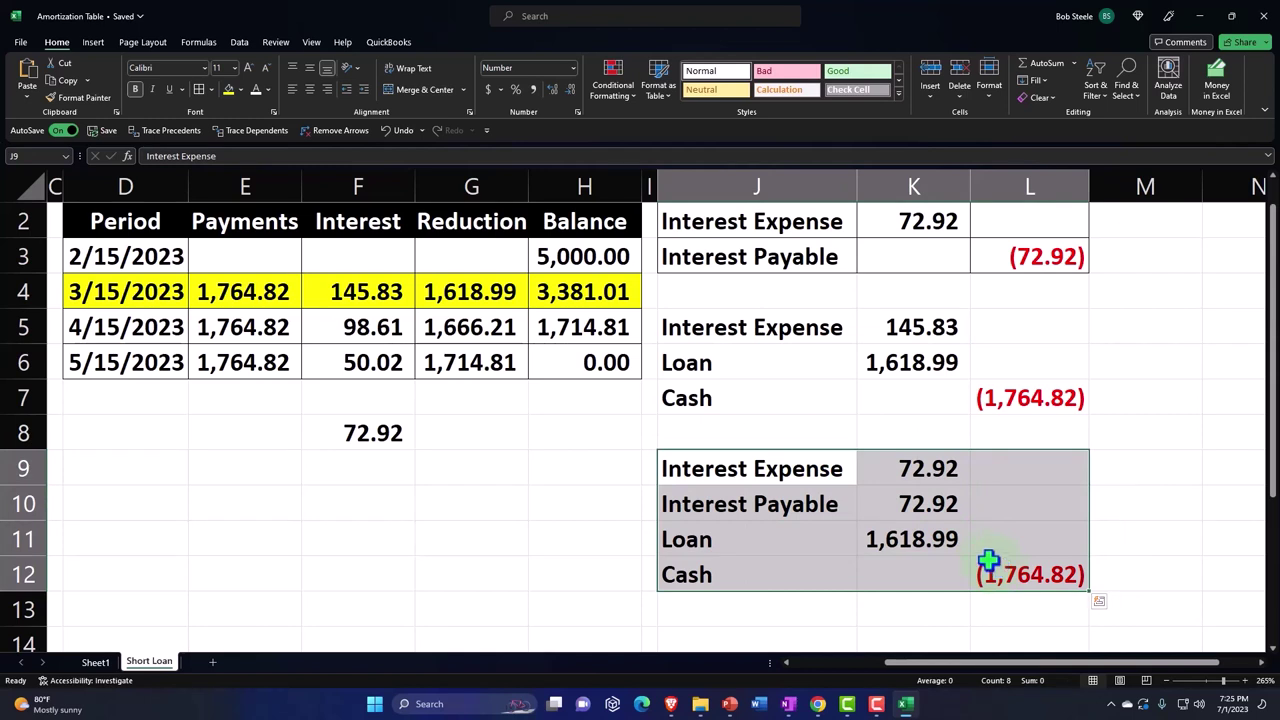
scroll(990, 562, "up", 1)
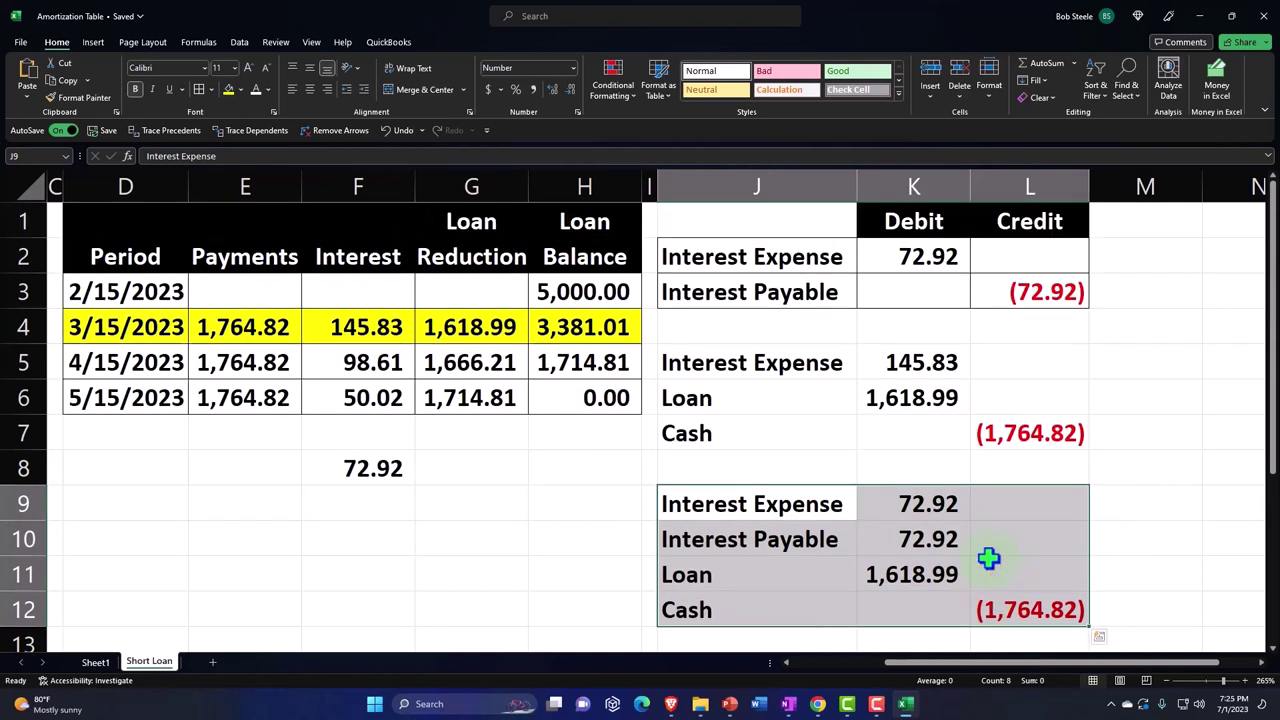
left_click_drag(173, 330, 567, 325)
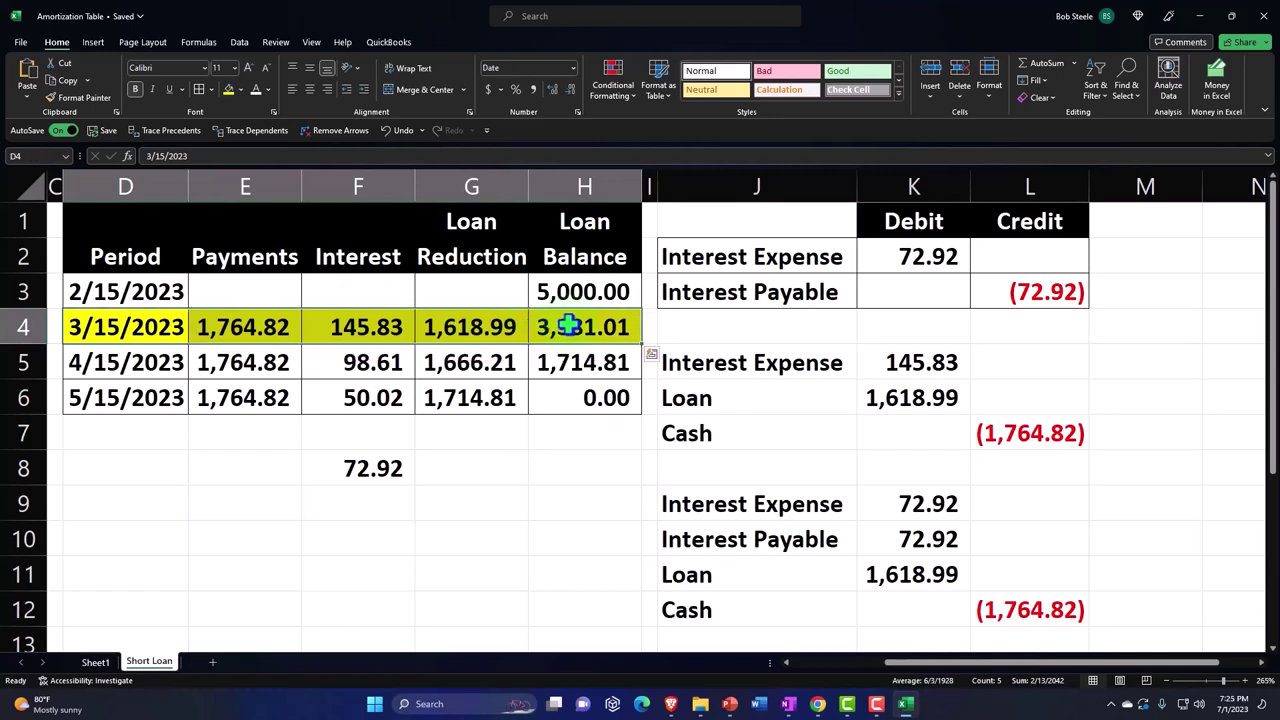
left_click_drag(763, 303, 765, 310)
mouse_move(935, 320)
left_mouse_down()
mouse_move(818, 262)
mouse_move(652, 264)
left_mouse_up()
left_click(998, 293)
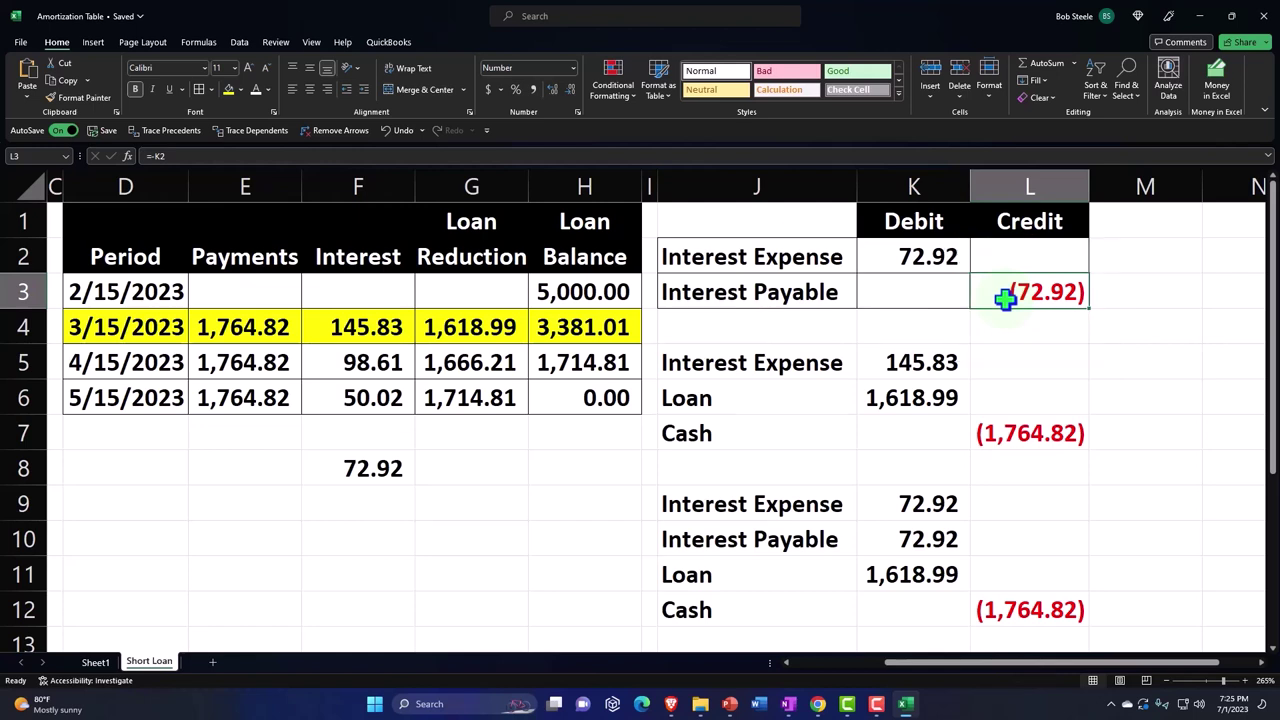
left_click_drag(800, 363, 1000, 437)
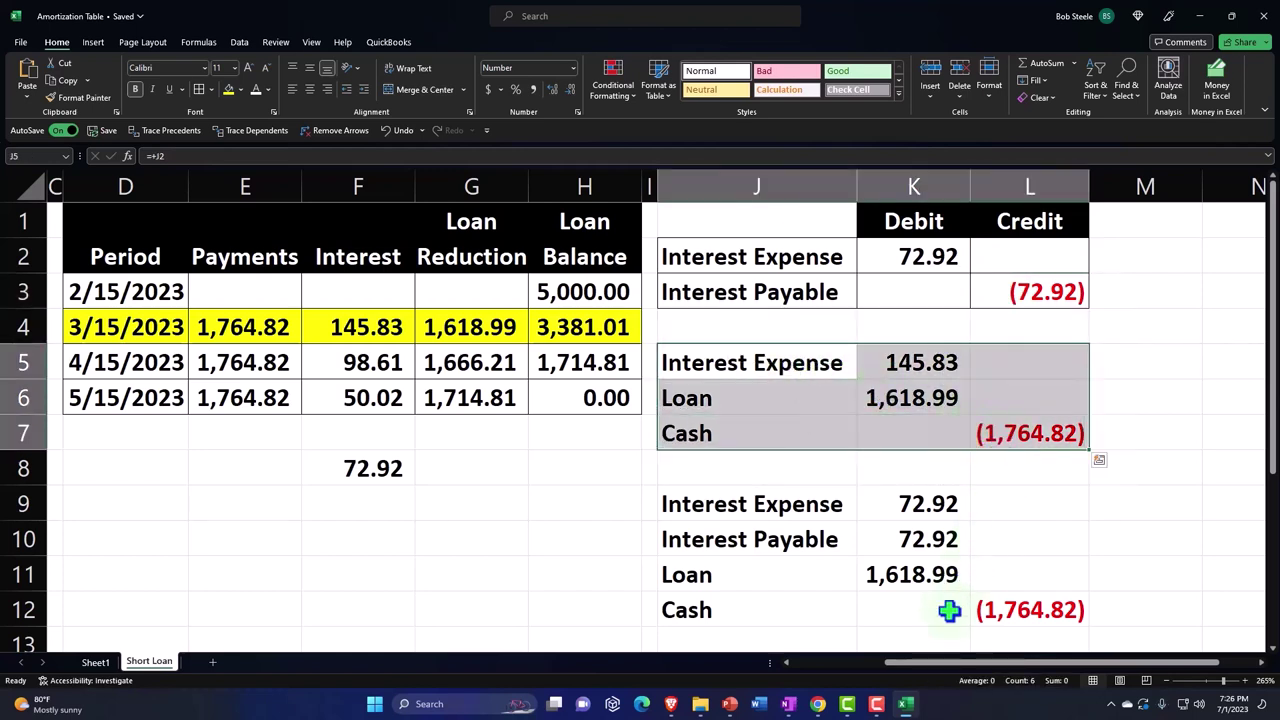
- Switch to Xero in the browser and open the Balance Sheet Comp report in the first browser tab
left_click(905, 704)
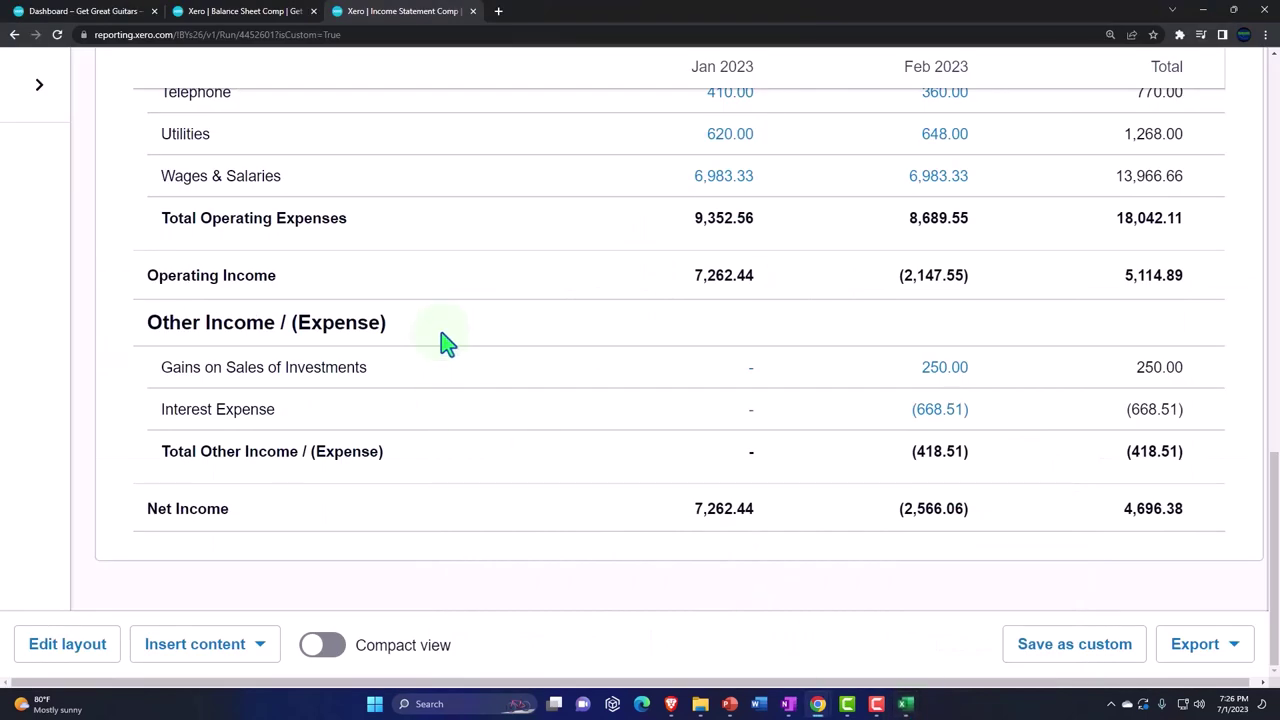
scroll(447, 343, "up", 5)
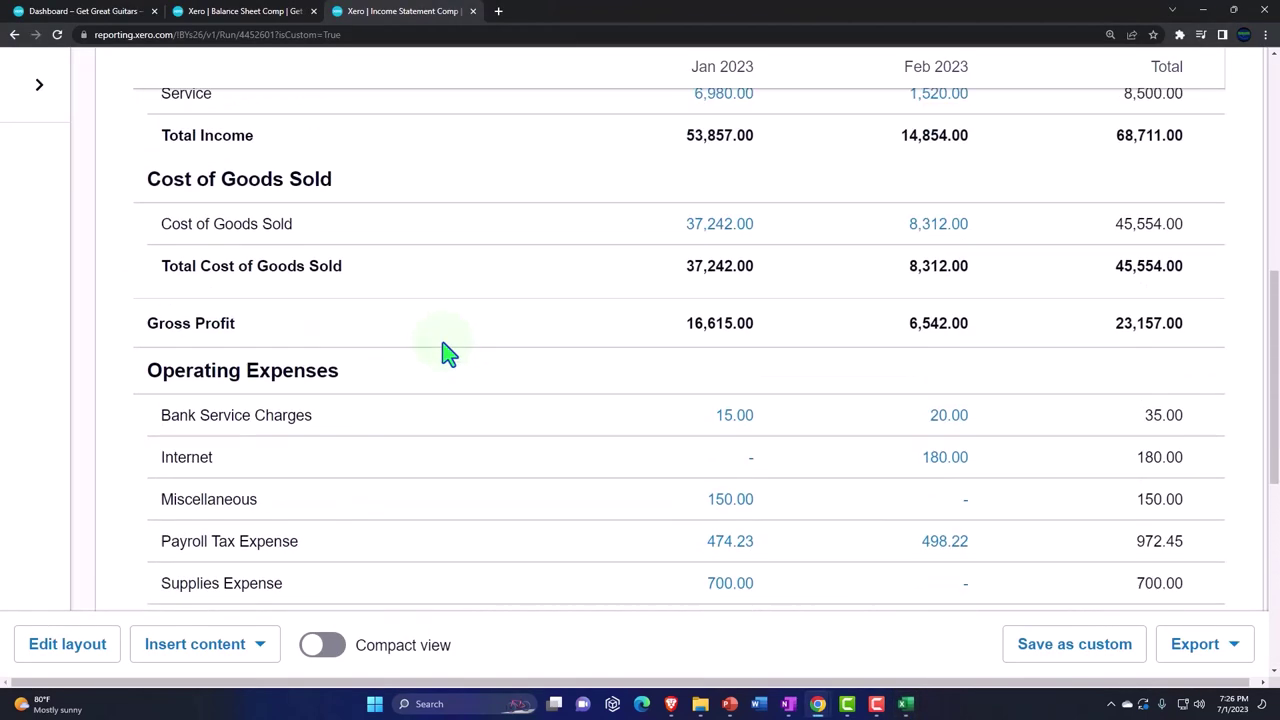
scroll(447, 343, "up", 3)
left_click(105, 15)
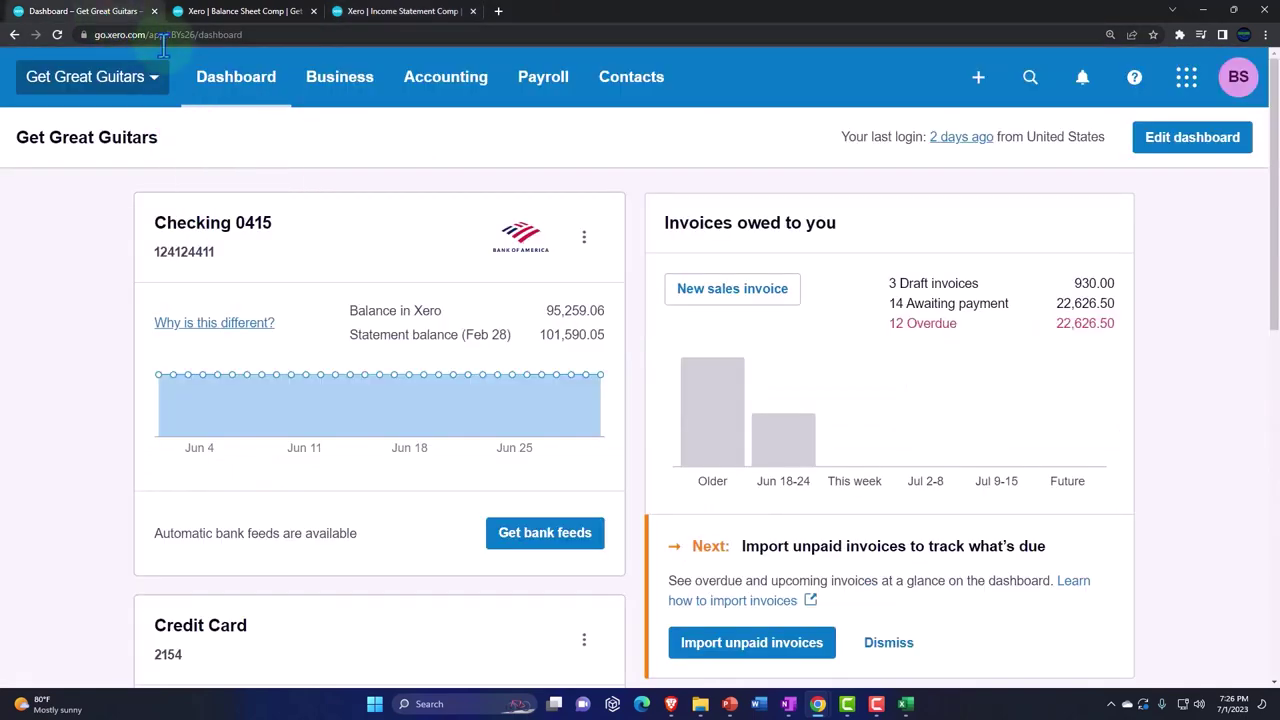
left_click(436, 88)
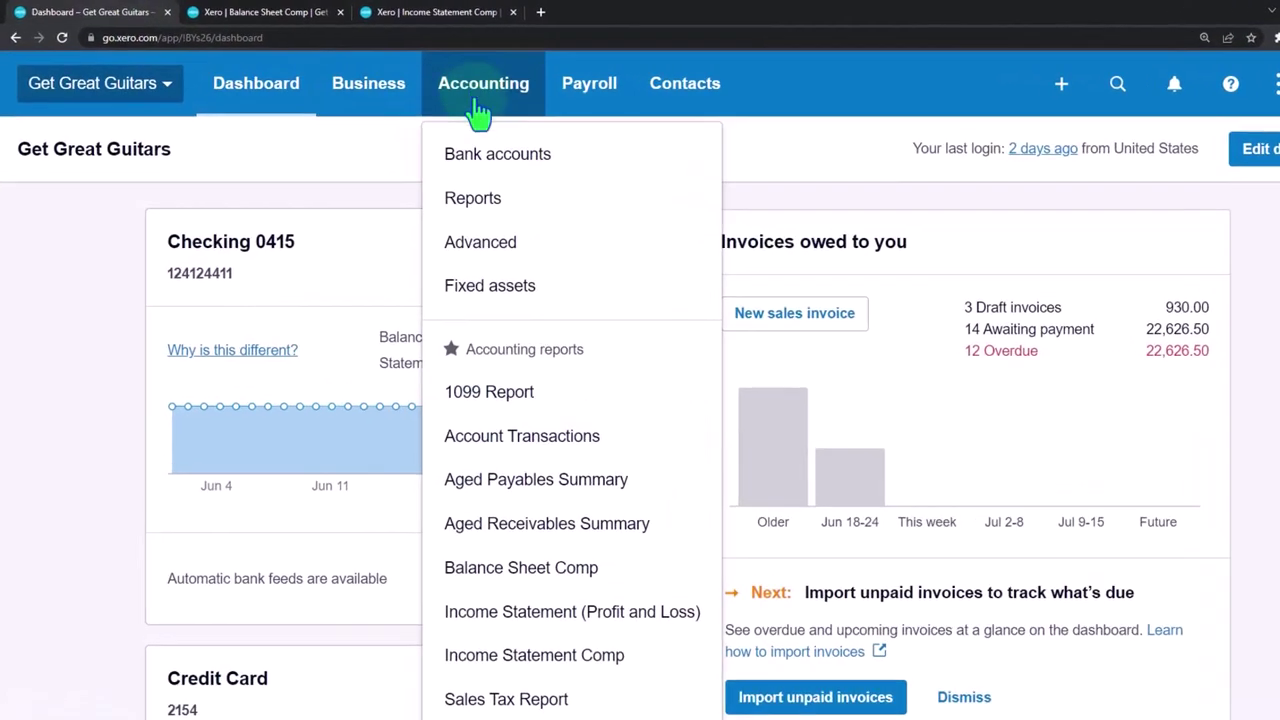
left_click(540, 590)
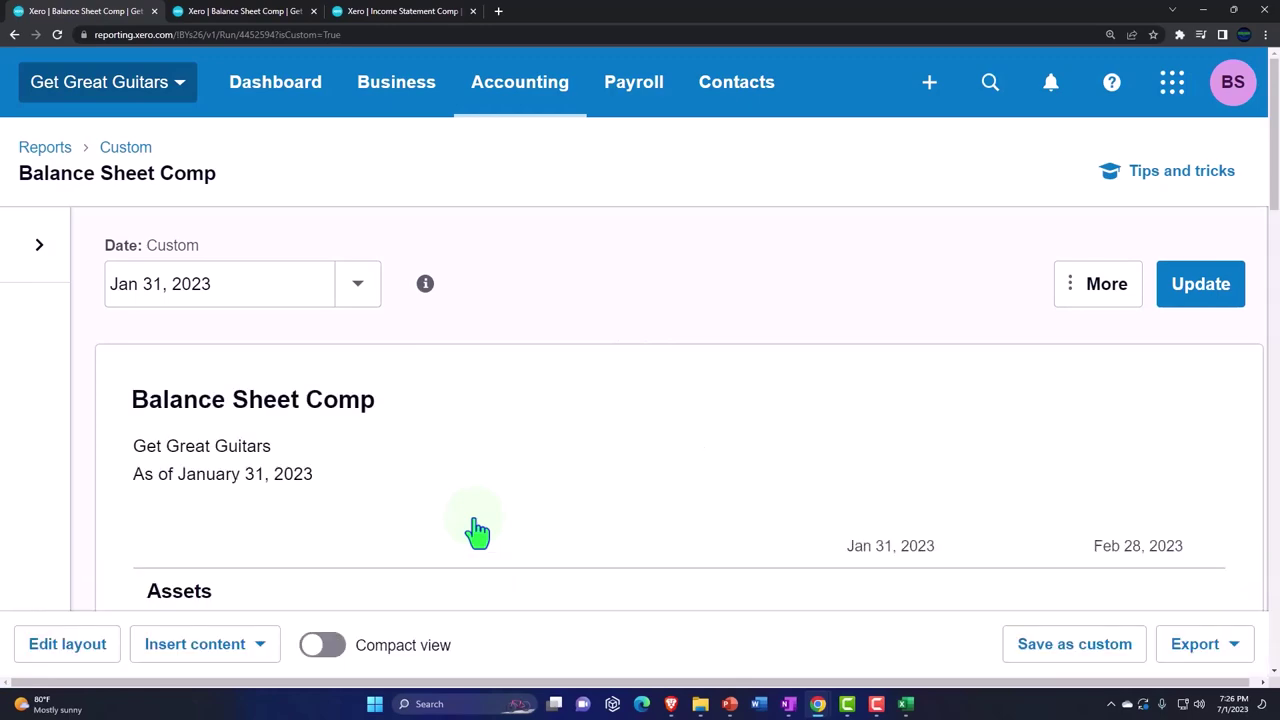
- Find Interest Payable among the current liabilities and open the transactions behind its Feb 28, 2023 balance
scroll(478, 532, "down", 6)
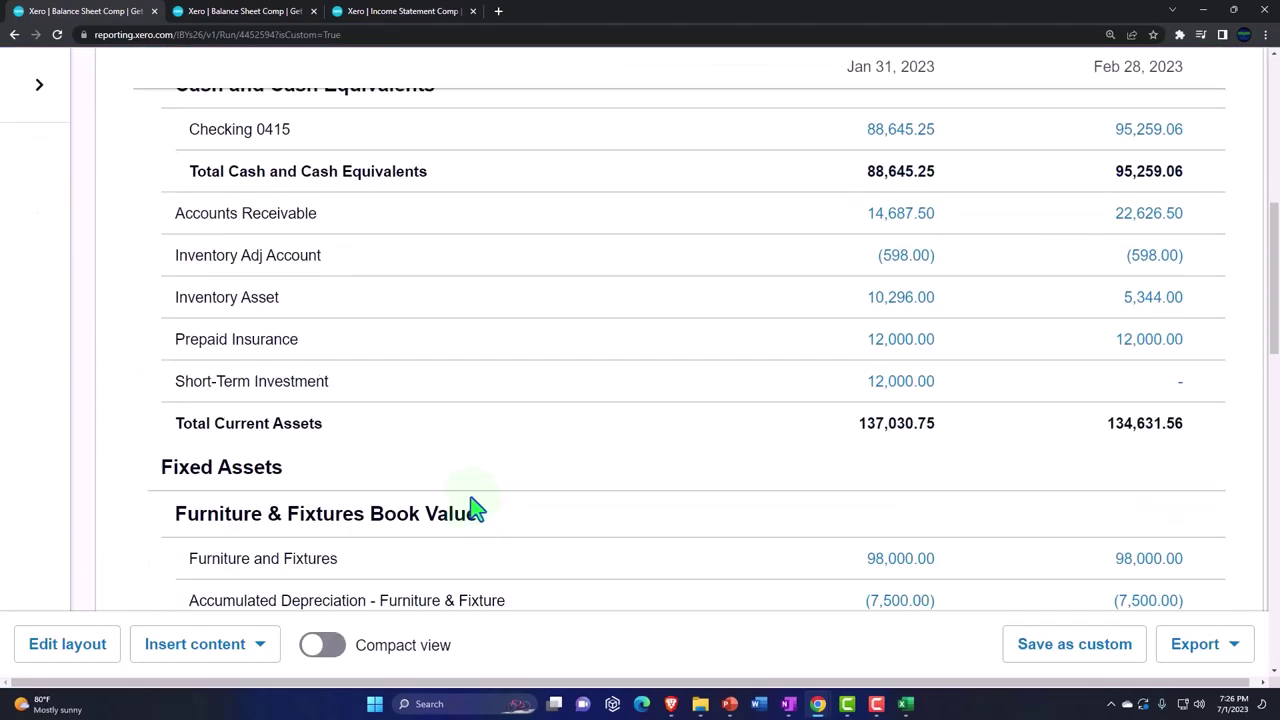
scroll(270, 262, "down", 3)
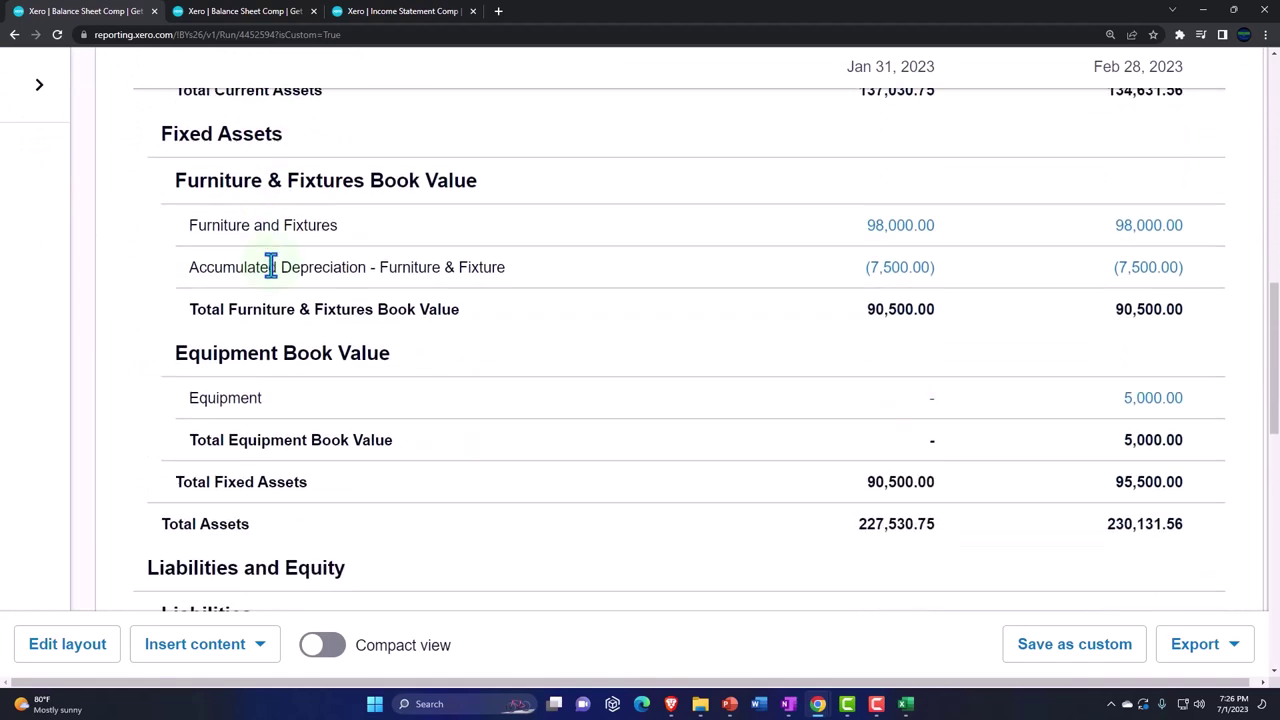
scroll(270, 267, "down", 2)
scroll(277, 303, "up", 2)
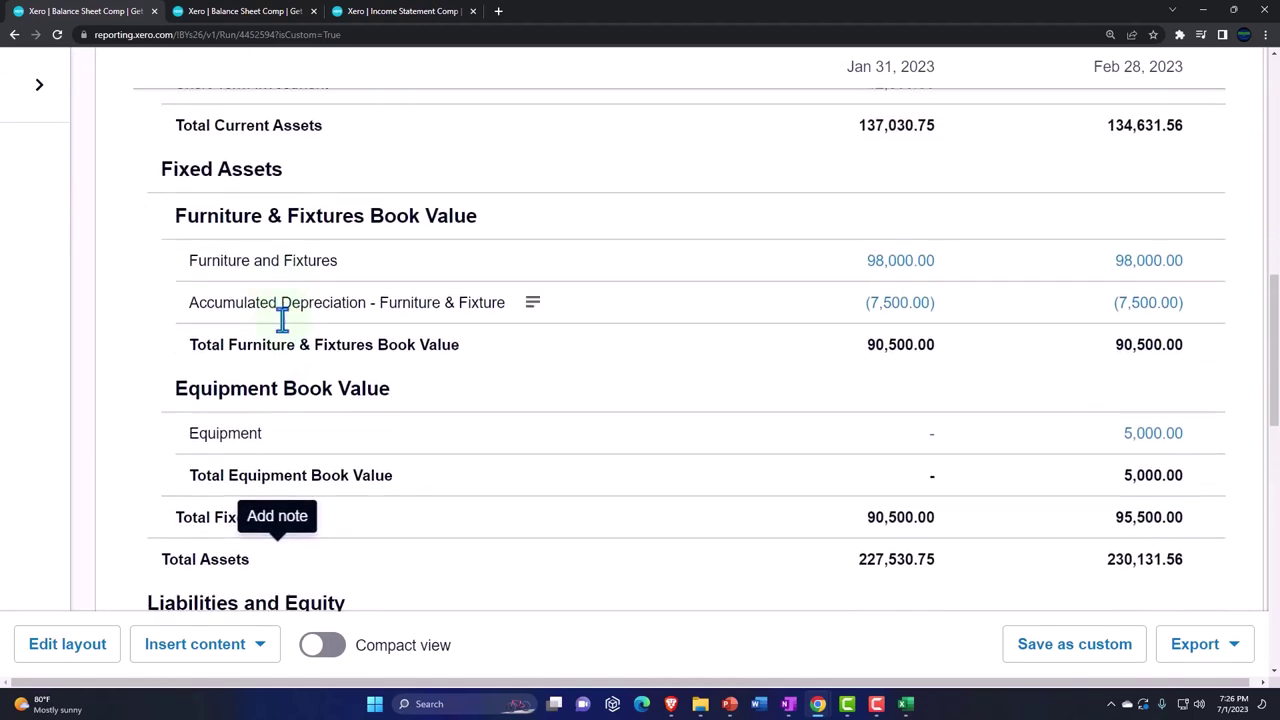
scroll(283, 318, "down", 6)
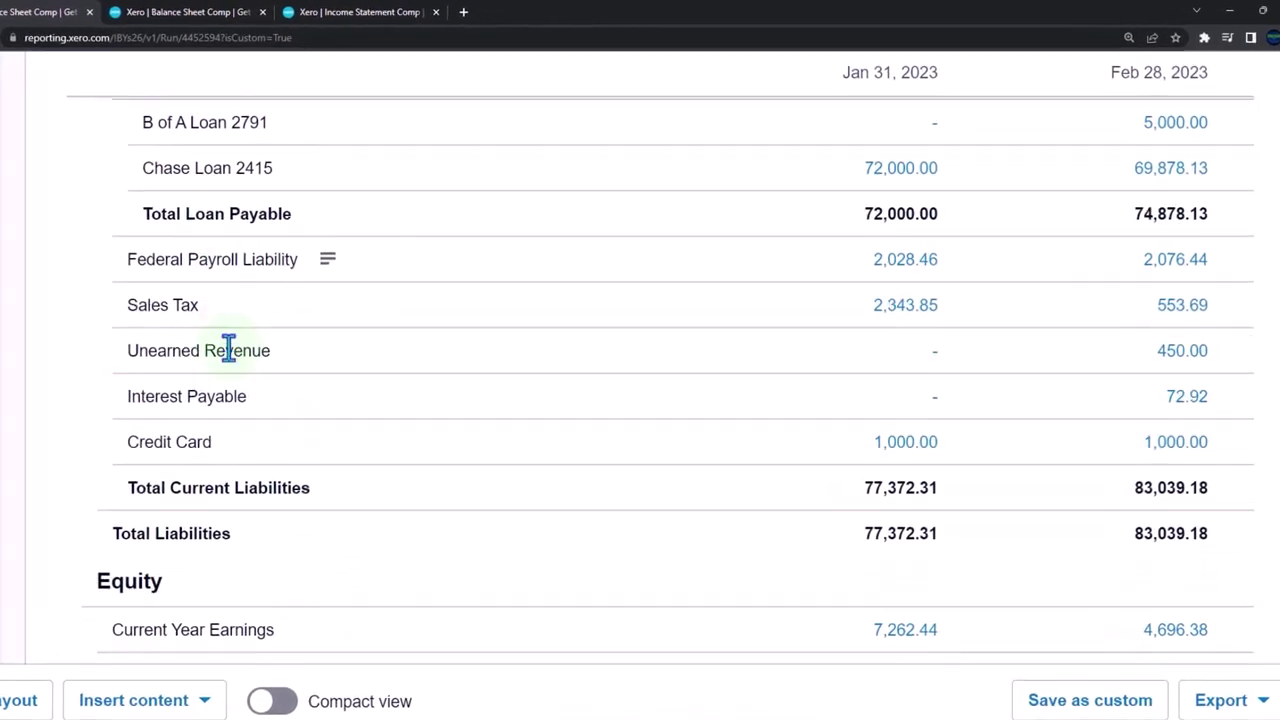
scroll(229, 350, "down", 1)
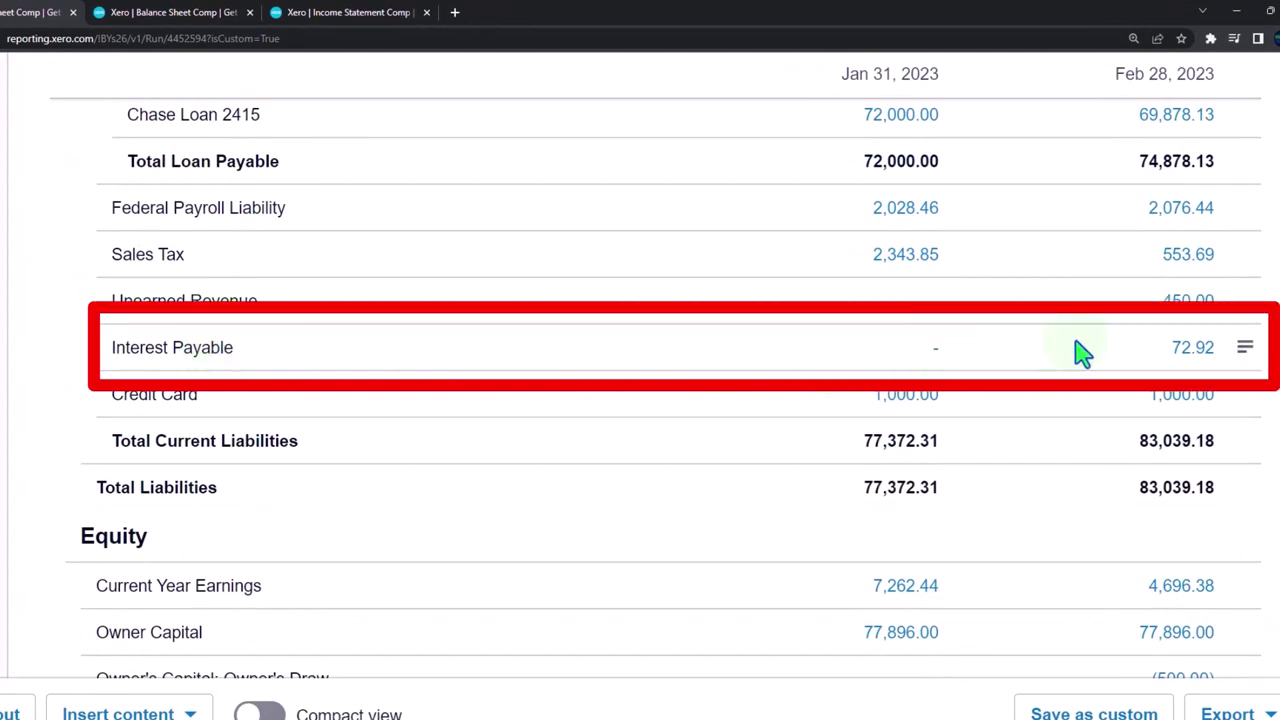
left_click(1205, 355)
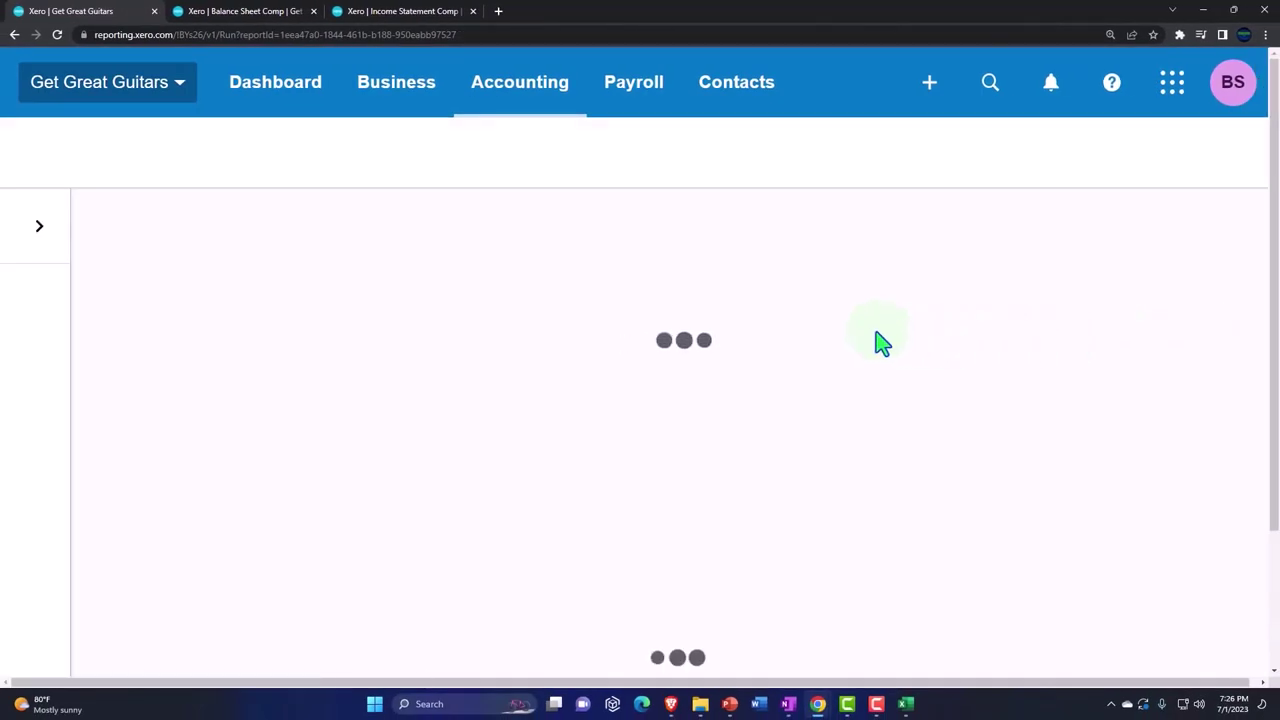
- Open the Feb 28, 2023 Adj Entry manual journal from the Interest Payable transactions for editing and review its lines
scroll(878, 342, "down", 4)
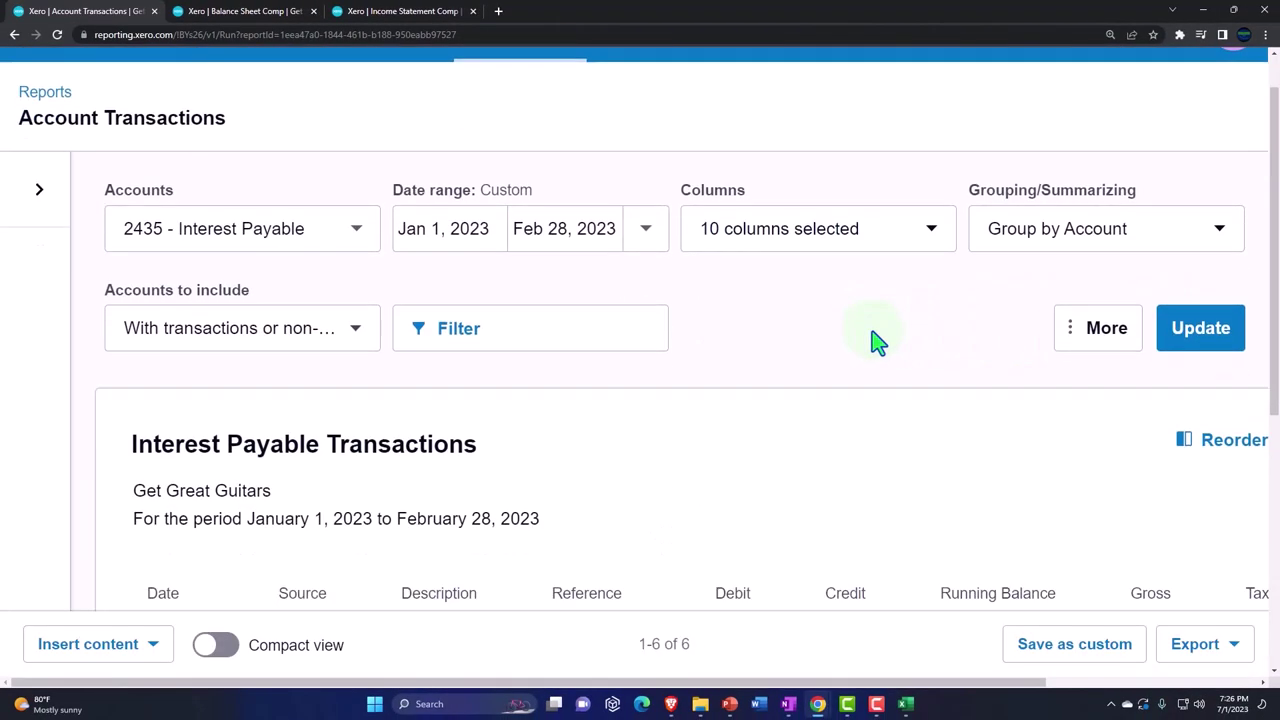
scroll(878, 342, "down", 1)
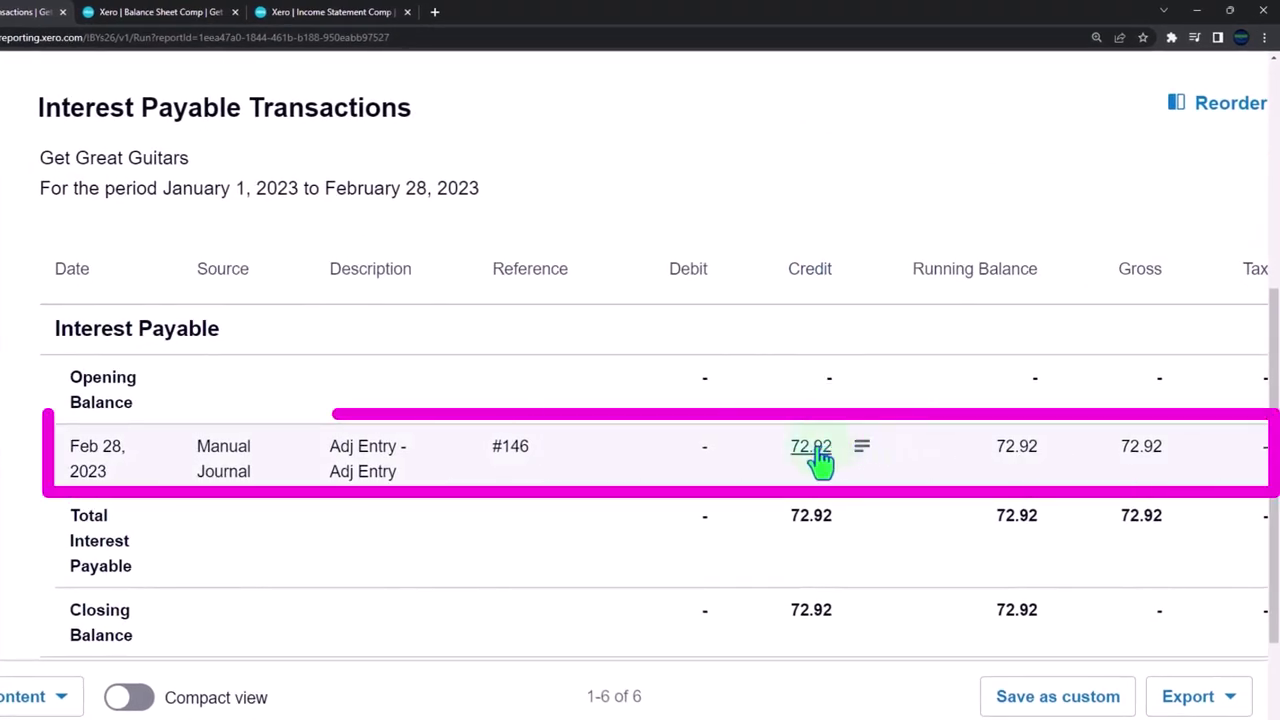
left_click(813, 448)
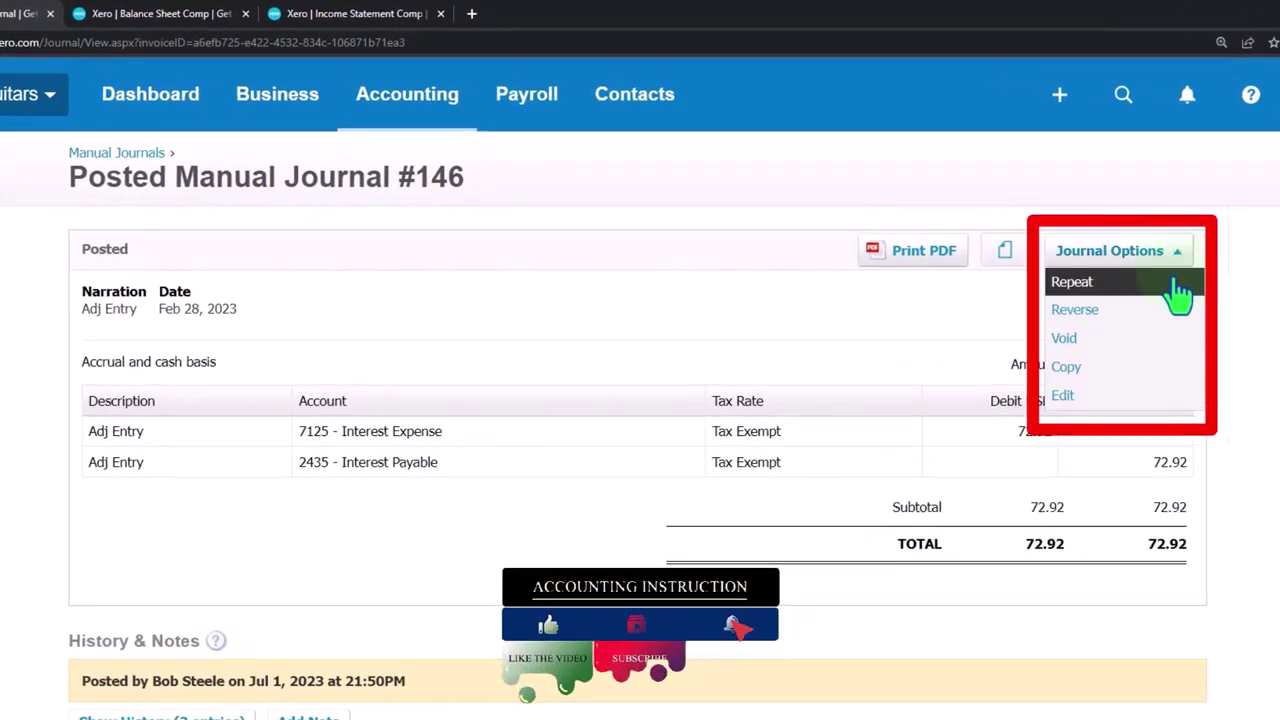
left_click(1110, 394)
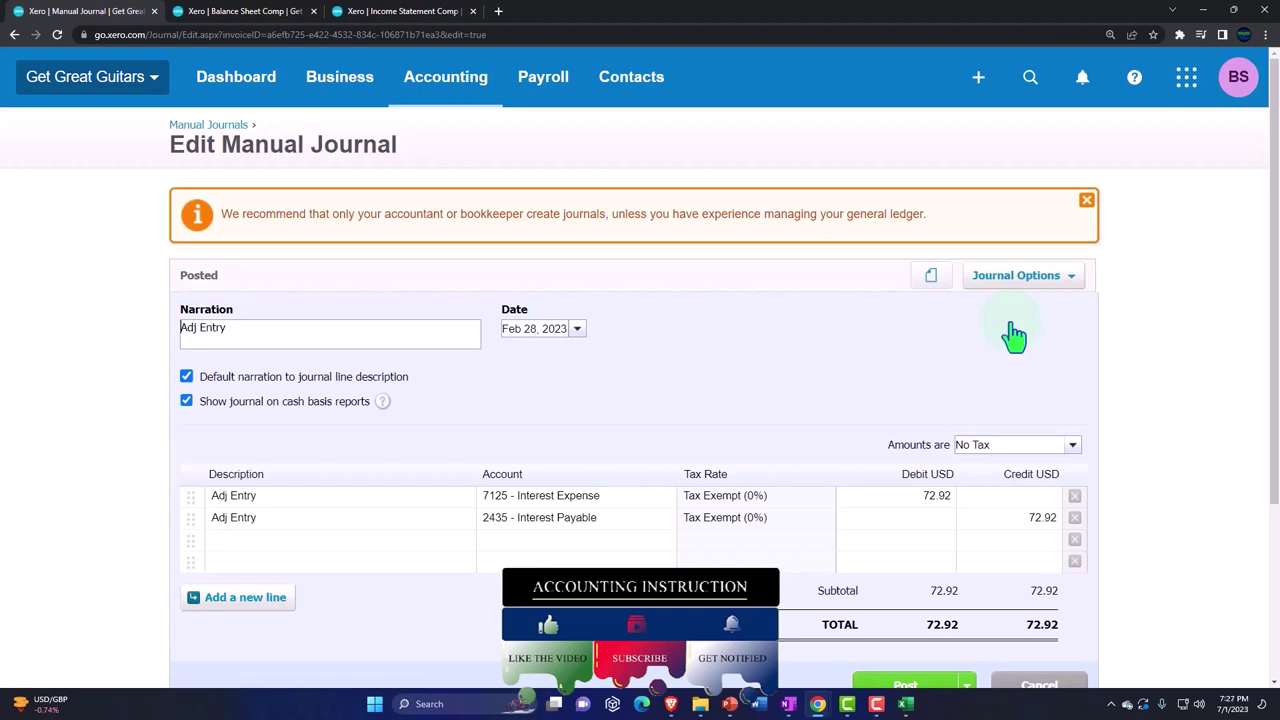
scroll(1012, 337, "down", 1)
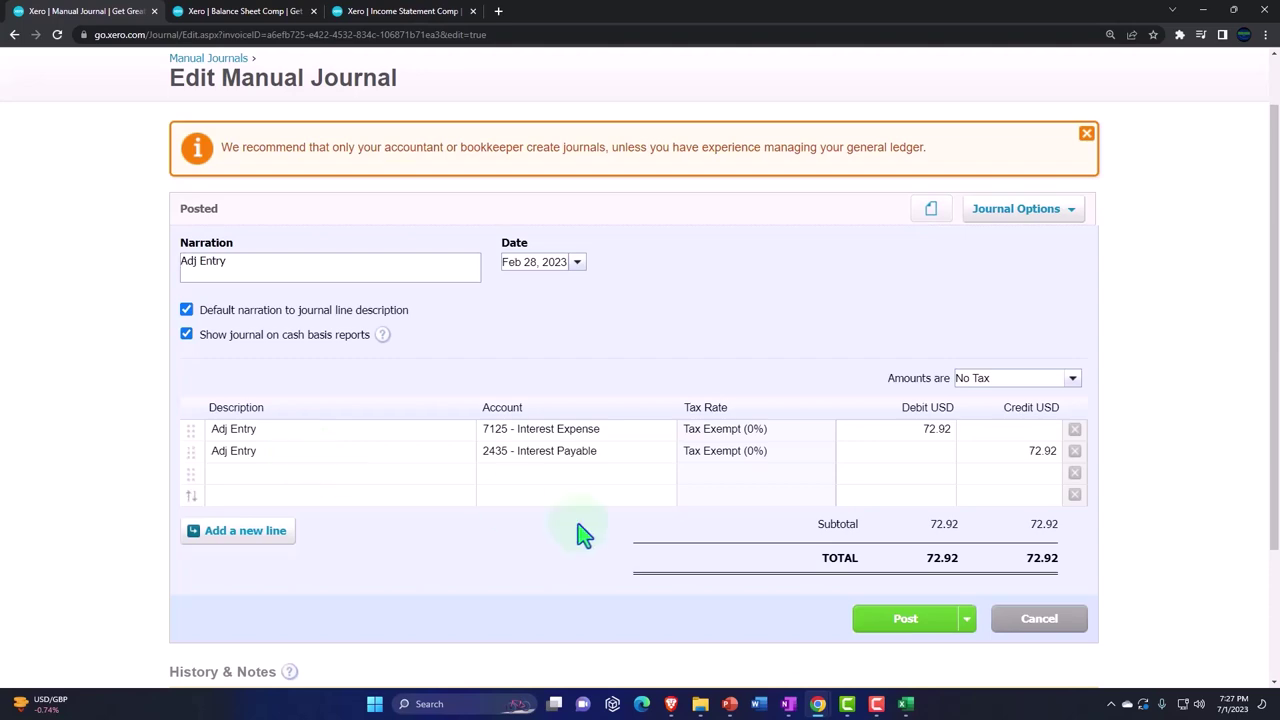
- Switch back to the Amortization Table workbook in Excel and review the interest accrual entry and the empty columns beside it
left_click(905, 704)
left_click(948, 405)
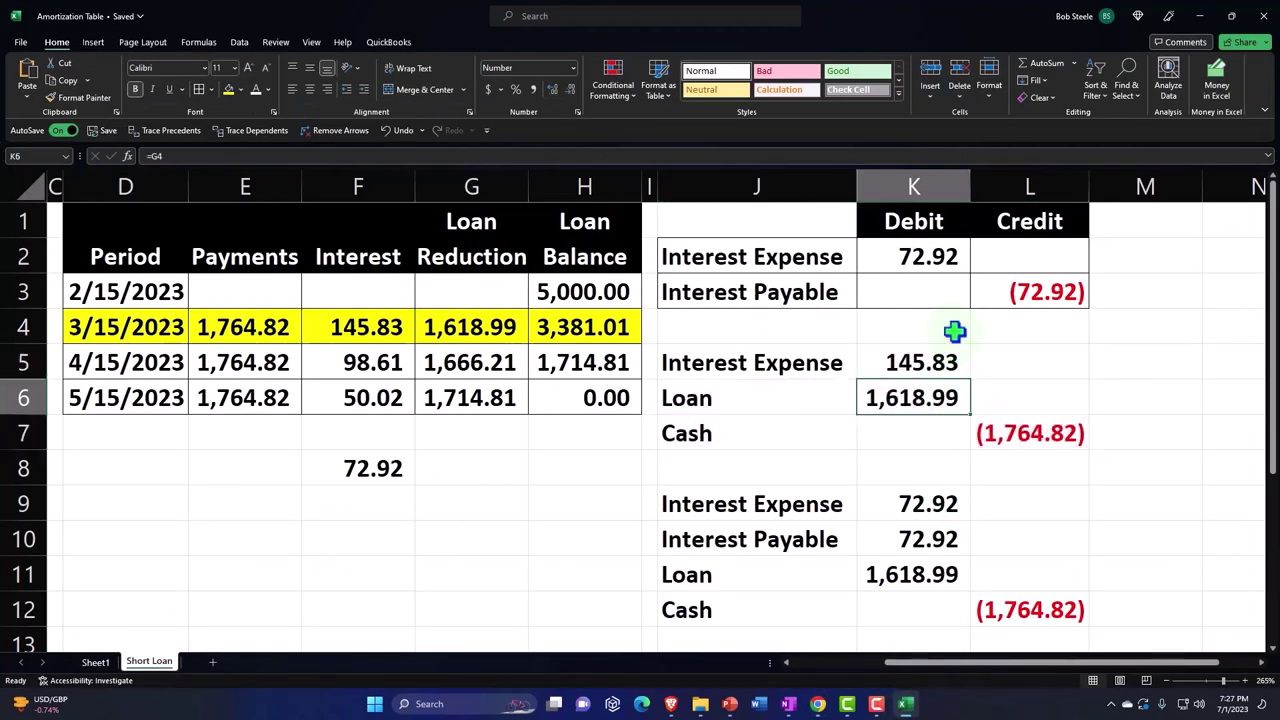
left_click(957, 263)
key("Right")
key("Right")
key("Right")
key("Right")
key("Right")
key("Right")
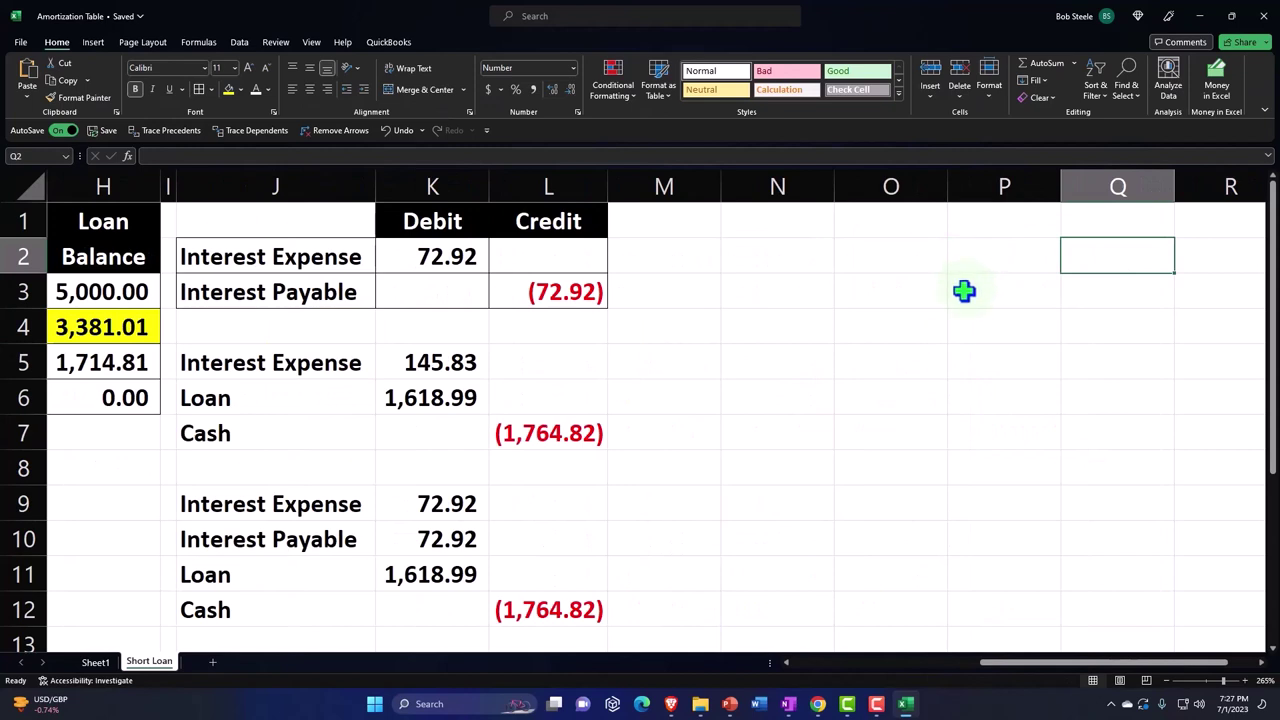
left_click(323, 253)
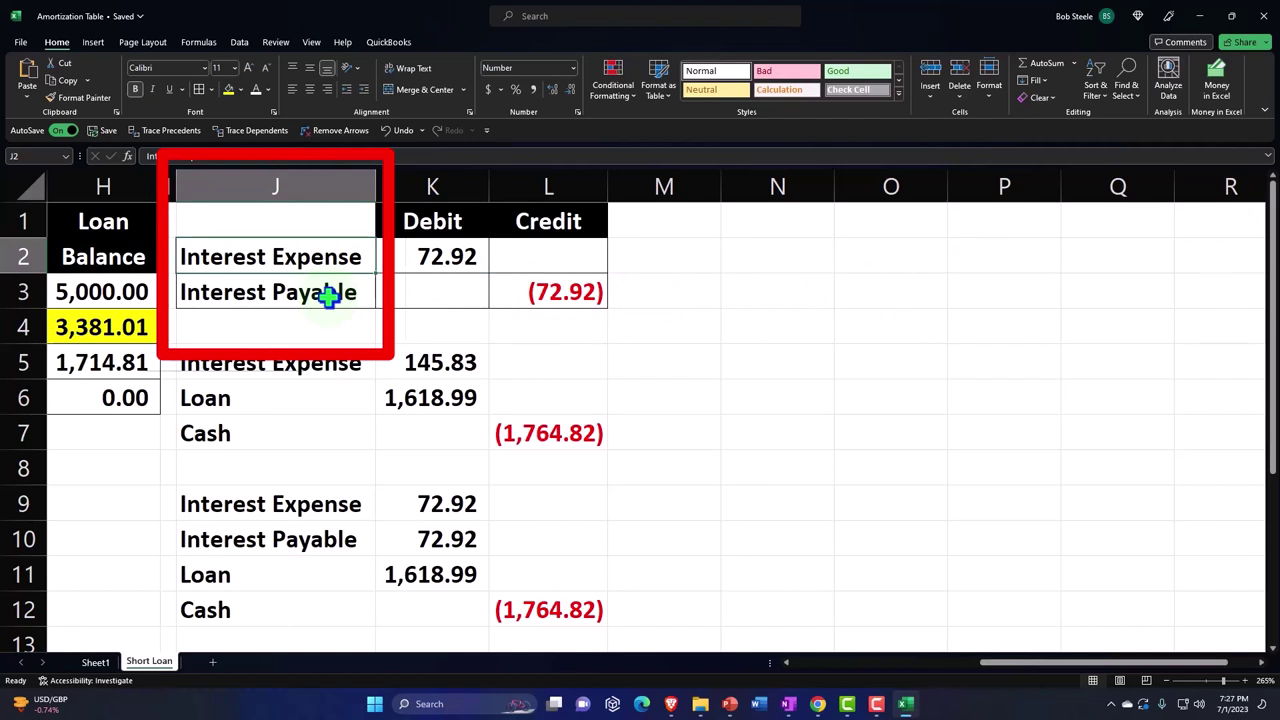
key("Escape")
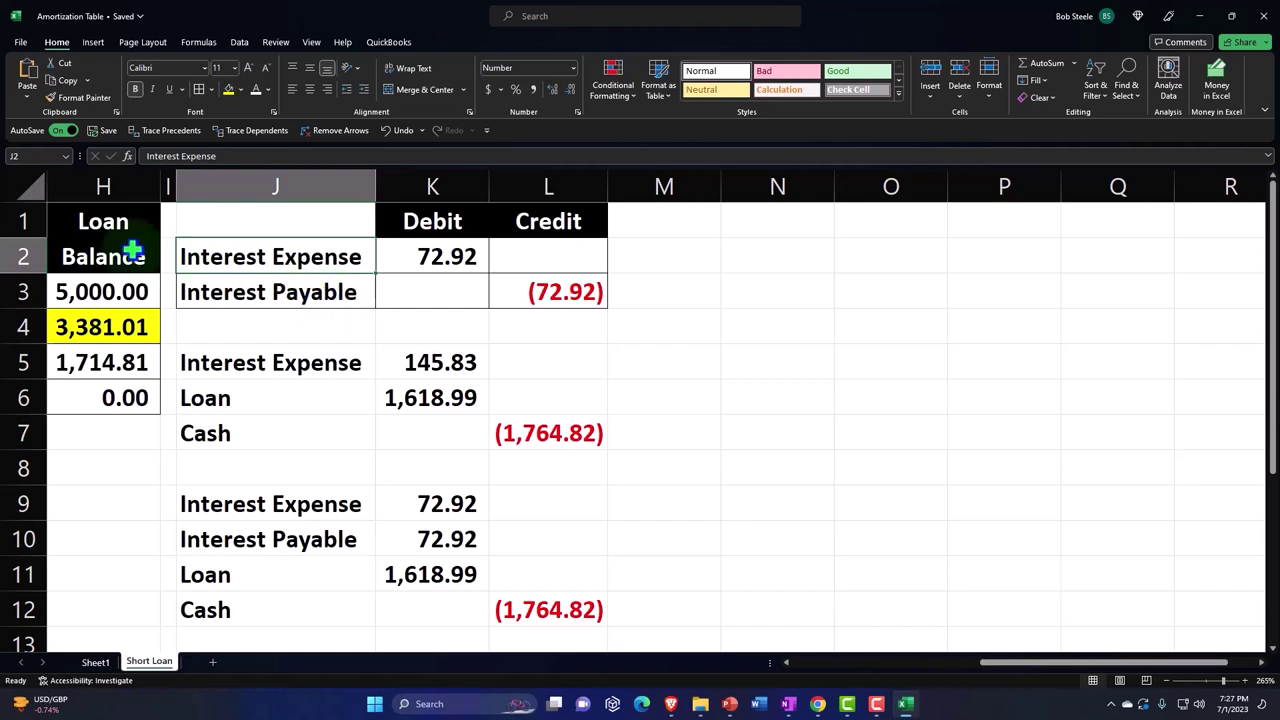
- Copy the formatting and narrow width of column I to column M with Format Painter, and widen column N
left_click(168, 180)
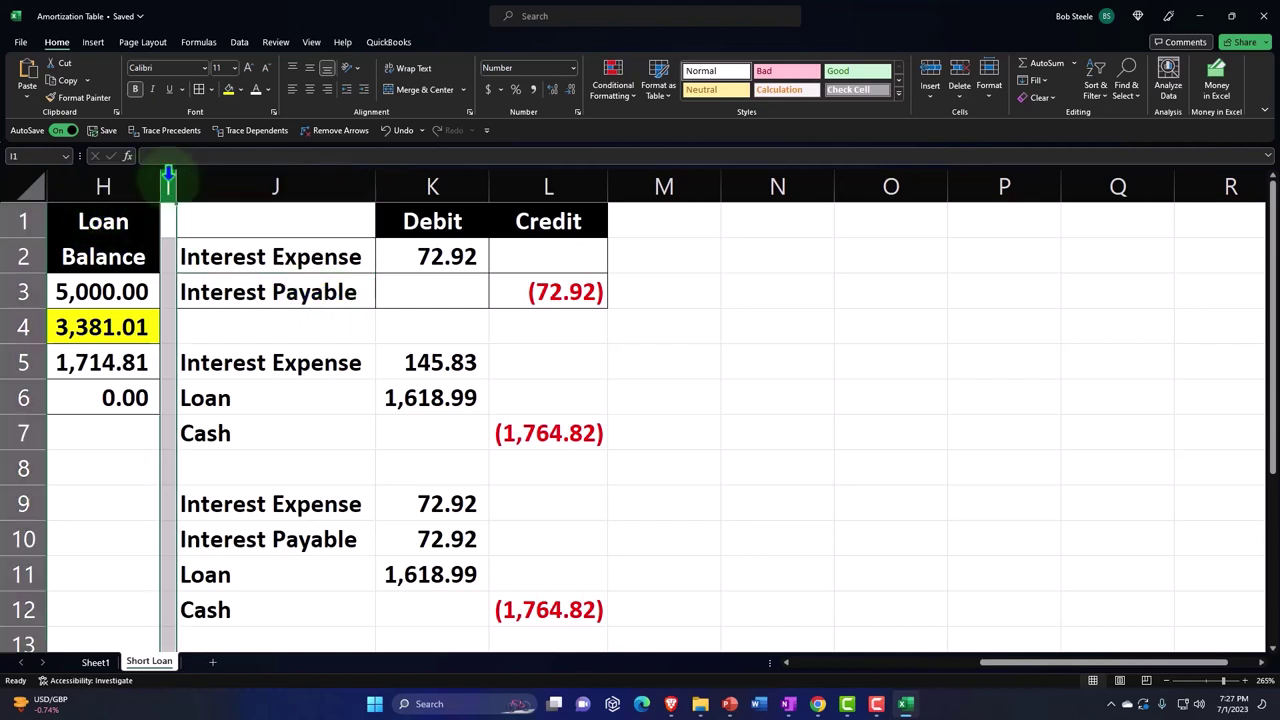
mouse_move(168, 180)
left_mouse_down()
mouse_move(152, 190)
mouse_move(168, 185)
left_mouse_up()
left_click(75, 98)
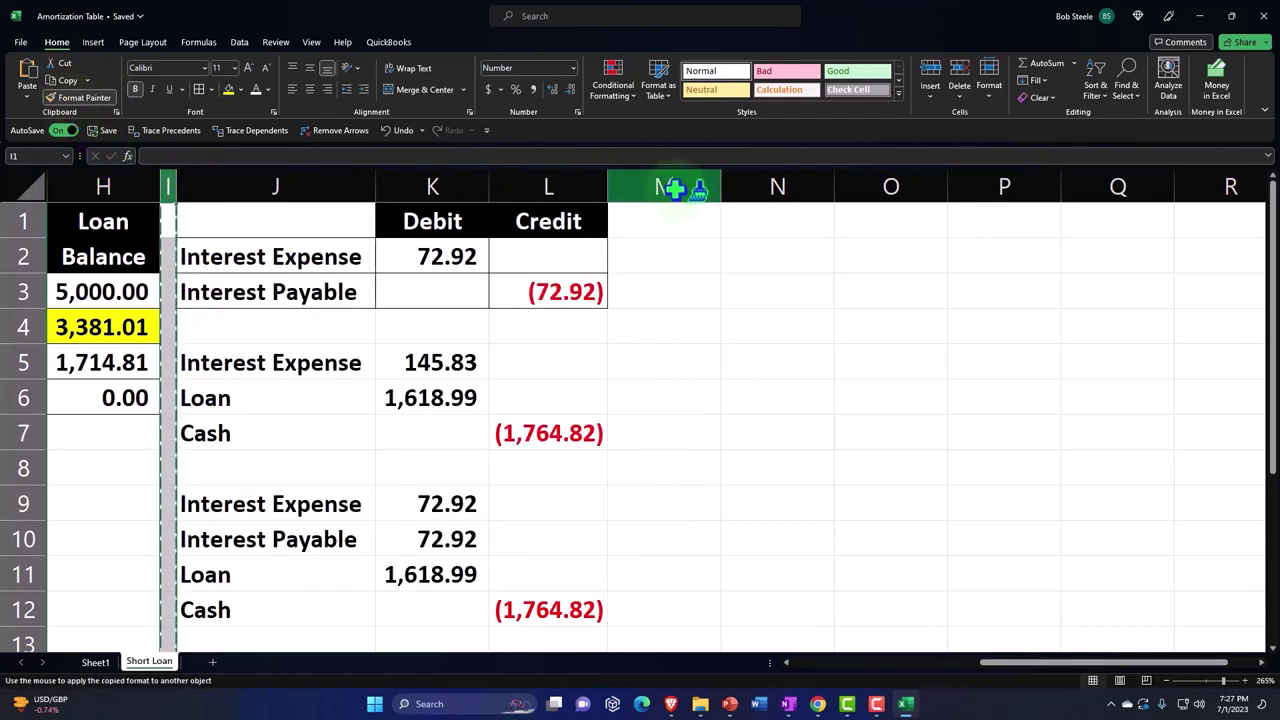
left_click(672, 186)
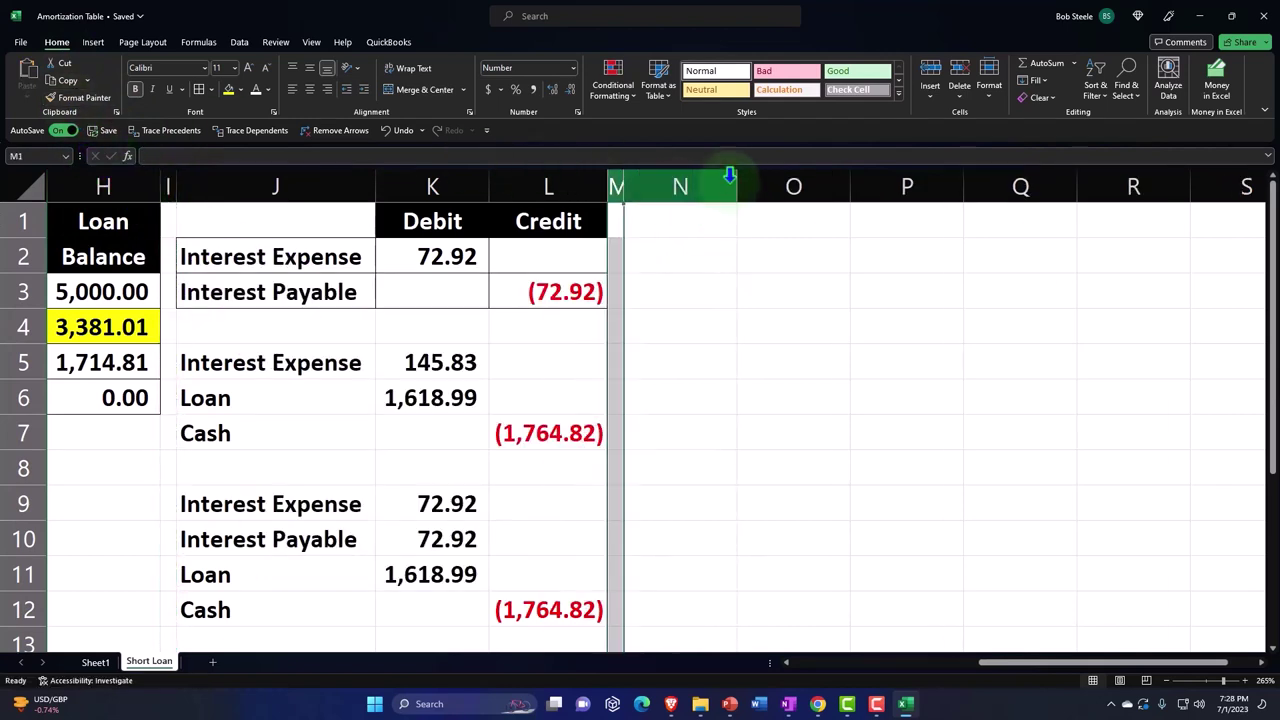
left_click_drag(738, 178, 794, 180)
left_click(714, 246)
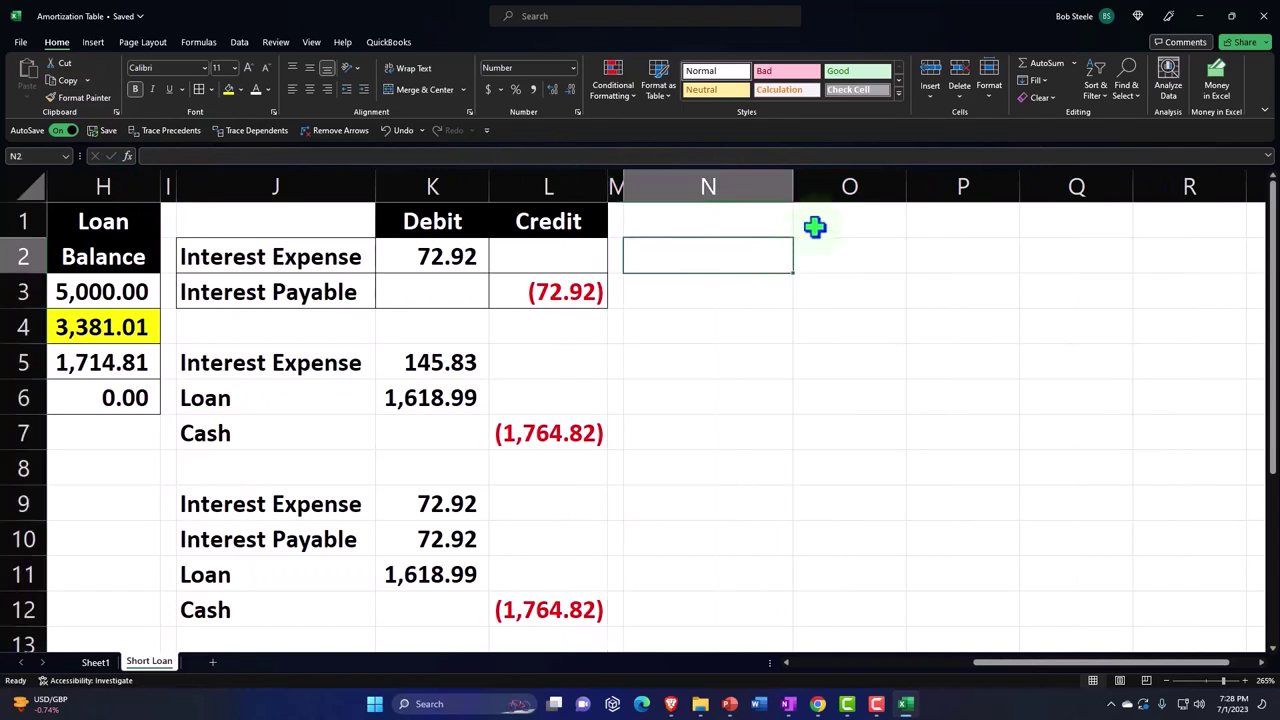
- Link O1 and P1 to the existing Debit and Credit headings in K1 and L1
left_click(820, 222)
type("+")
key("Left")
key("Left")
key("Left")
key("Left")
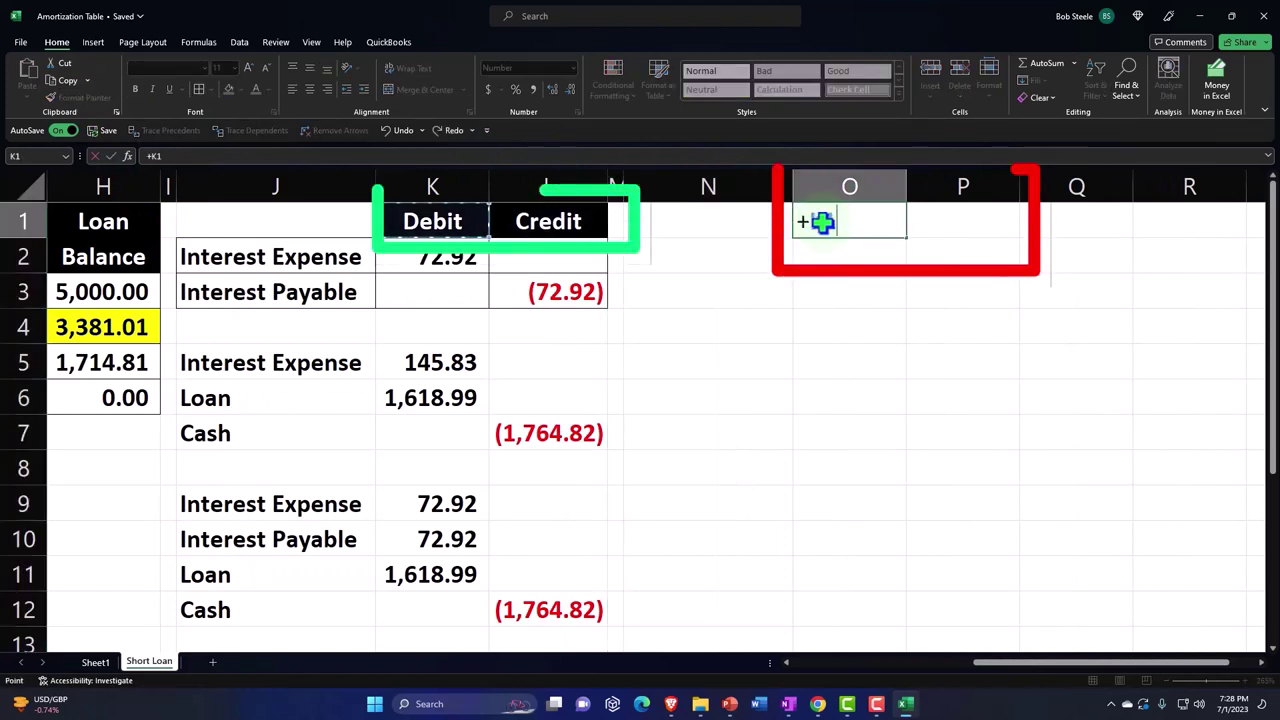
key("Tab")
type("+")
key("Left")
key("Left")
key("Left")
key("Return")
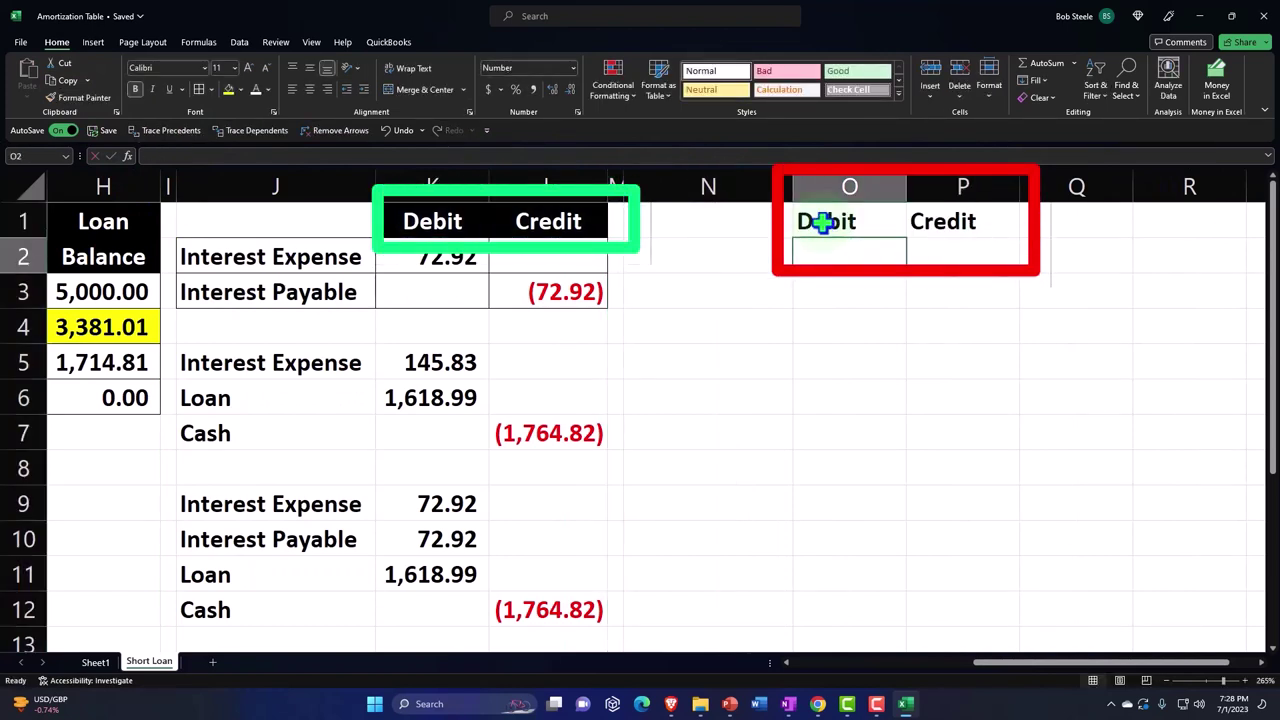
- Format the Debit and Credit headings in O1:P1 with black fill, white font and centered alignment
left_click_drag(820, 222, 930, 222)
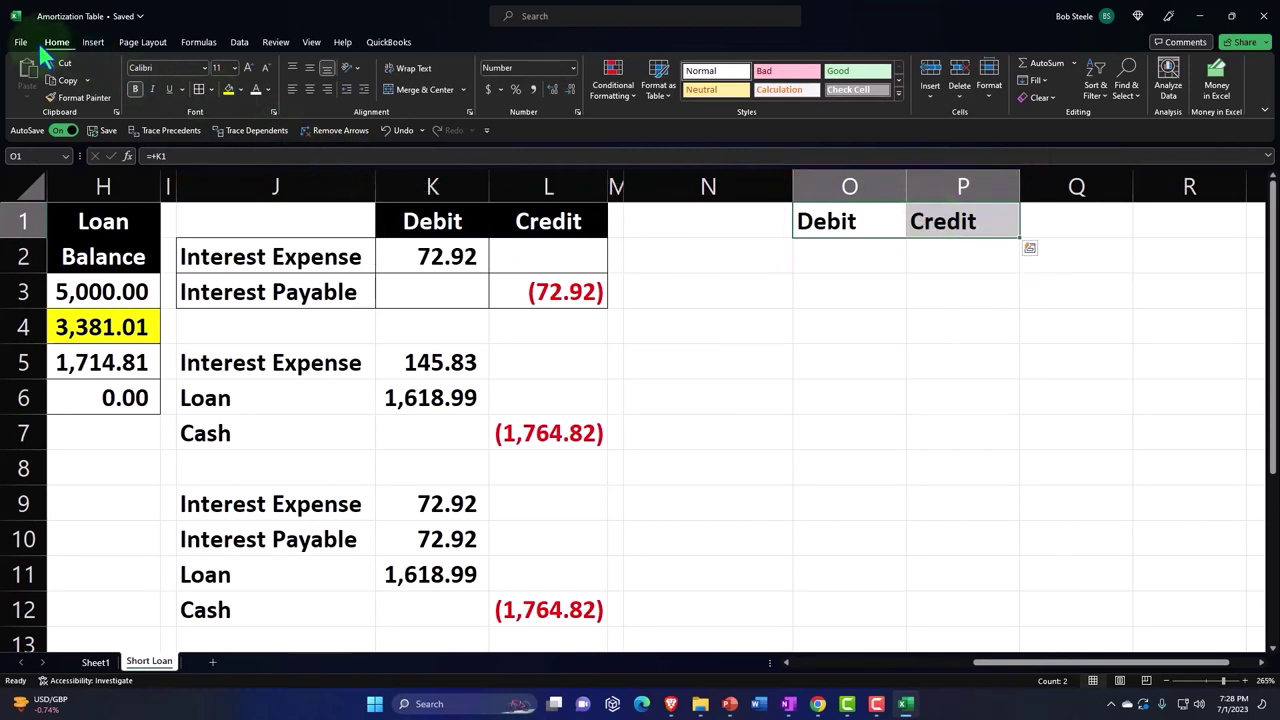
left_click(240, 89)
left_click(246, 122)
left_click(256, 89)
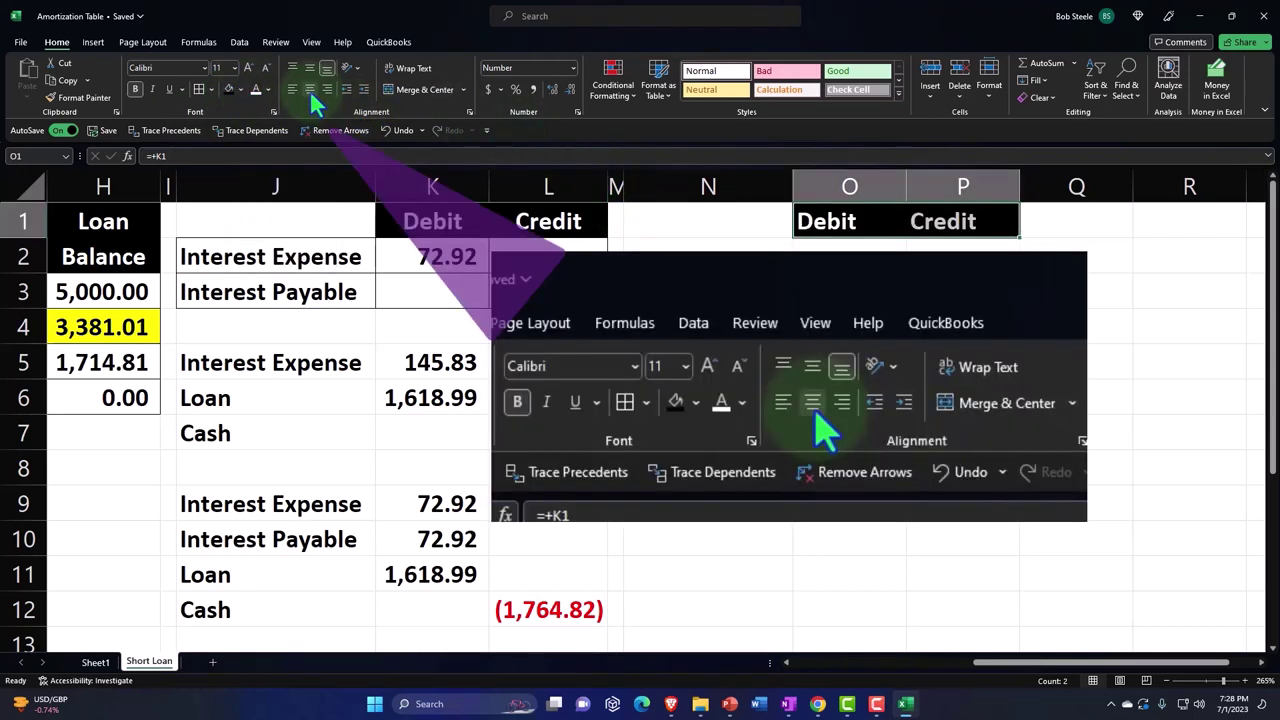
left_click(313, 97)
- Link N2 to the Interest Payable label in J3
left_click(749, 257)
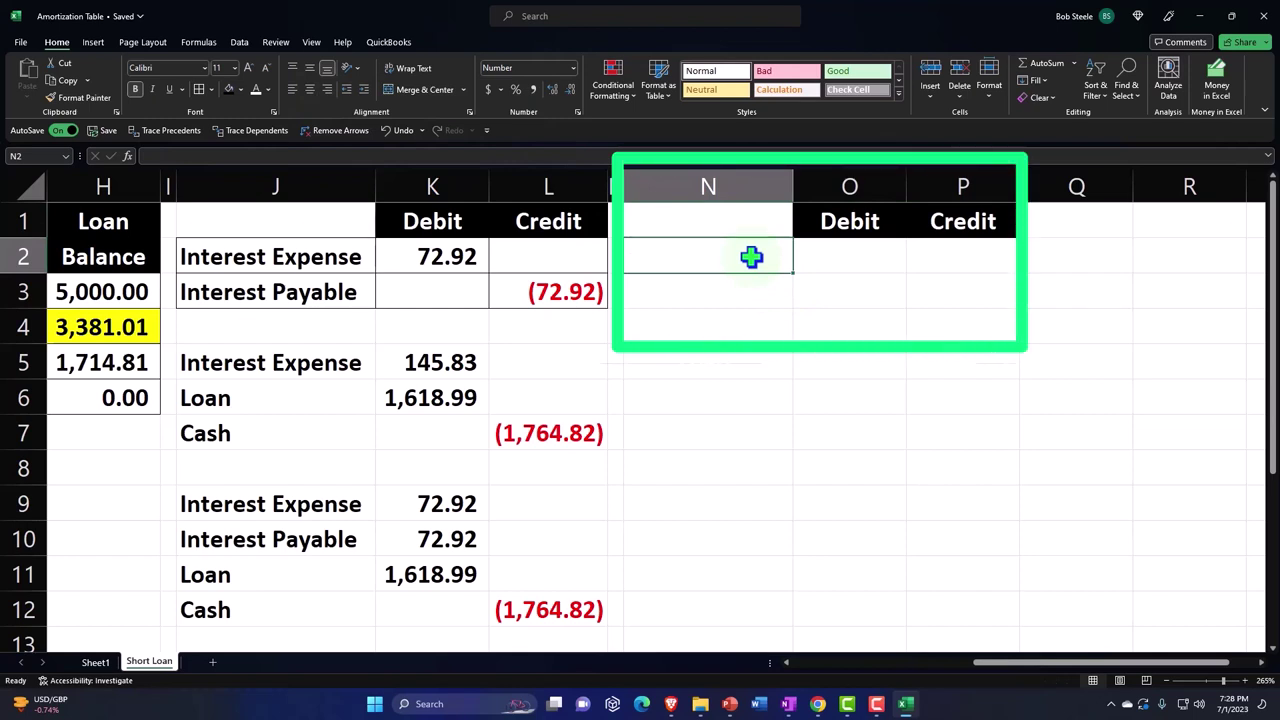
type("+")
key("Left")
key("Left")
key("Left")
key("Down")
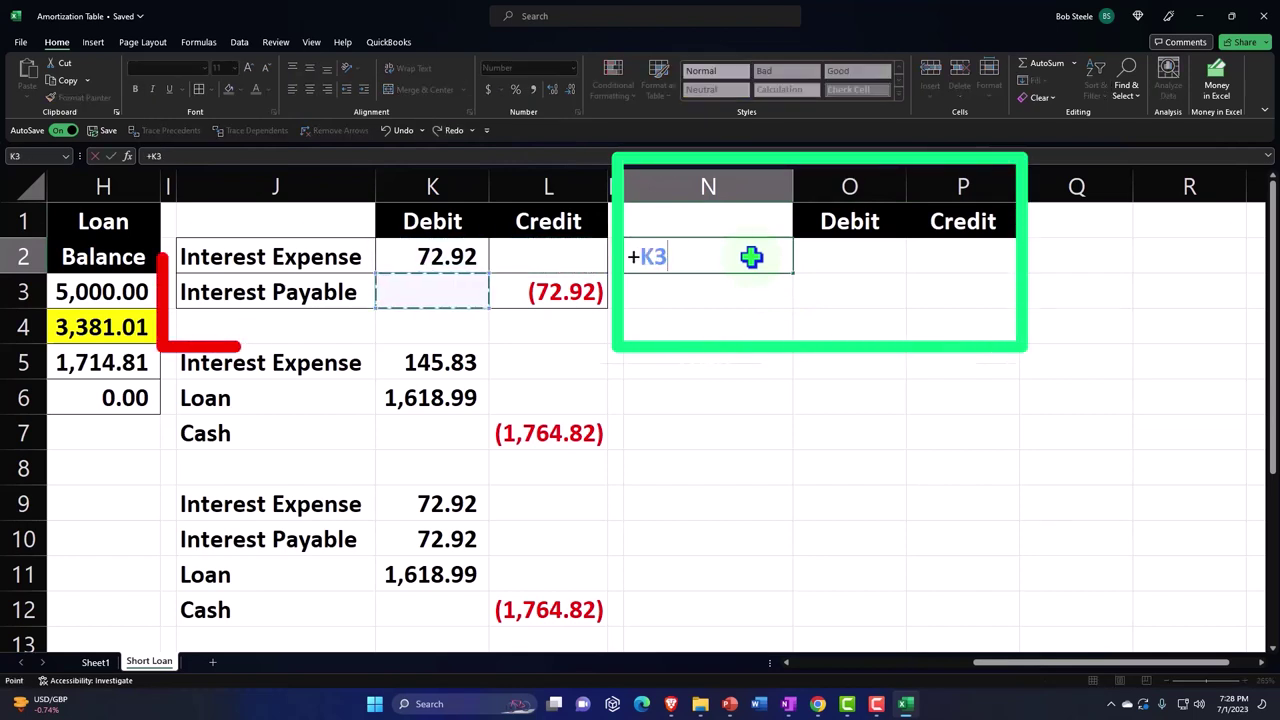
key("Left")
key("Return")
- Bring the 72.92 interest amount into O2 by formula as the Interest Payable debit
key("Up")
key("Right")
type("+")
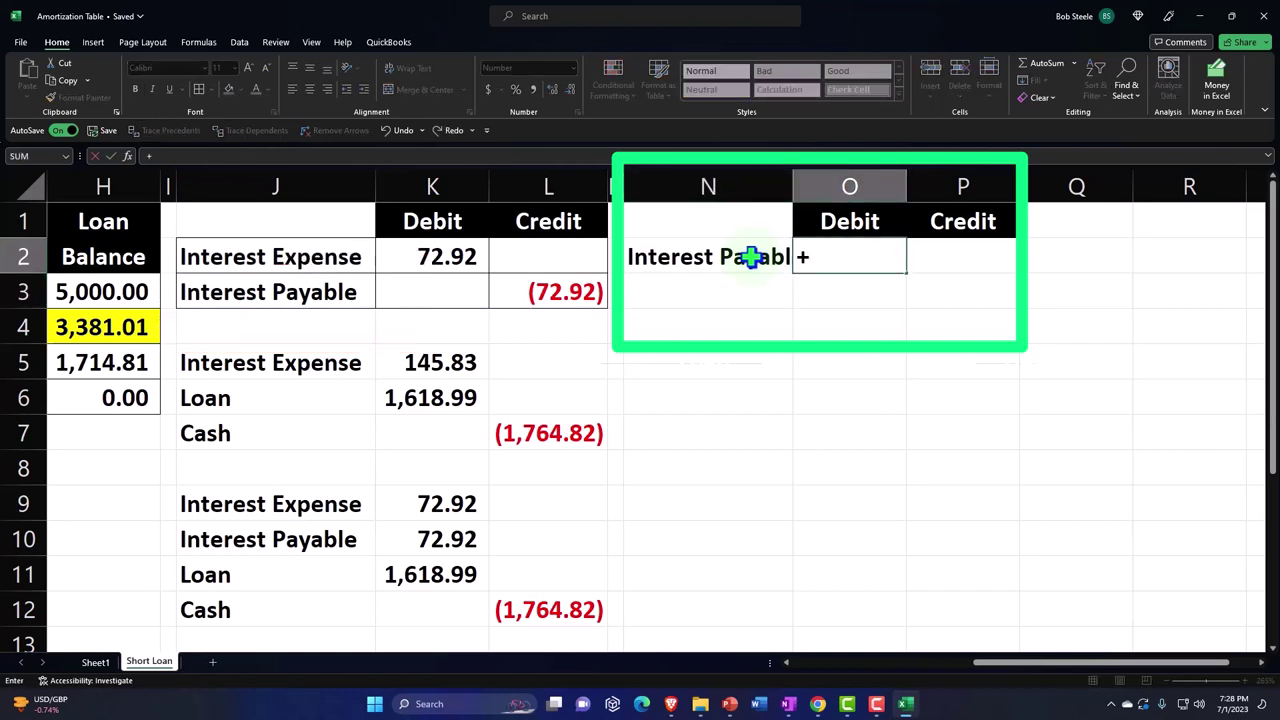
key("Left")
key("Left")
key("Return")
- Link N3 to the Interest Expense label in J2
key("Left")
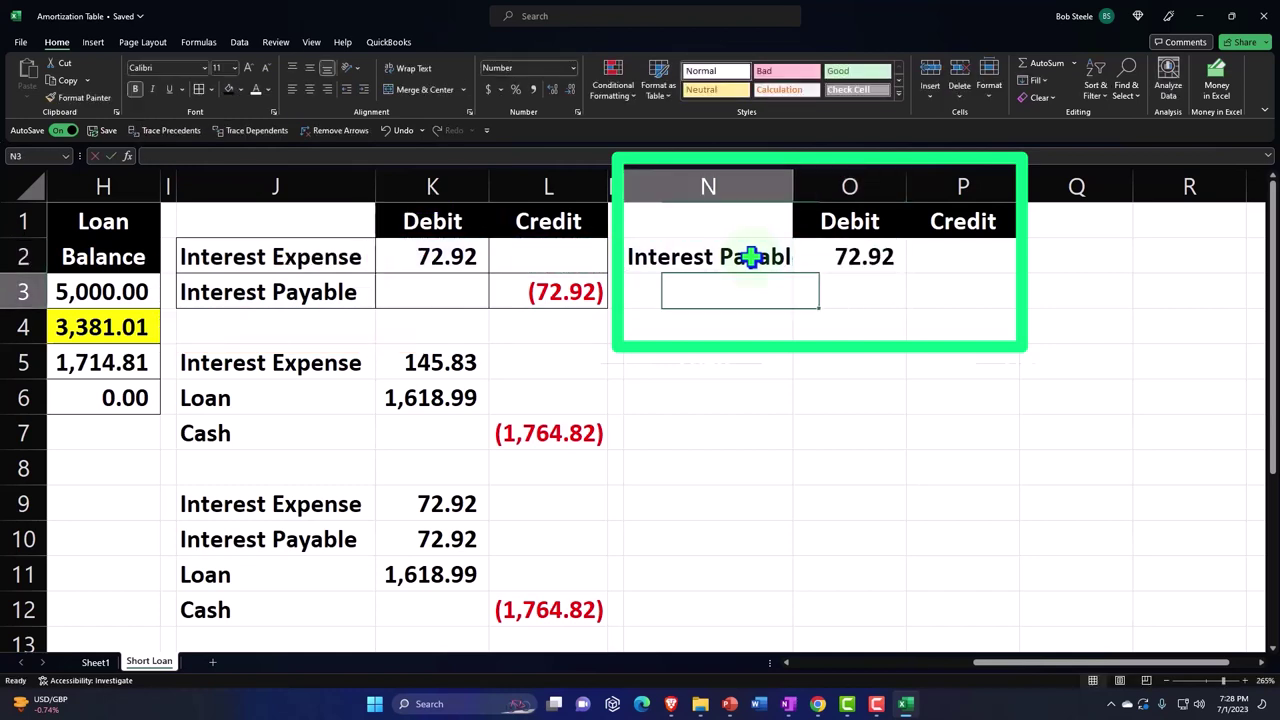
type("+")
key("Left")
key("Left")
key("Left")
key("Left")
key("Up")
key("Return")
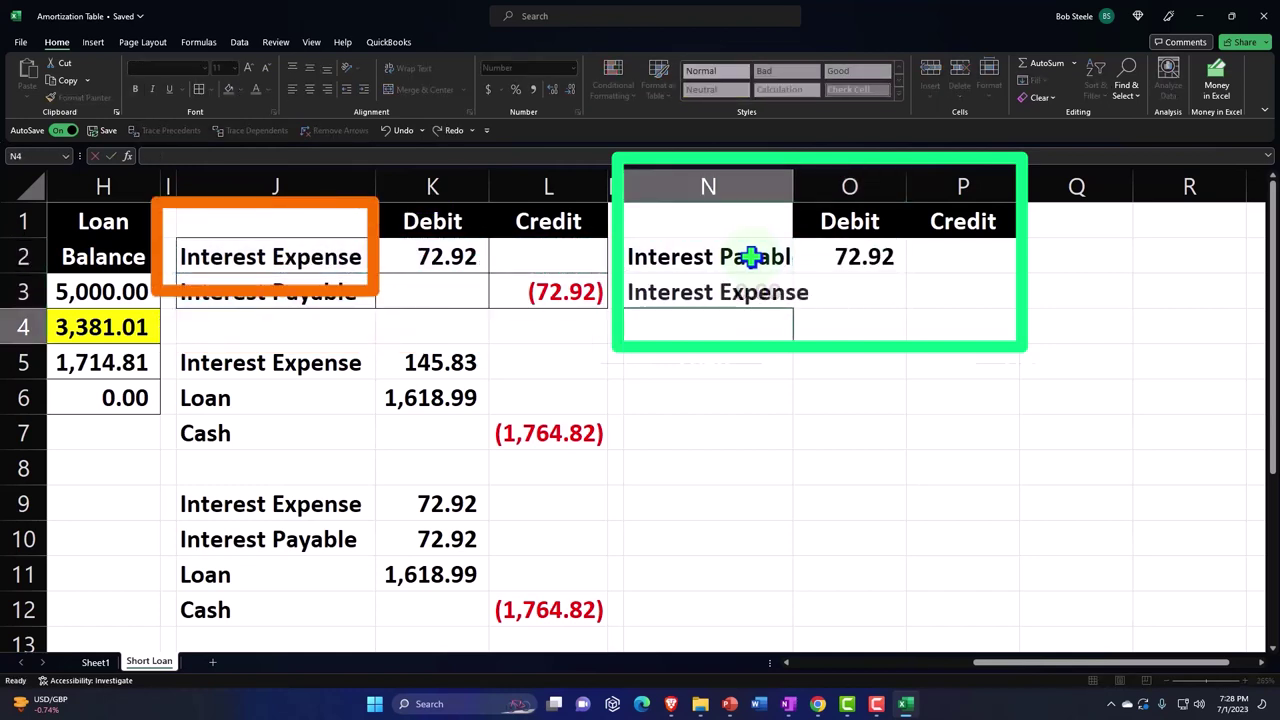
- Credit Interest Expense in P3 with the negative of the debit in O2
key("Up")
key("Right")
key("Right")
type("-")
key("Left")
key("Up")
key("Return")
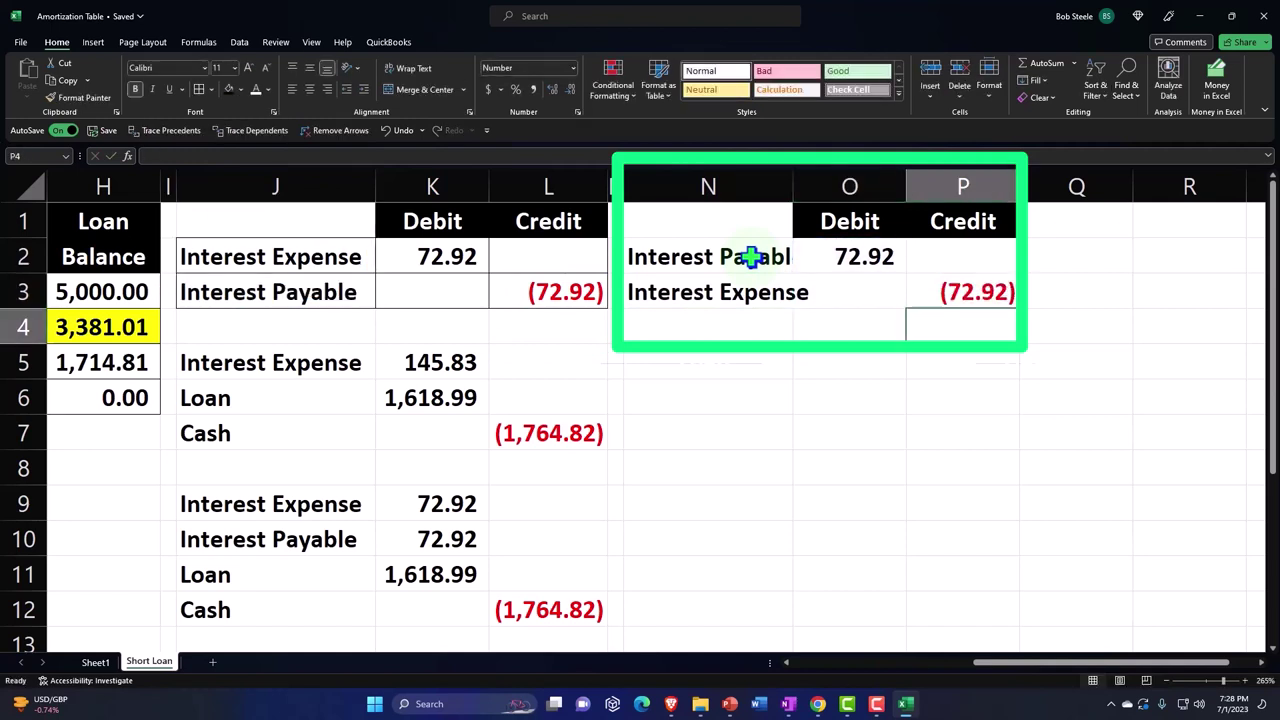
- Widen column N to fit its account labels, and clear the entry lines in N2:P3
left_click_drag(789, 189, 832, 189)
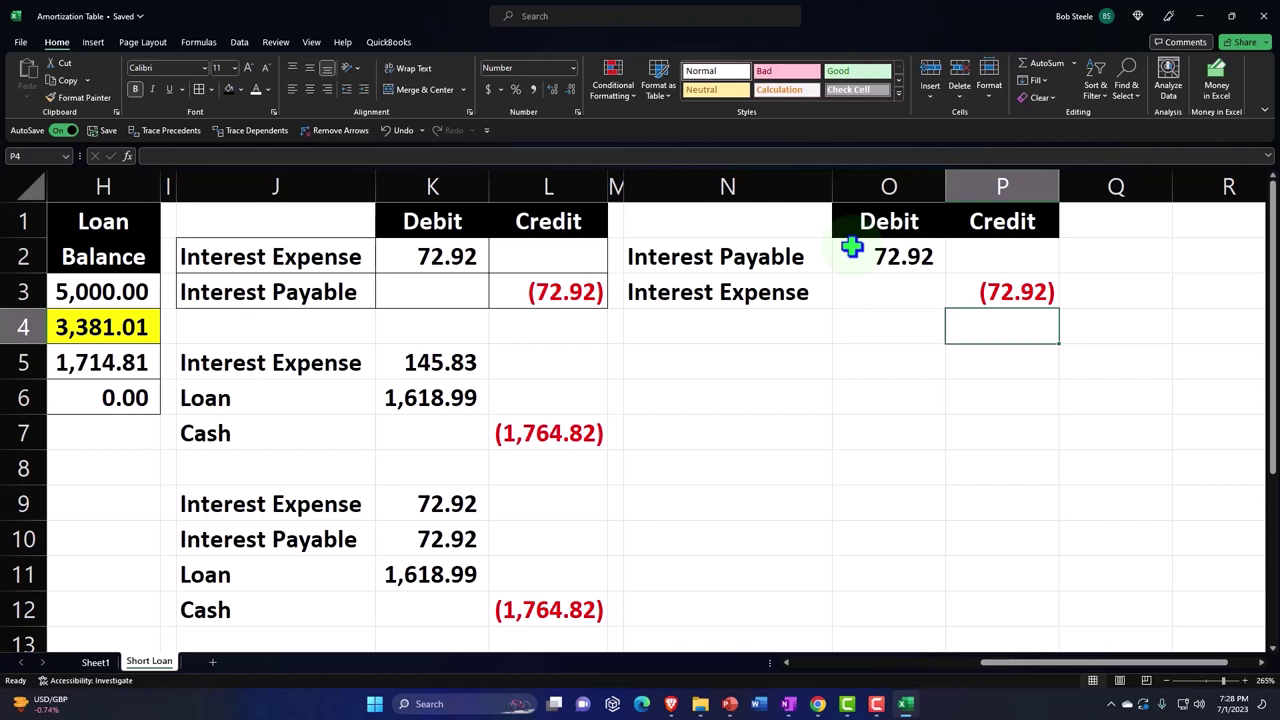
left_click_drag(806, 254, 955, 296)
key("Delete")
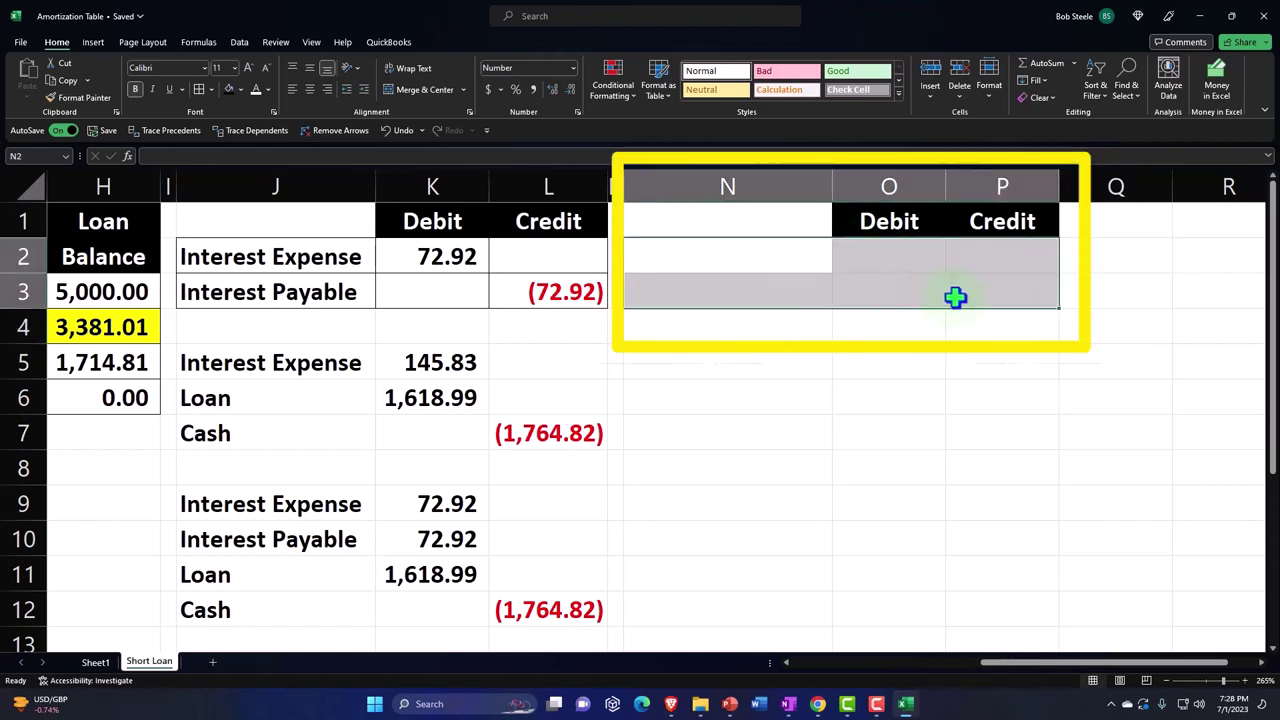
- Link N2 to the Interest Expense label in J2 and N3 to the Interest Payable label in J3
type("+")
key("Left")
key("Left")
key("Left")
key("Left")
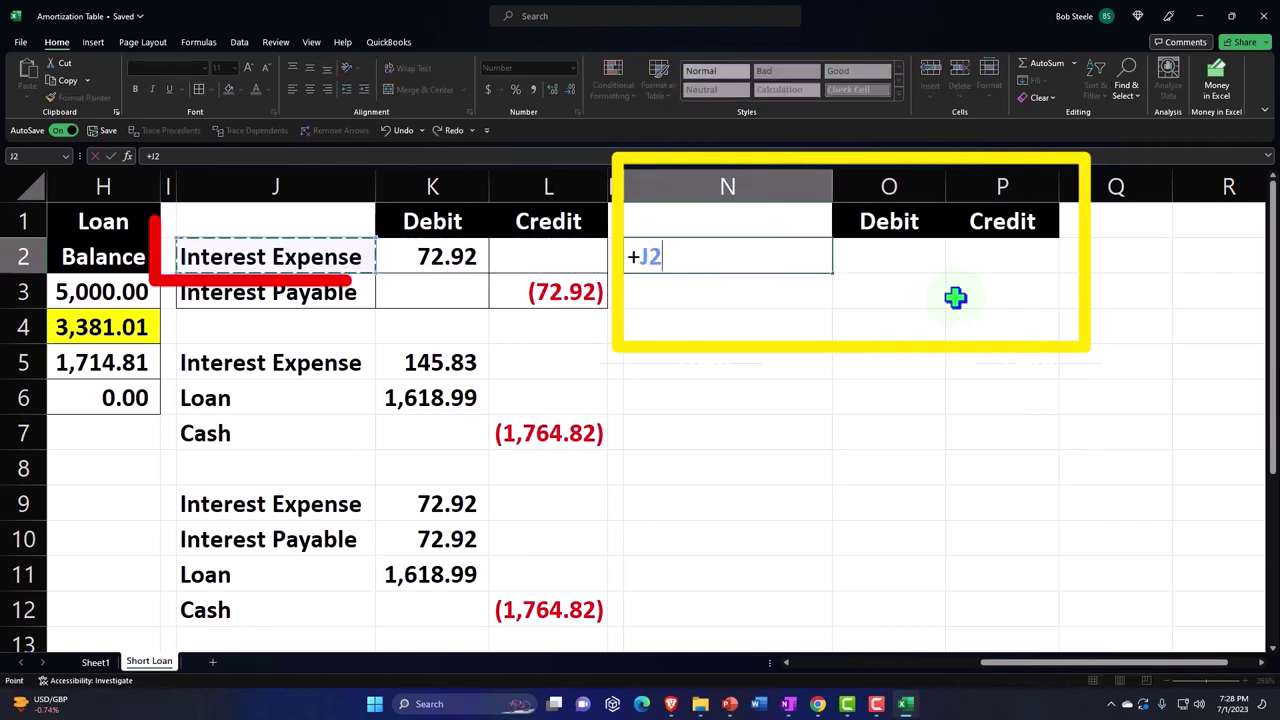
key("Return")
type("+")
key("Left")
key("Left")
key("Left")
key("Left")
key("Return")
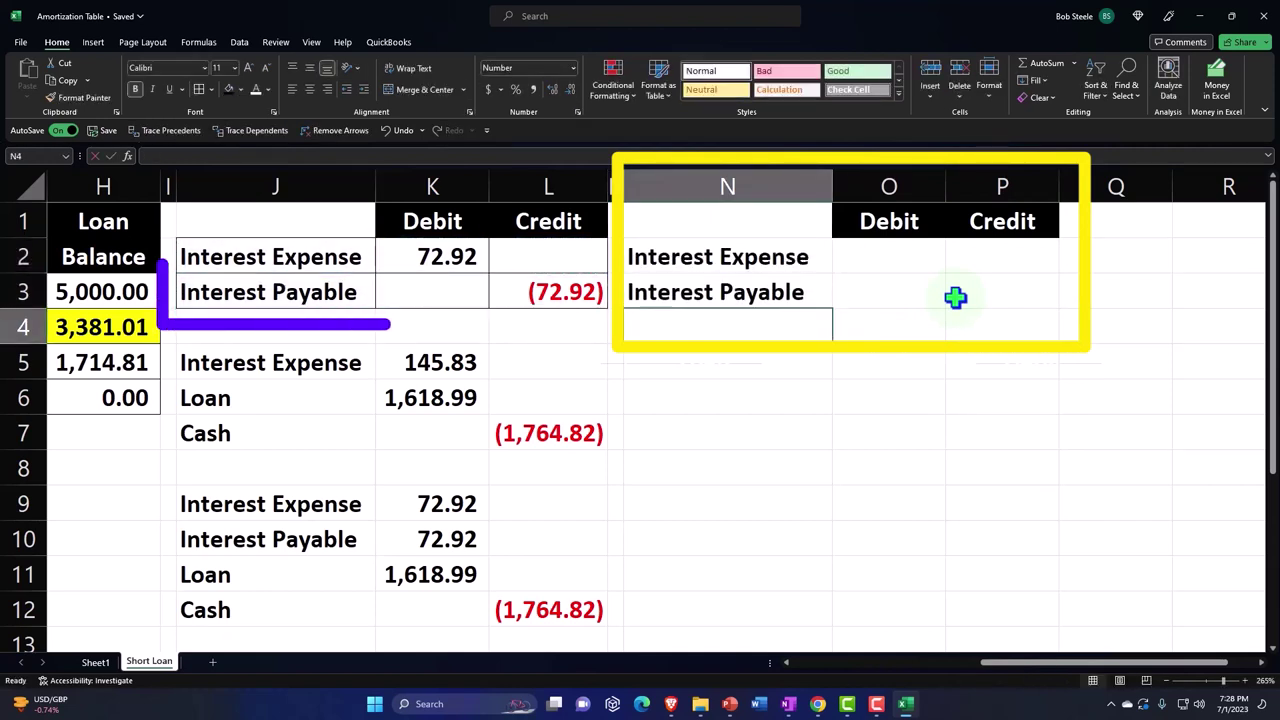
- Credit Interest Expense in P2 with the negative of the 72.92 debit in K2
key("Up")
key("Right")
key("Up")
key("Right")
type("-")
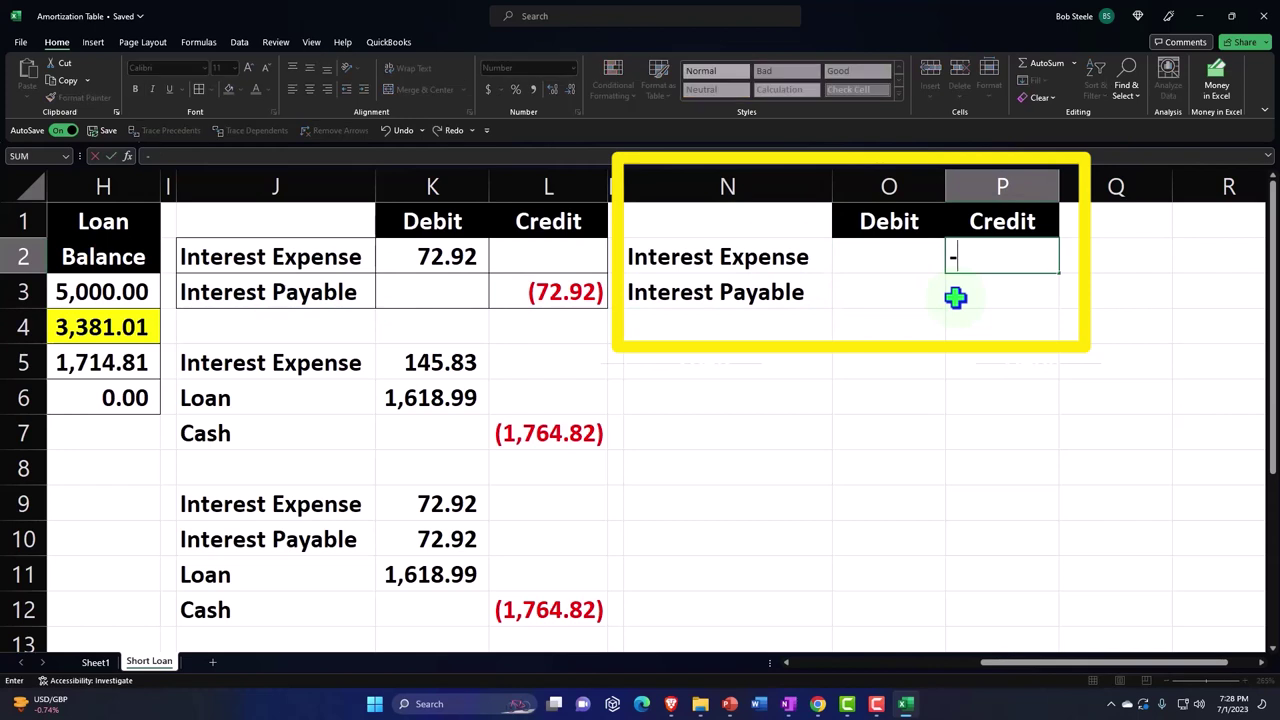
key("Left")
key("Left")
key("Left")
key("Left")
key("Left")
key("Return")
- Debit Interest Payable in O3 with the negative of the credit in L3, and add borders to N2:P3
key("Left")
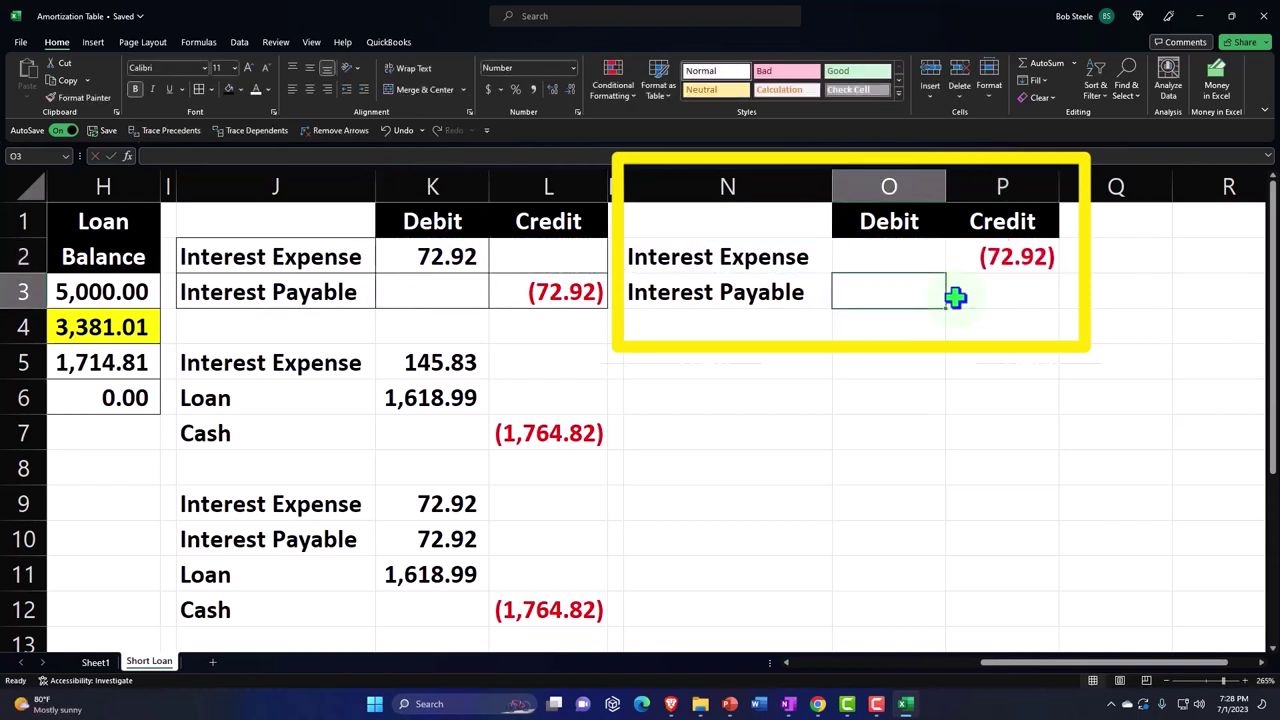
type("-")
key("Left")
key("Left")
key("Left")
key("Return")
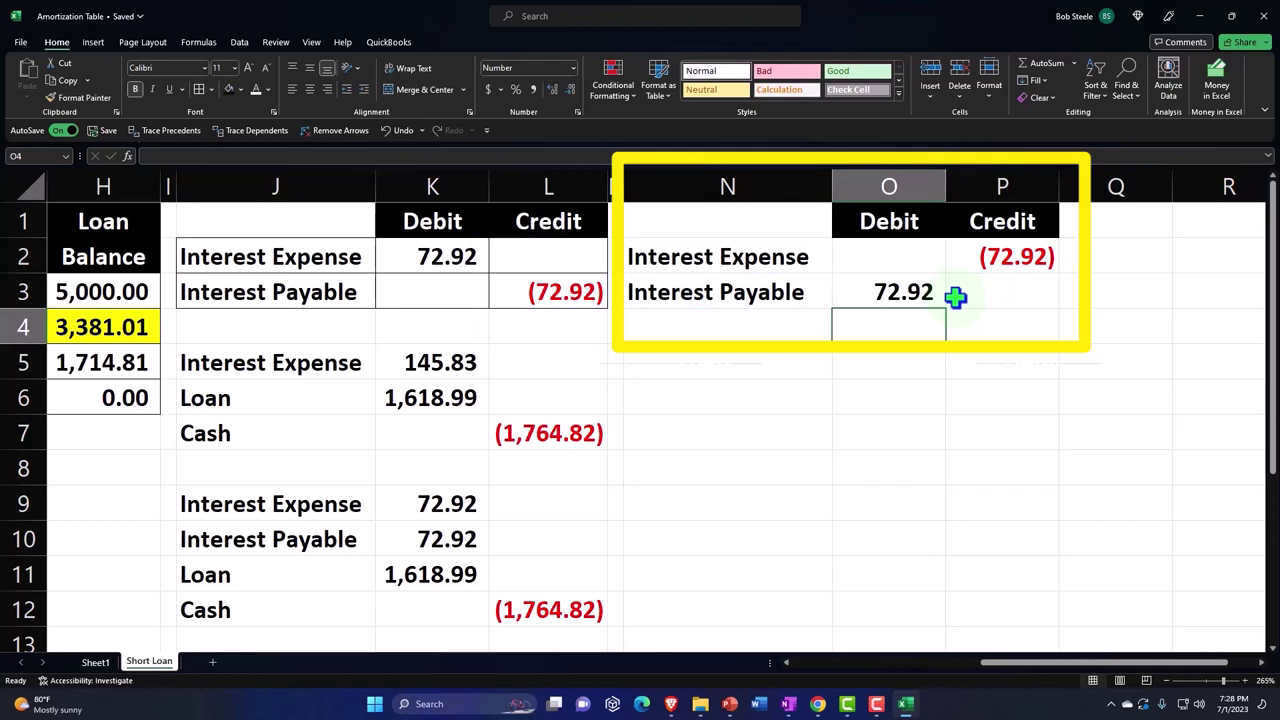
left_click_drag(777, 254, 968, 290)
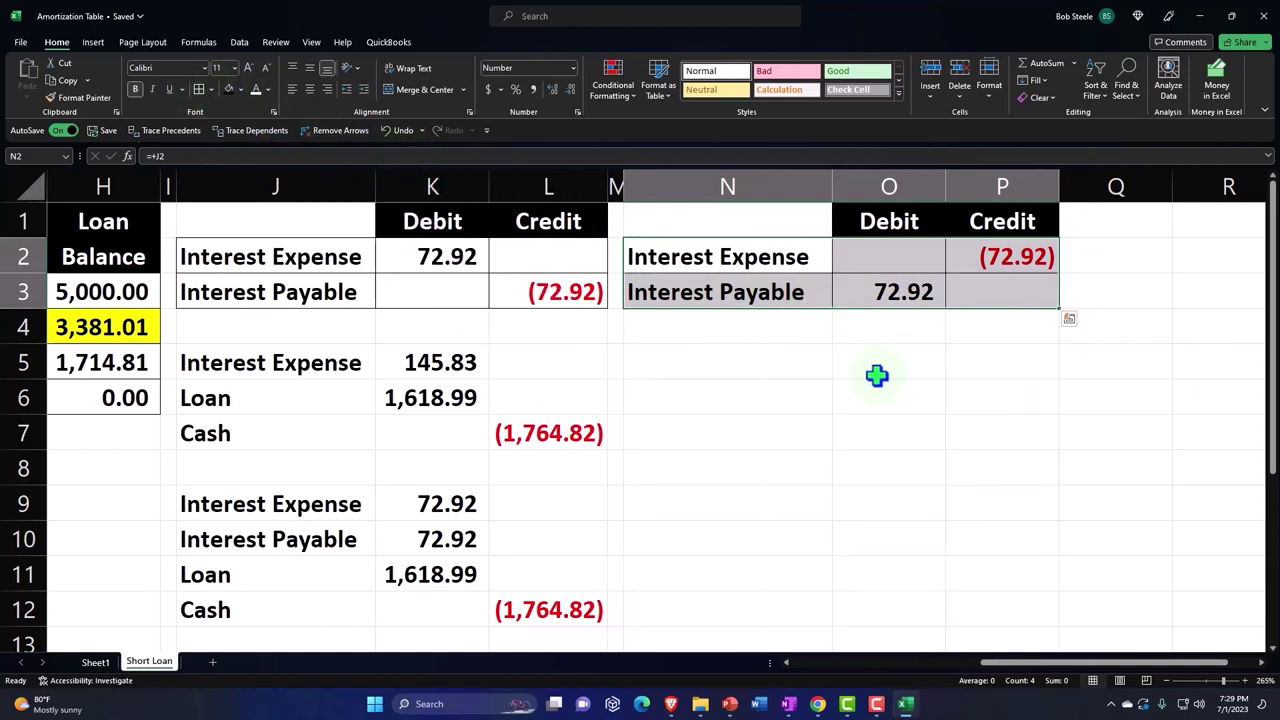
left_click(876, 375)
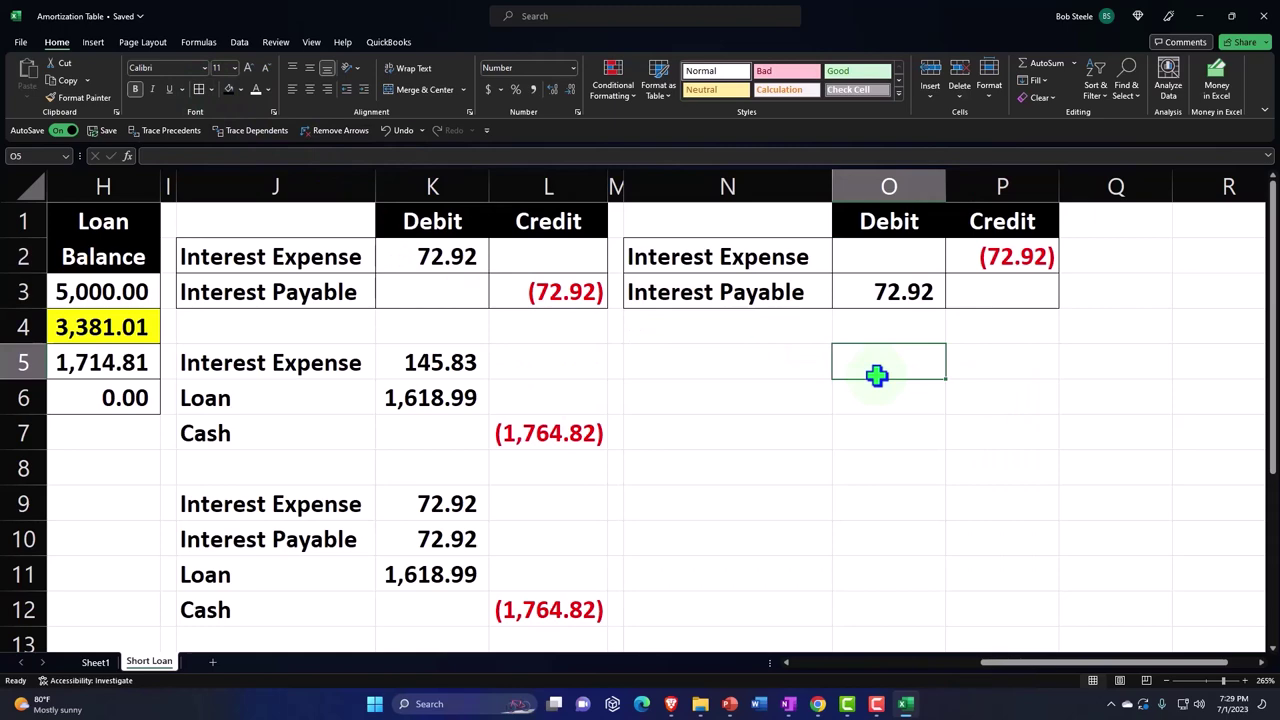
- Switch to Xero in the browser, leave the Adj Entry manual journal and open the Reports page
left_click(906, 703)
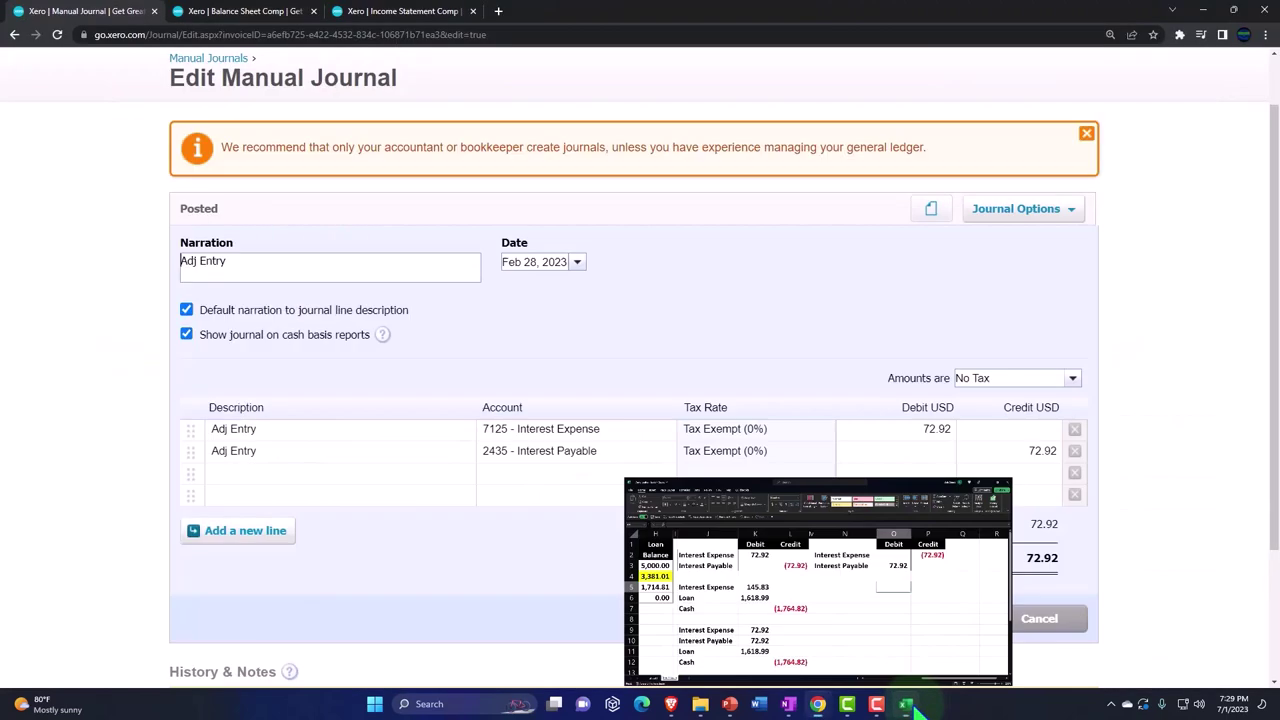
scroll(709, 508, "up", 1)
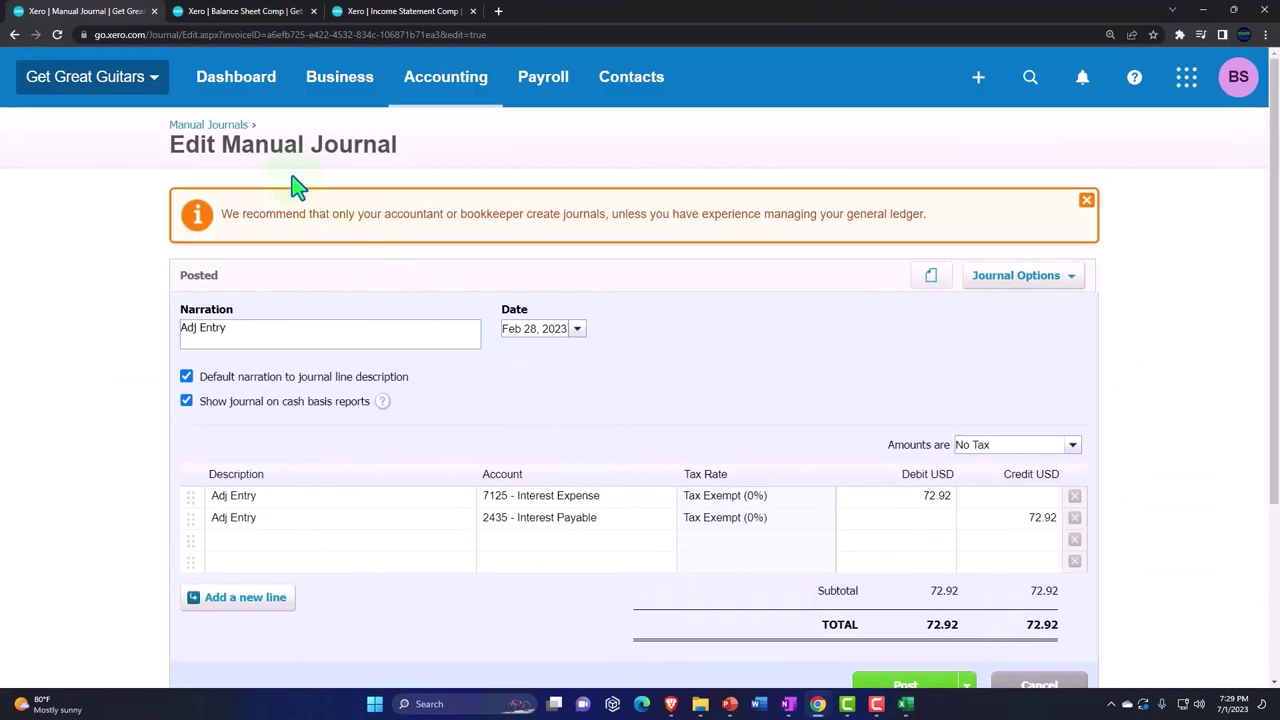
left_click(229, 129)
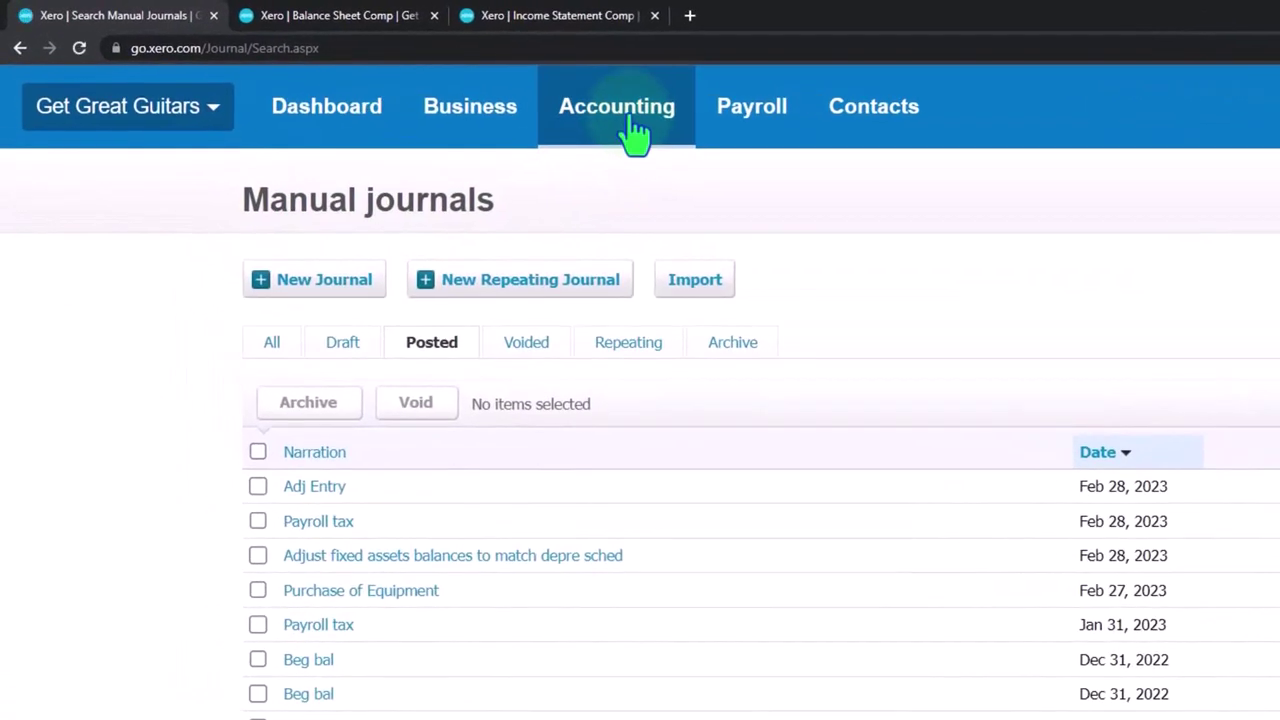
left_click(630, 118)
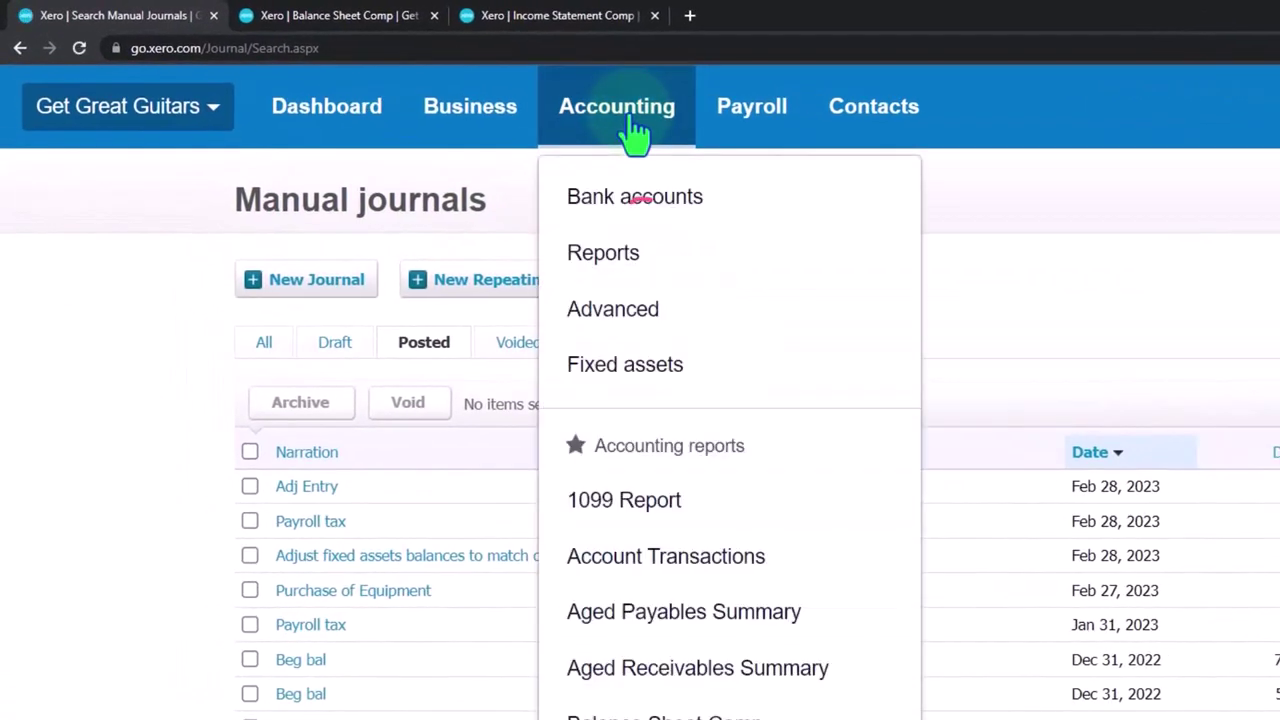
left_click(612, 258)
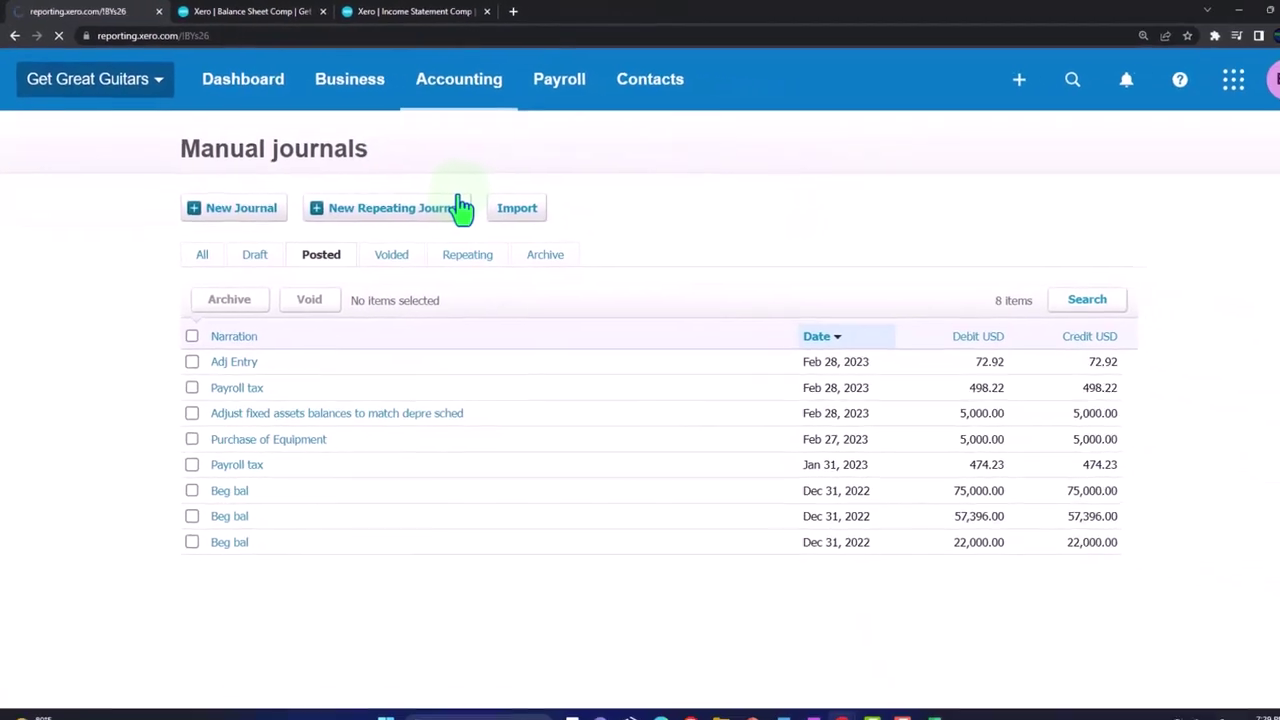
- Search the reports for "journ" and open the current version of the Journal Report
left_click(862, 148)
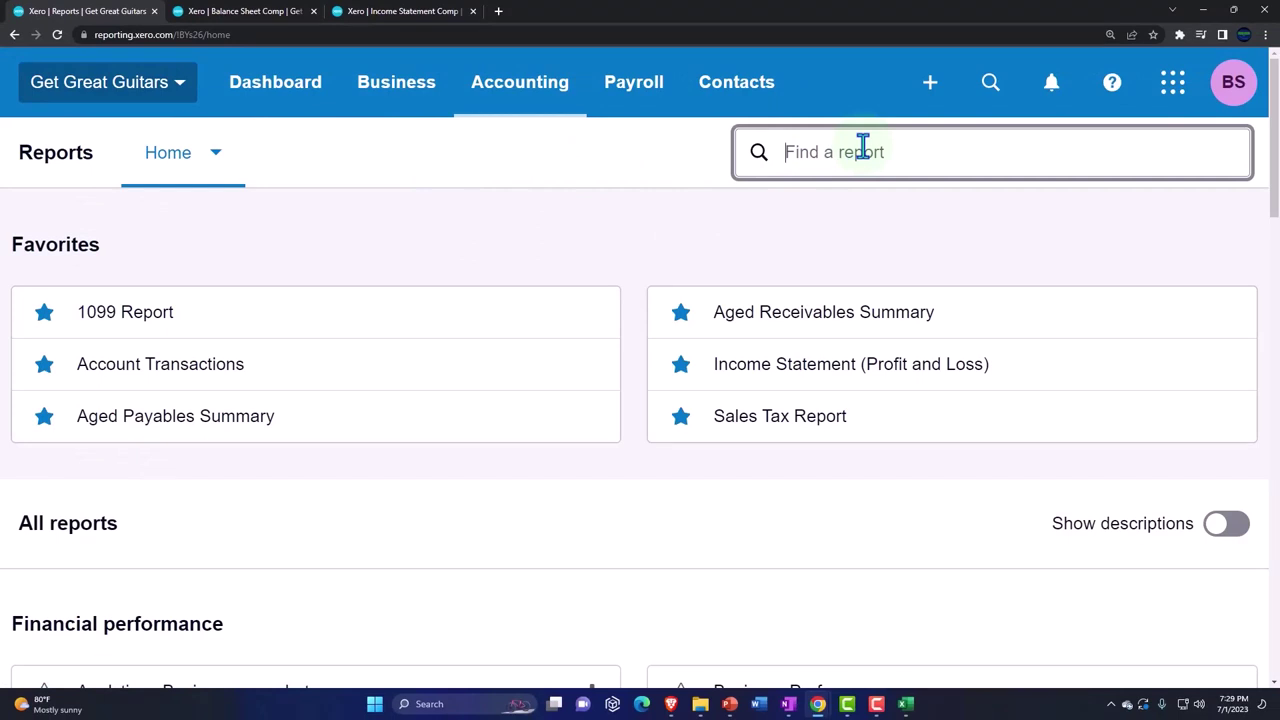
type("ma")
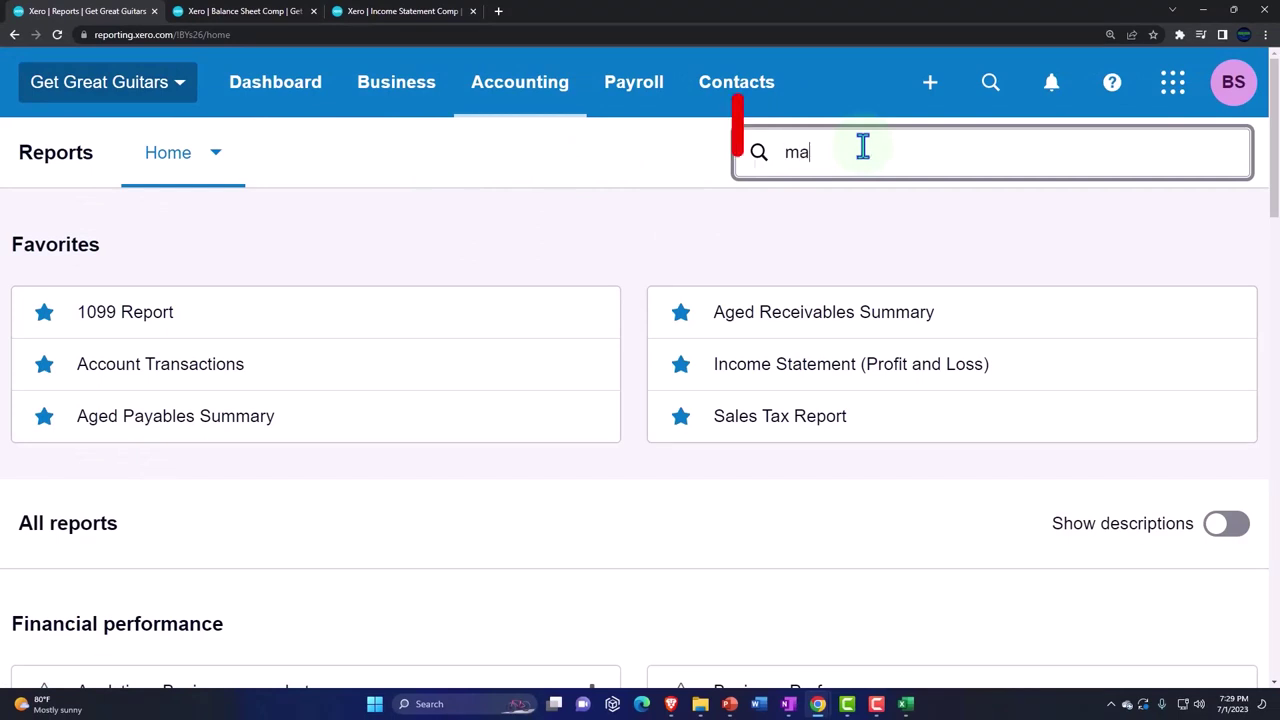
key("BackSpace")
key("BackSpace")
type("journ")
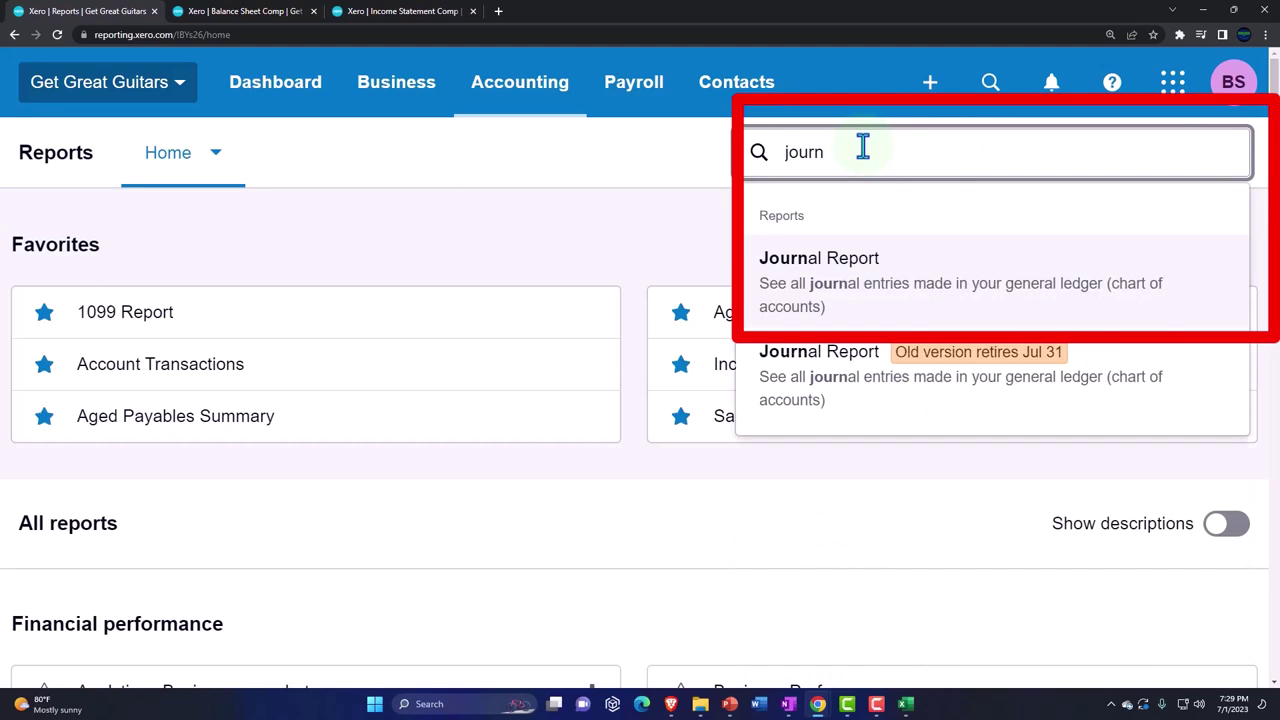
left_click(895, 266)
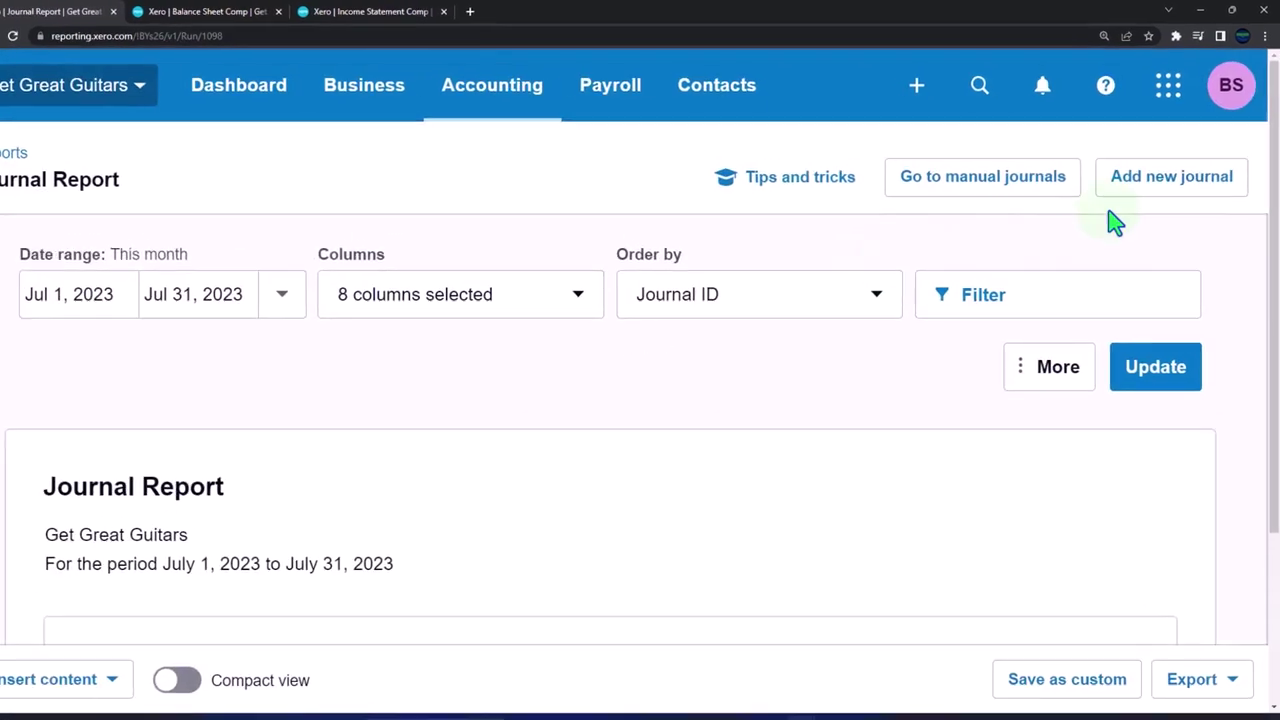
- Add a new manual journal from the report and enter "Reversing Entry" as its narration
left_click(1124, 235)
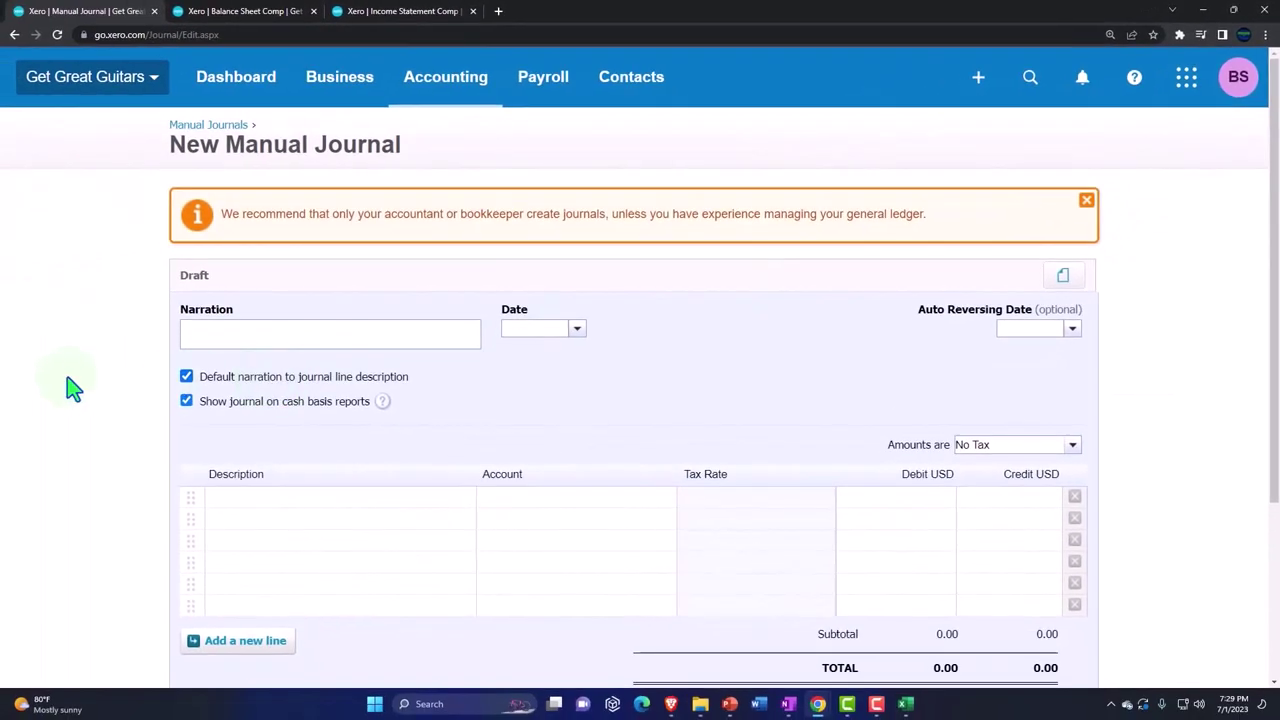
key("ctrl+plus")
key("ctrl+plus")
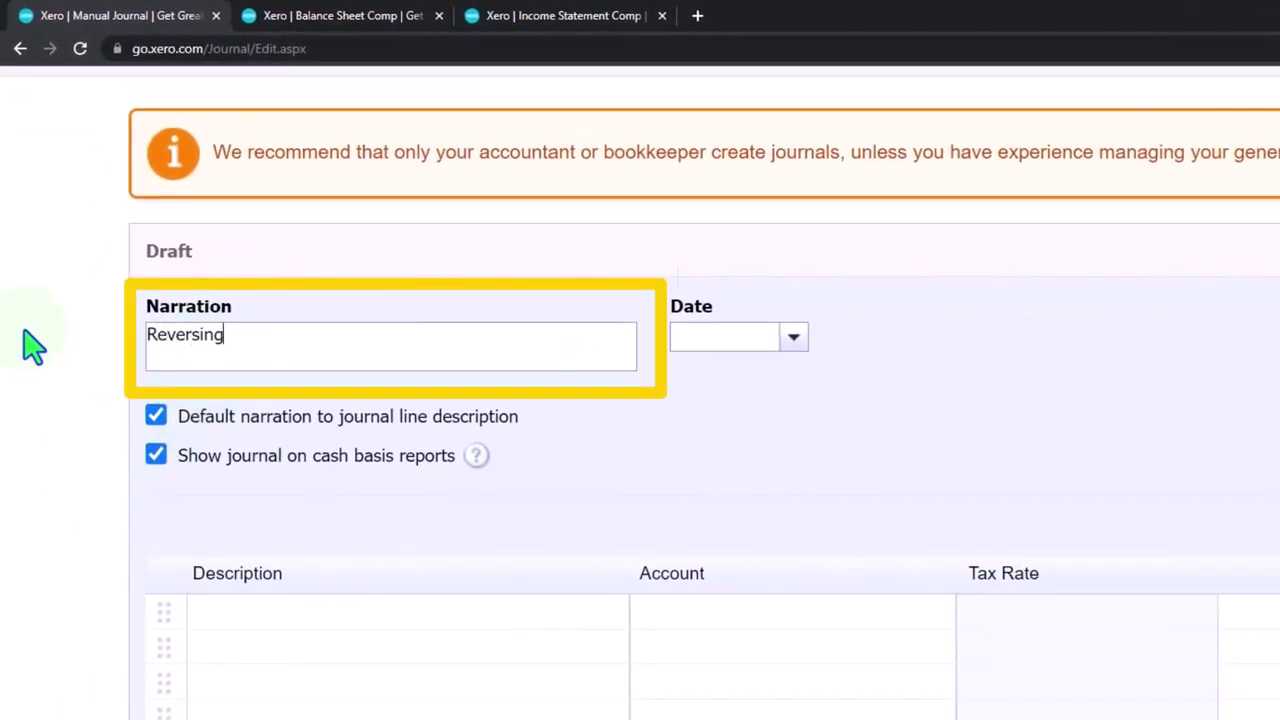
type("ntry")
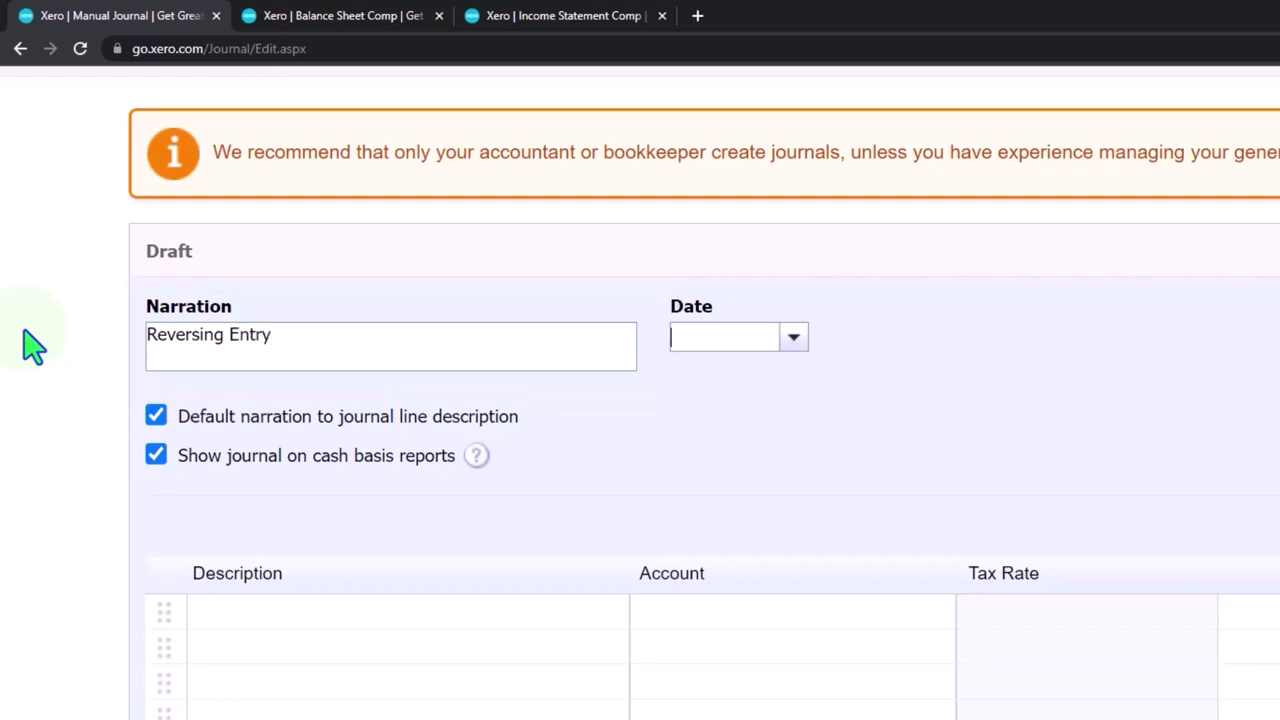
- Set the manual journal's date to Mar 1, 2023
left_click(795, 340)
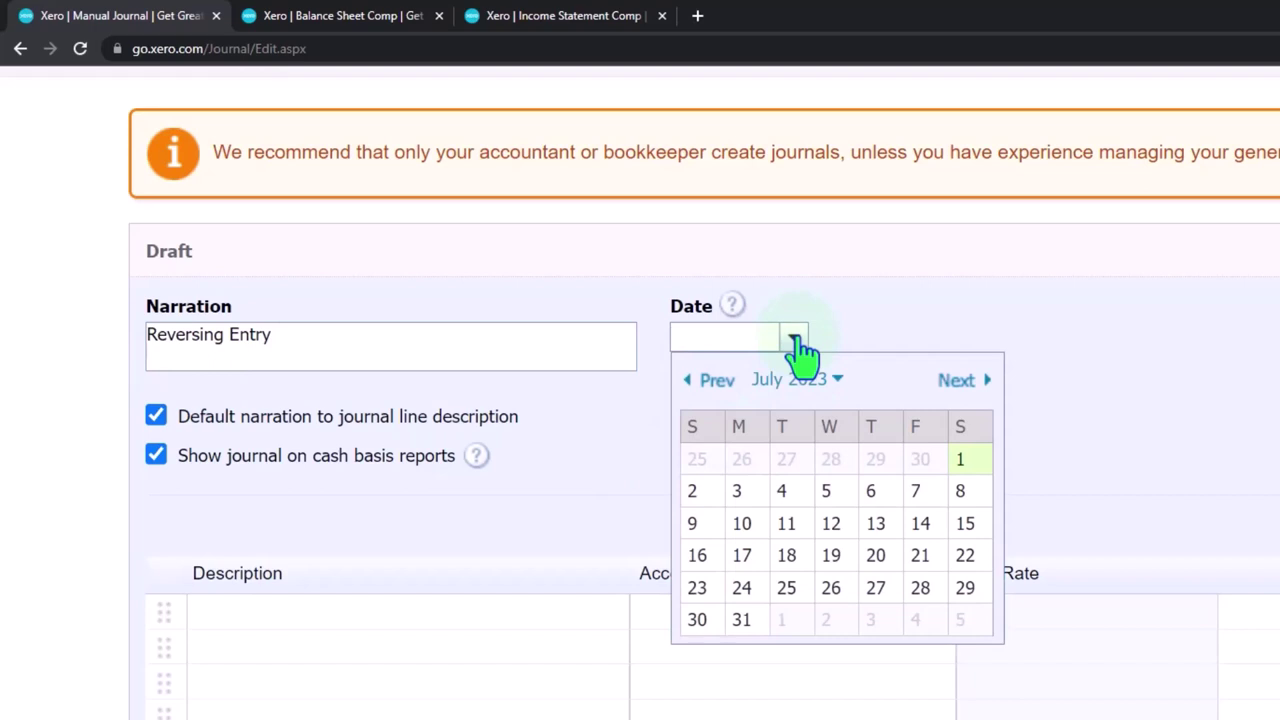
left_click(695, 392)
left_click(697, 392)
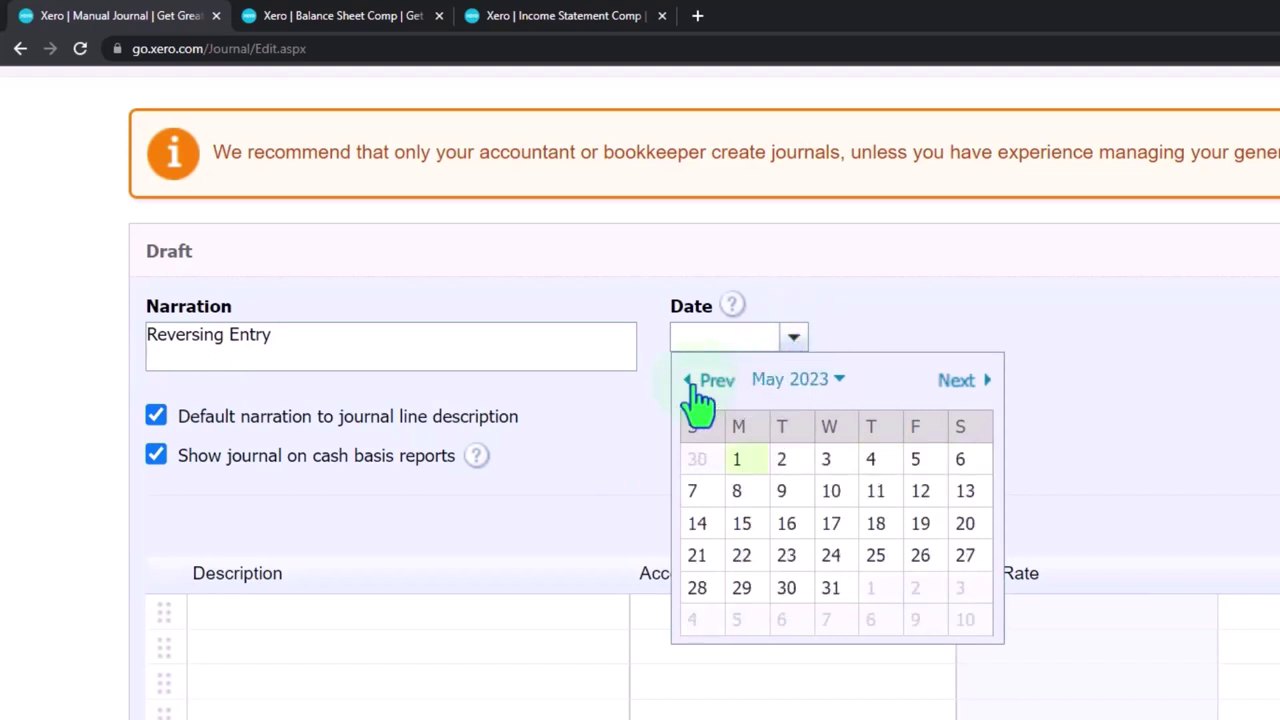
left_click(697, 392)
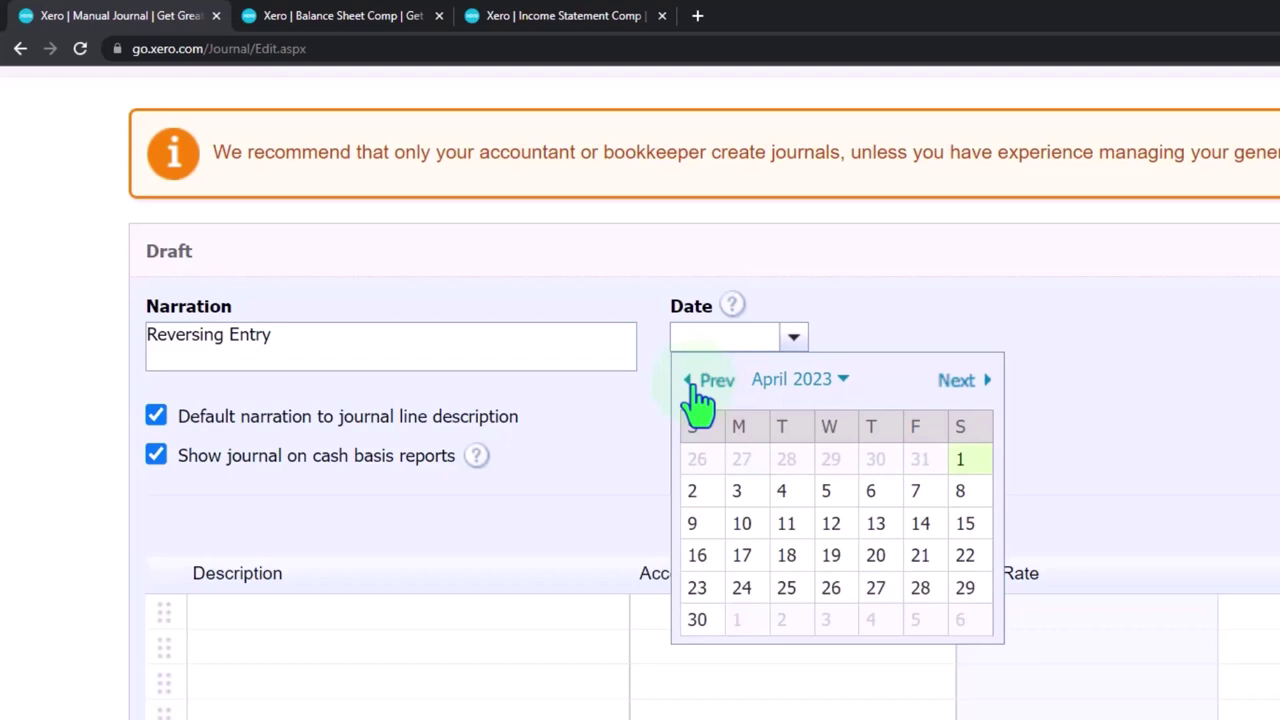
left_click(697, 392)
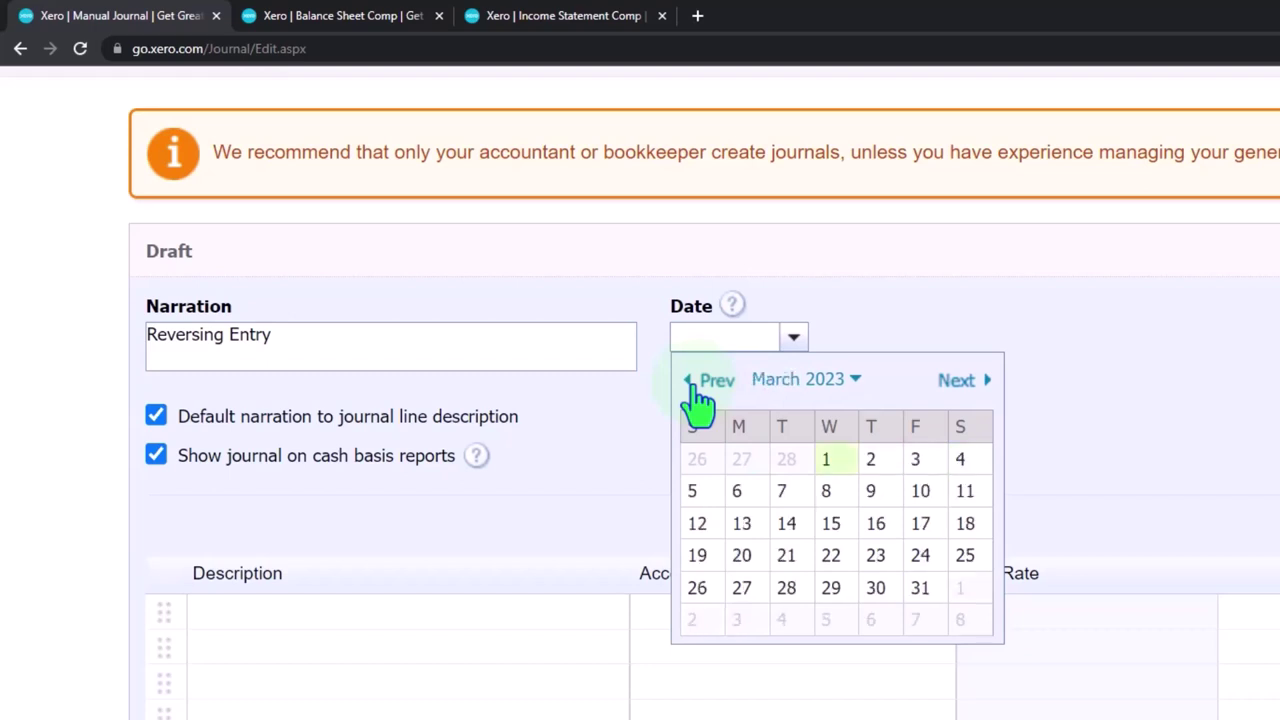
left_click(829, 478)
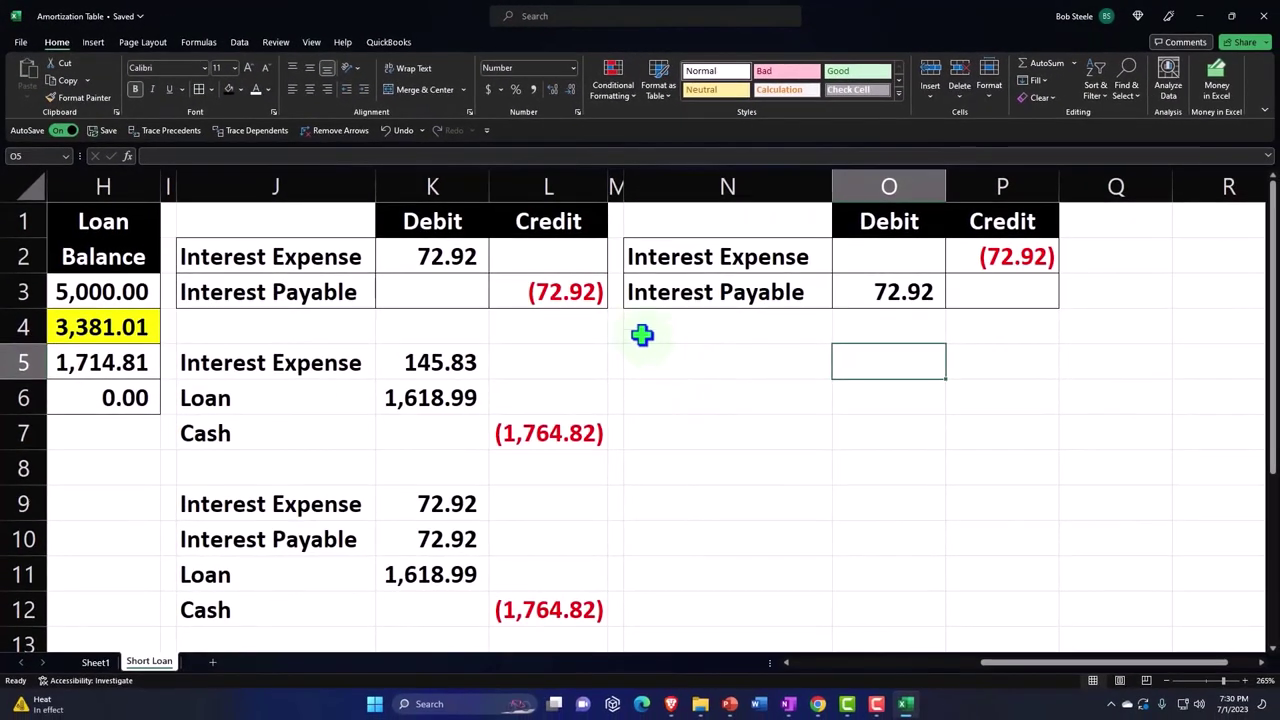
- Switch to Excel, review the 3/15/2023 payment row of the amortization table beside the journal entries, and return to Xero
left_click(641, 324)
key("Left")
key("Left")
key("Left")
key("Left")
key("Left")
key("Left")
key("Left")
key("Left")
key("Left")
key("Left")
key("Left")
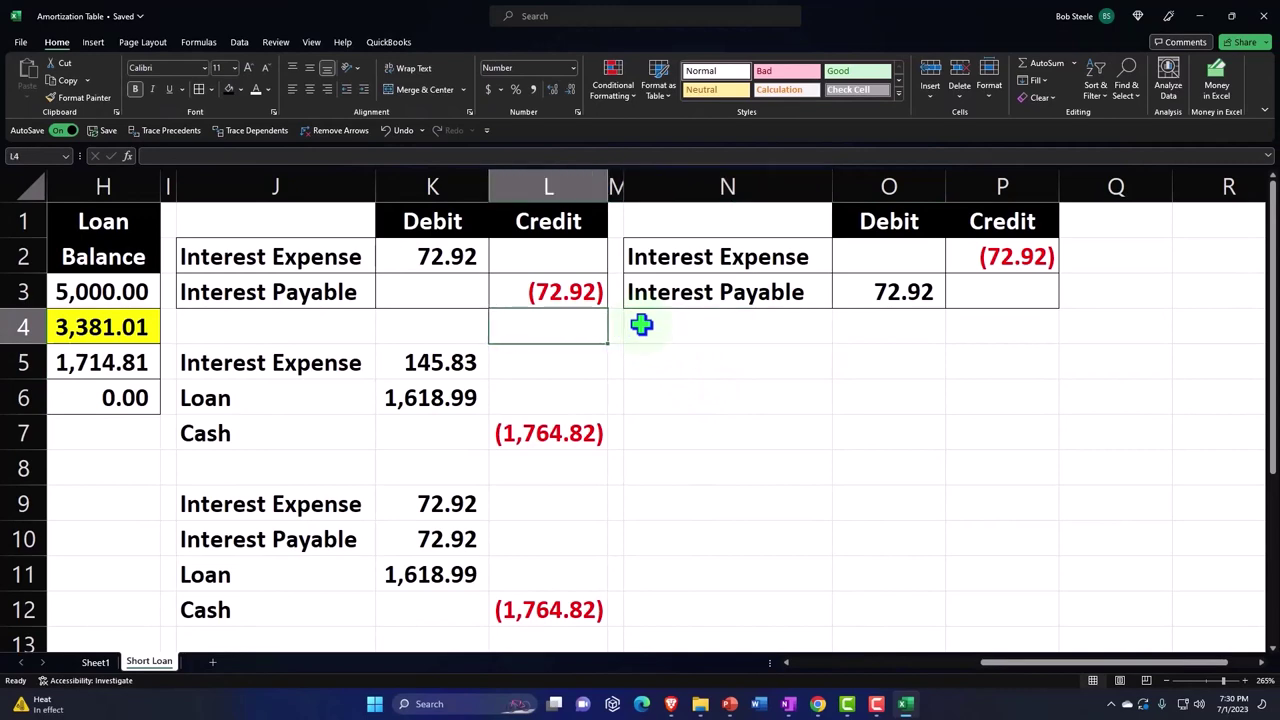
key("Left")
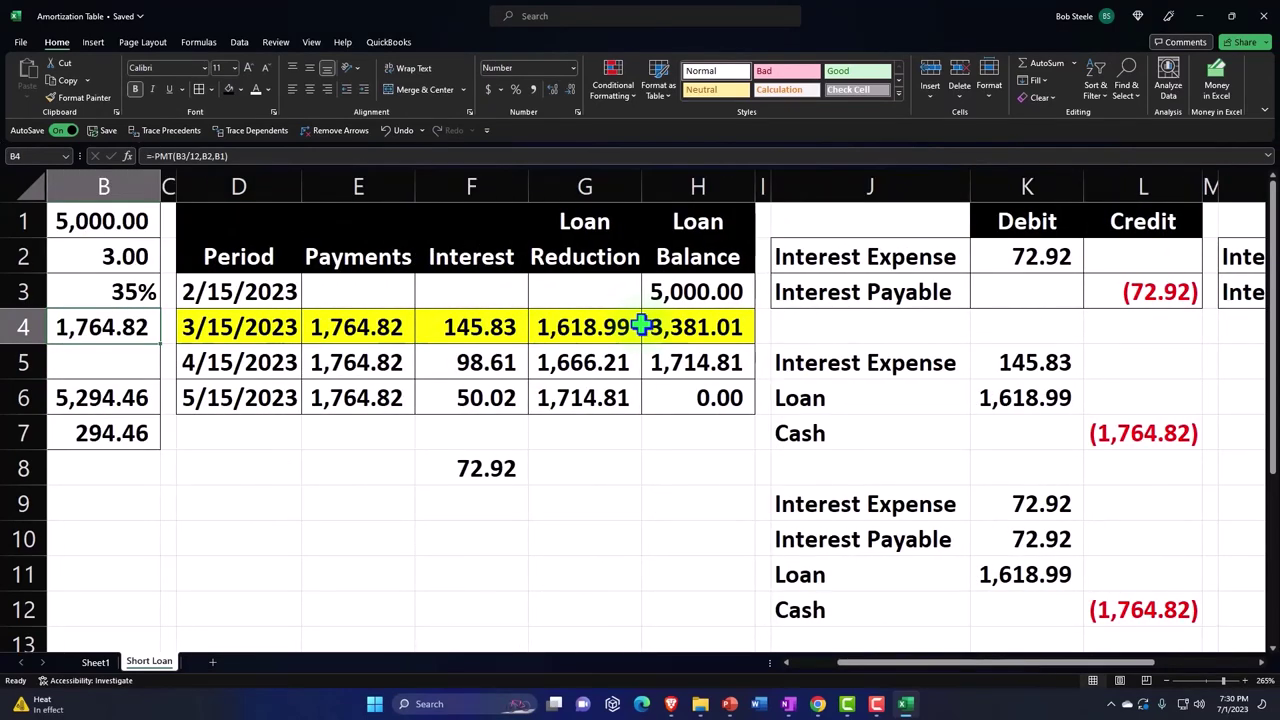
key("Right")
key("Right")
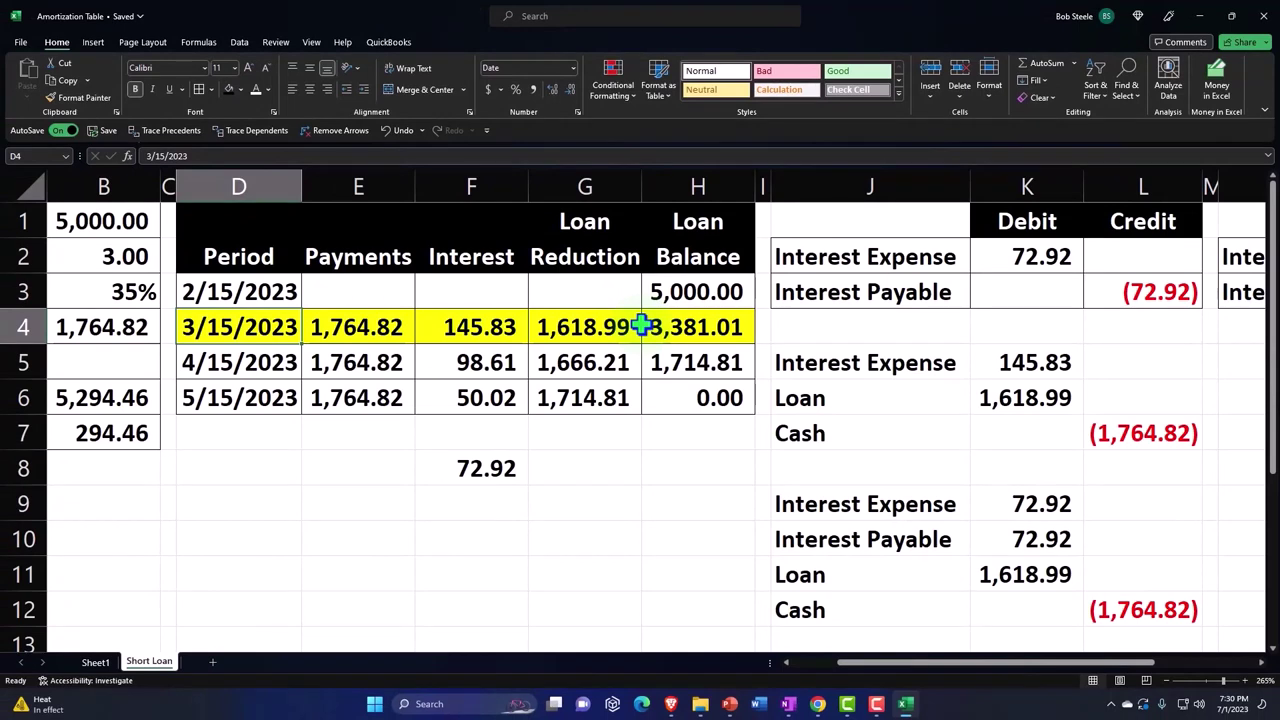
left_click(1204, 14)
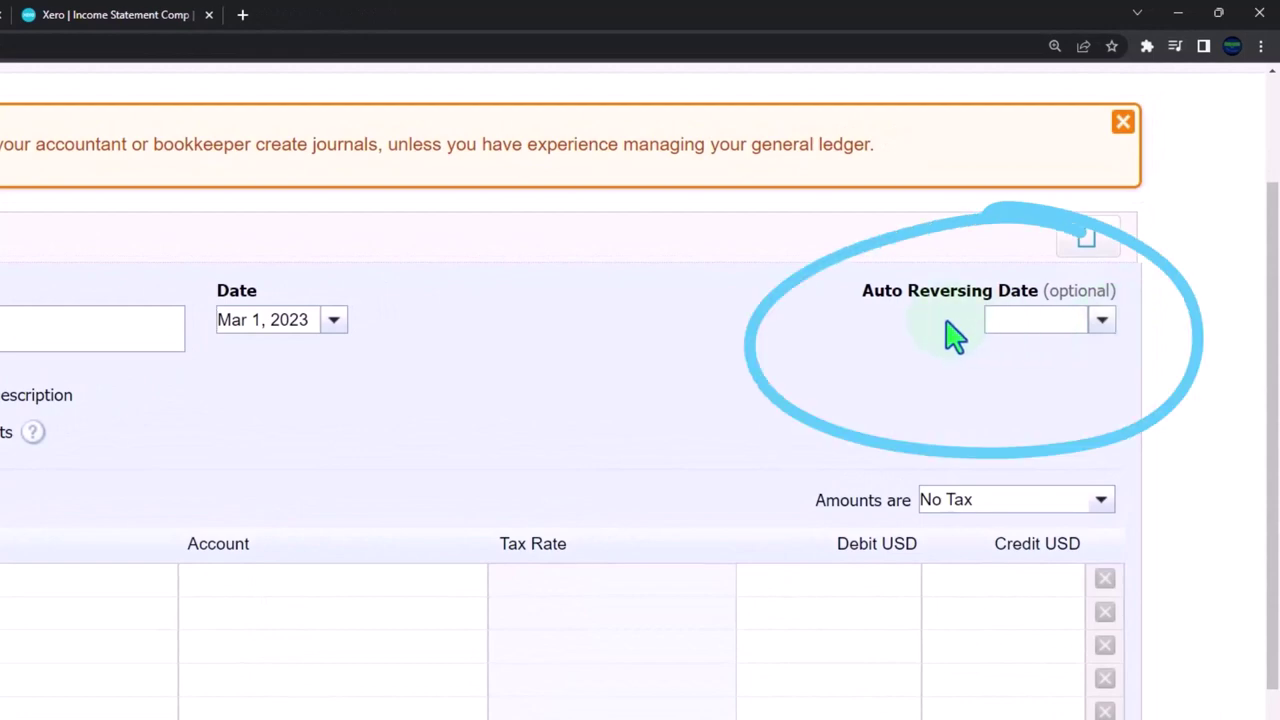
- Leave the auto reversing date empty and start the first journal line with the description "Reversing Entry"
left_click(1101, 320)
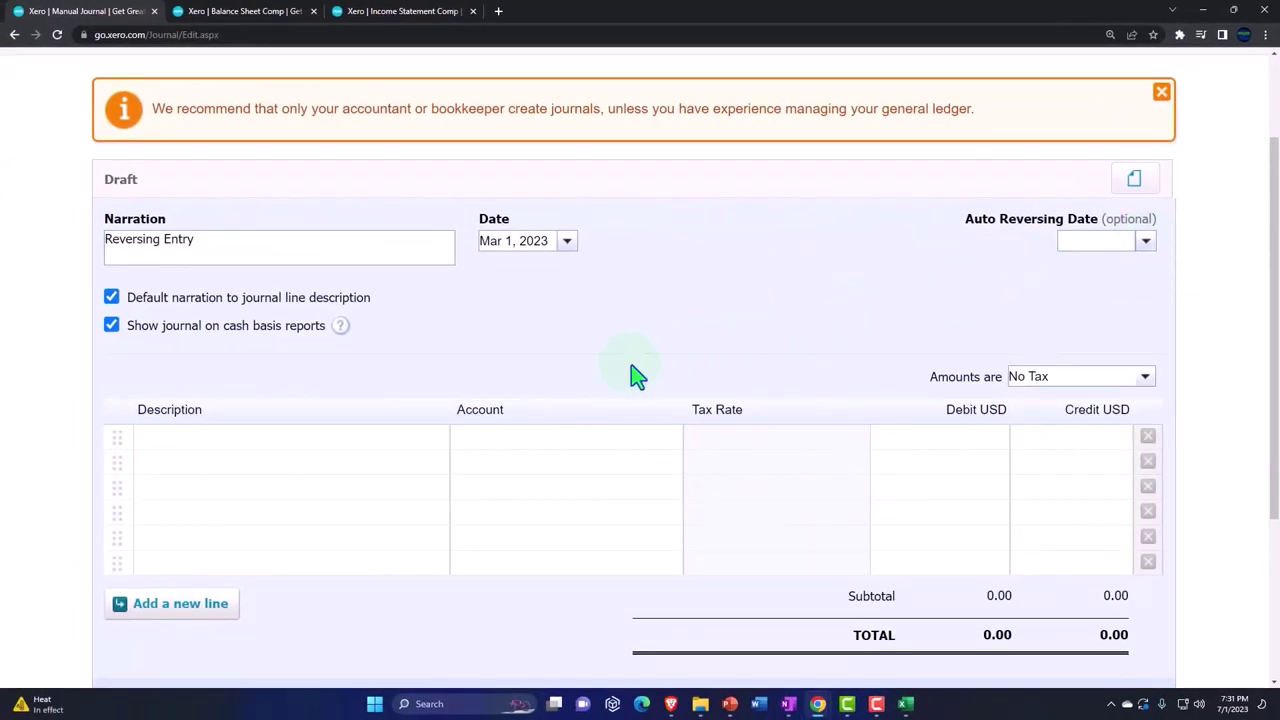
key("Tab")
key("Tab")
key("Tab")
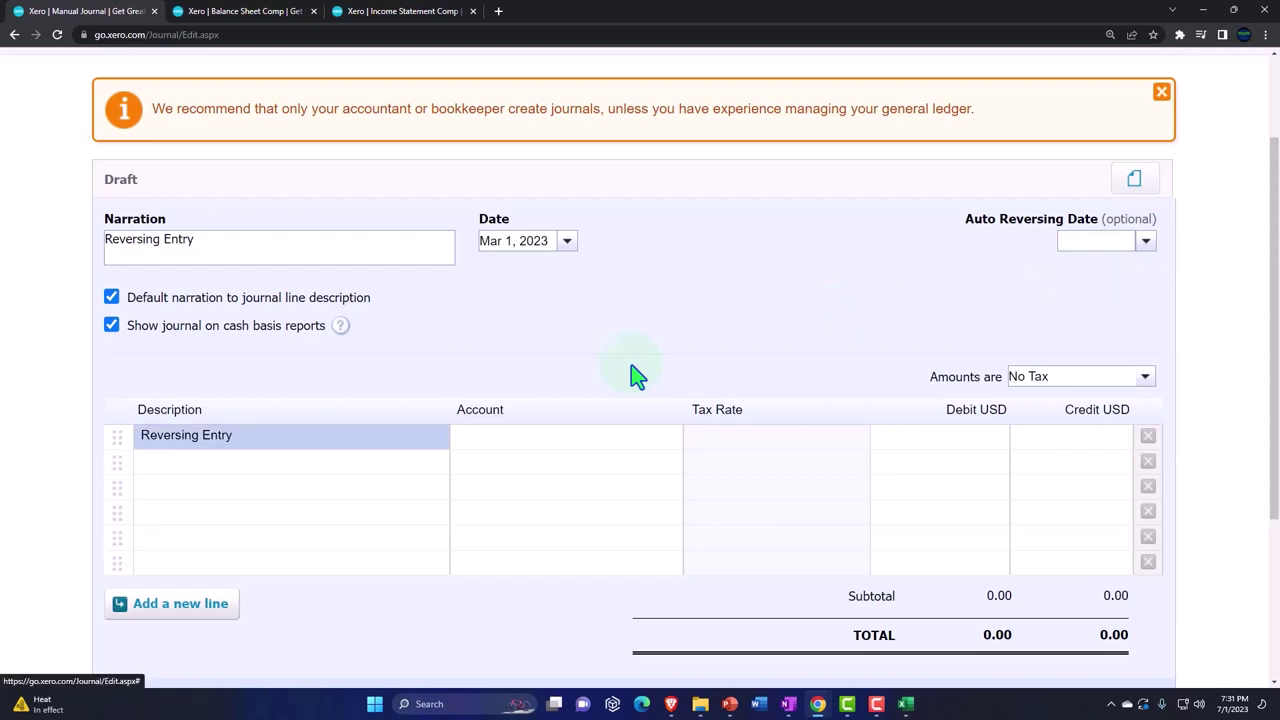
key("Tab")
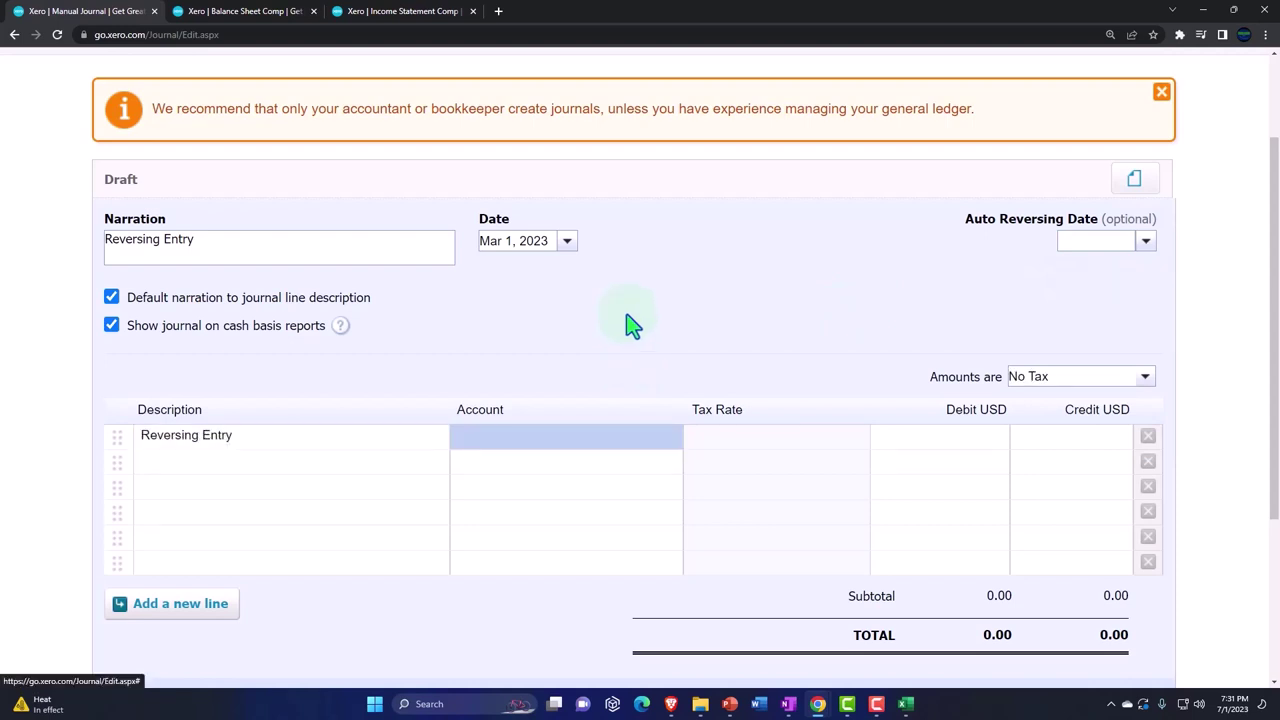
- Check the reversing entry's accounts and amounts in the Excel workbook's N2:P3 block, and return to the Xero journal
left_click(905, 704)
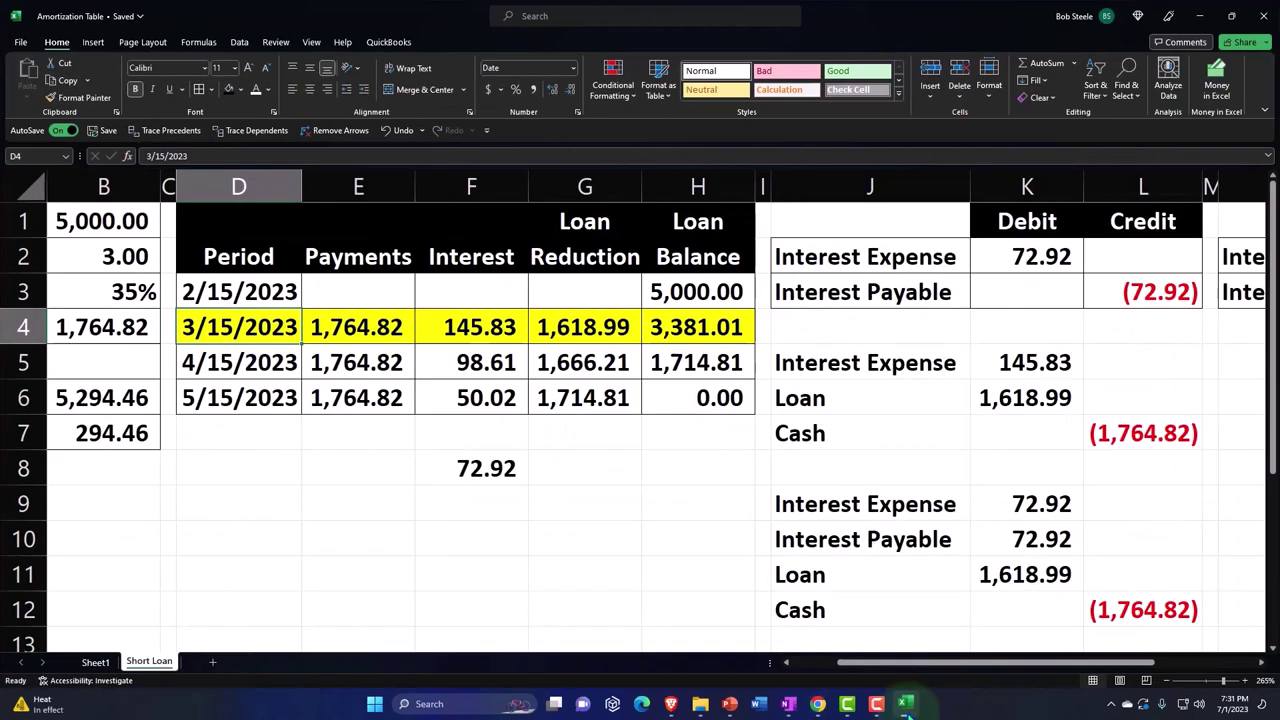
left_click(910, 305)
key("Right")
key("Right")
key("Right")
key("Right")
key("Right")
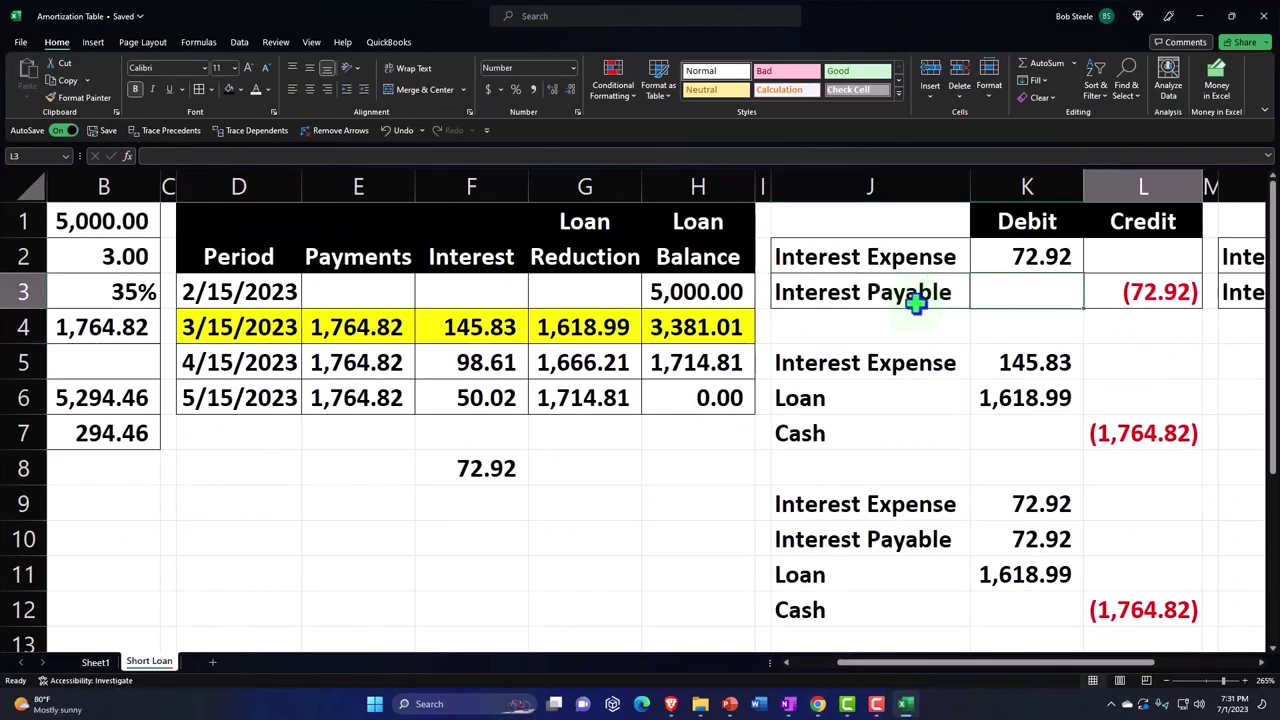
left_click(905, 704)
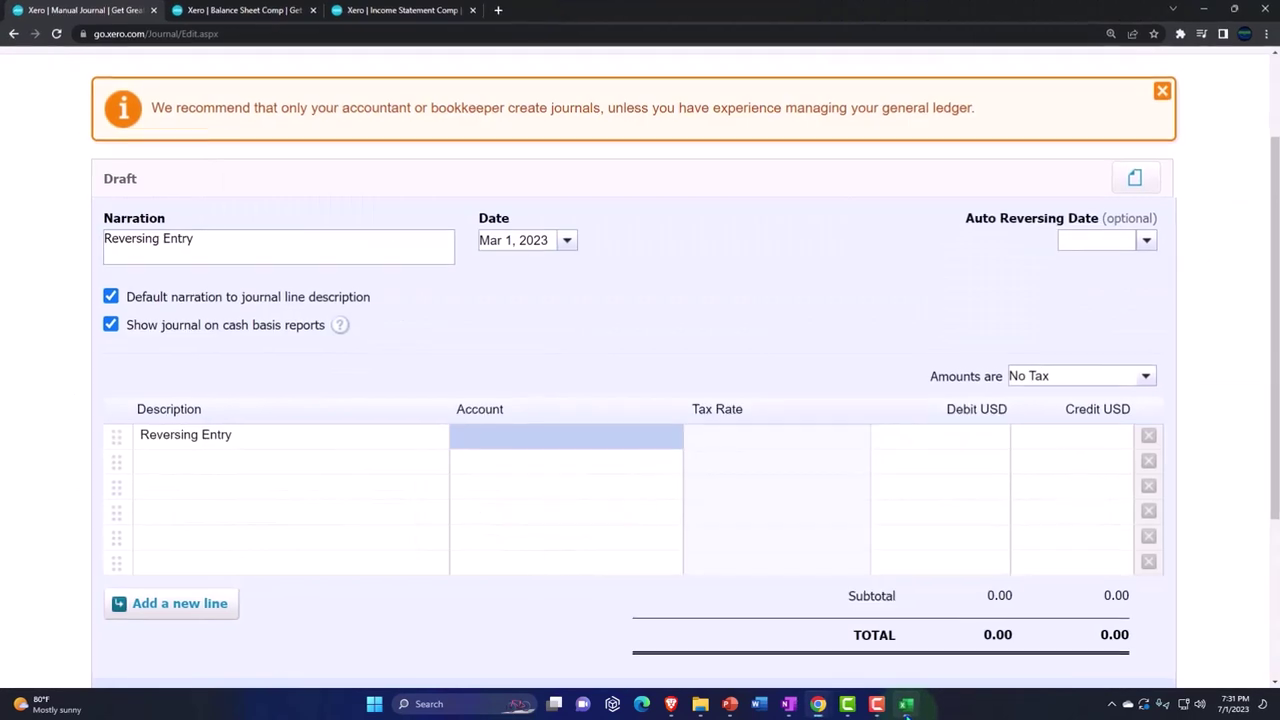
- Assign account 7125 - Interest Expense to the first journal line and leave its debit empty
left_click(497, 397)
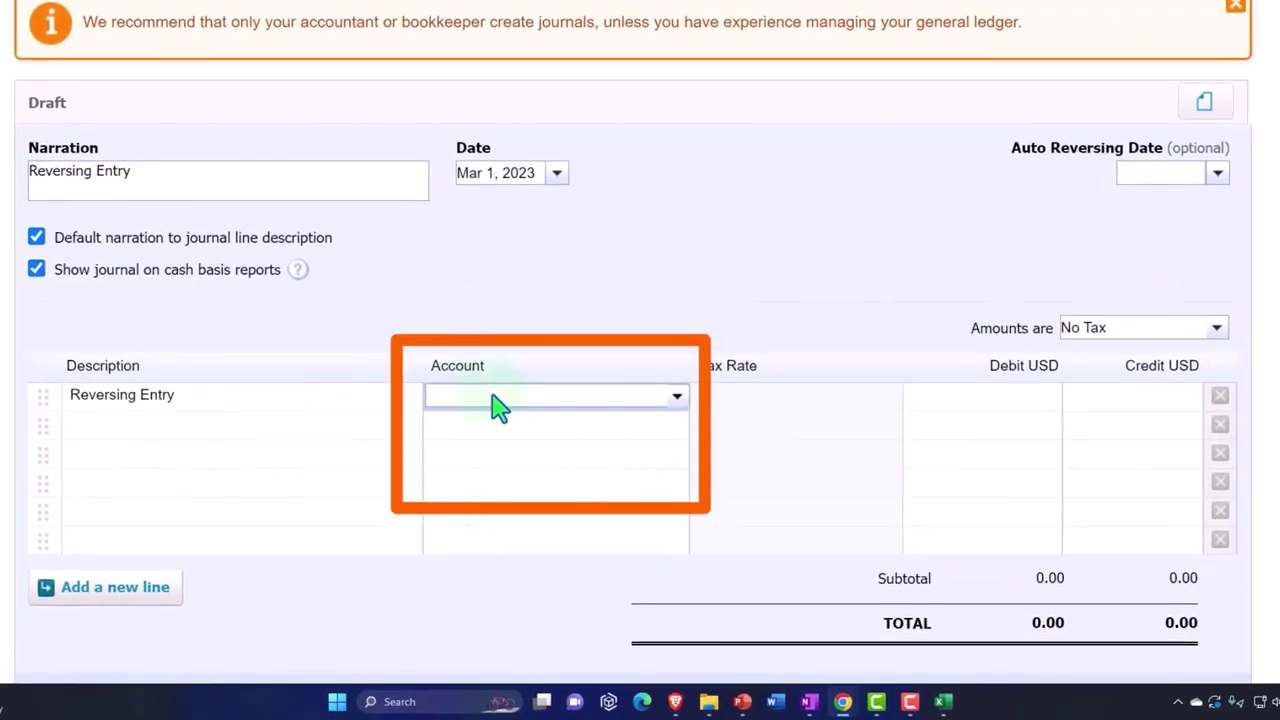
type("inter")
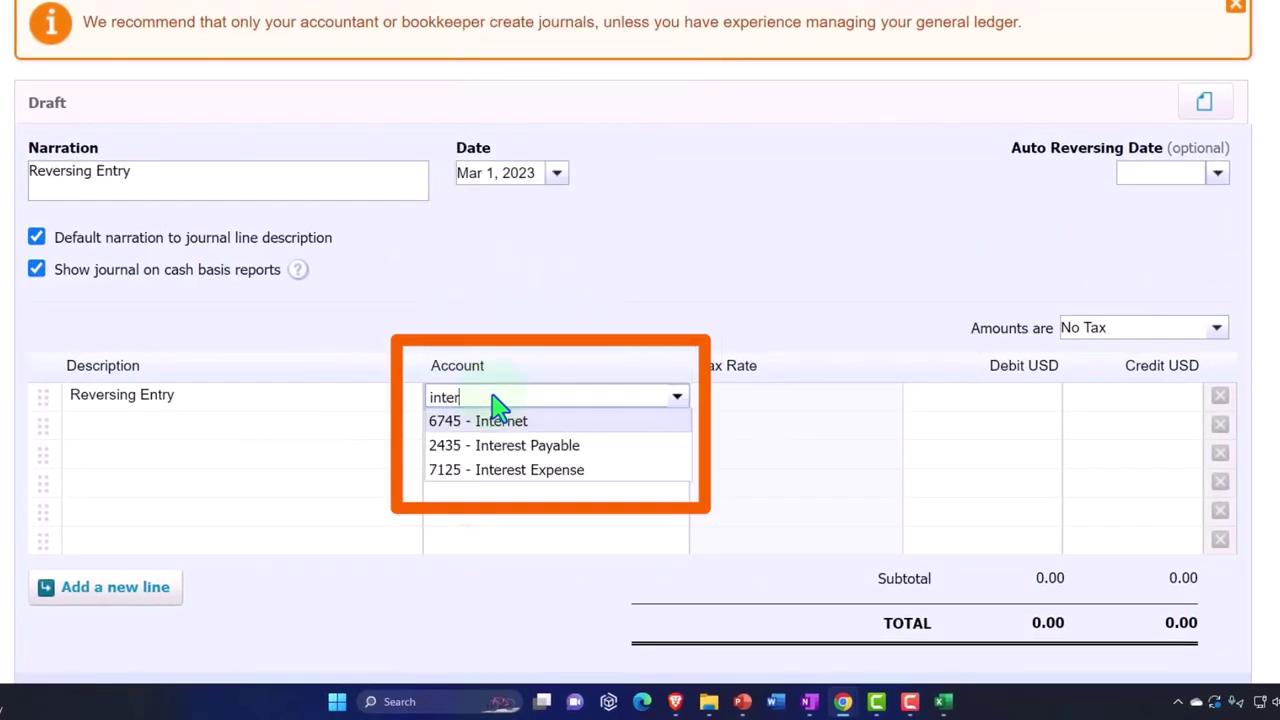
key("Down")
key("Down")
key("Tab")
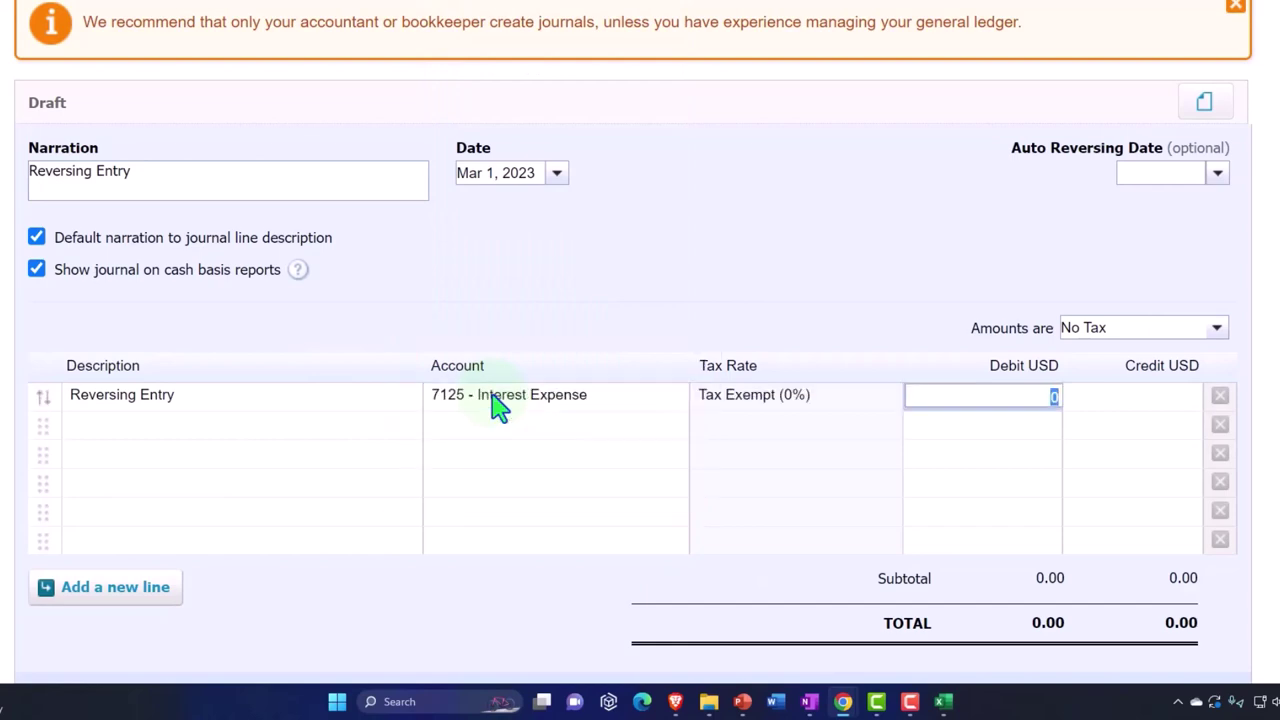
key("Tab")
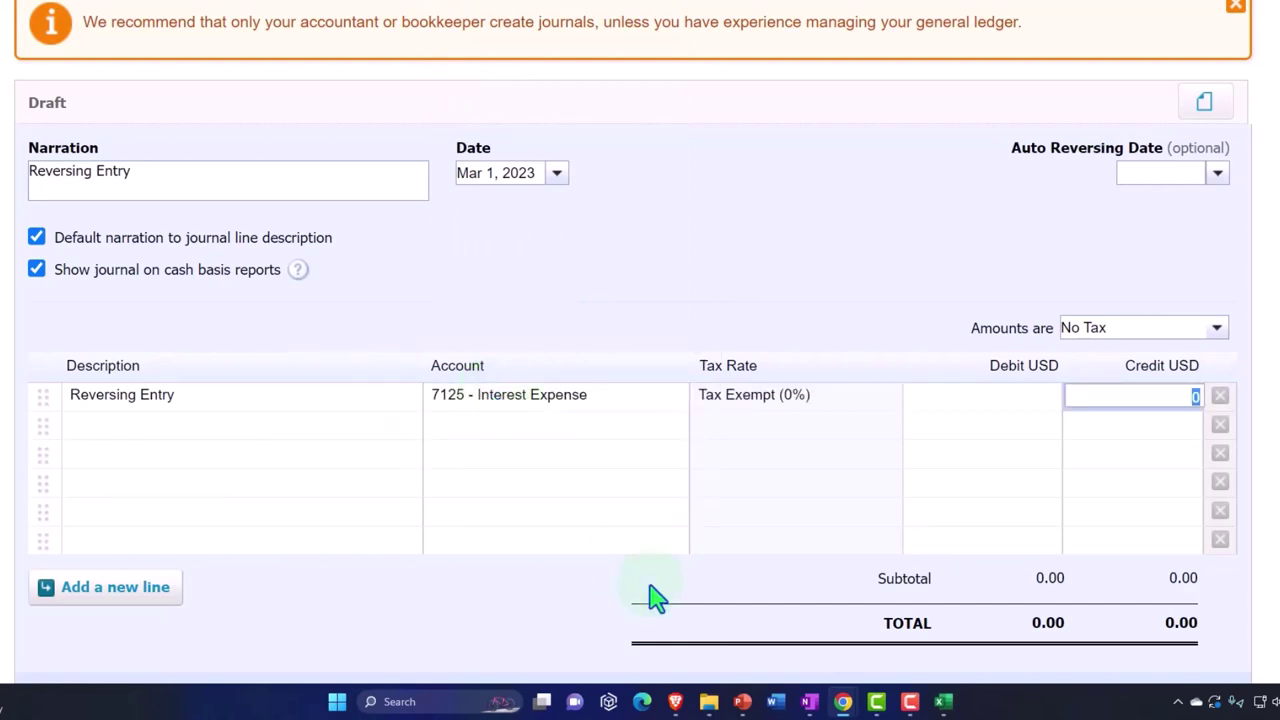
- Check the Interest Expense credit in Excel and enter a credit of 75.92 on the first journal line in Xero
left_click(943, 701)
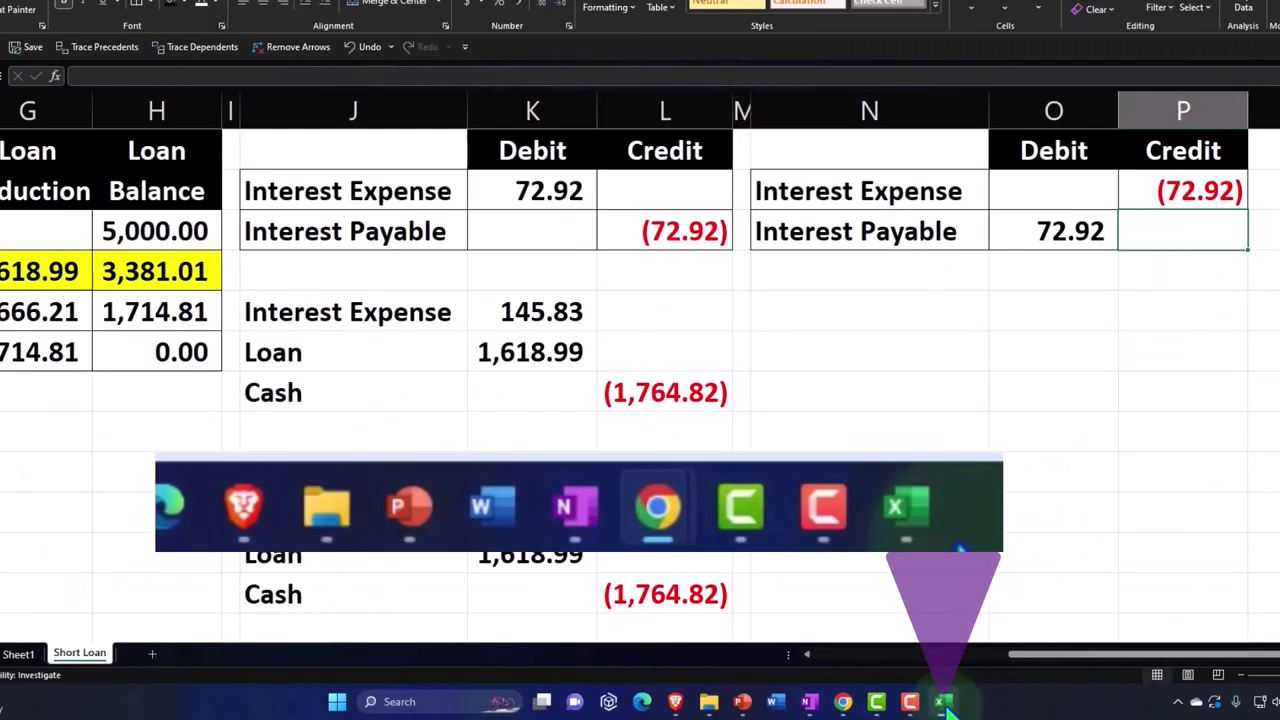
left_click(945, 703)
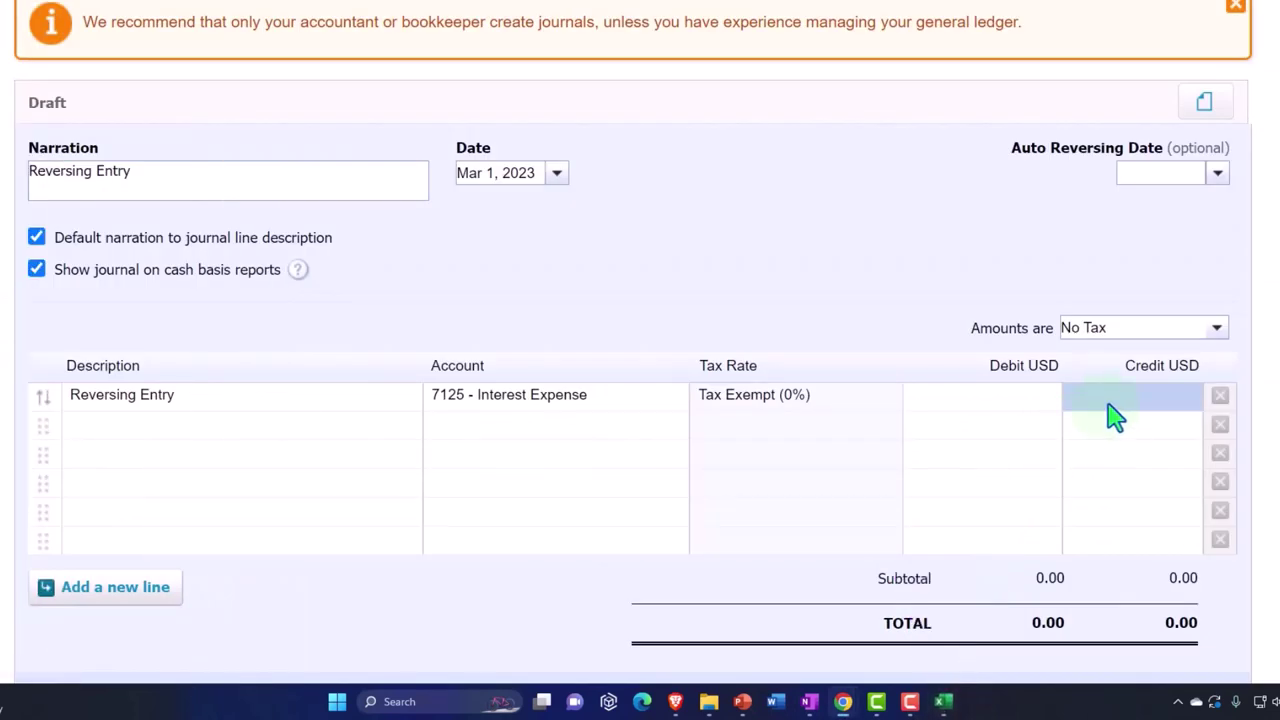
left_click(1108, 405)
type("75.92")
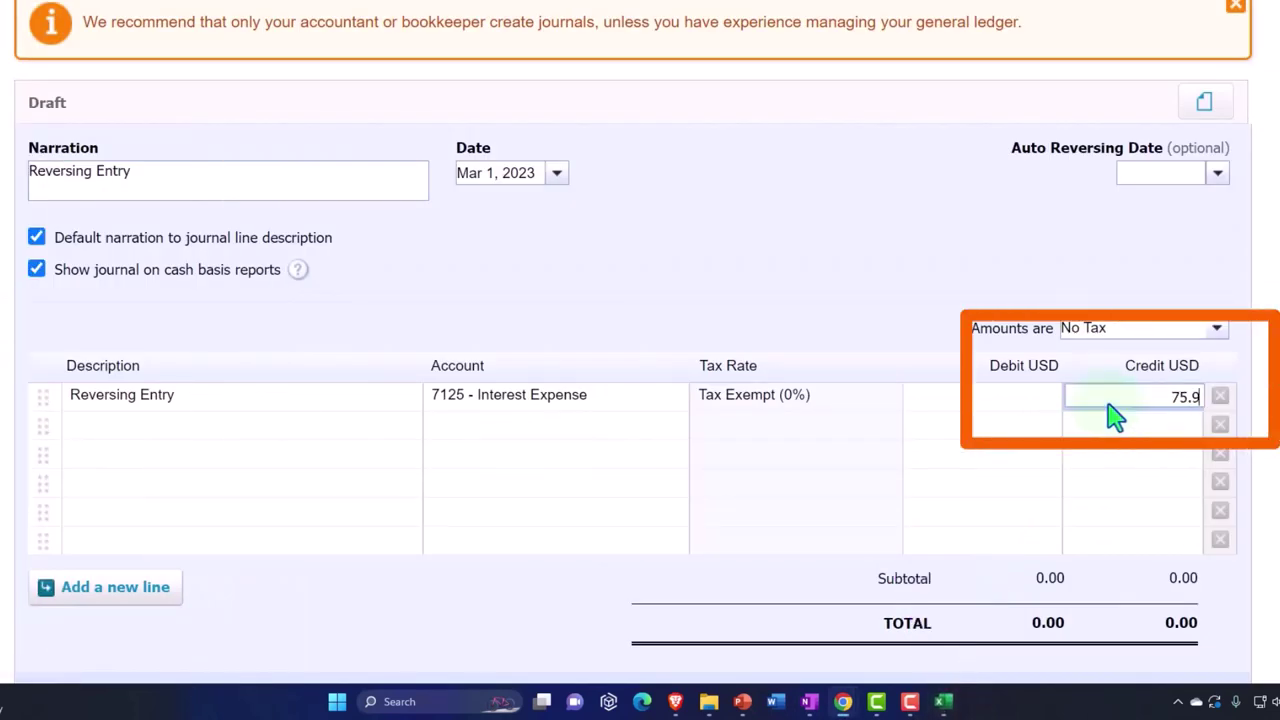
key("Tab")
- Check the second entry line in Excel and add a Xero journal line debiting 2435 - Interest Payable by 75.92
left_click(943, 702)
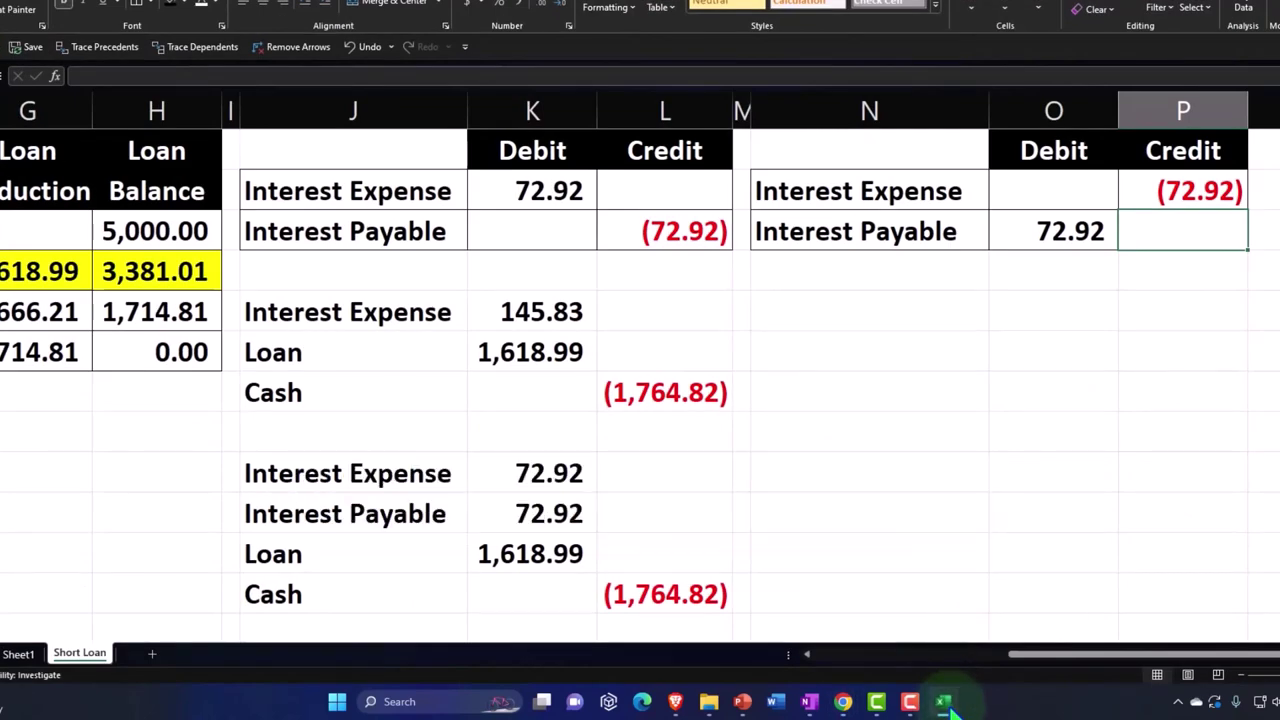
left_click(943, 702)
key("Tab")
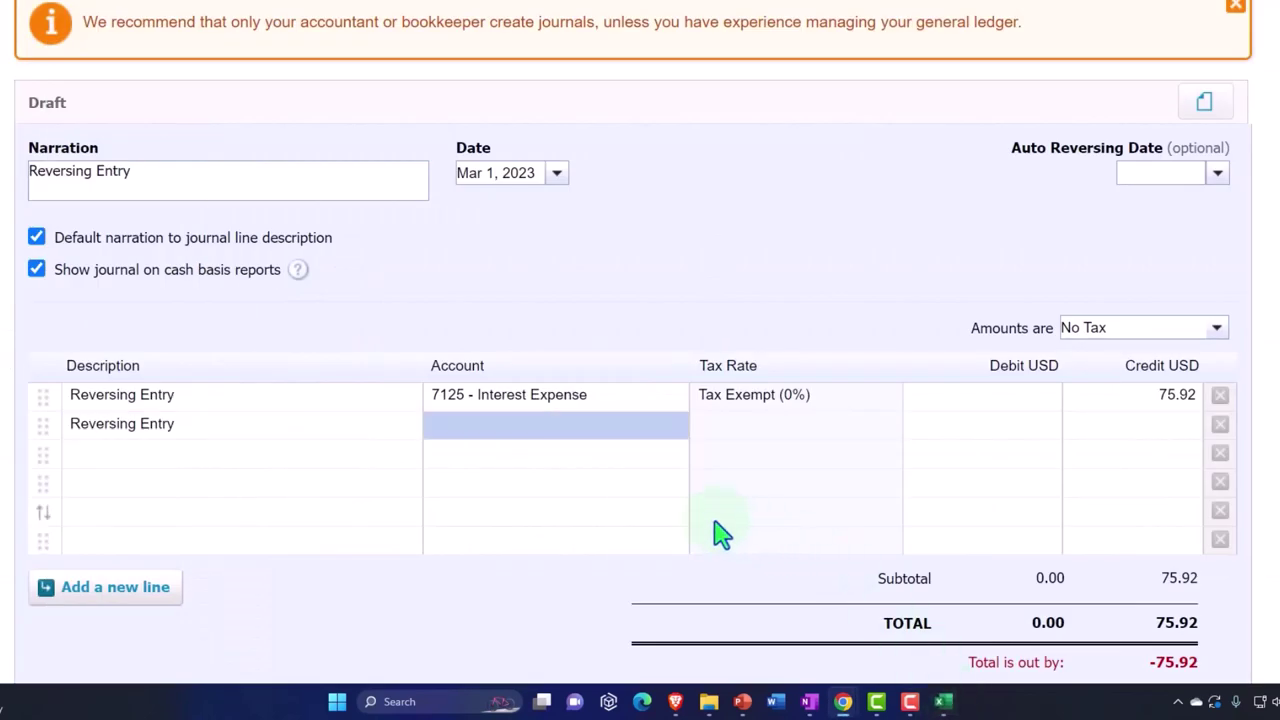
left_click(498, 432)
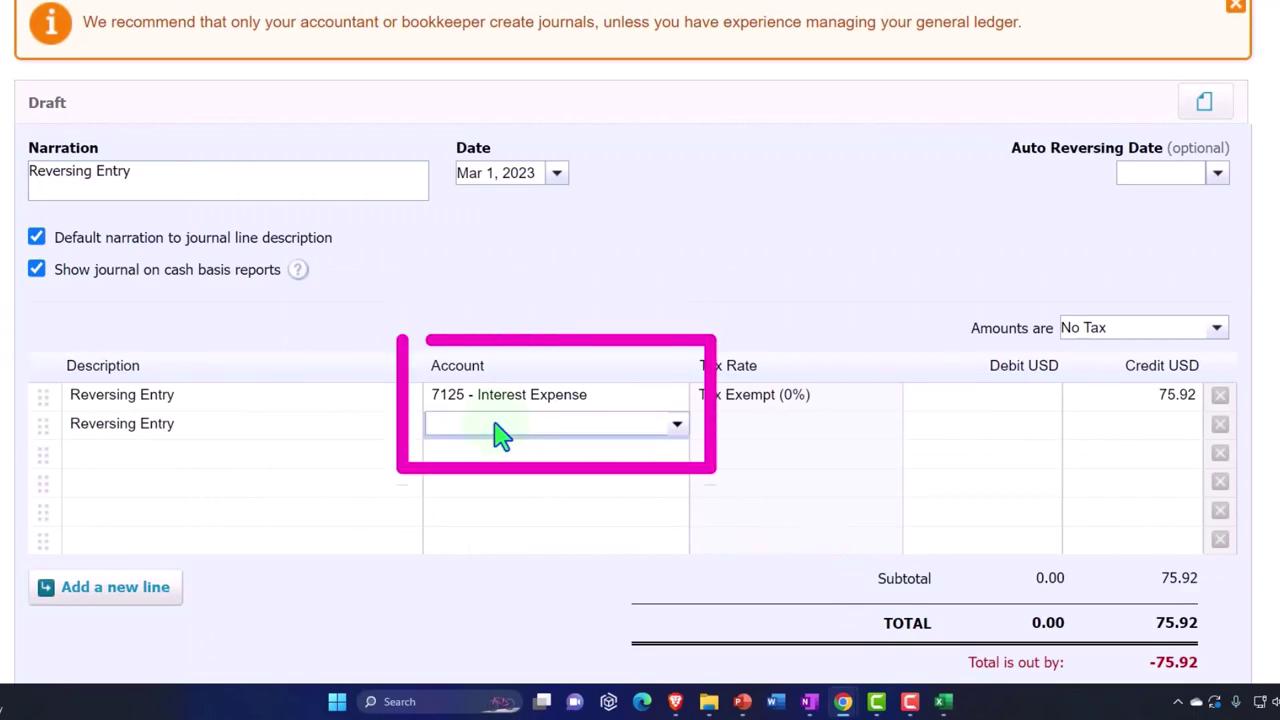
left_click(943, 702)
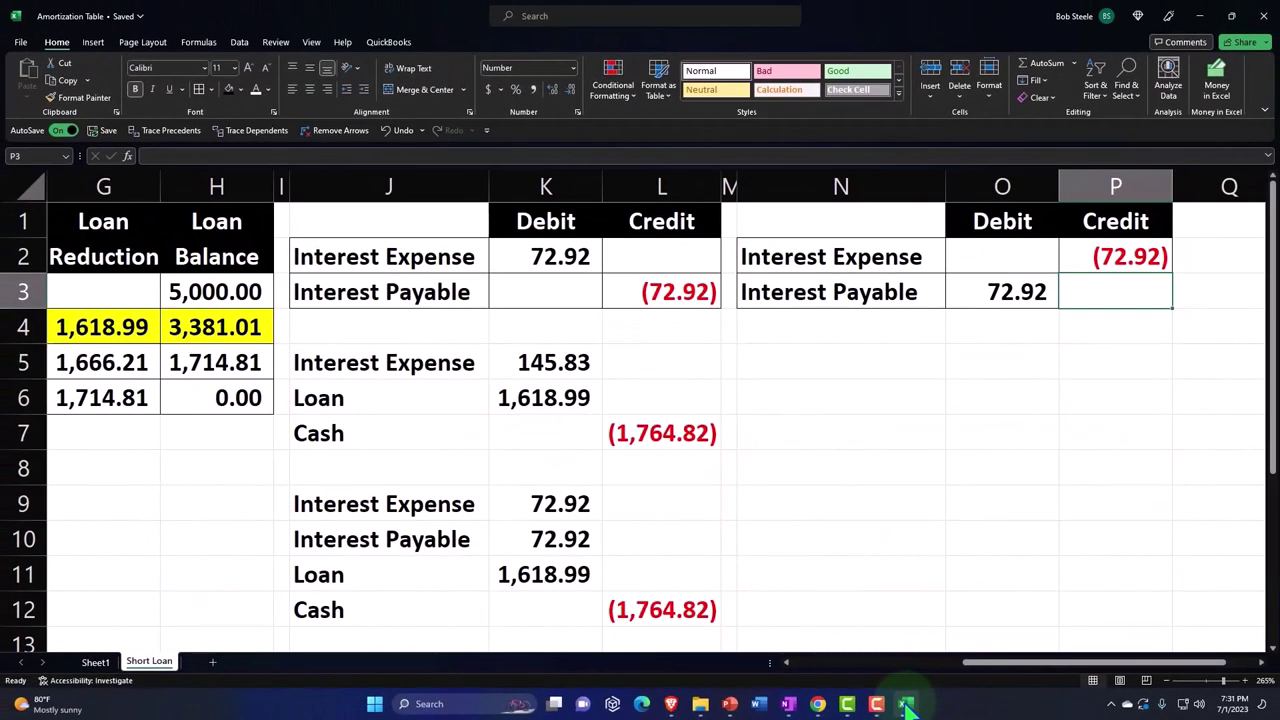
left_click(835, 702)
type("inter")
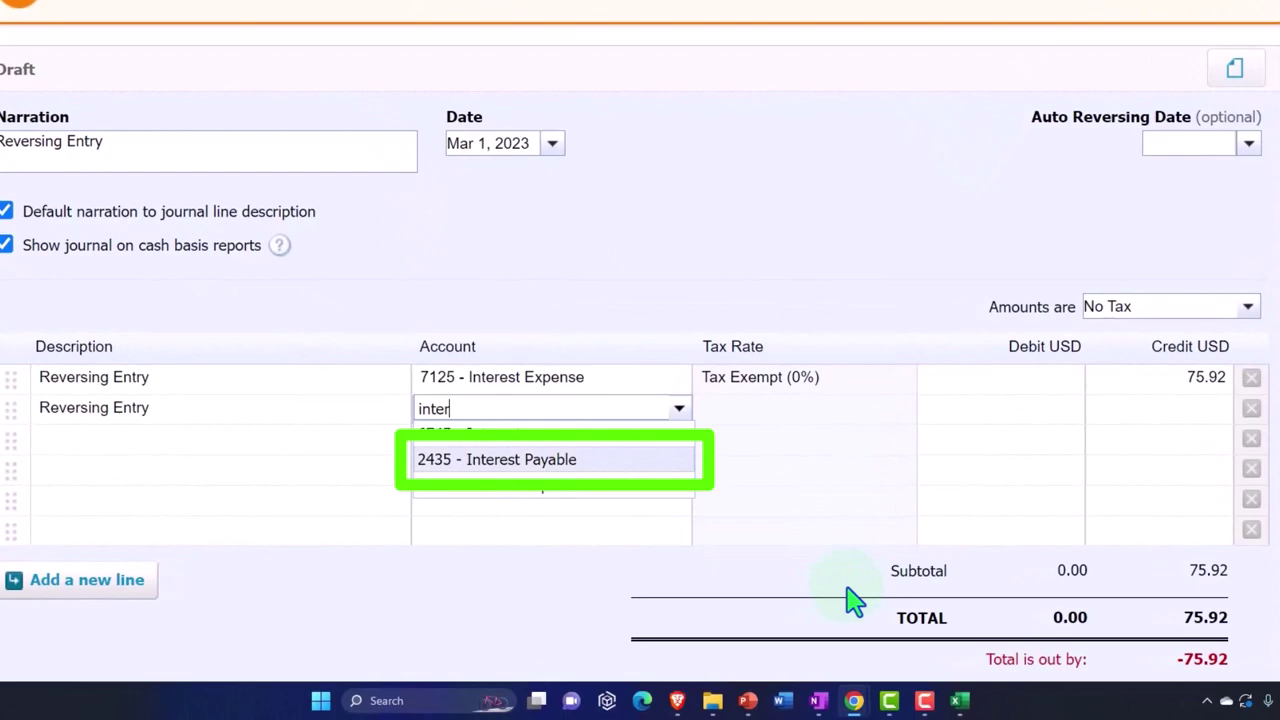
key("Tab")
key("Tab")
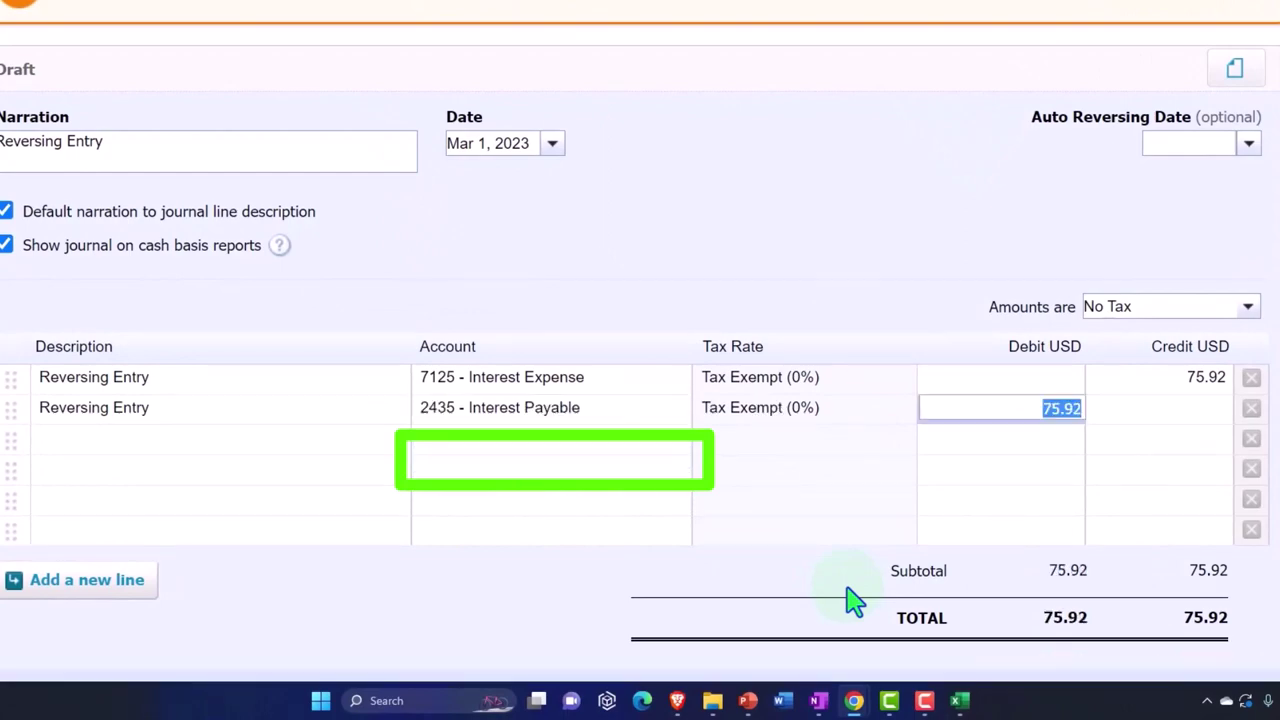
key("Tab")
key("Tab")
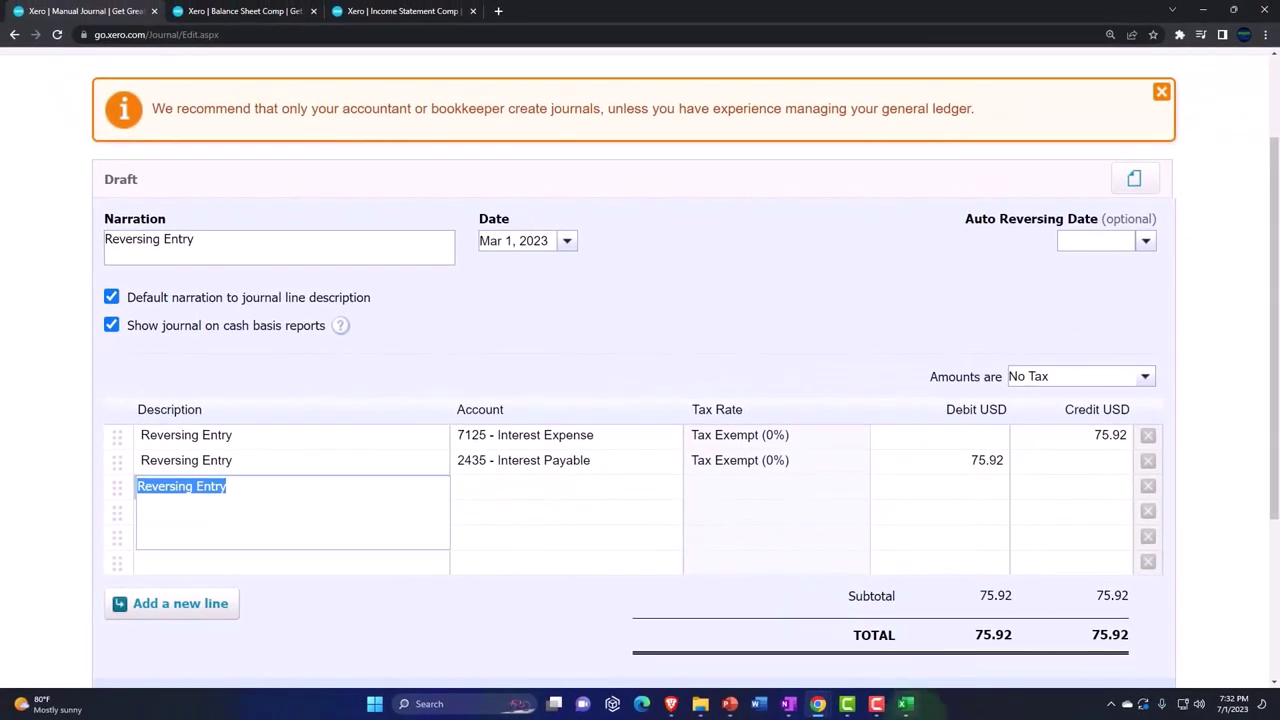
- Compare the completed journal with the reversing entry in Excel, and post it in Xero
left_click(905, 704)
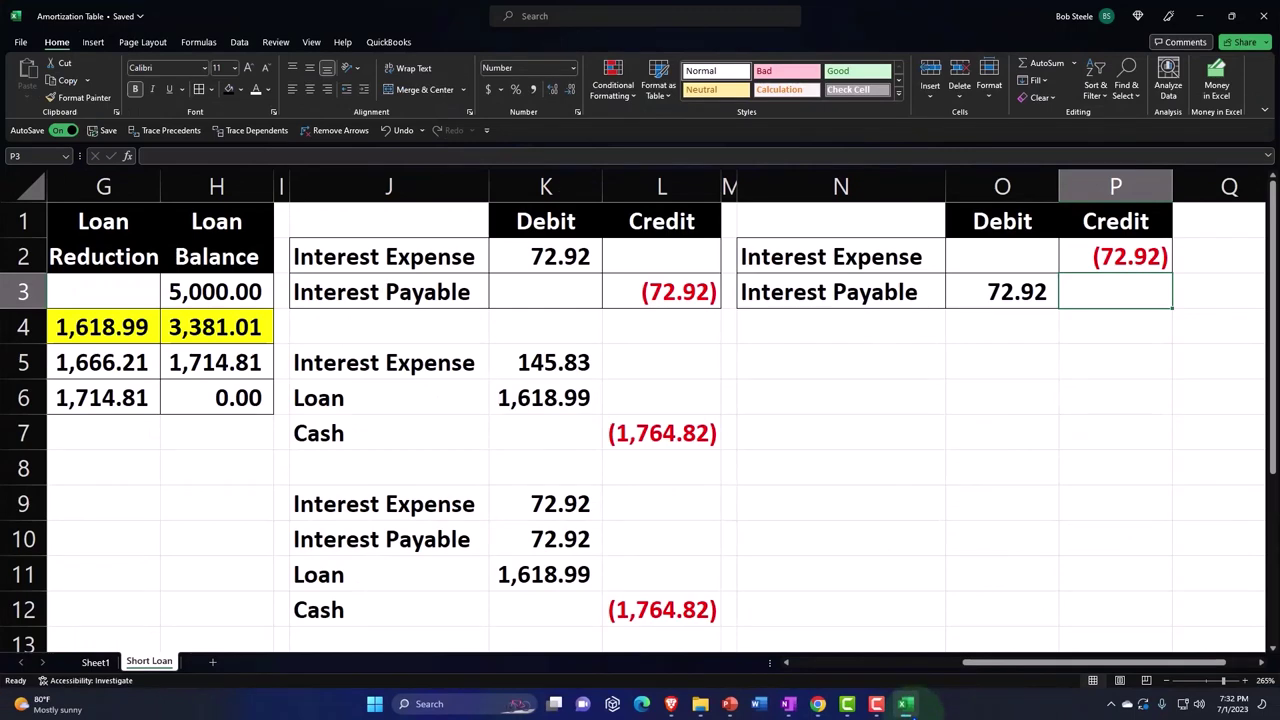
left_click(905, 704)
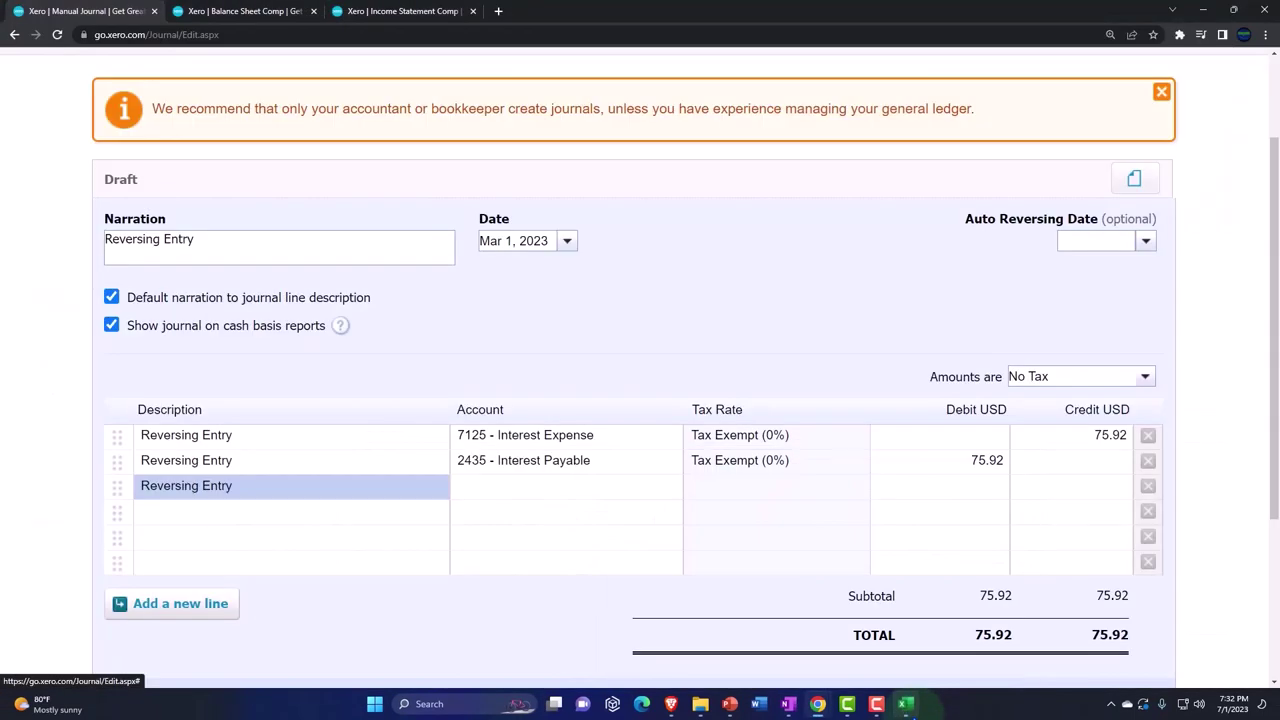
scroll(877, 569, "down", 1)
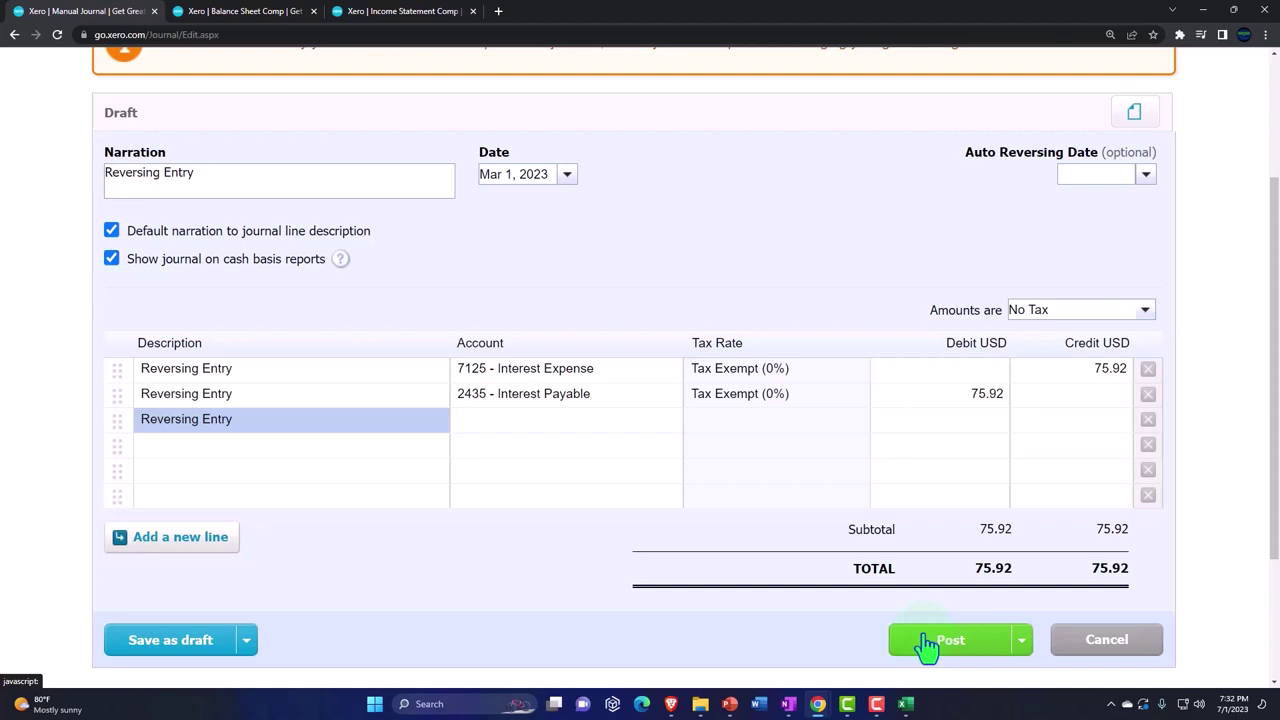
left_click(926, 642)
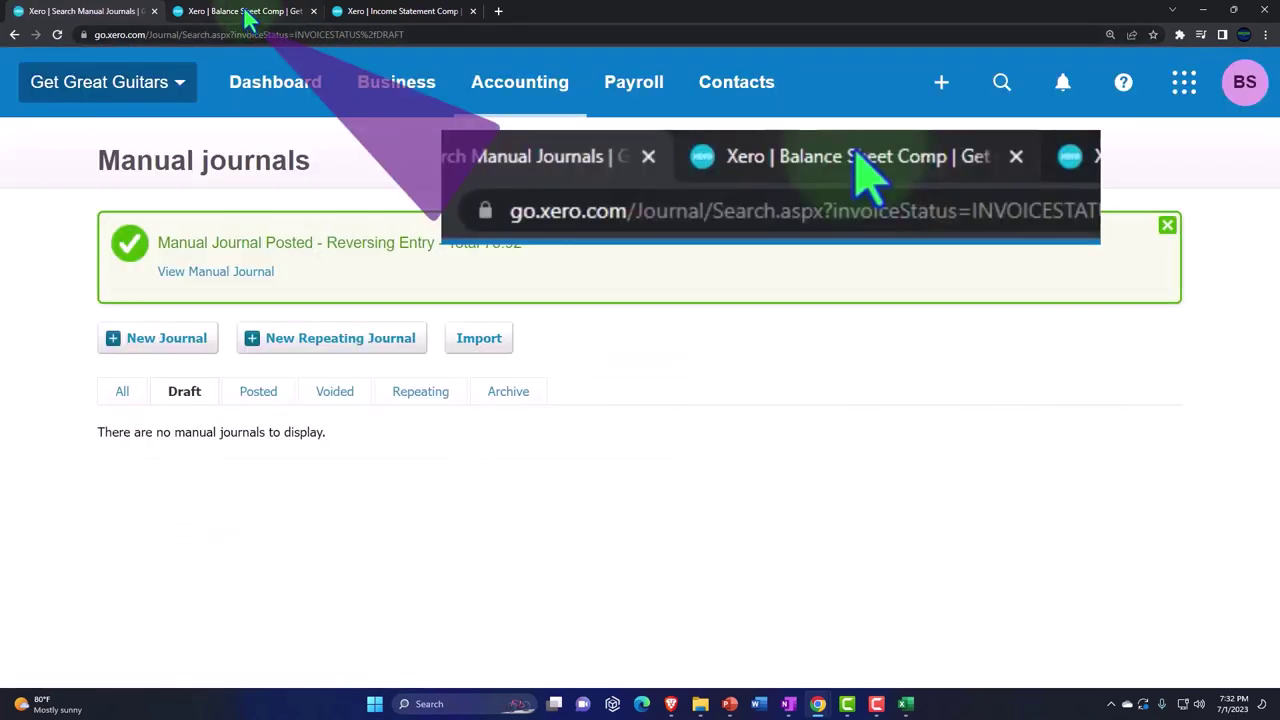
- Refresh the Balance Sheet Comp report in Xero and review its assets and liabilities for the posted reversing entry
left_click(246, 14)
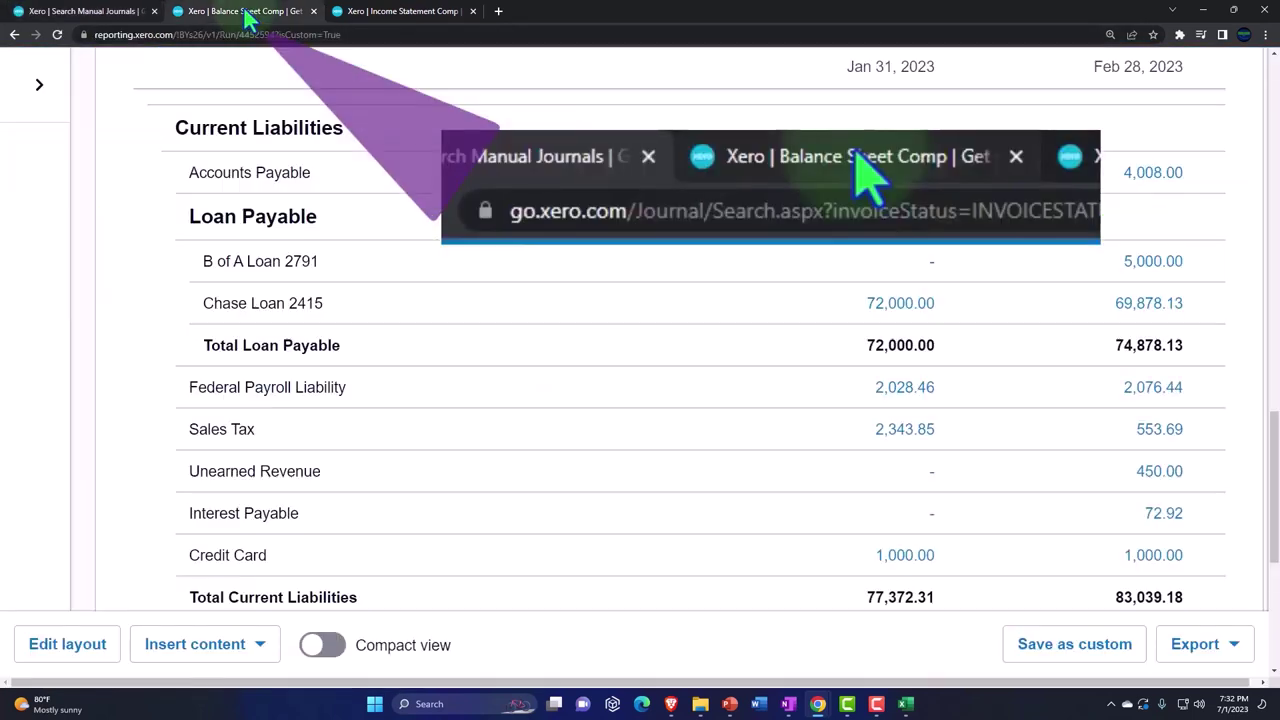
scroll(491, 386, "up", 10)
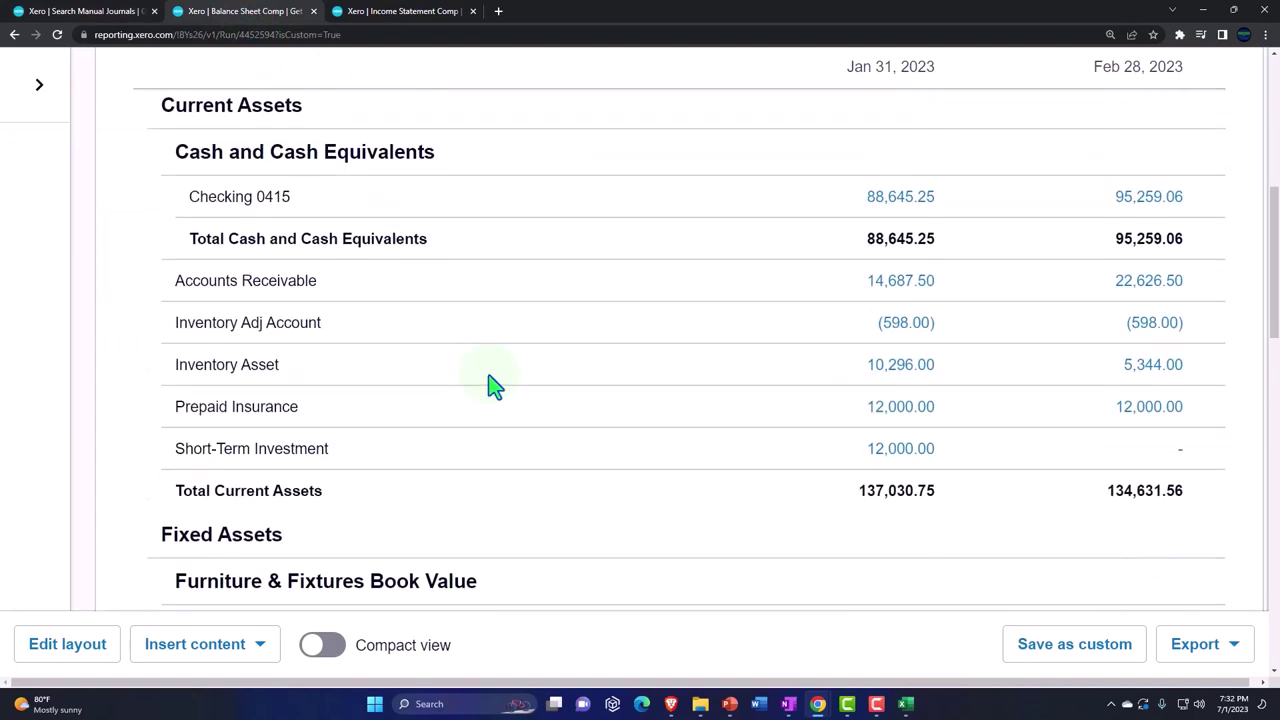
scroll(491, 386, "up", 5)
left_click(1191, 292)
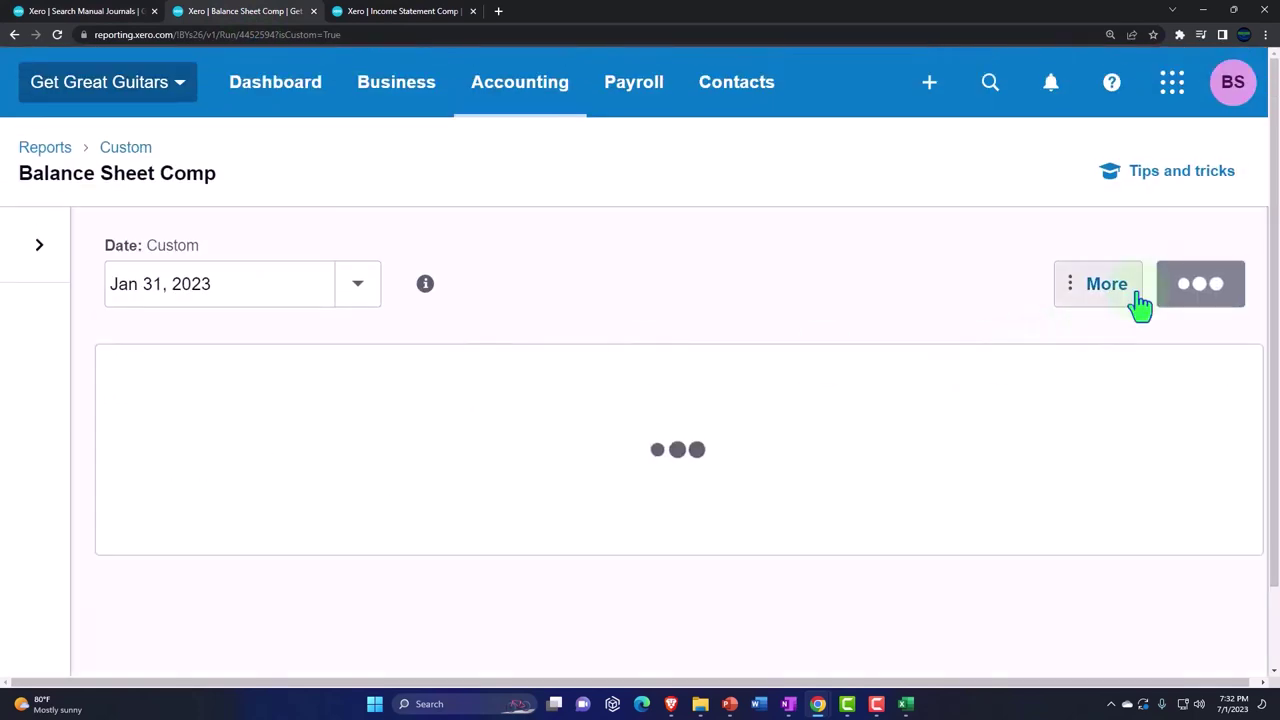
scroll(600, 274, "down", 3)
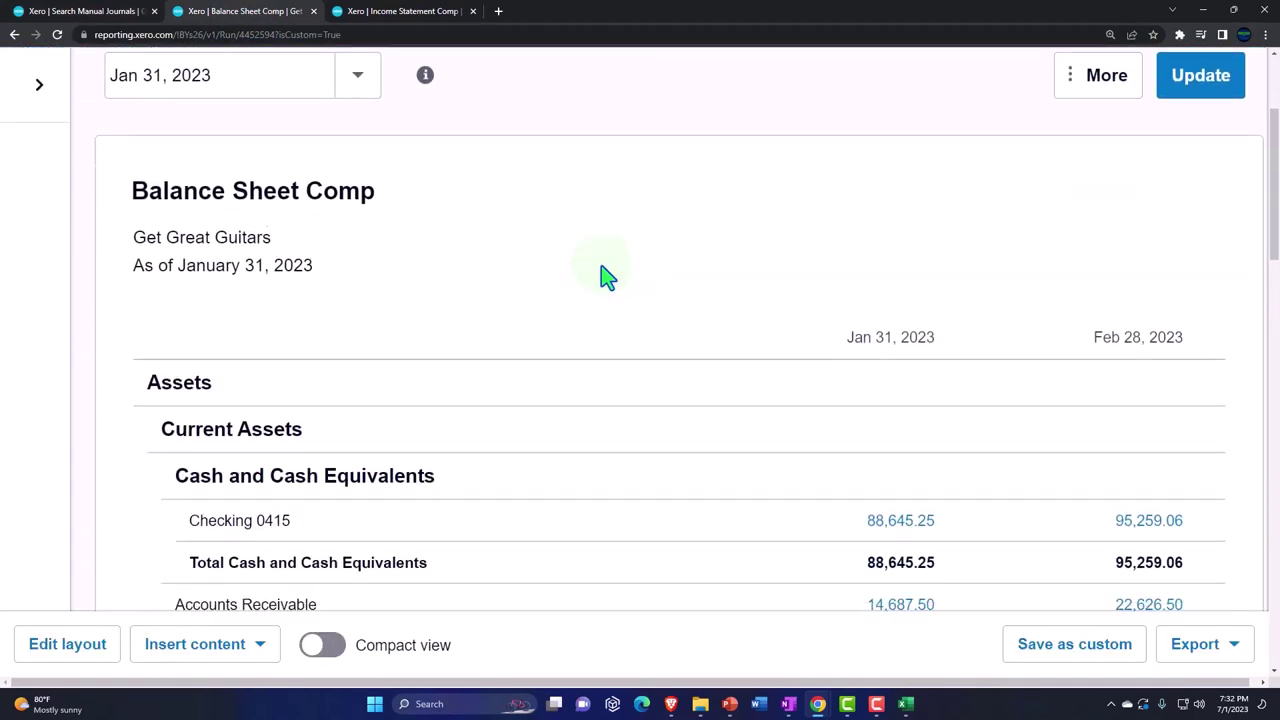
scroll(605, 275, "down", 2)
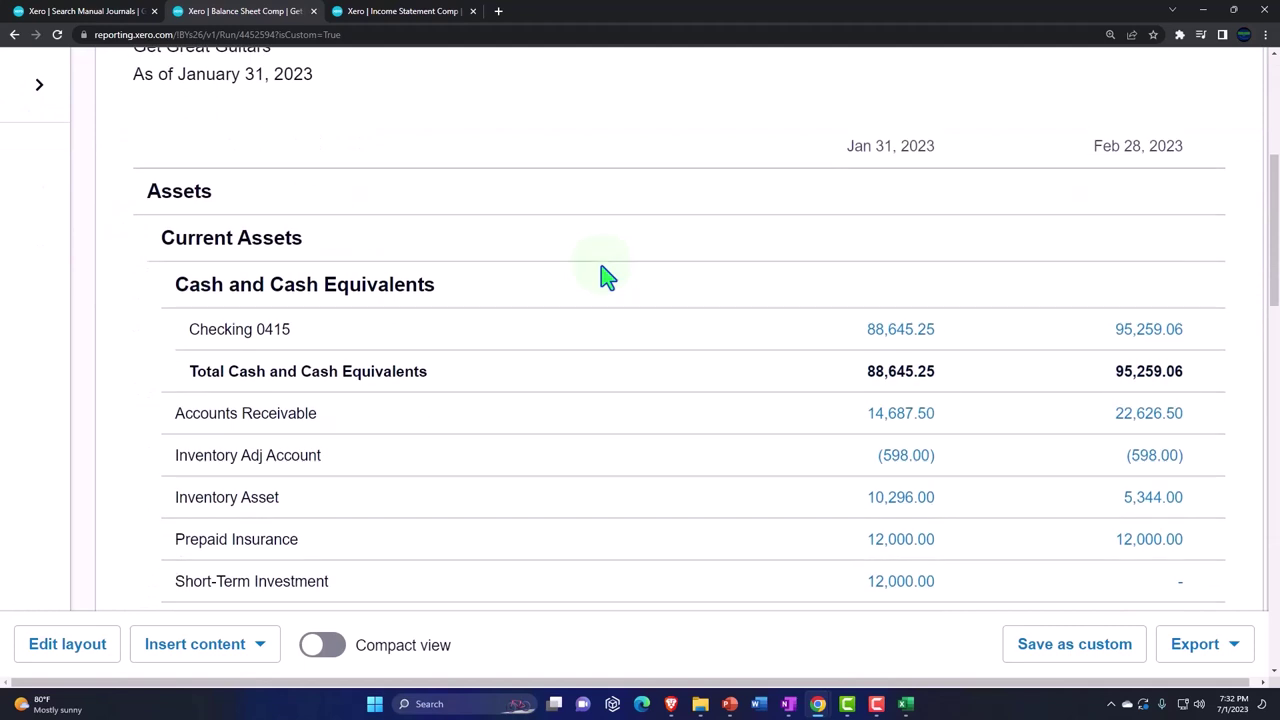
scroll(603, 275, "down", 3)
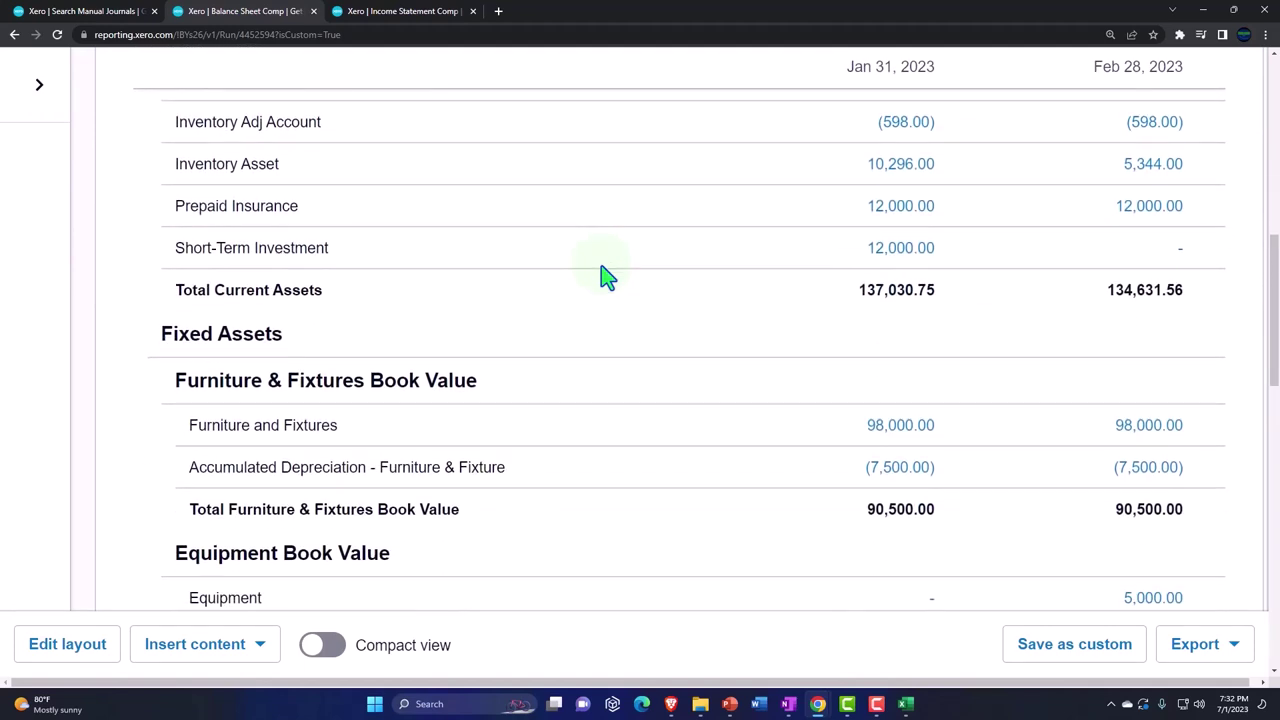
scroll(605, 277, "down", 1)
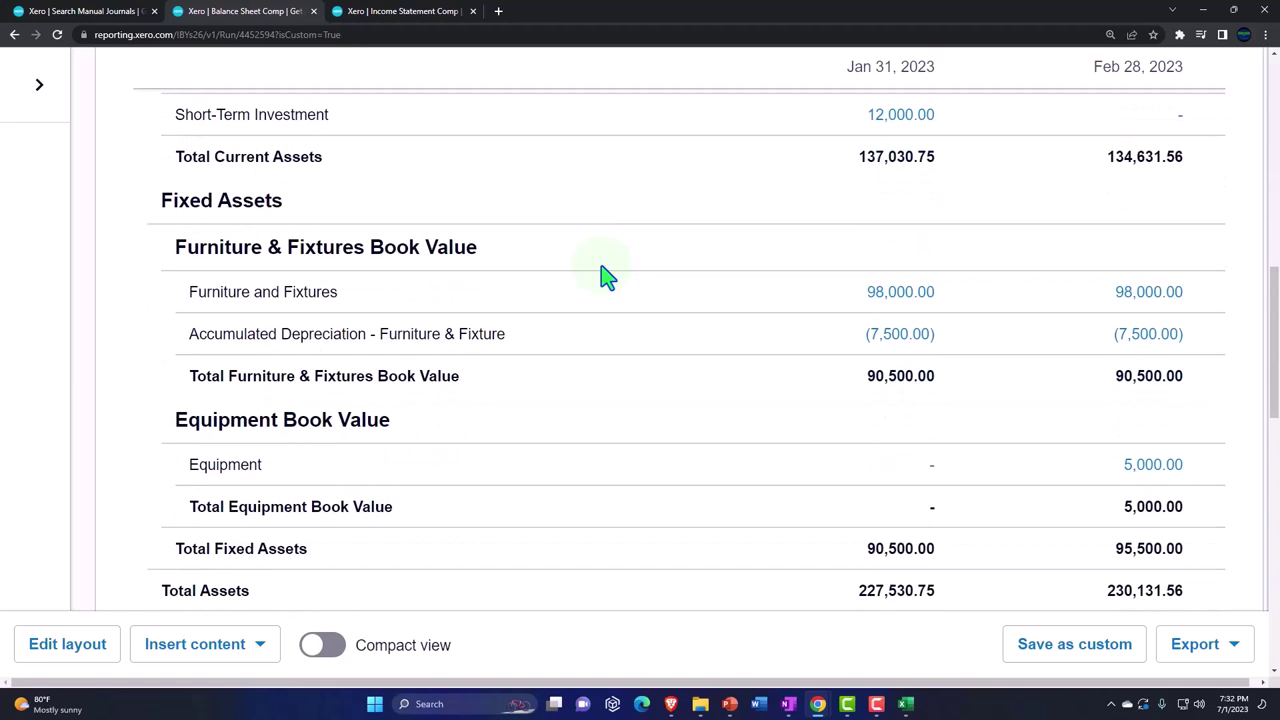
scroll(605, 276, "down", 1)
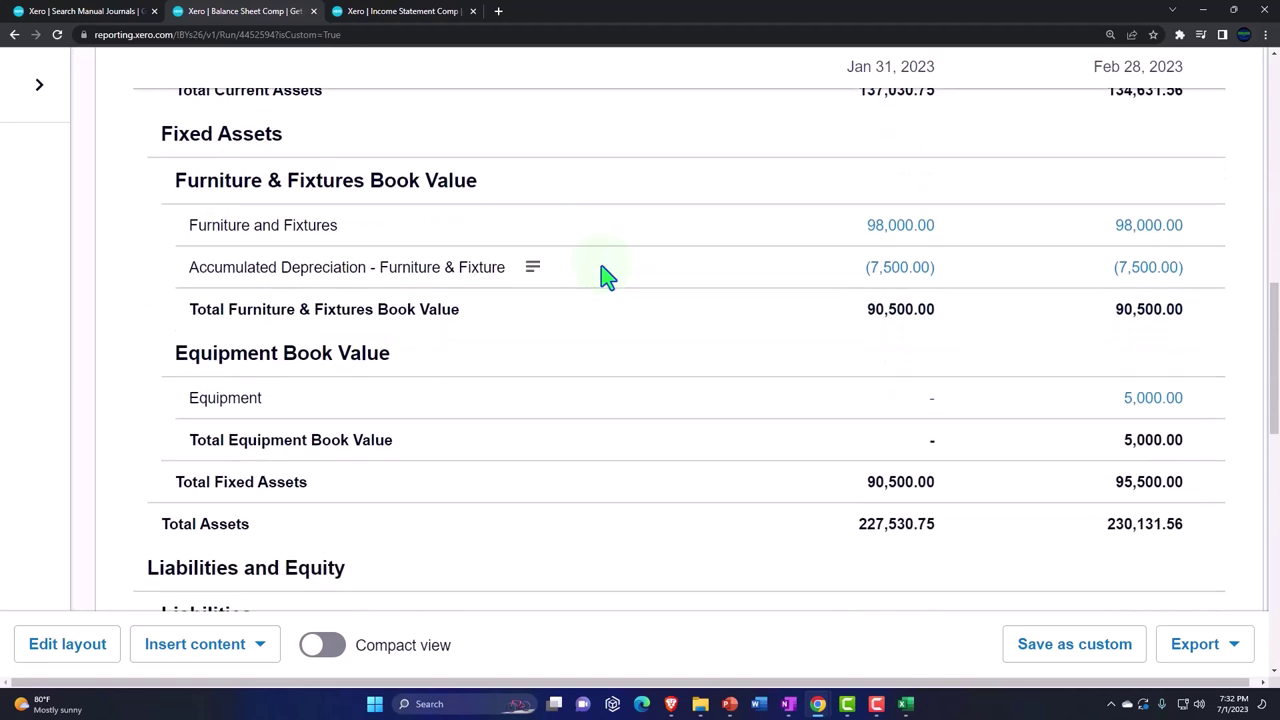
scroll(605, 276, "down", 3)
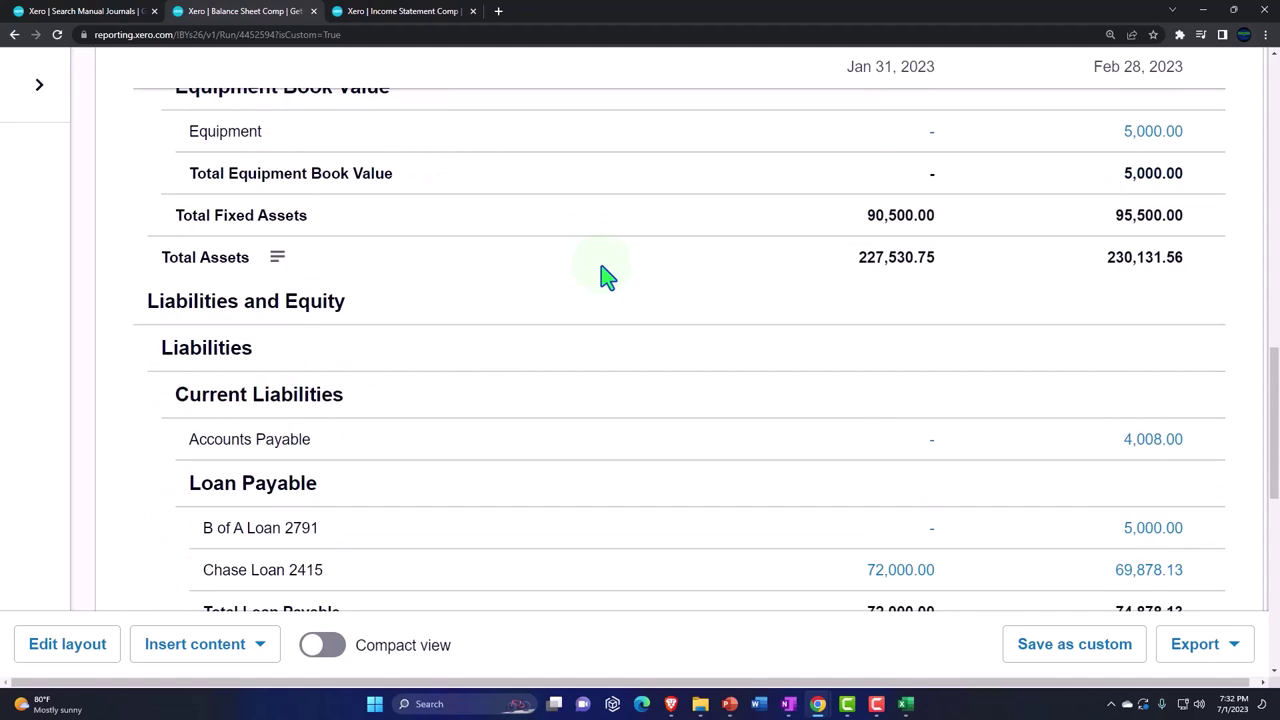
- Open the Balance Sheet Comp layout for editing and add a new date column
scroll(600, 300, "up", 12)
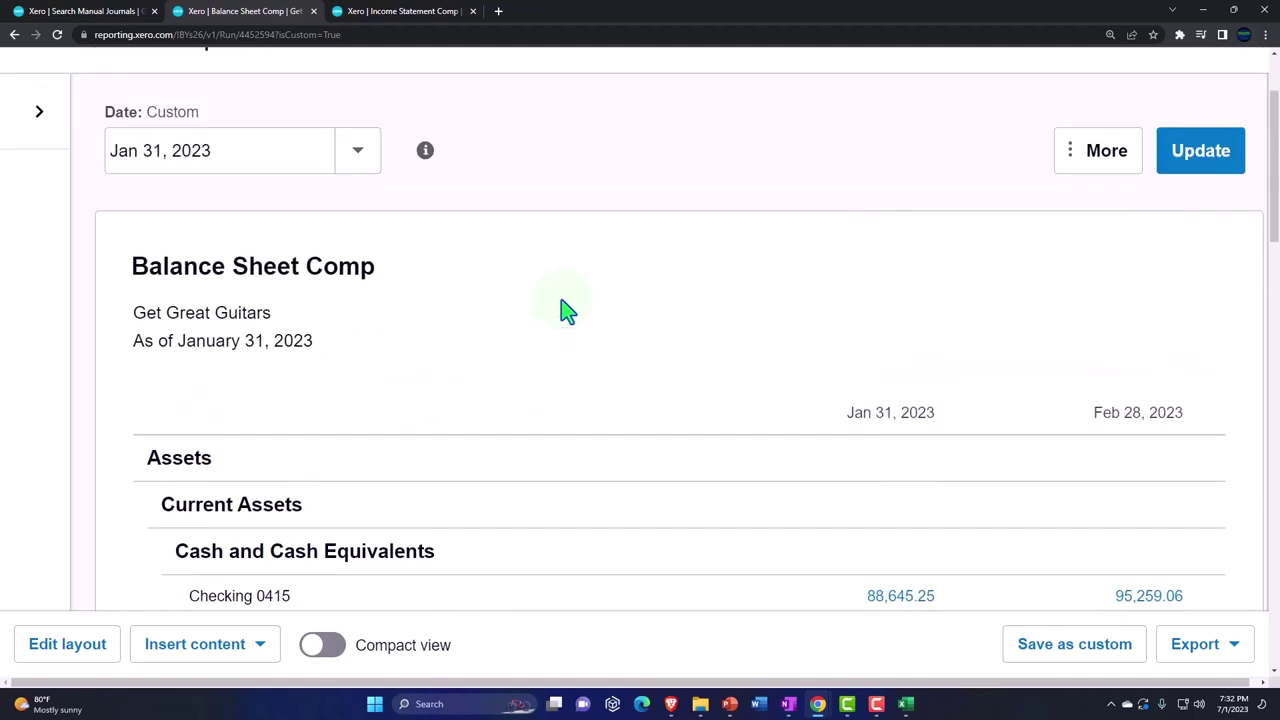
scroll(567, 311, "up", 2)
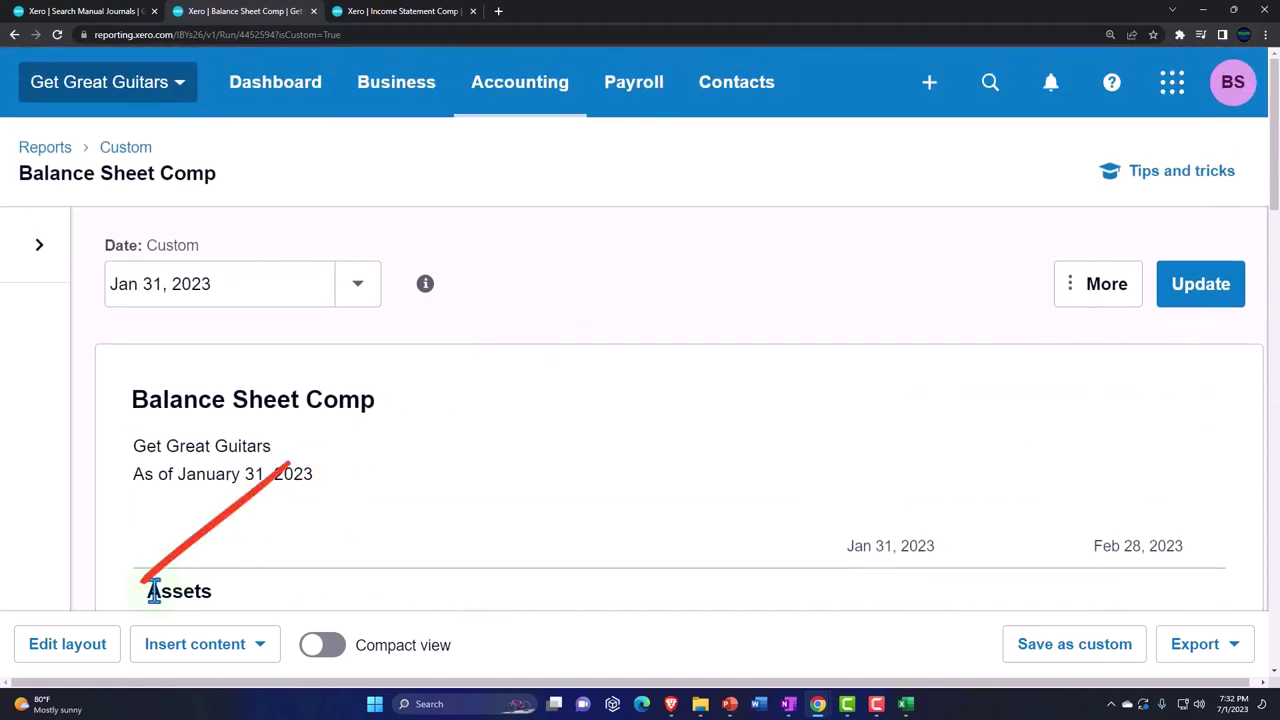
left_click(98, 648)
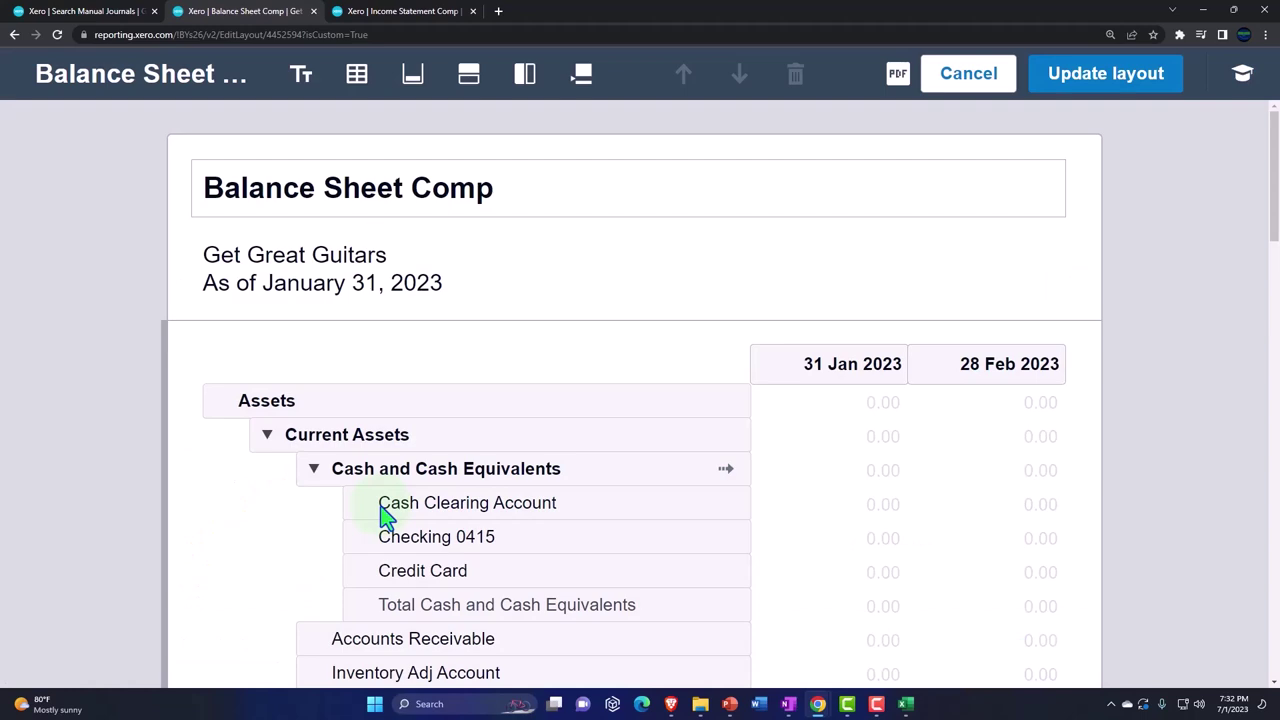
left_click(524, 75)
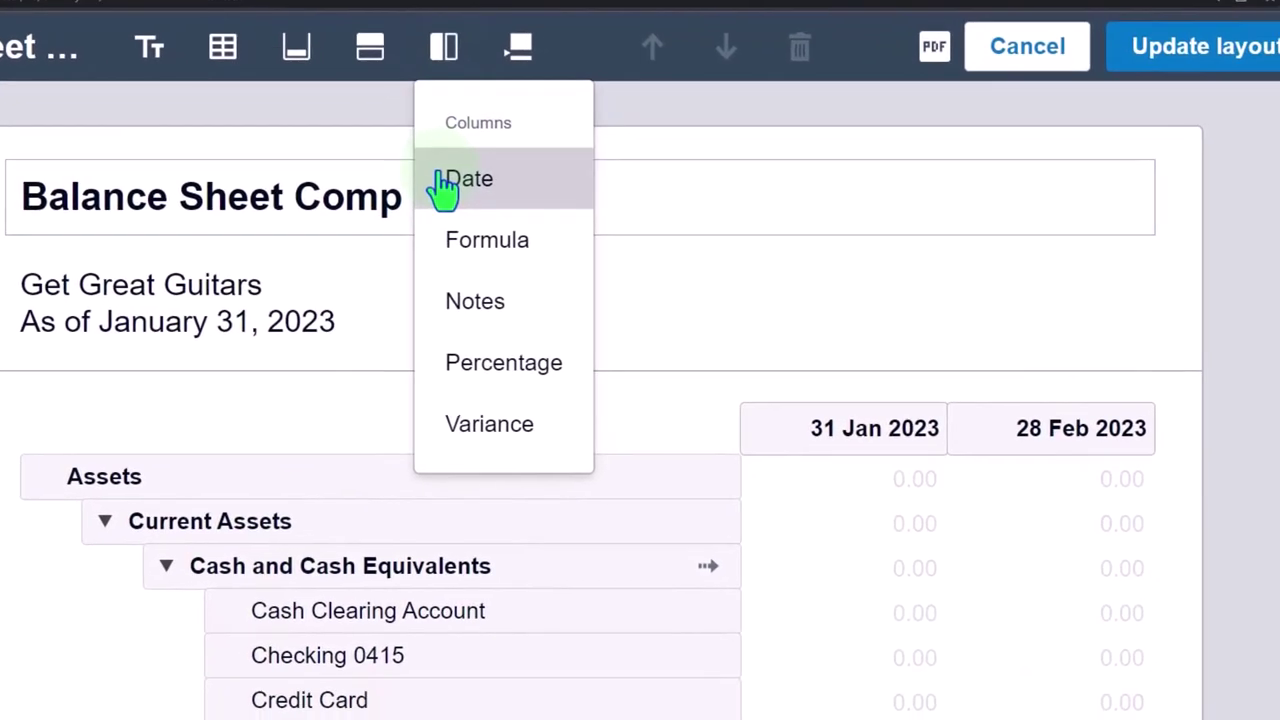
left_click(505, 223)
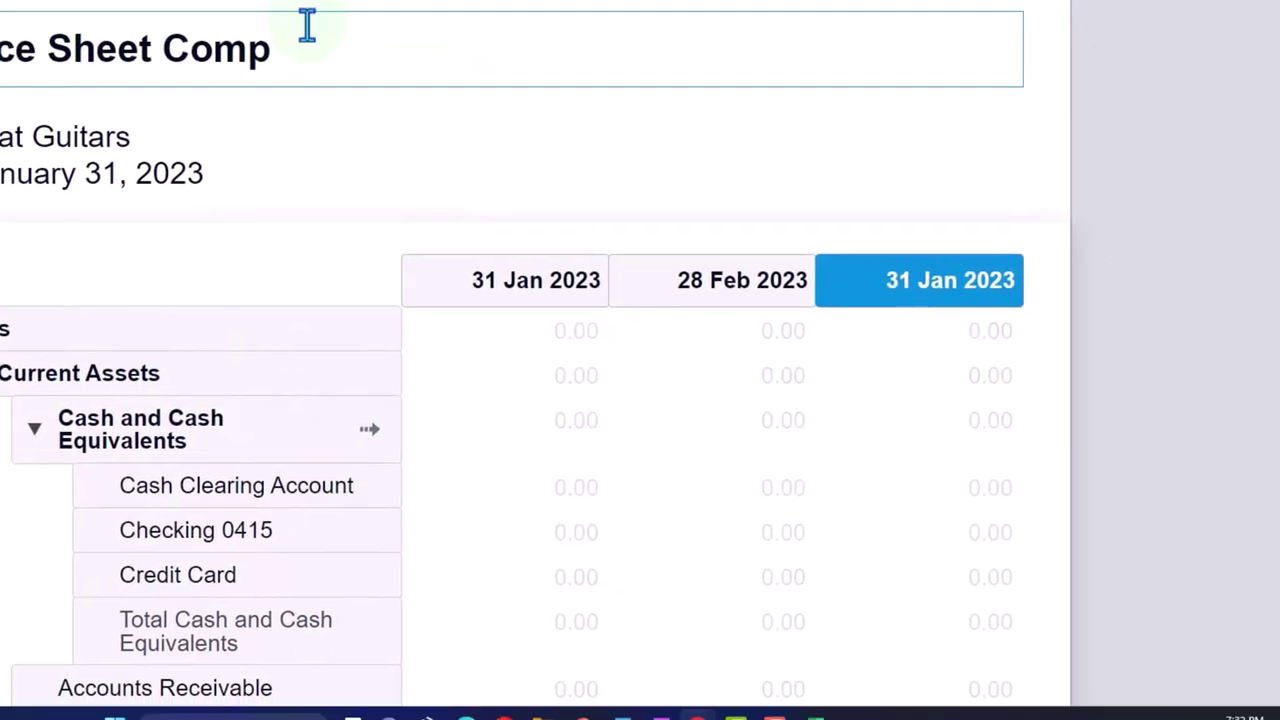
- Set the added column's end-of-month date to 31 Mar 2023 and apply the updated report layout
left_click(937, 299)
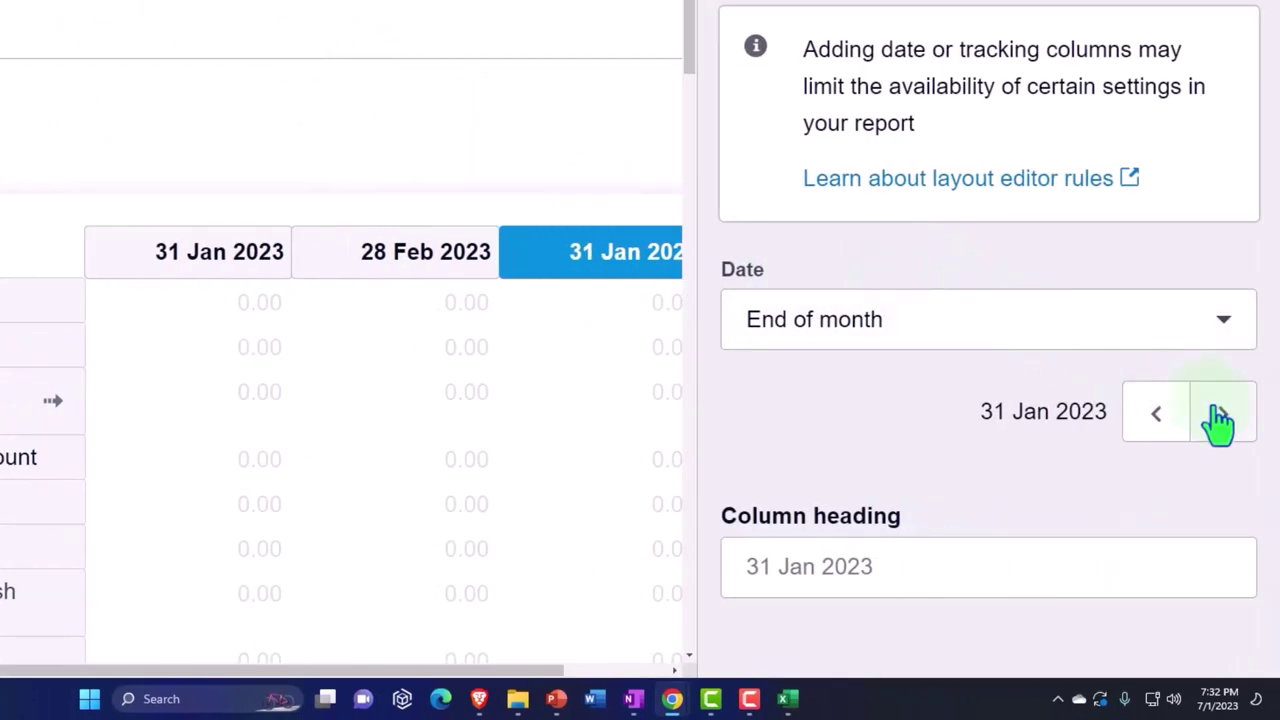
left_click(1219, 415)
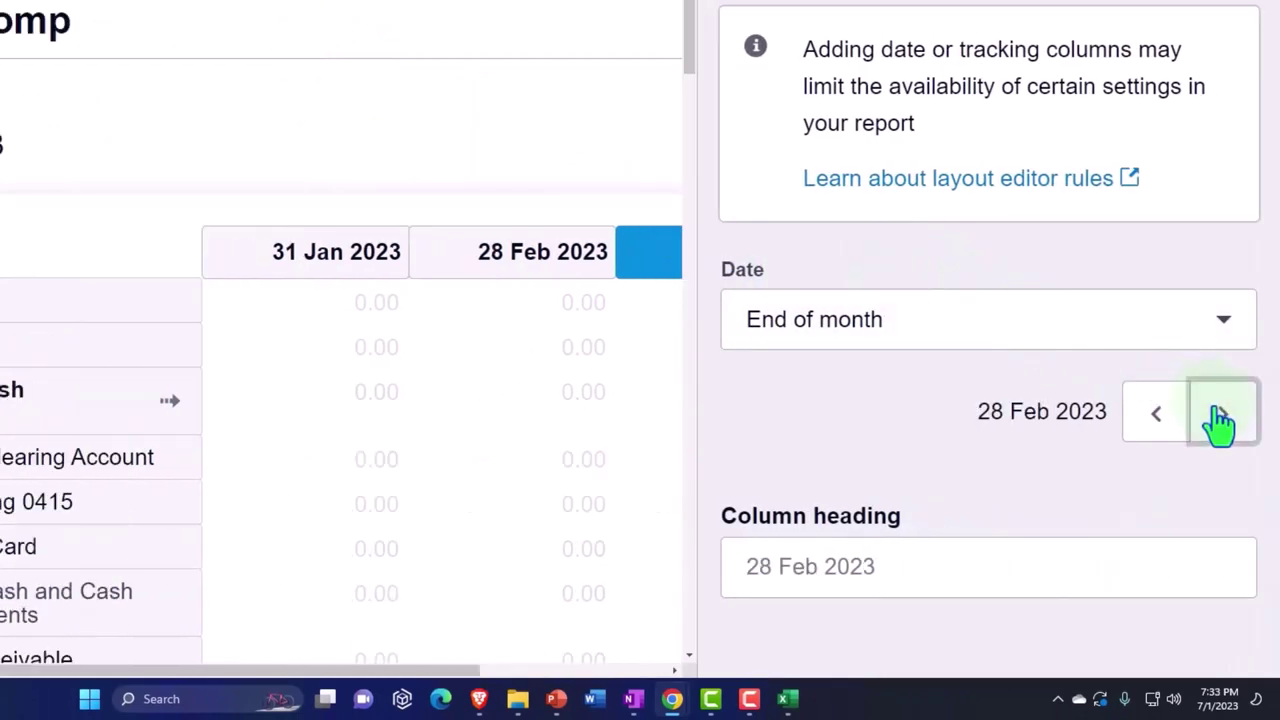
left_click(1219, 415)
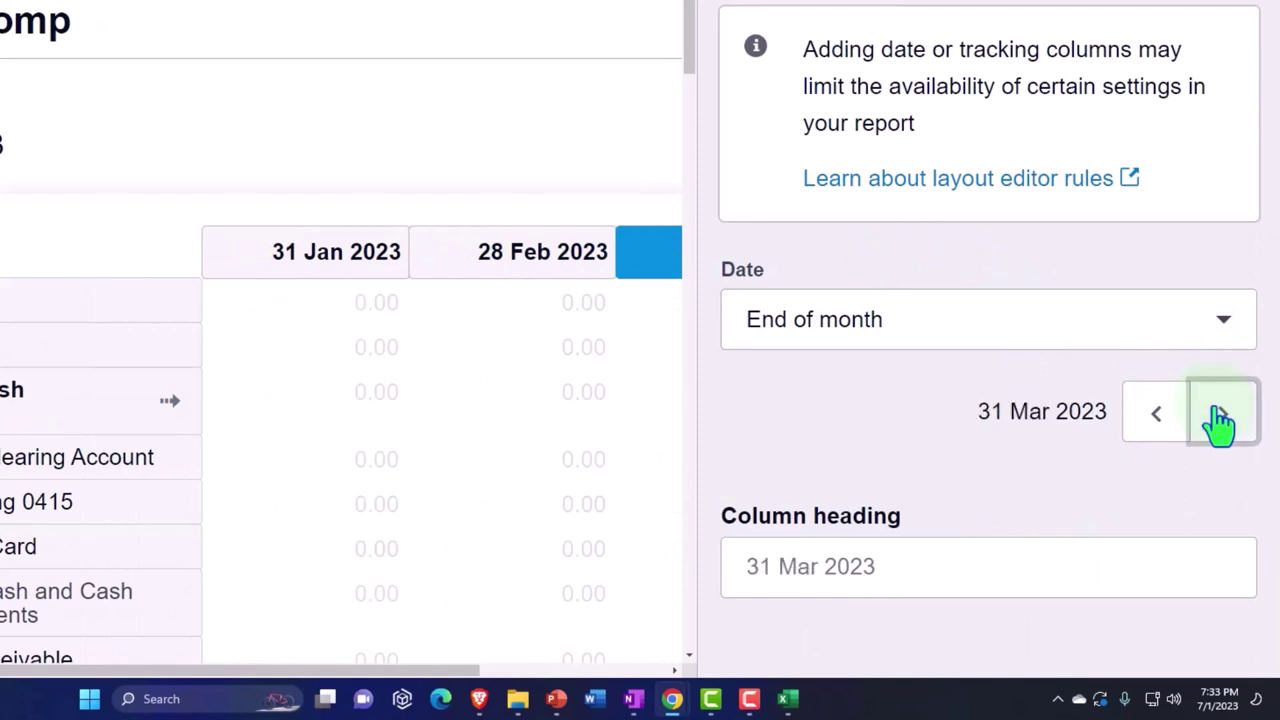
left_click_drag(457, 670, 614, 672)
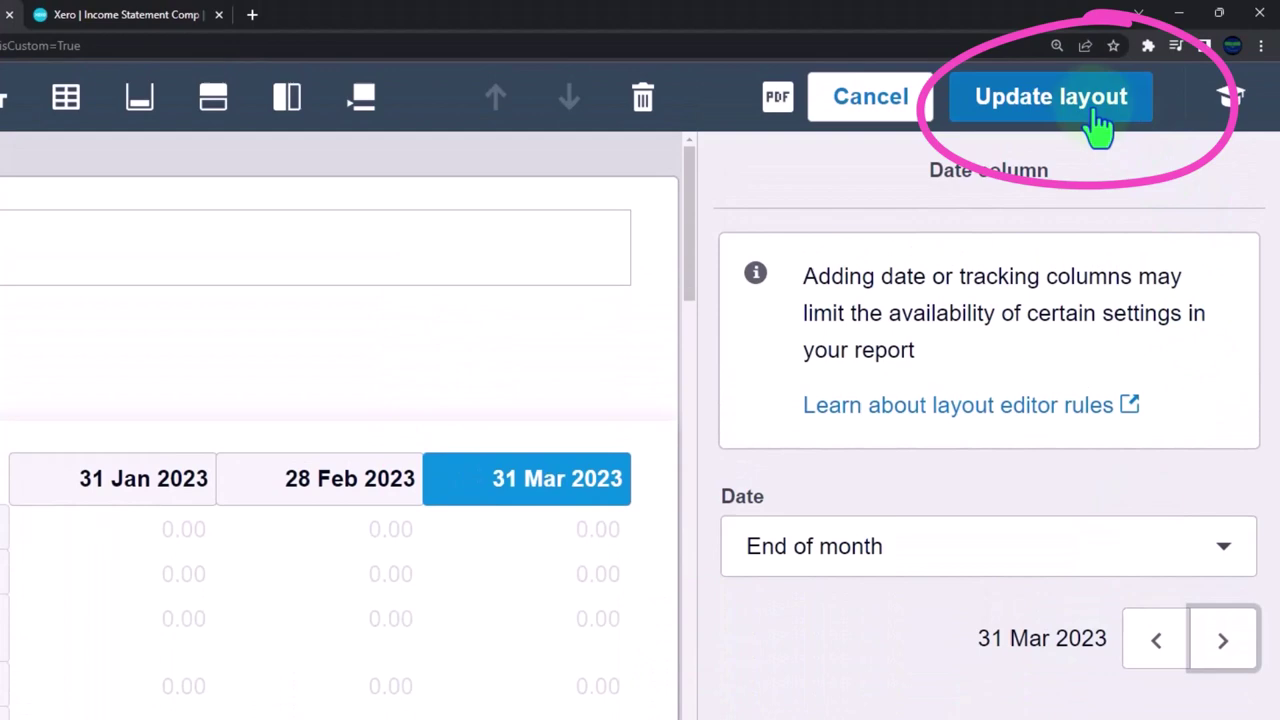
left_click(1099, 3)
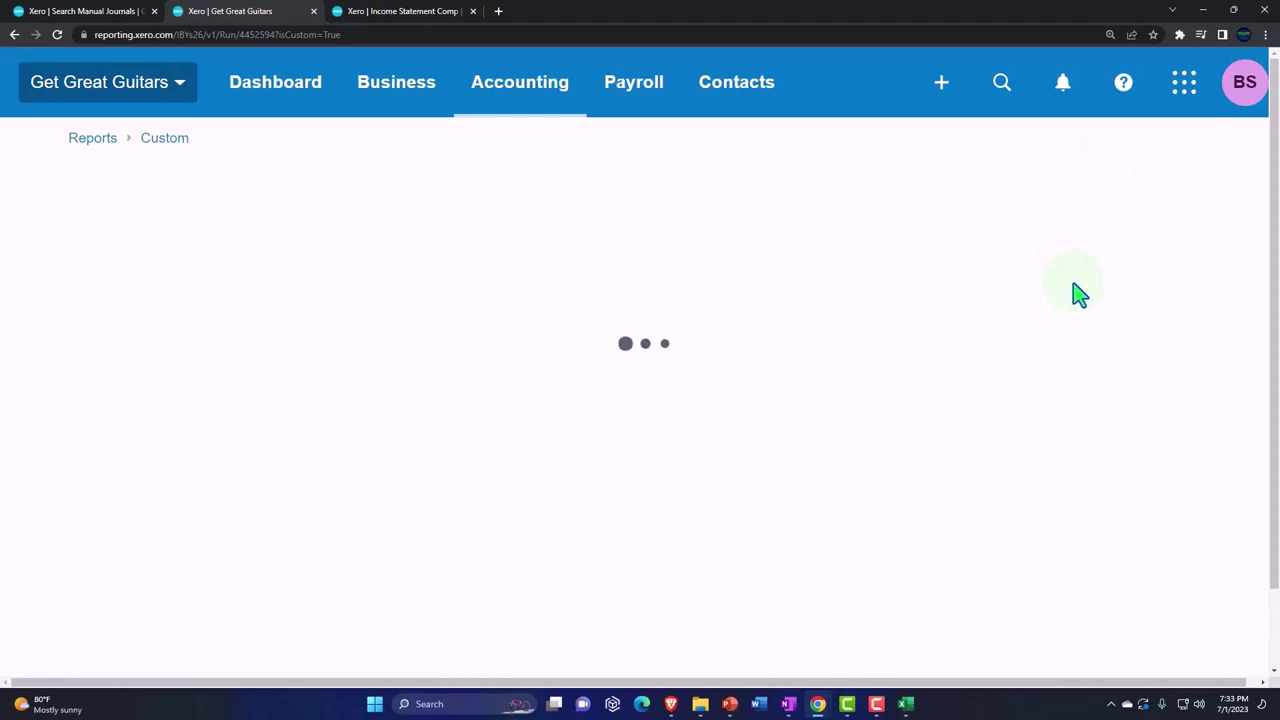
- Save the updated report as a custom report named Balance Sheet Comp and dismiss the notification
scroll(1066, 314, "down", 3)
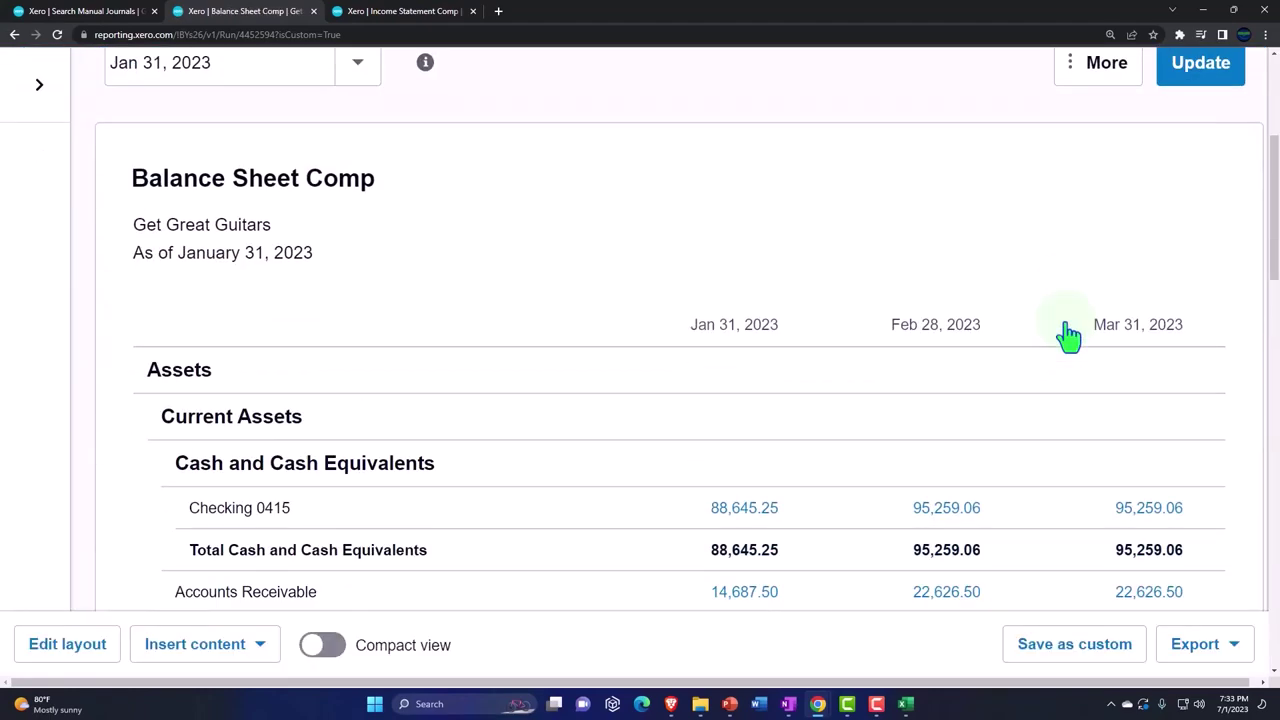
scroll(1066, 334, "down", 3)
left_click(1096, 656)
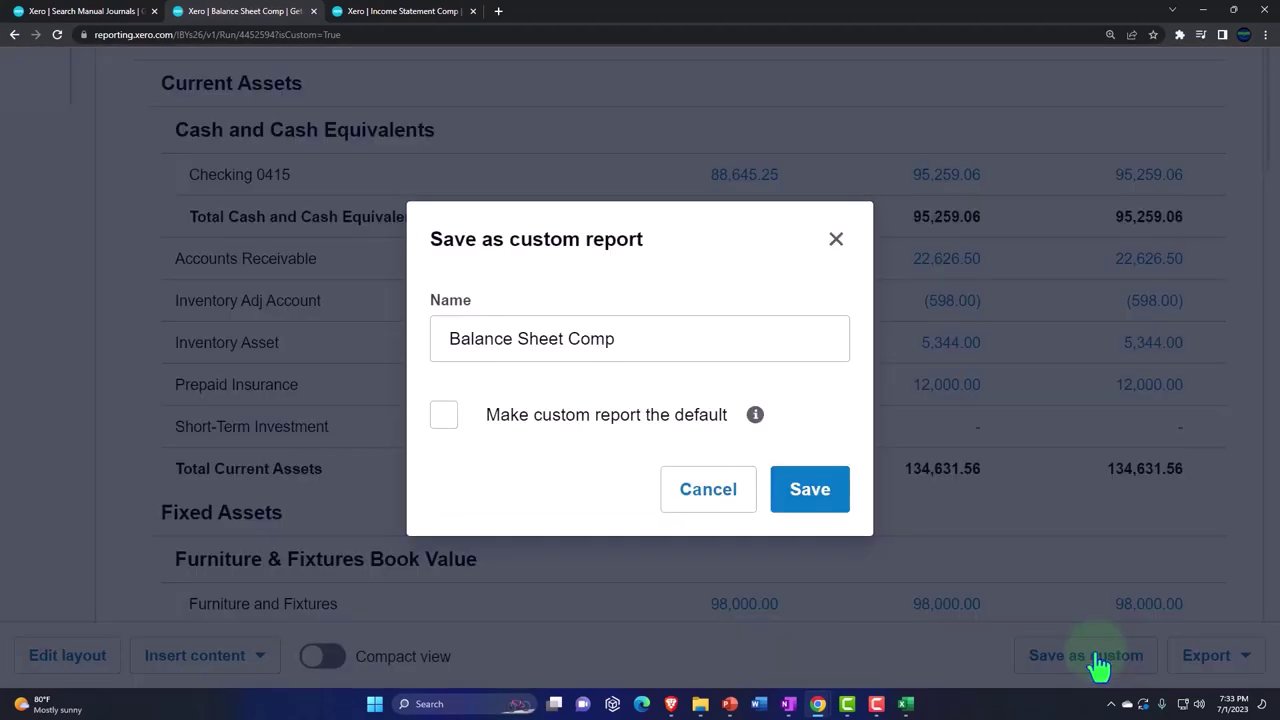
left_click(833, 497)
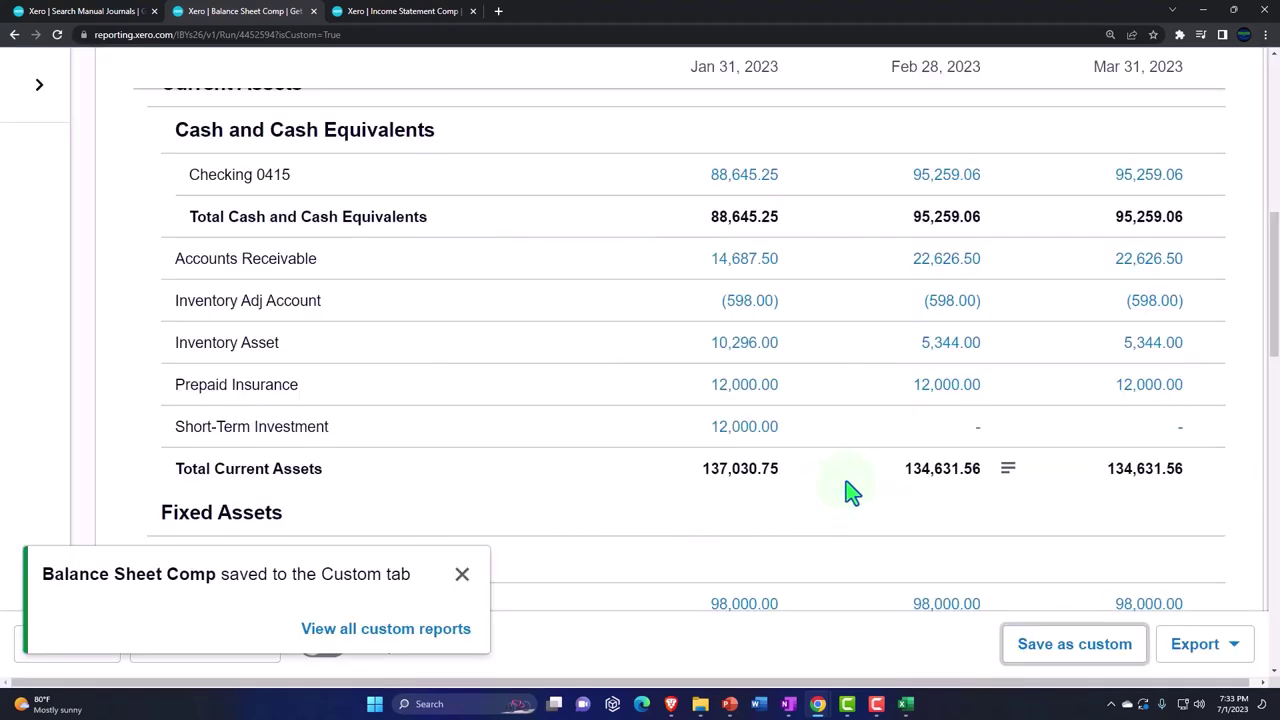
left_click(468, 578)
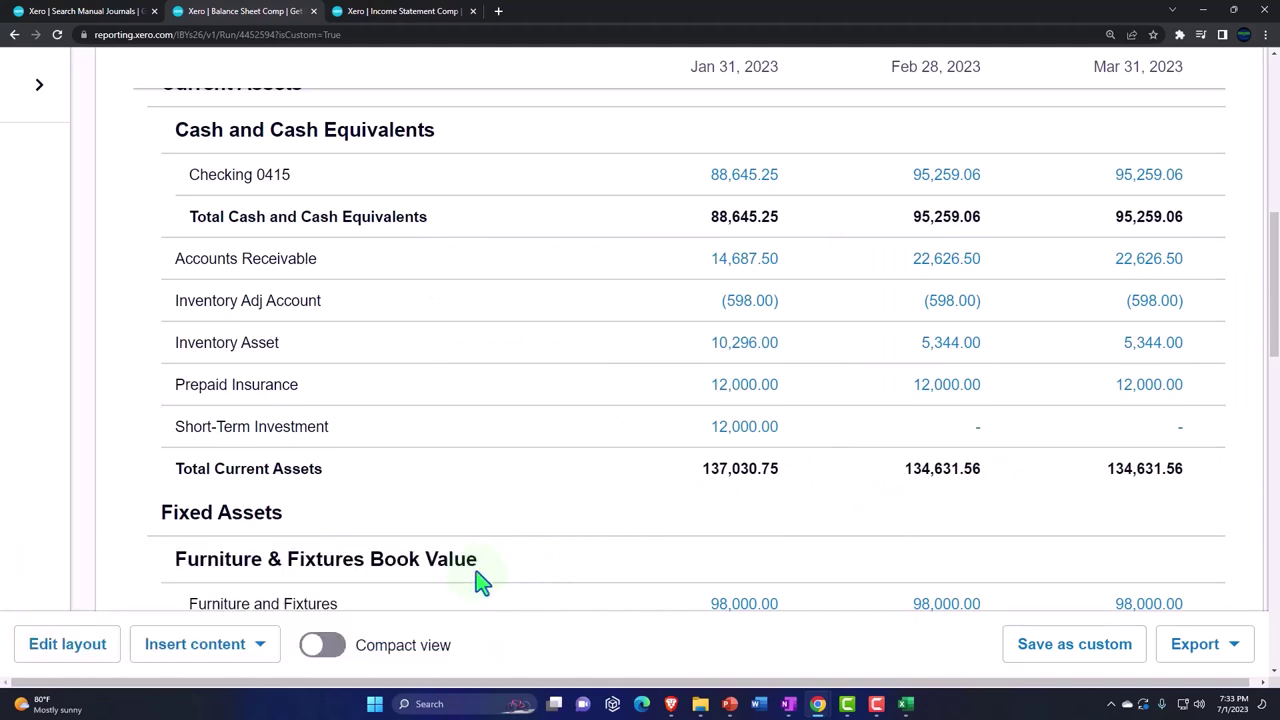
- Examine Interest Payable on the balance sheet and open the account transactions behind its Mar 31, 2023 amount
scroll(508, 540, "down", 1)
scroll(508, 540, "down", 2)
scroll(508, 536, "up", 3)
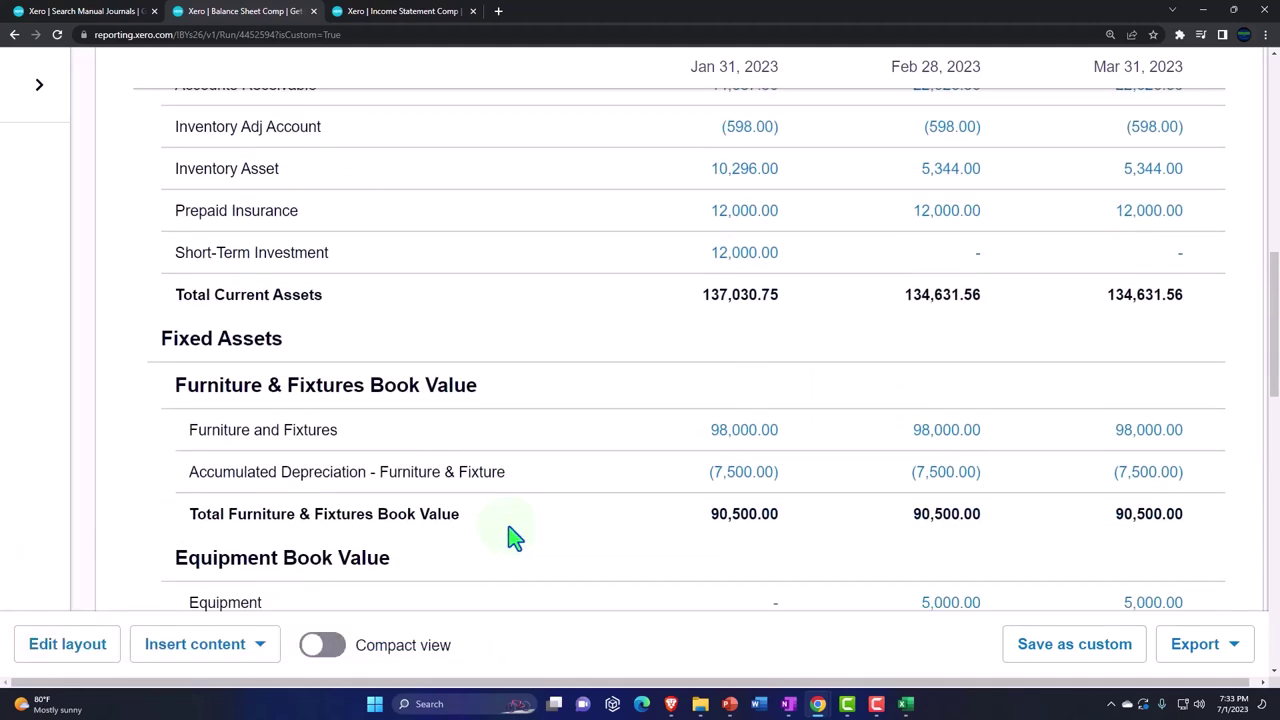
scroll(510, 537, "down", 7)
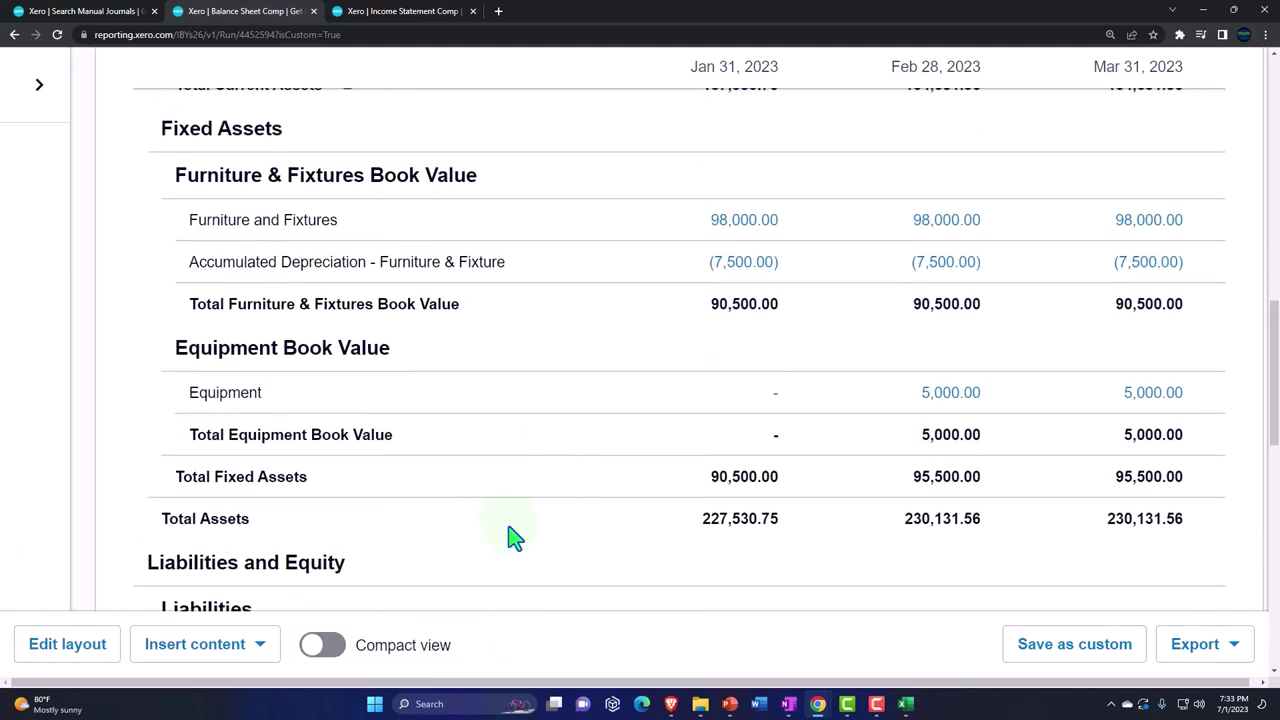
scroll(510, 537, "down", 5)
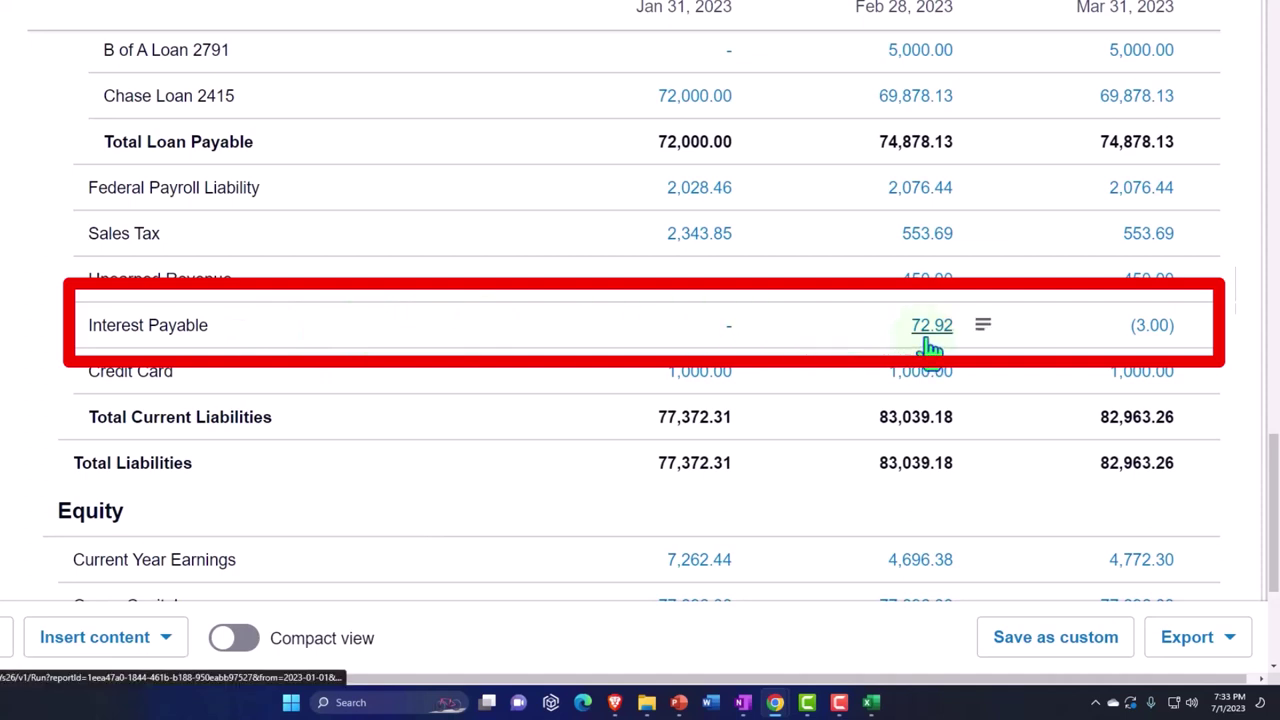
left_click(1150, 343)
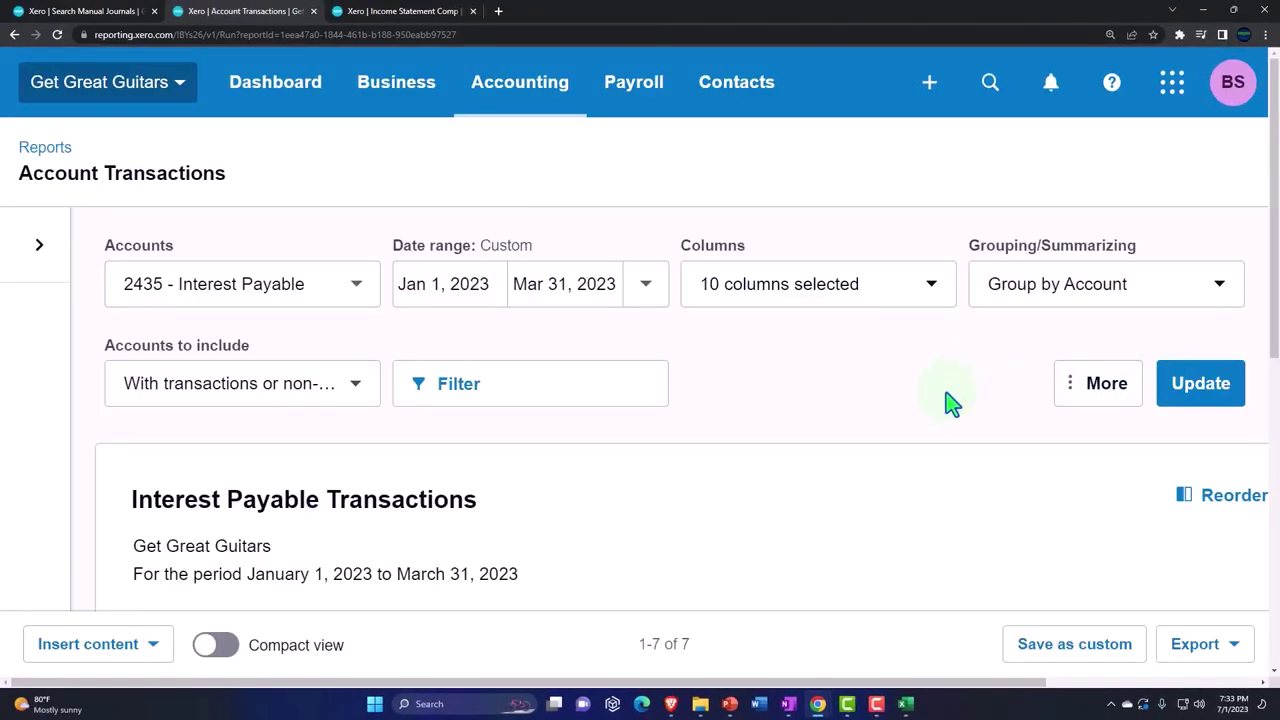
scroll(951, 403, "down", 2)
scroll(951, 403, "down", 3)
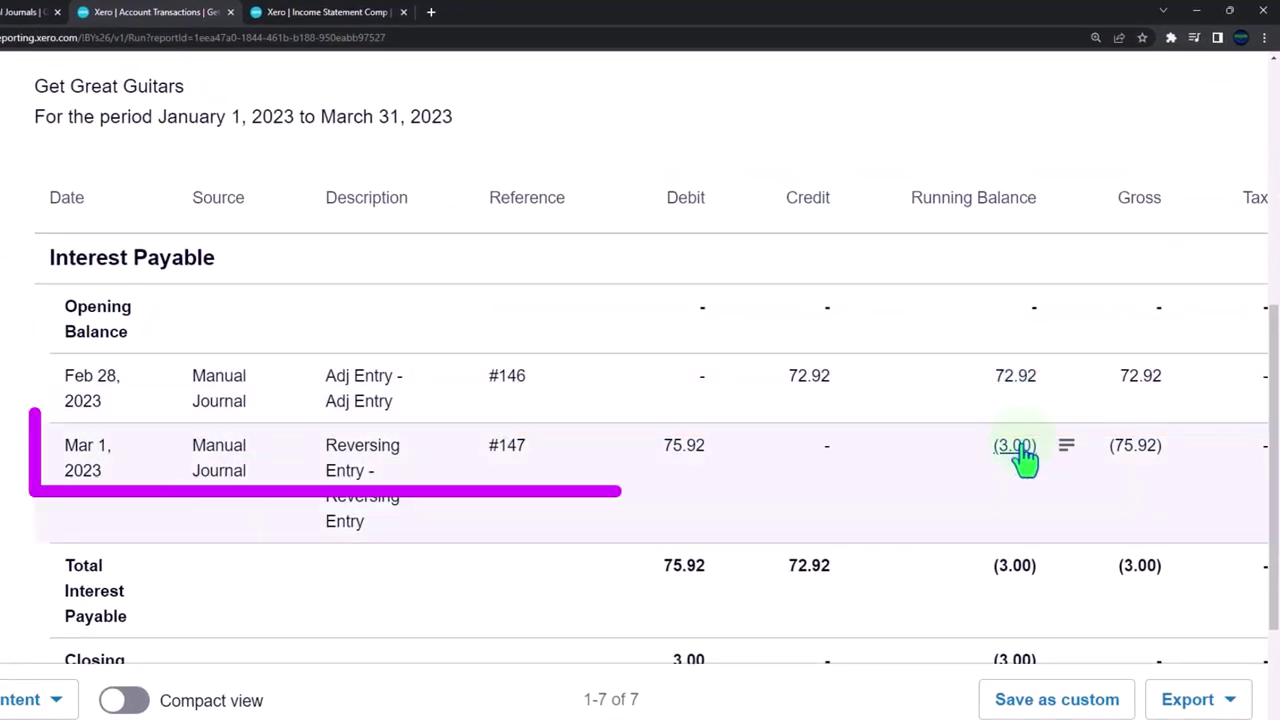
- Open the Mar 1, 2023 reversing manual journal from the Interest Payable transactions for editing
left_click(690, 446)
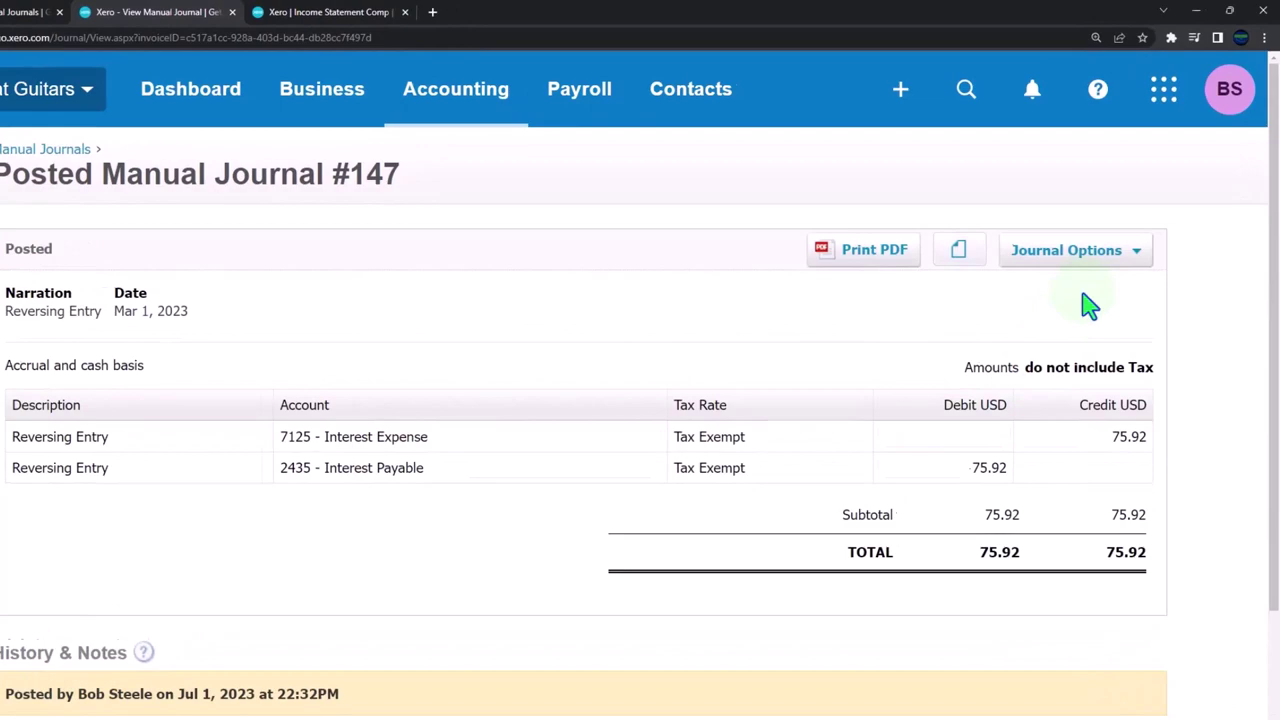
left_click(1088, 231)
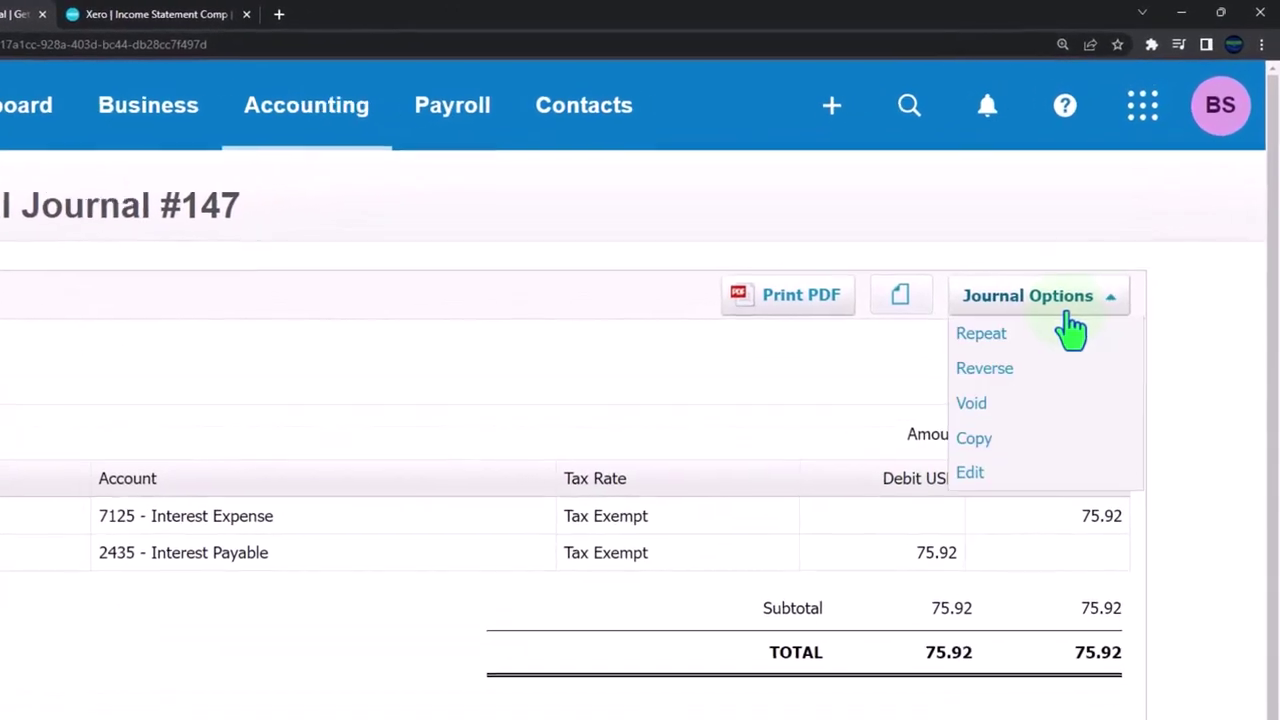
left_click(985, 485)
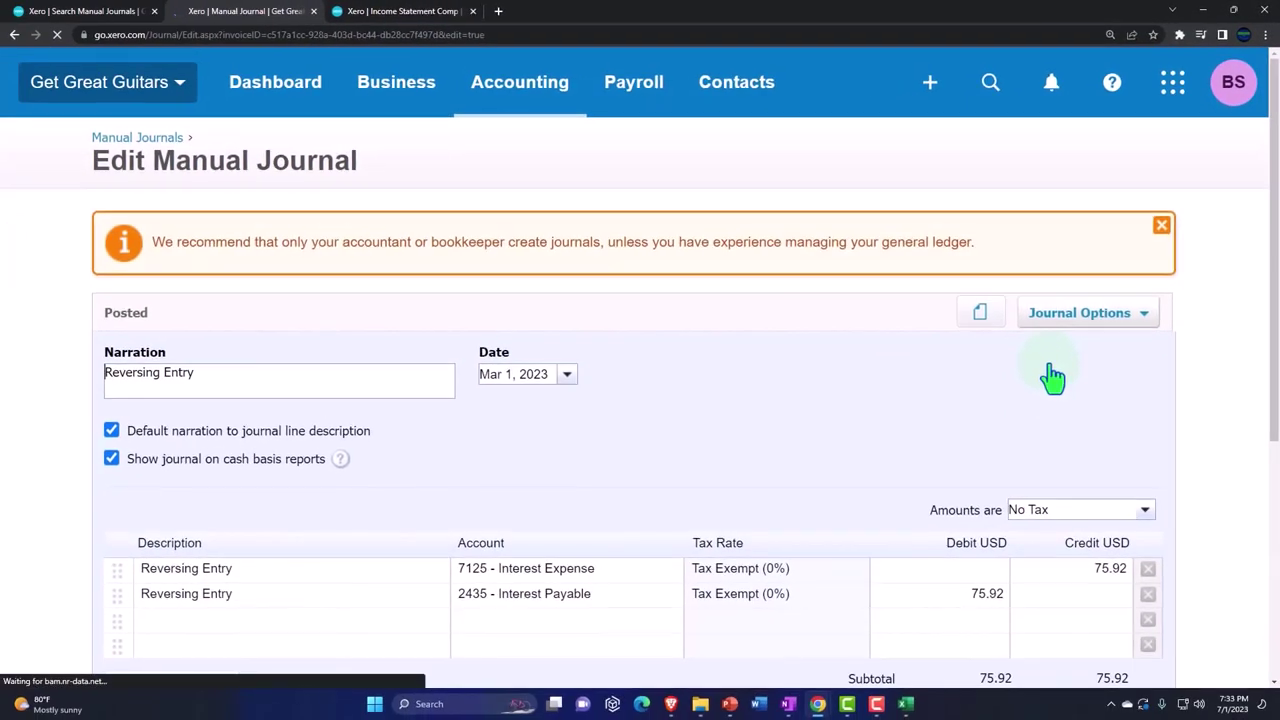
scroll(1053, 377, "down", 1)
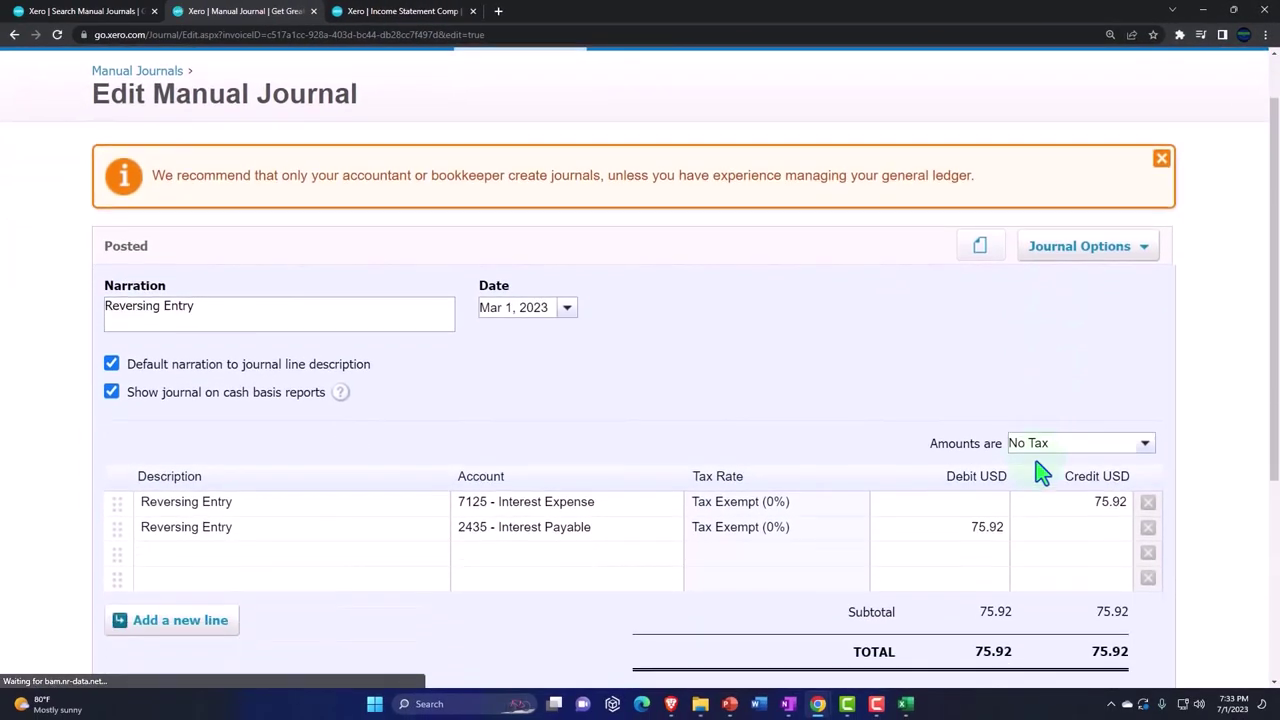
- Check the Interest Expense credit in Excel and set the credit on the journal's Interest Expense line in Xero to 72.92
left_click(905, 704)
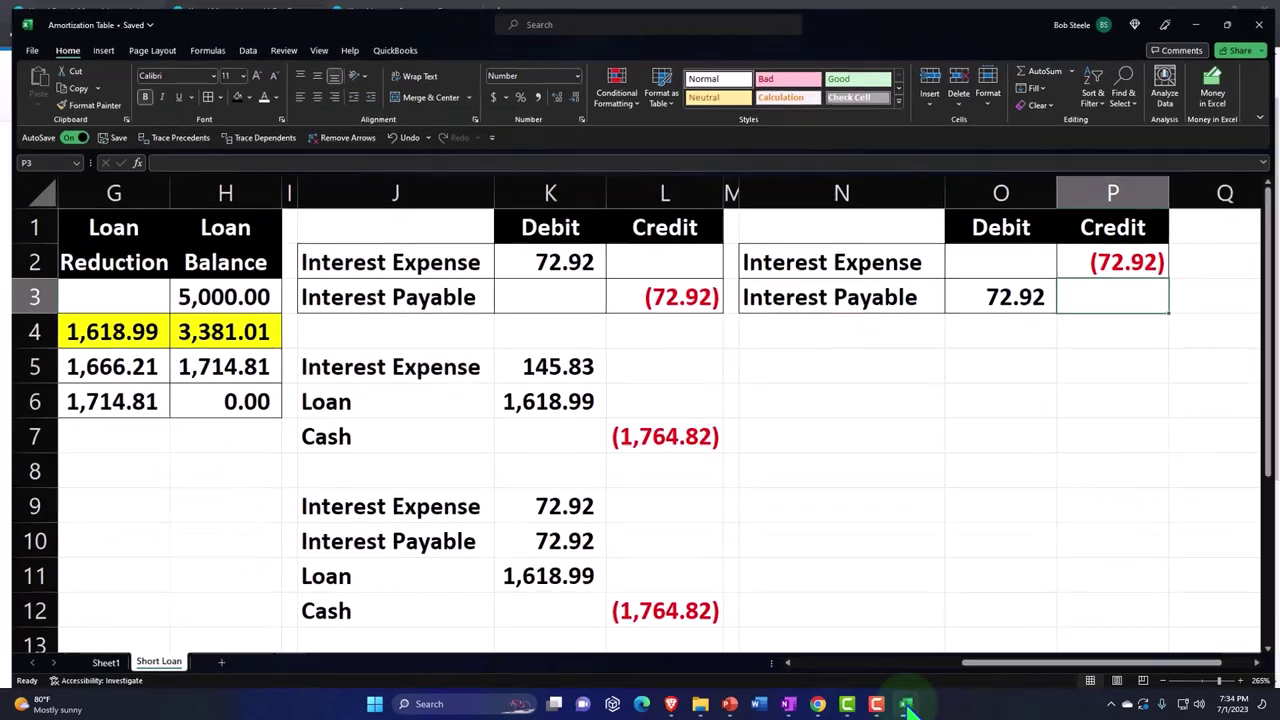
left_click(905, 704)
left_click(1088, 511)
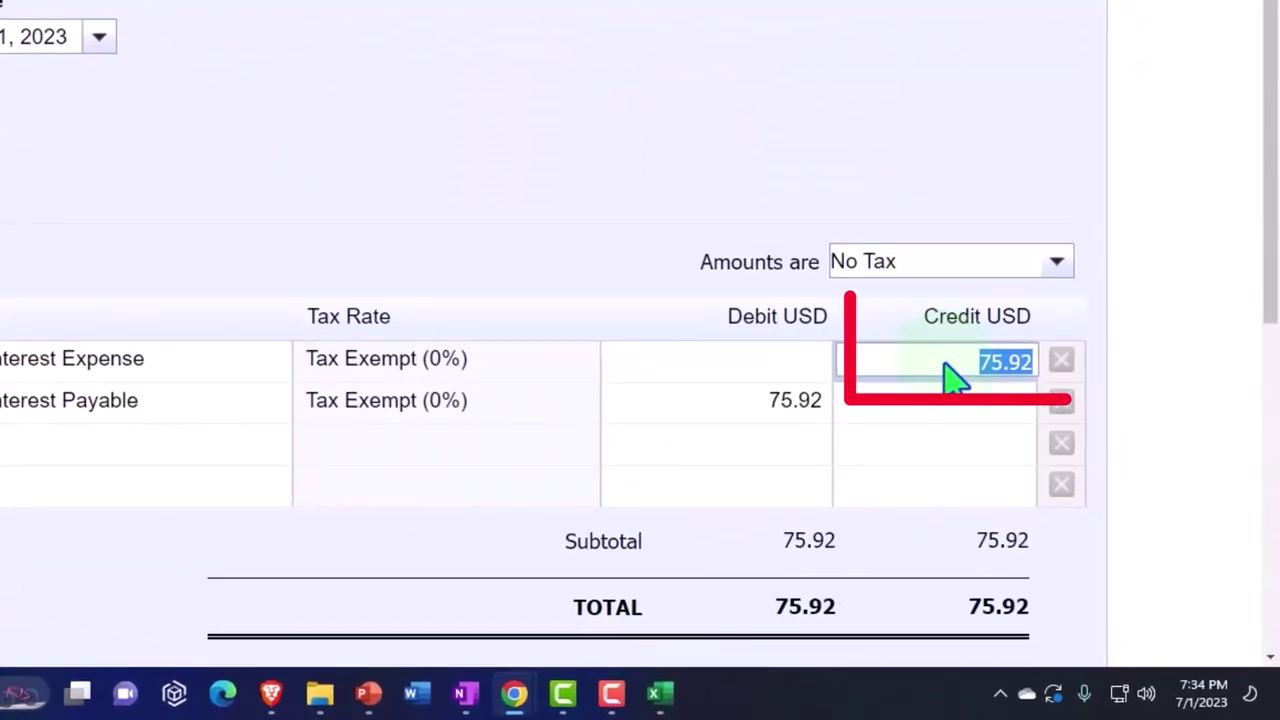
type("7")
key("Tab")
key("Tab")
key("Tab")
key("Tab")
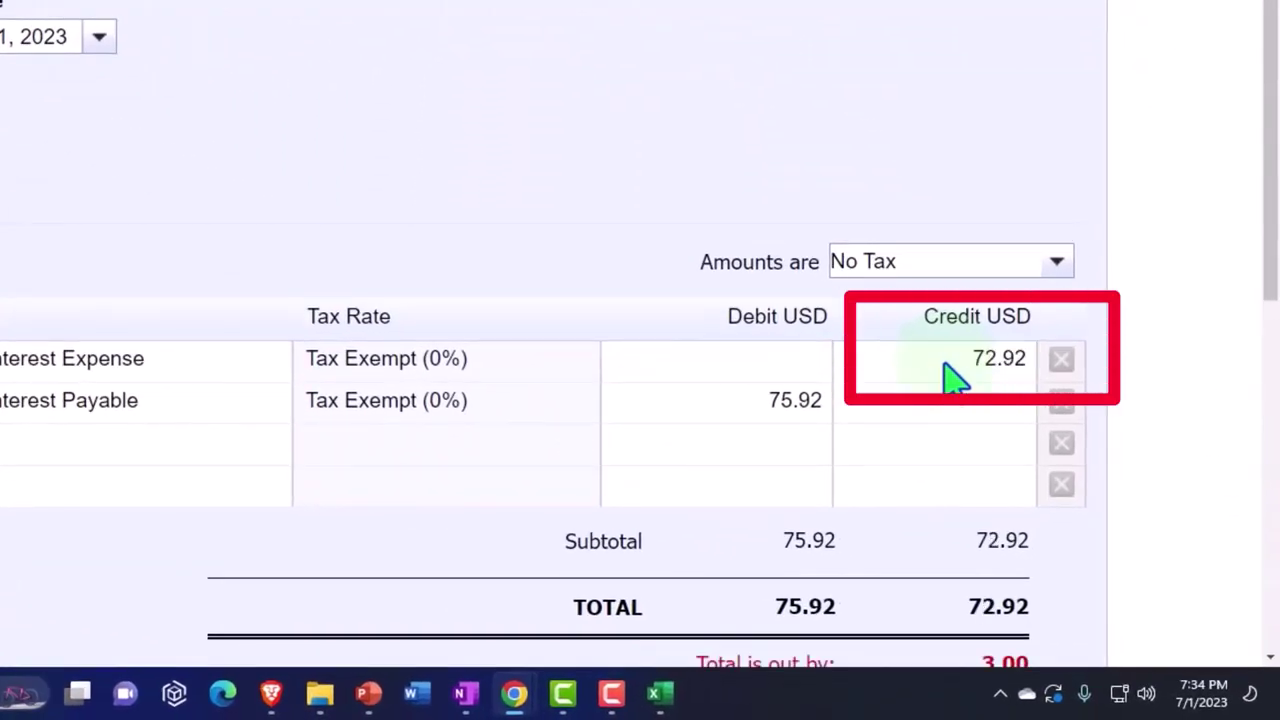
- Set the debit on the Interest Payable line to 72.92 and post the manual journal
type("72.92")
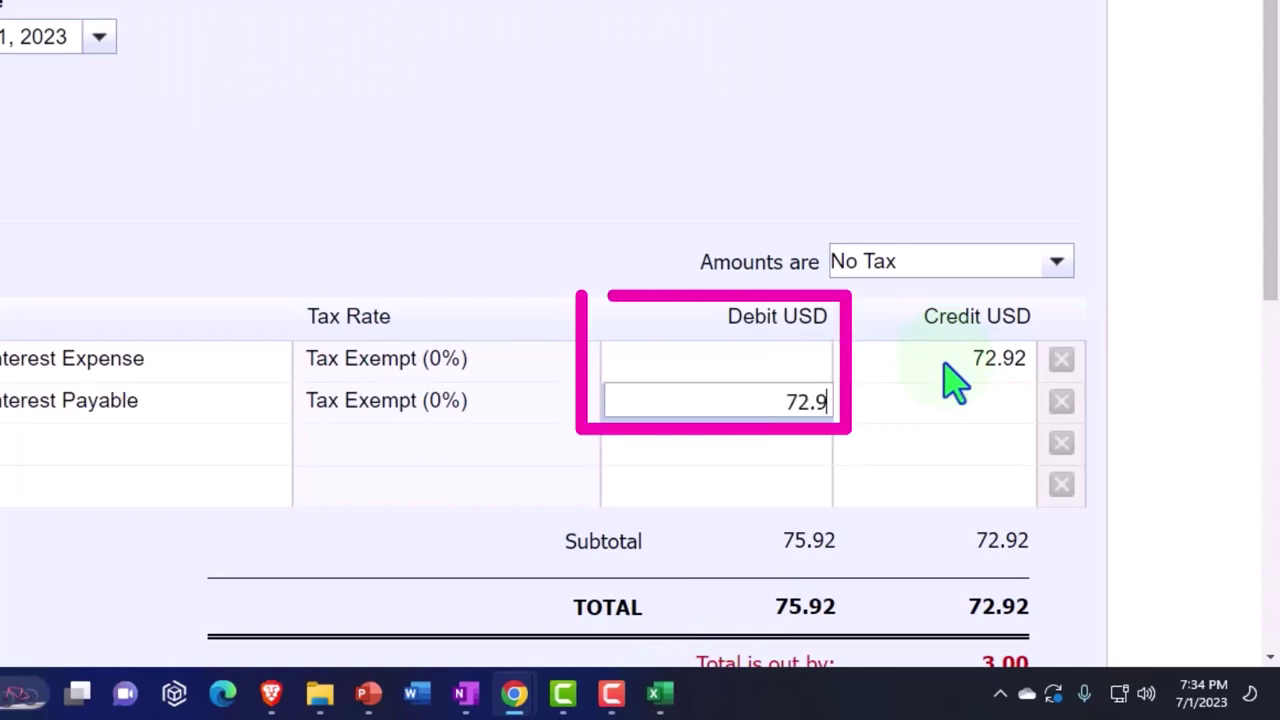
key("Tab")
key("Tab")
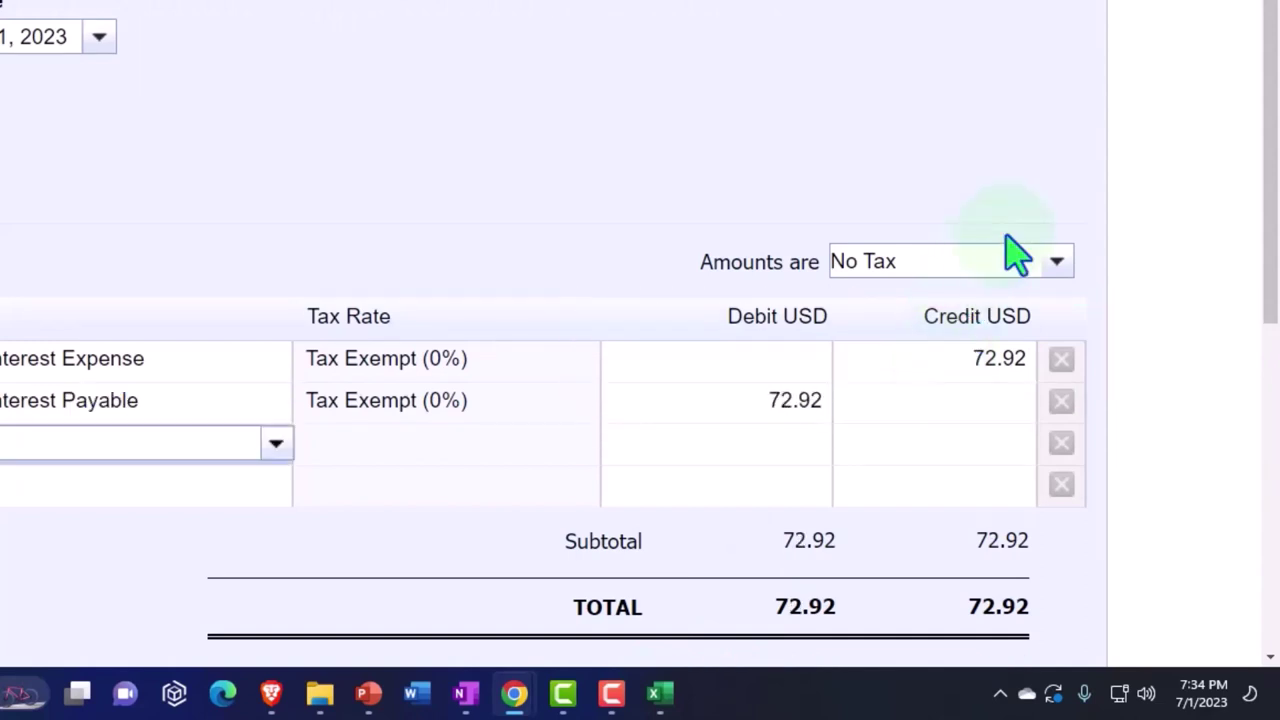
scroll(1100, 190, "down", 3)
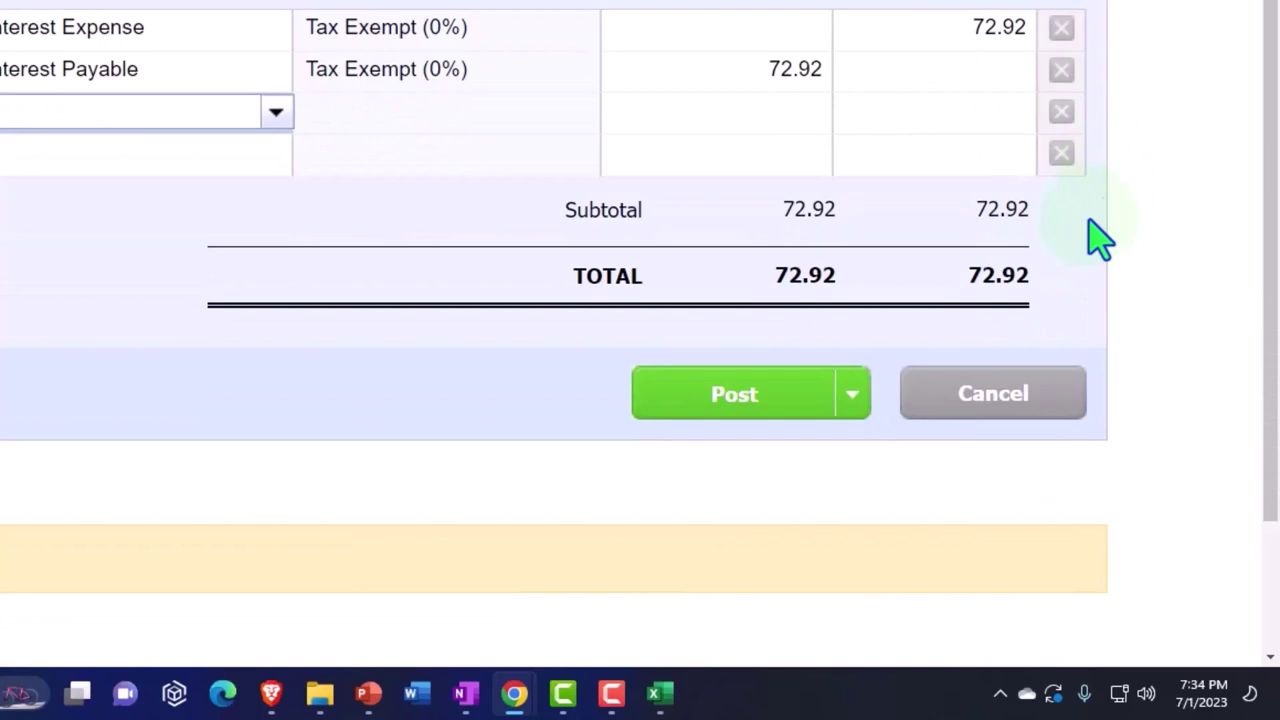
left_click(742, 395)
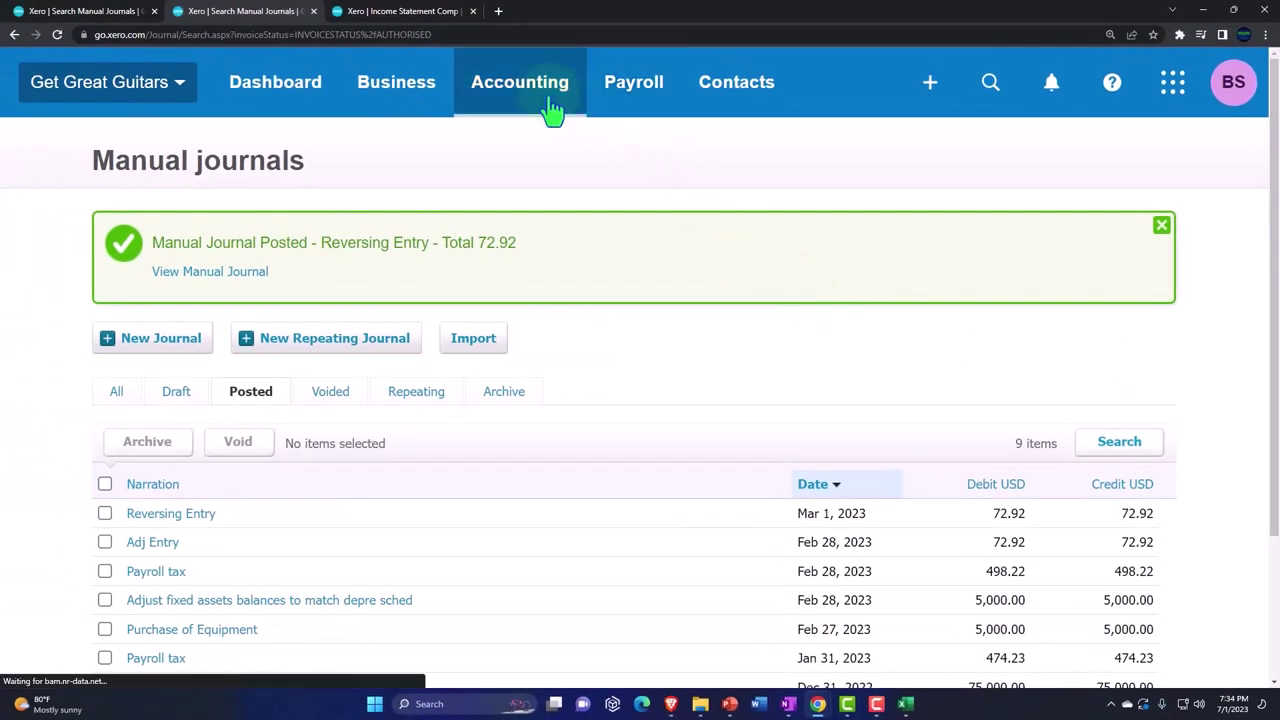
- Open the Balance Sheet Comp report and examine the Interest Payable row under current liabilities
left_click(550, 108)
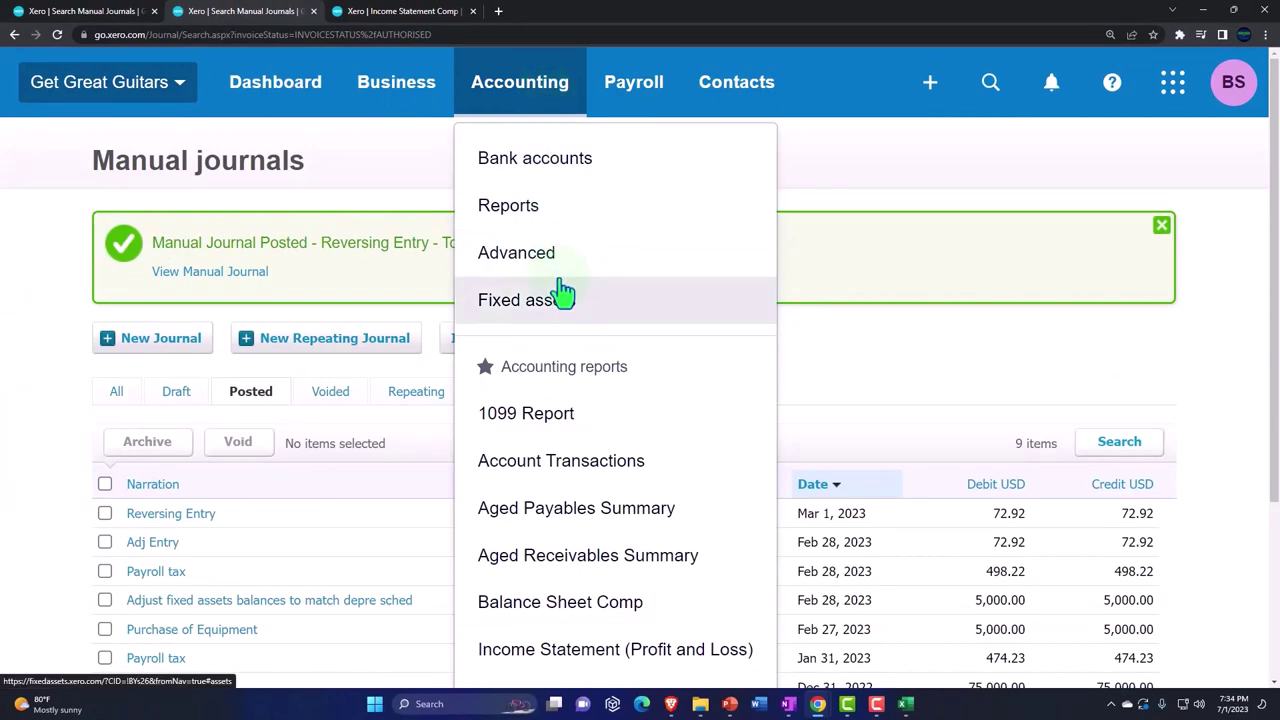
scroll(585, 428, "down", 1)
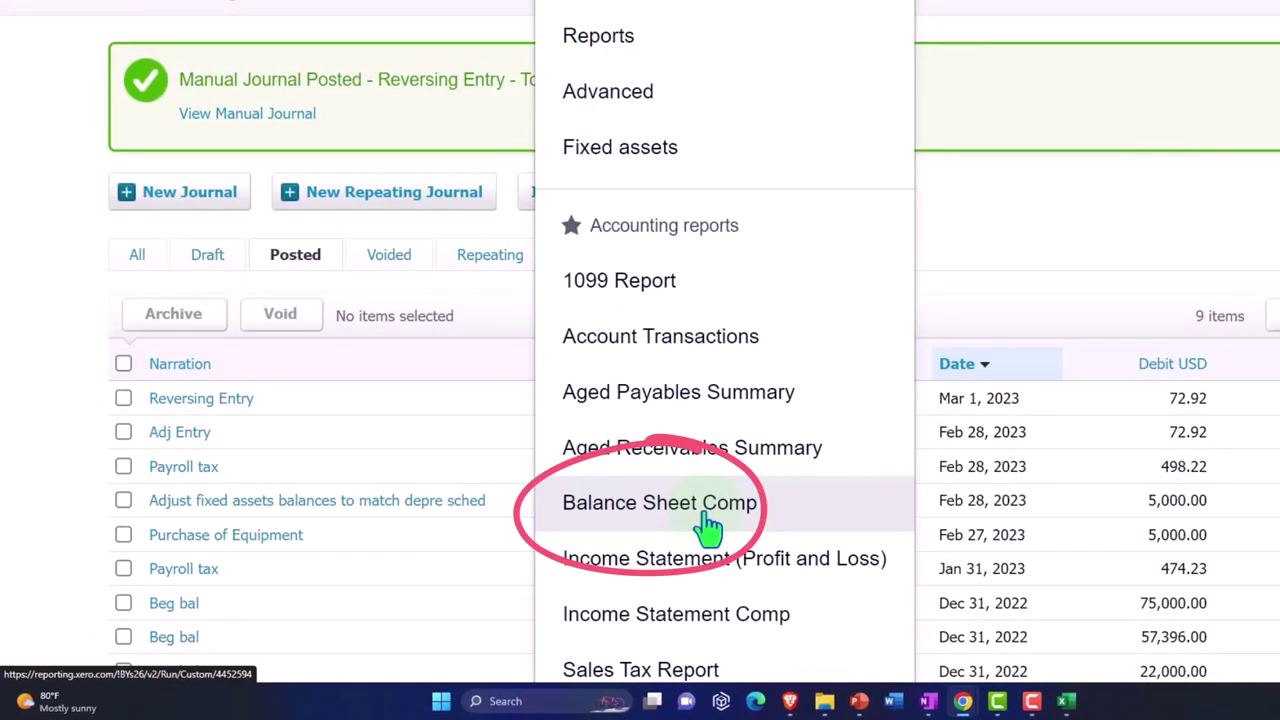
left_click(655, 505)
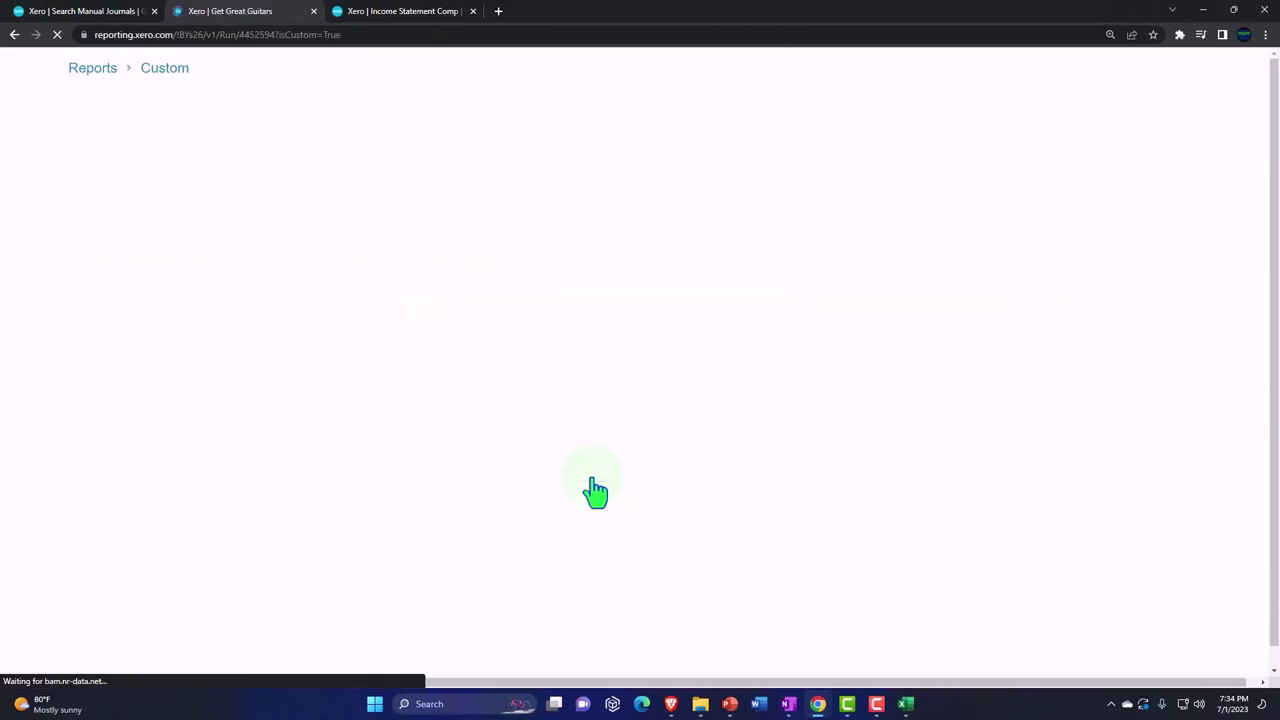
scroll(595, 489, "down", 3)
scroll(595, 489, "down", 10)
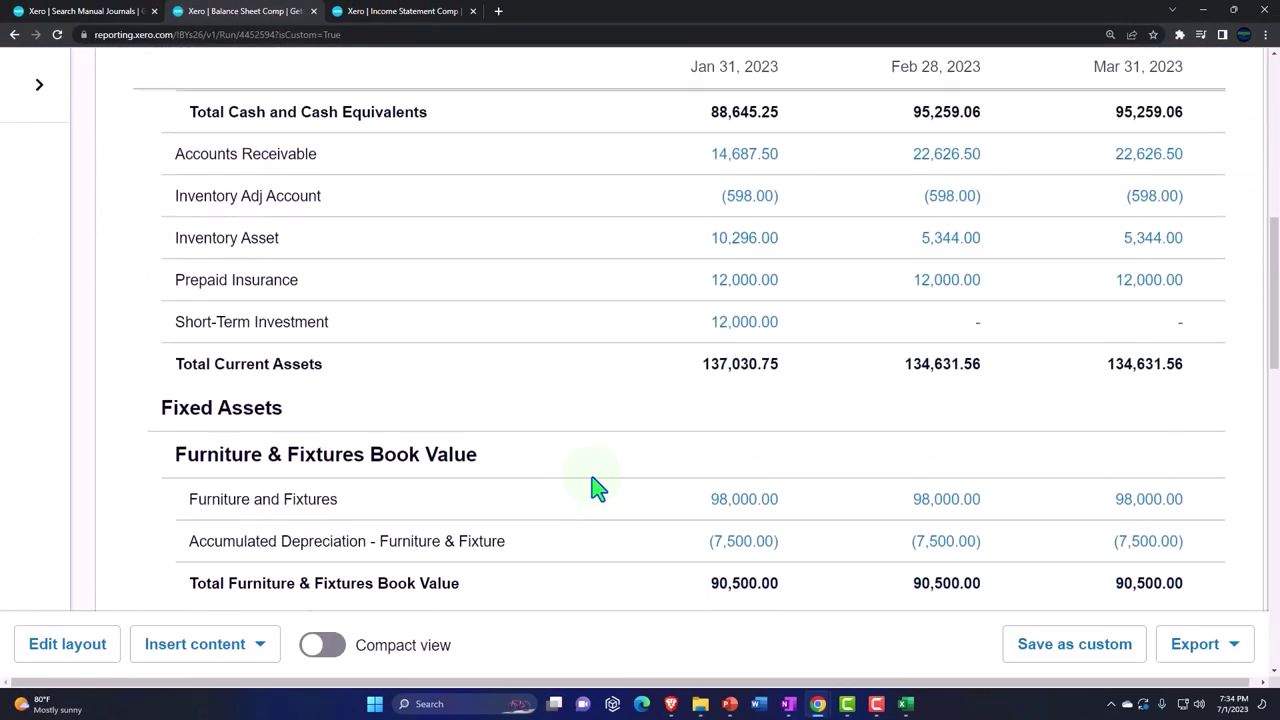
scroll(595, 489, "down", 4)
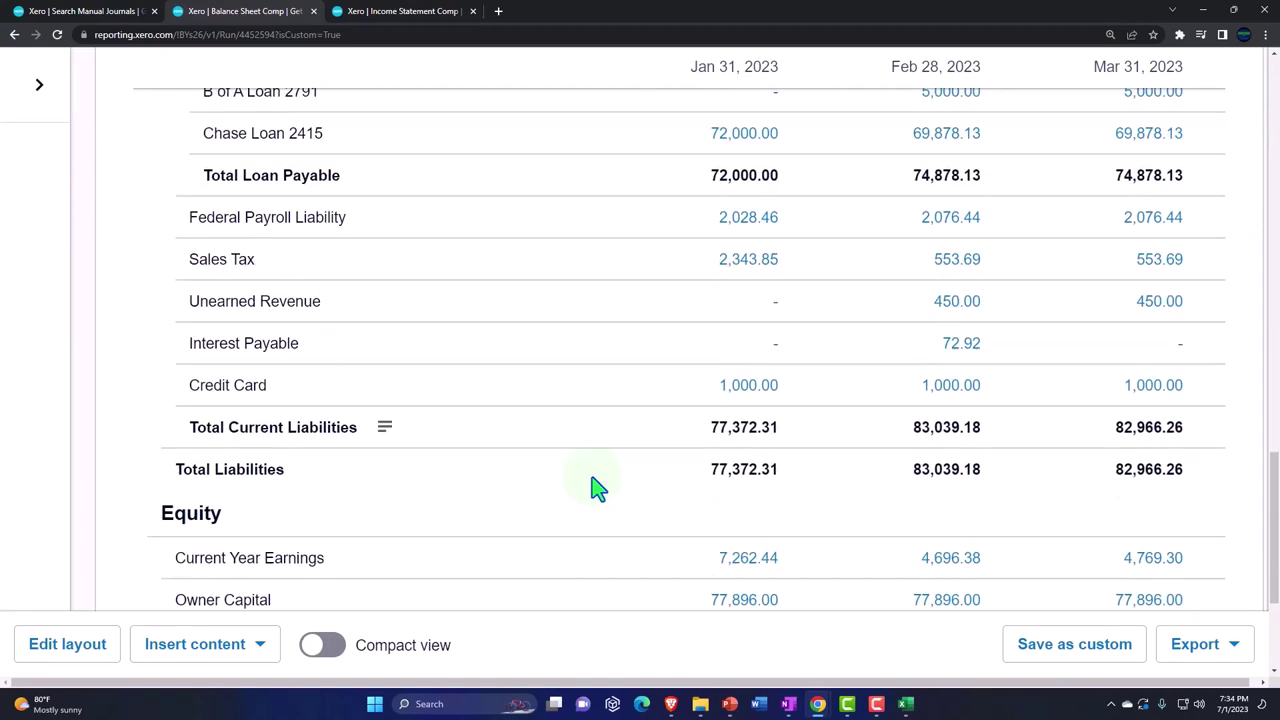
scroll(595, 489, "up", 1)
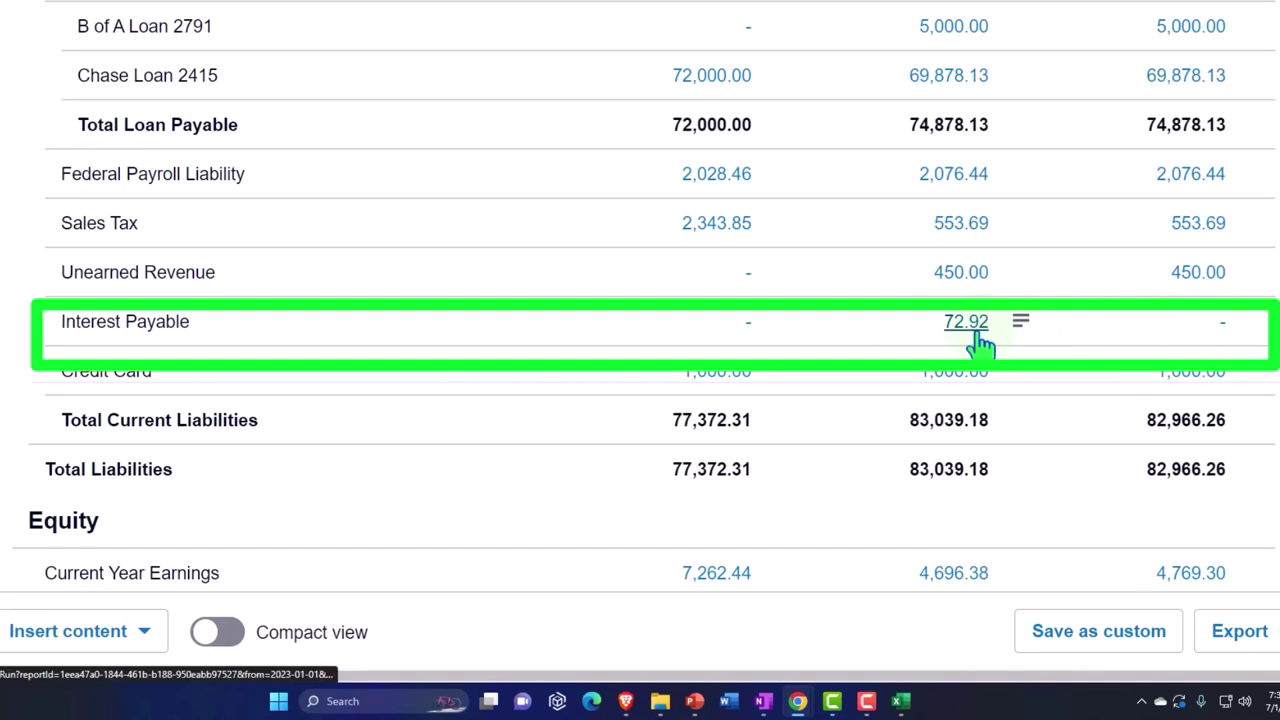
- Open the Interest Payable transactions behind the Mar 31, 2023 column and review the adjusting and reversing entries
left_click(1222, 336)
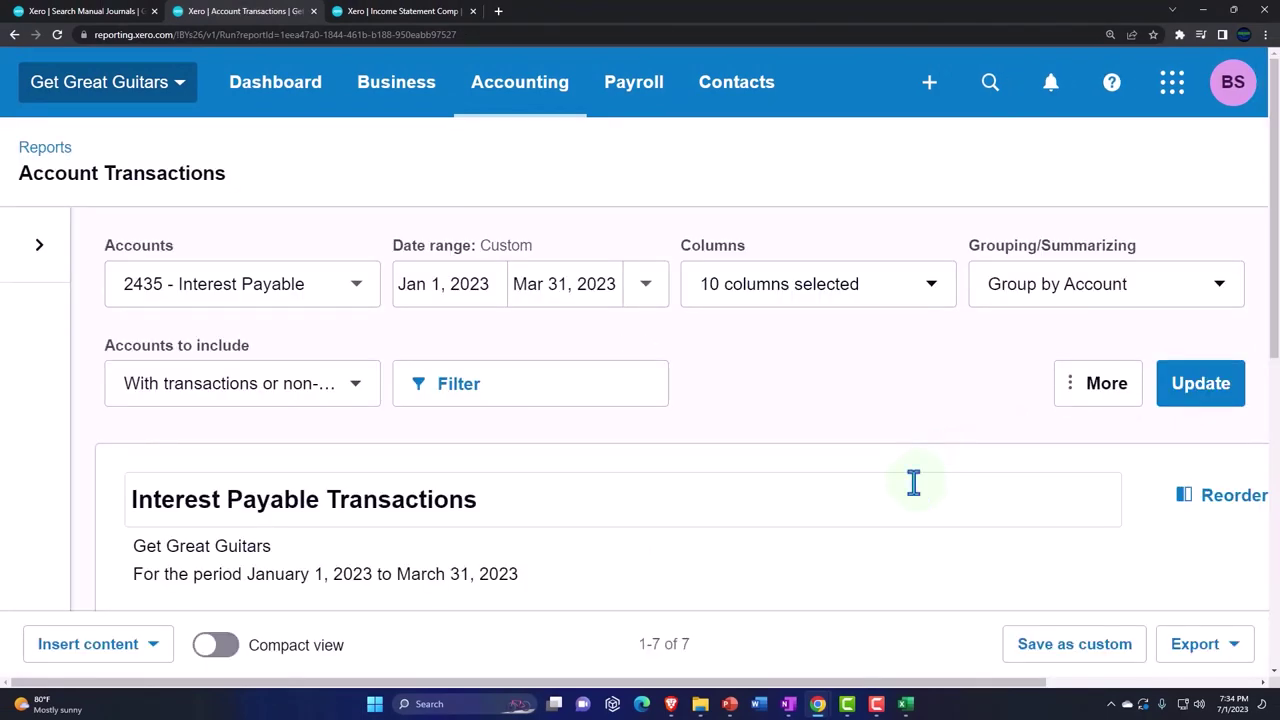
scroll(748, 425, "down", 5)
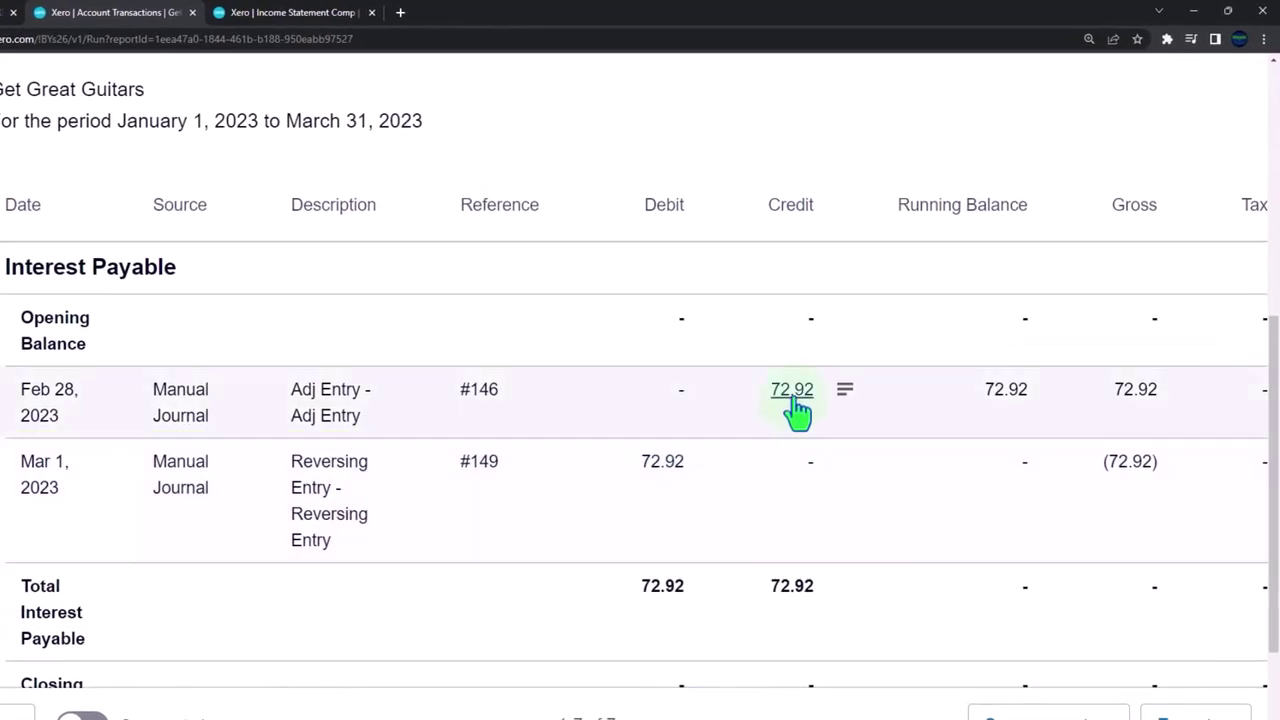
key("ctrl+minus")
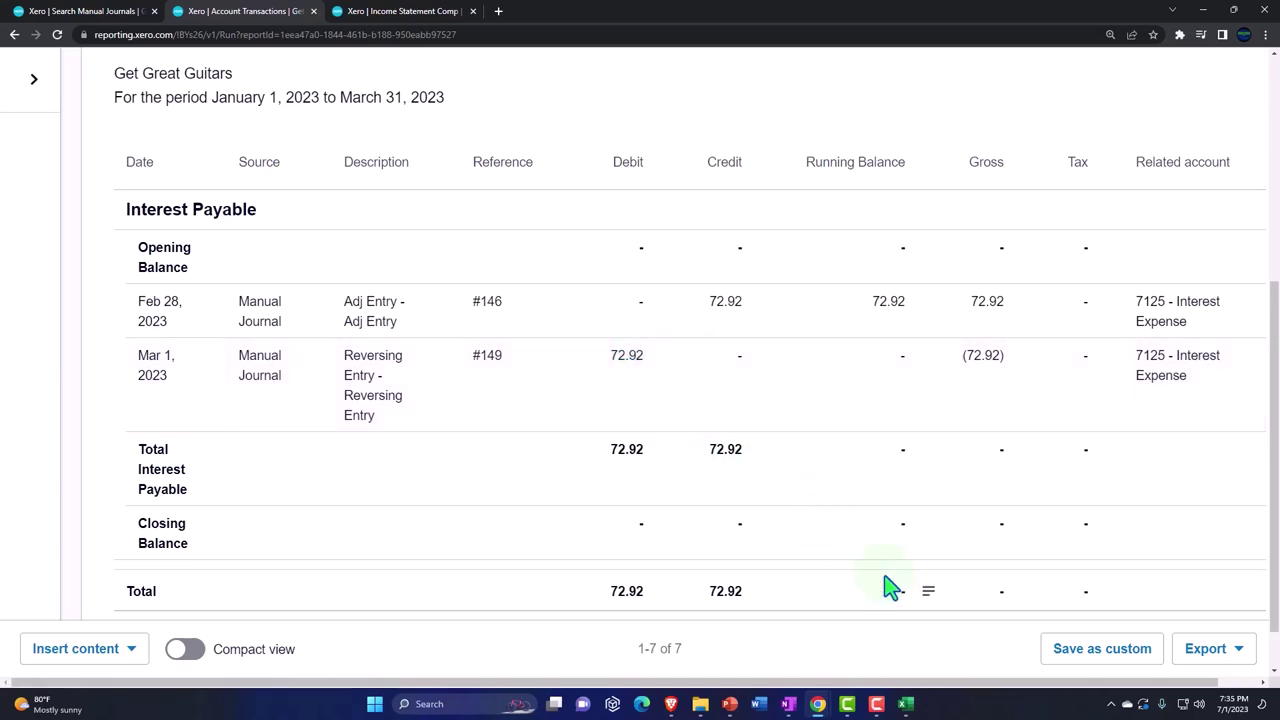
- Switch to the Excel amortization workbook, review the loan payment entry in J5:L7, and return to Xero
left_click(907, 705)
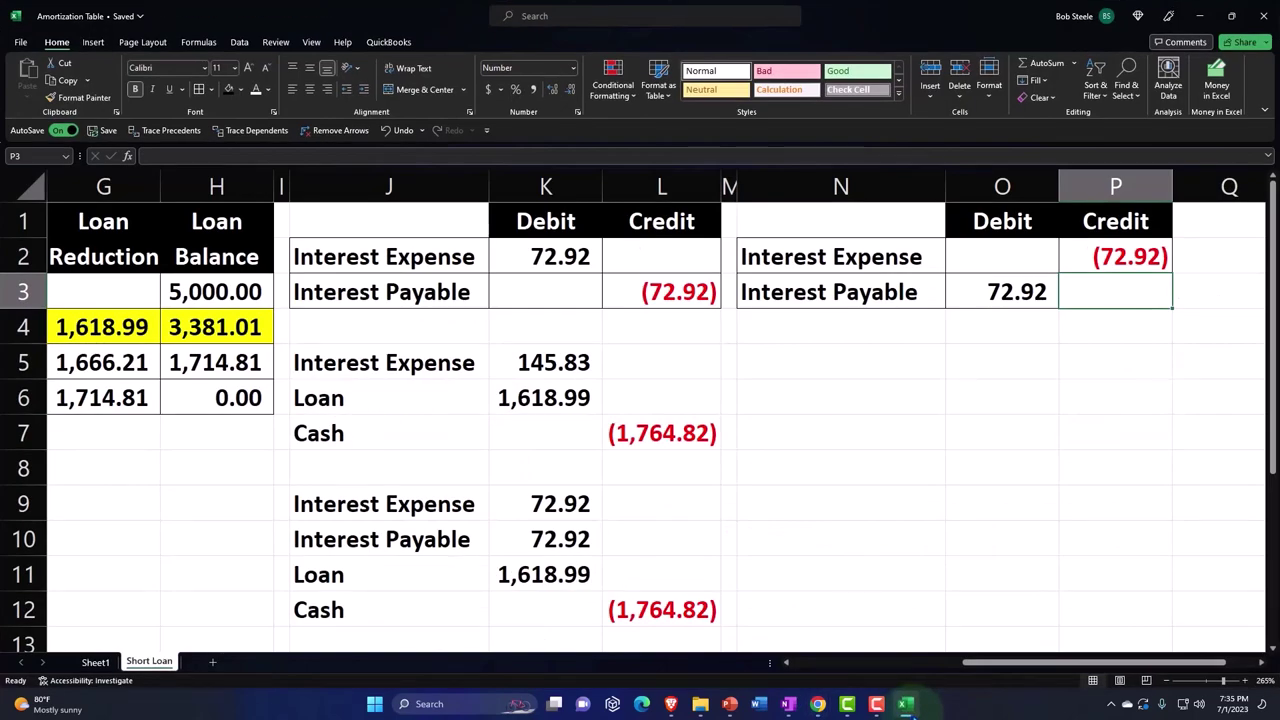
left_click(379, 363)
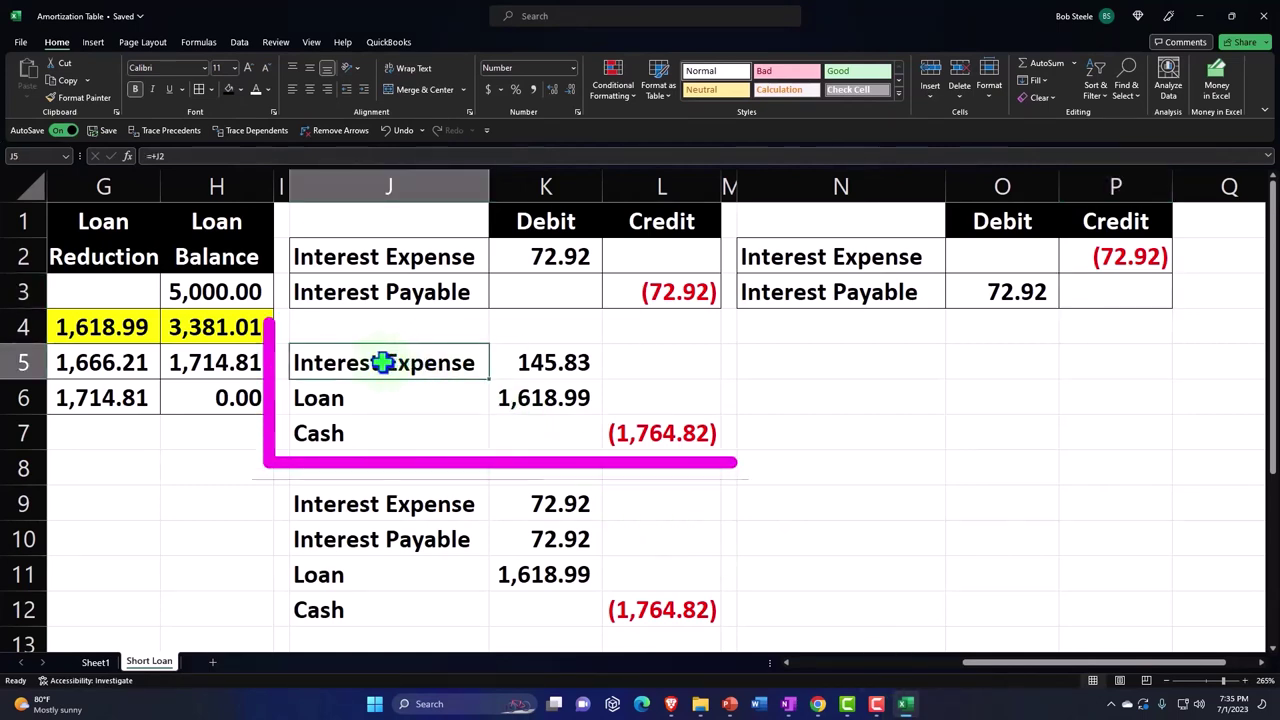
mouse_move(383, 363)
left_mouse_down()
mouse_move(480, 371)
mouse_move(610, 422)
left_mouse_up()
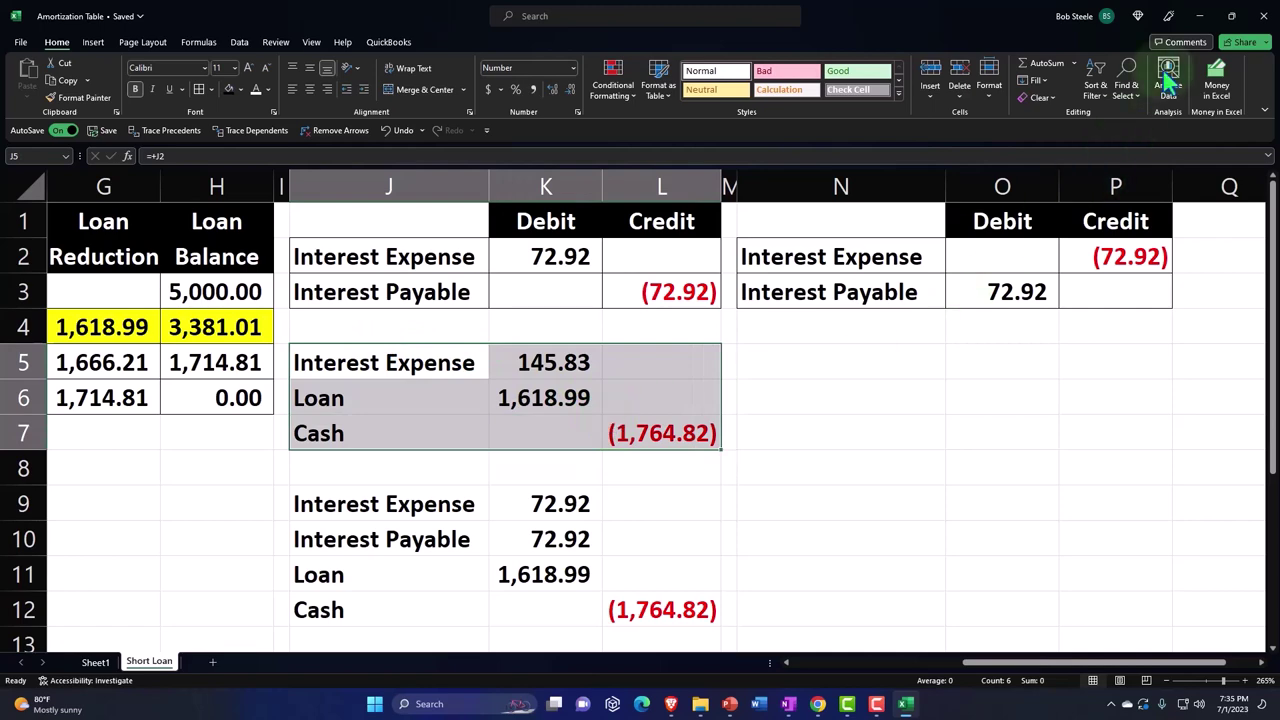
left_click(1197, 16)
- Return from the account transactions to the Balance Sheet Comp report and review its liabilities
scroll(148, 402, "up", 3)
scroll(148, 402, "up", 2)
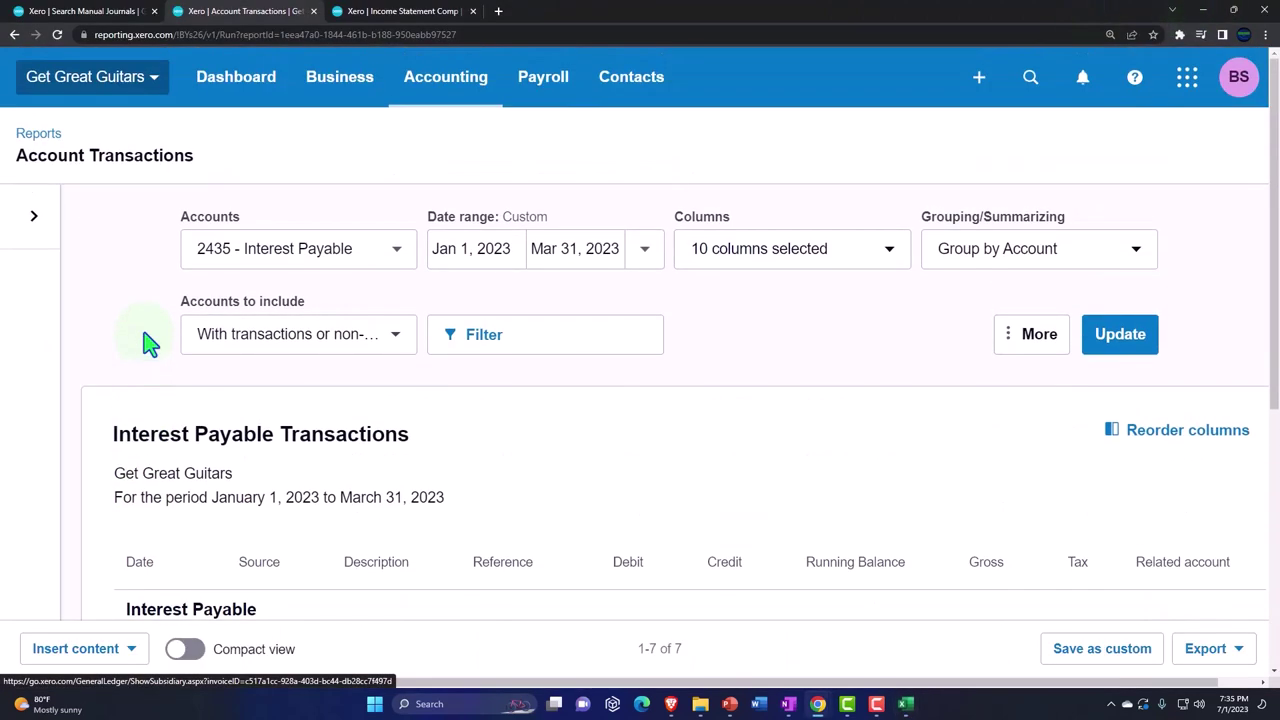
left_click(16, 34)
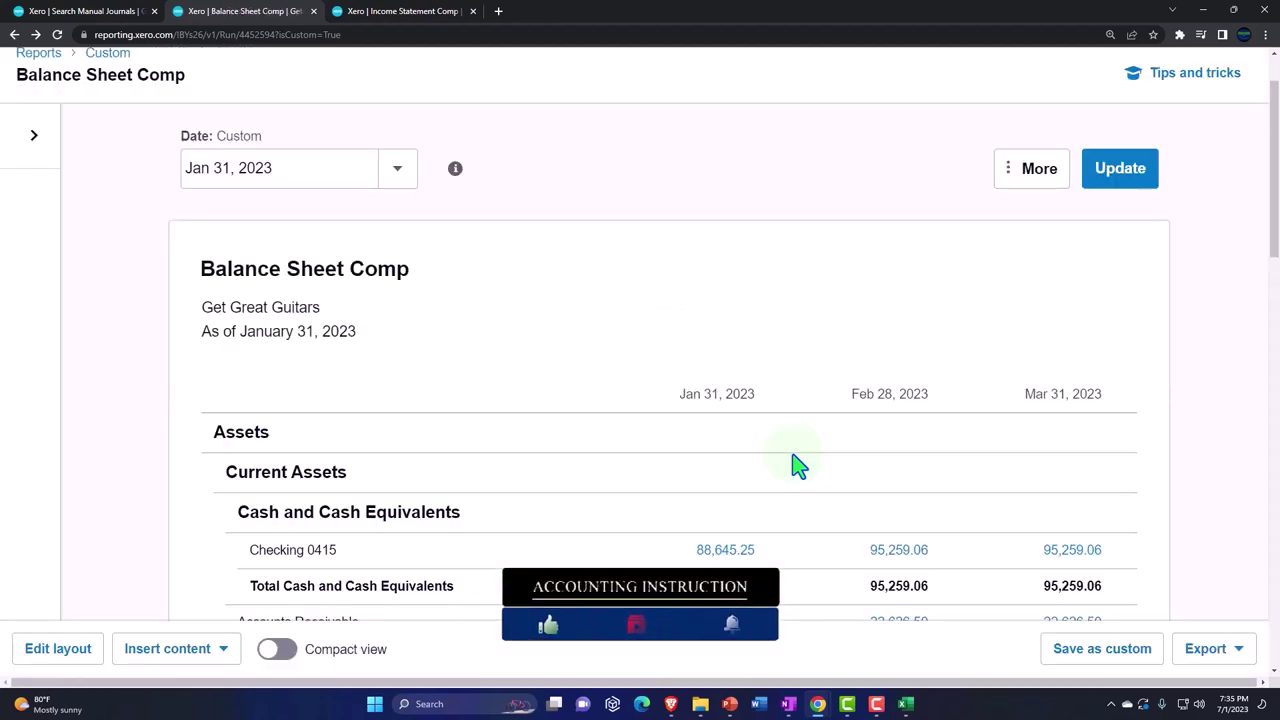
scroll(797, 465, "down", 4)
scroll(797, 465, "down", 7)
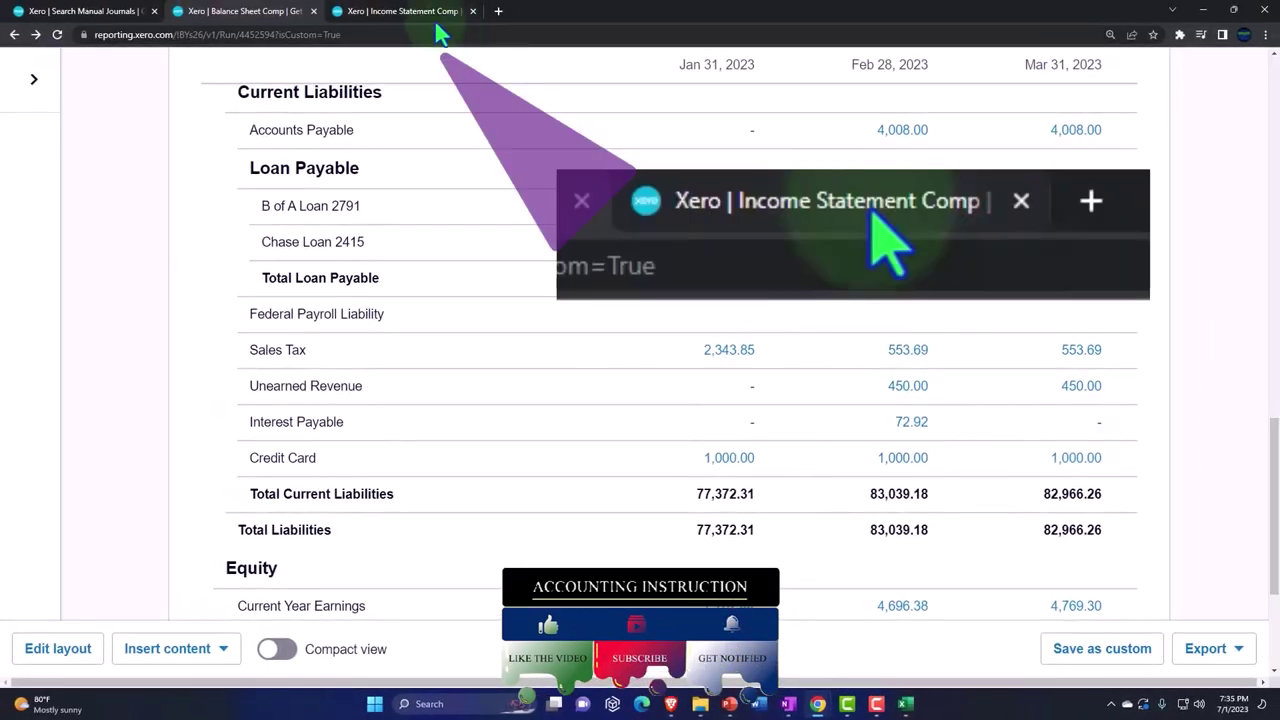
- Switch to the Income Statement Comp report, refresh its data, and look over its monthly columns
left_click(418, 14)
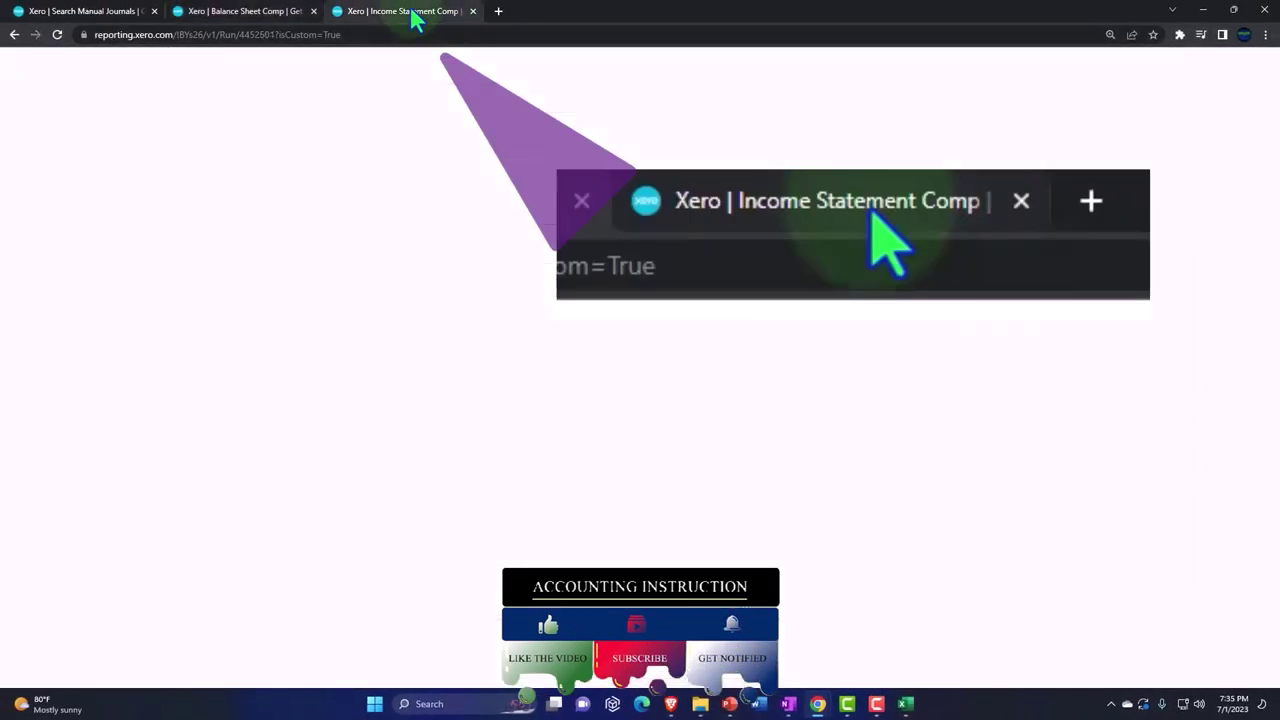
left_click(1120, 262)
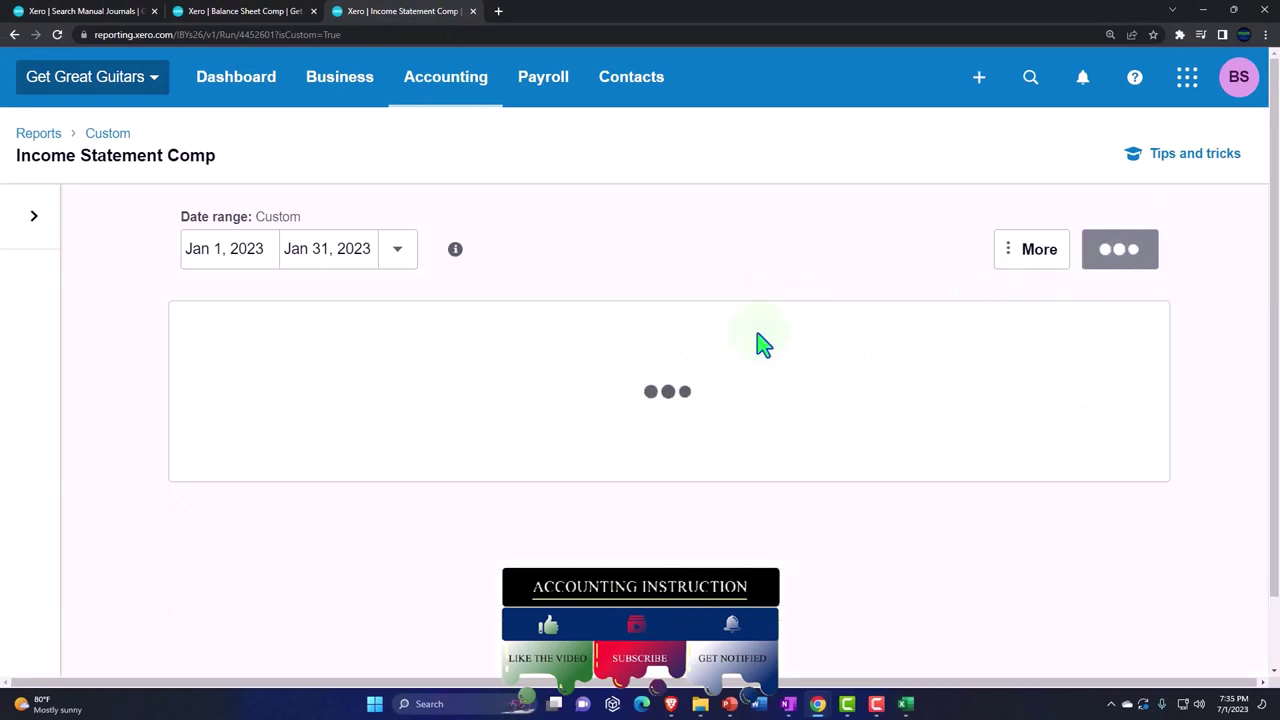
scroll(711, 346, "down", 2)
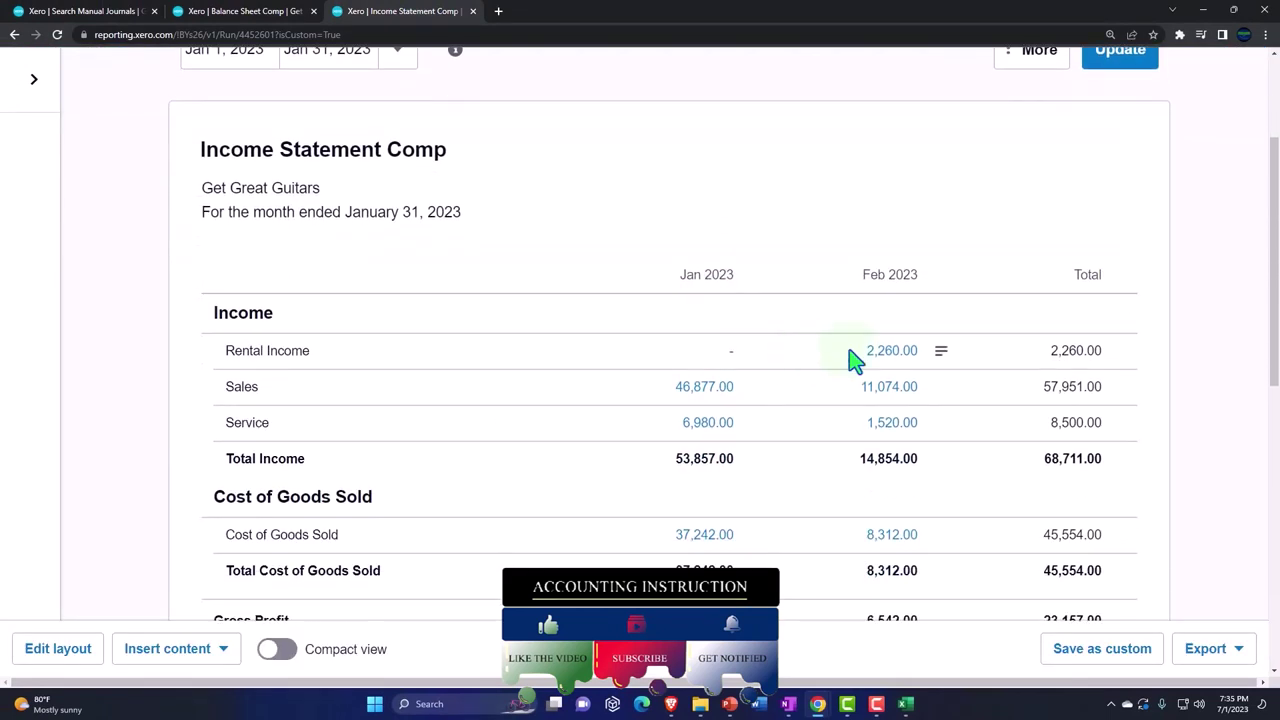
scroll(850, 360, "up", 2)
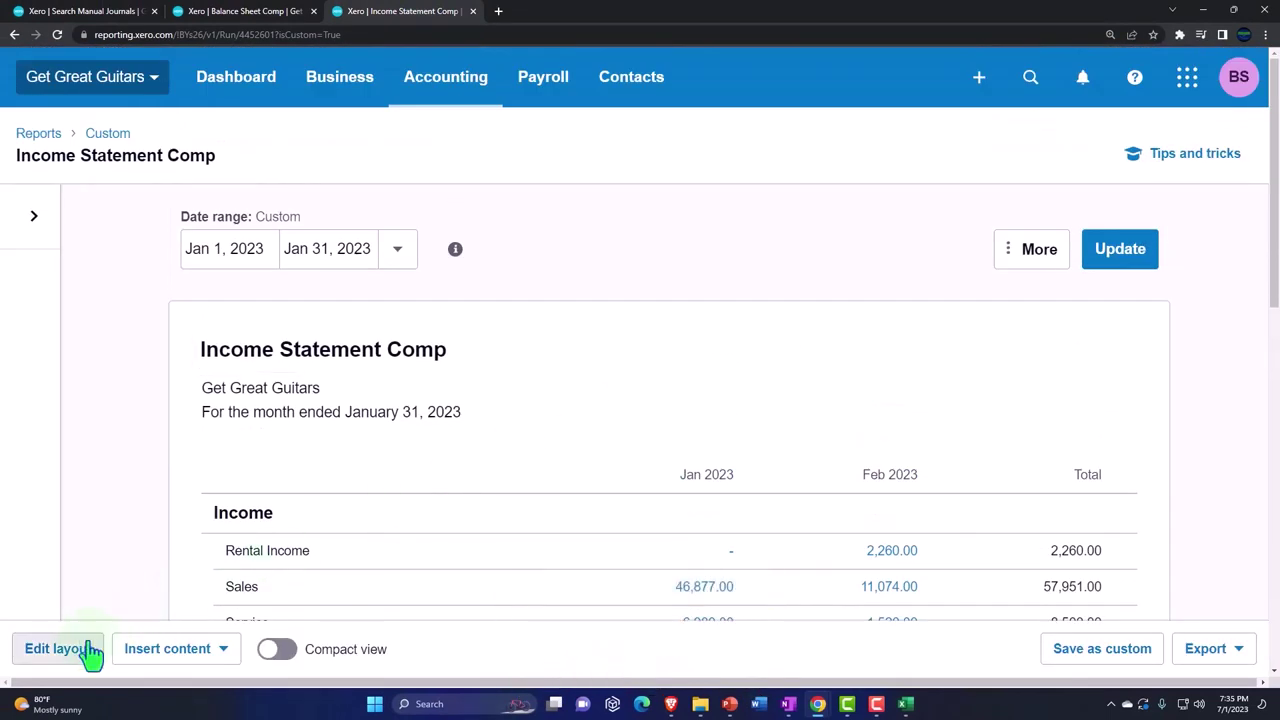
- Add a monthly date column for Mar 2023 to the Income Statement Comp layout and update the layout
left_click(85, 650)
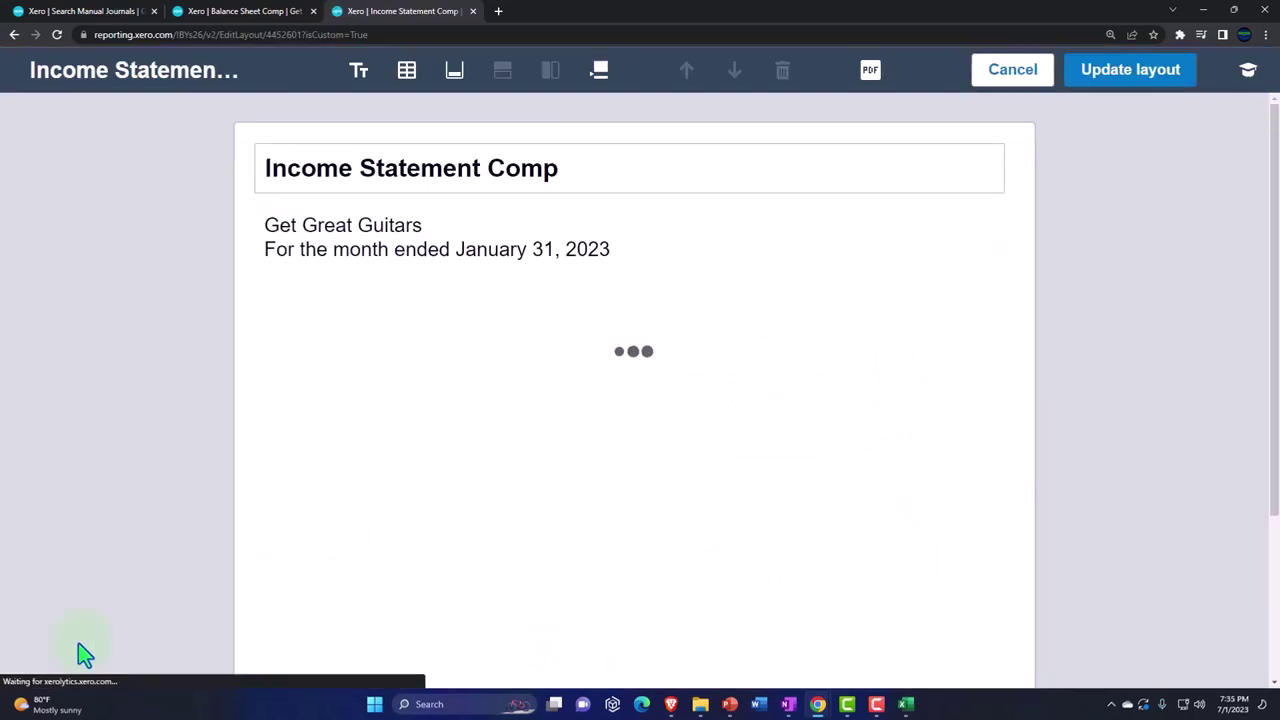
left_click(524, 91)
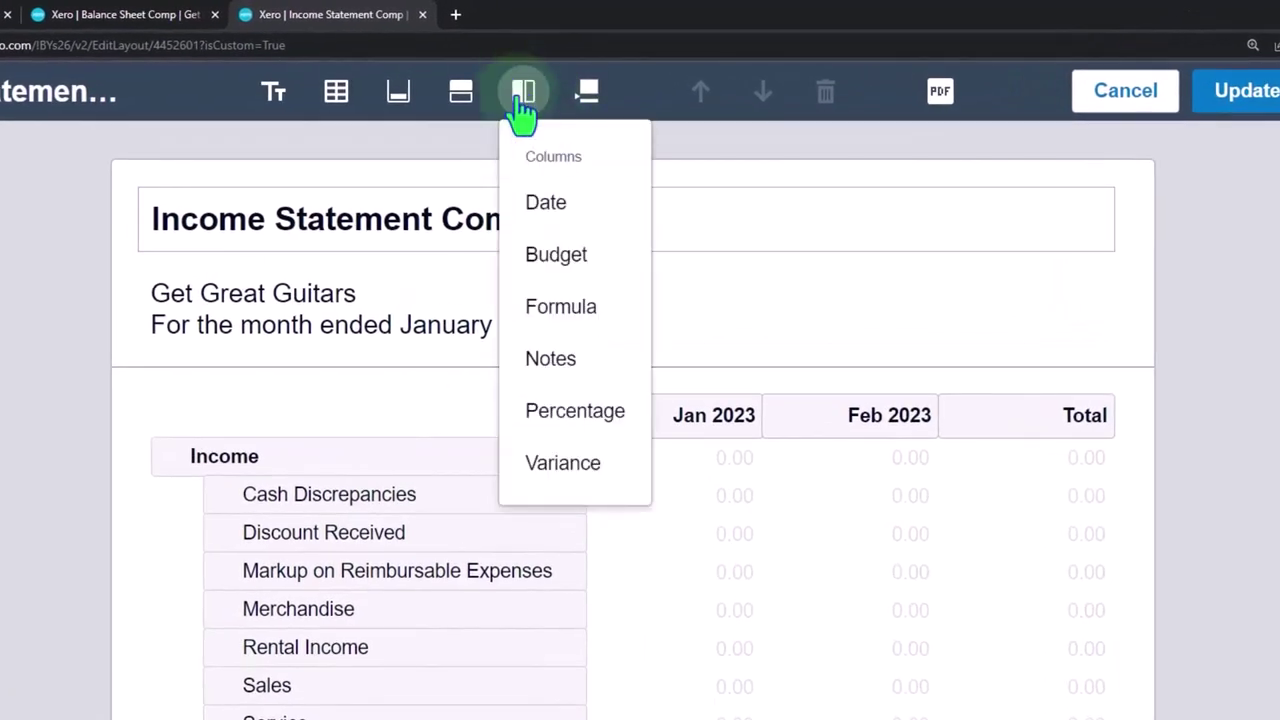
left_click(530, 215)
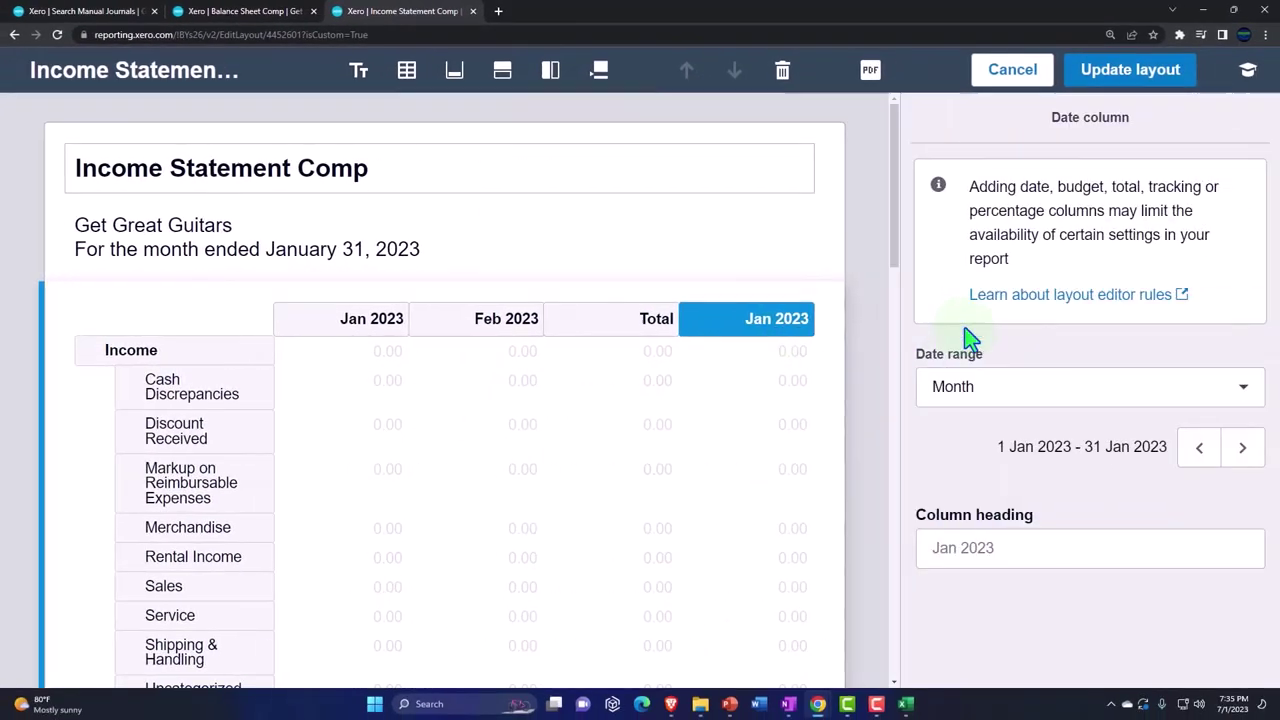
left_click(1245, 452)
left_click(1245, 452)
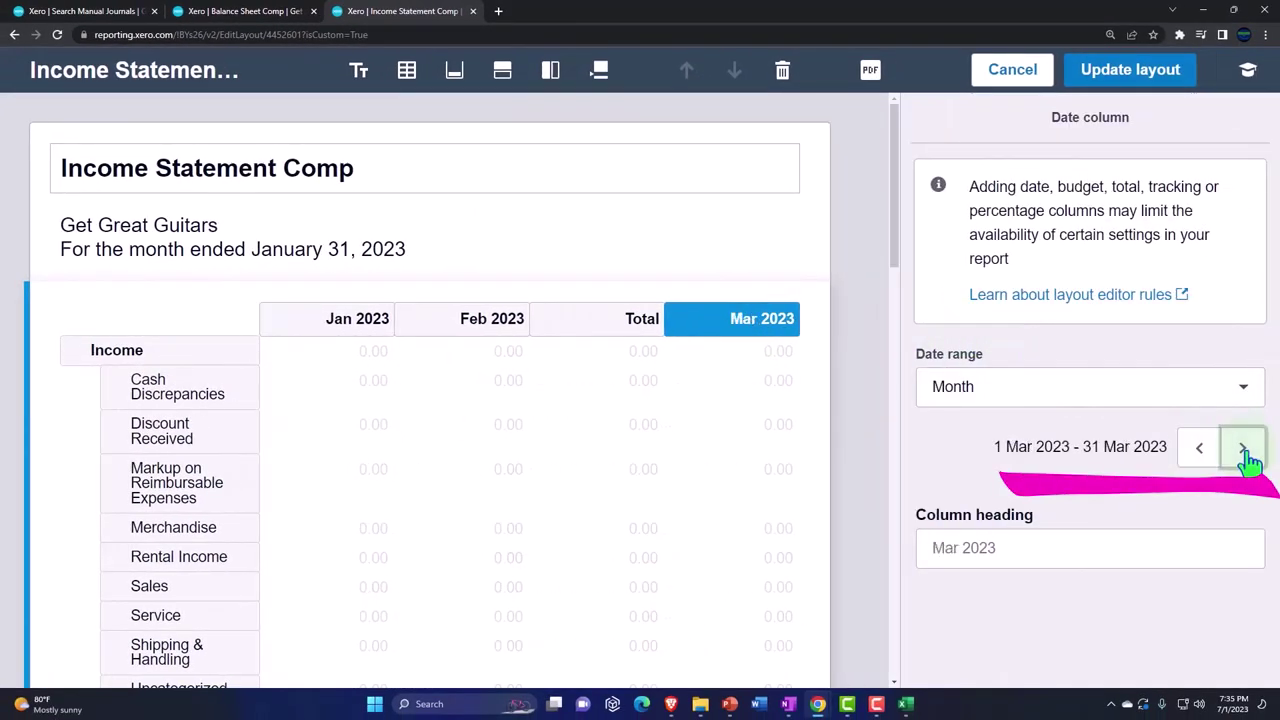
left_click(1111, 86)
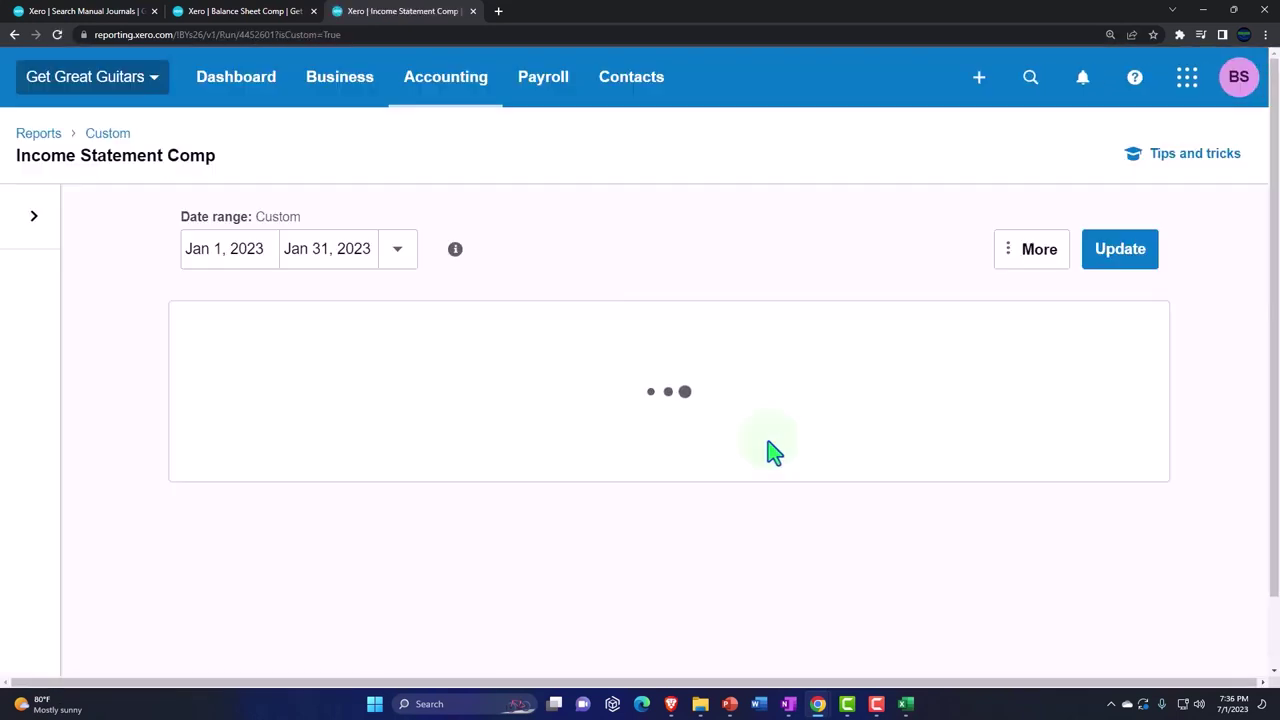
- Save the updated report as a custom report named Income Statement Comp and dismiss the saved notification
scroll(770, 447, "down", 4)
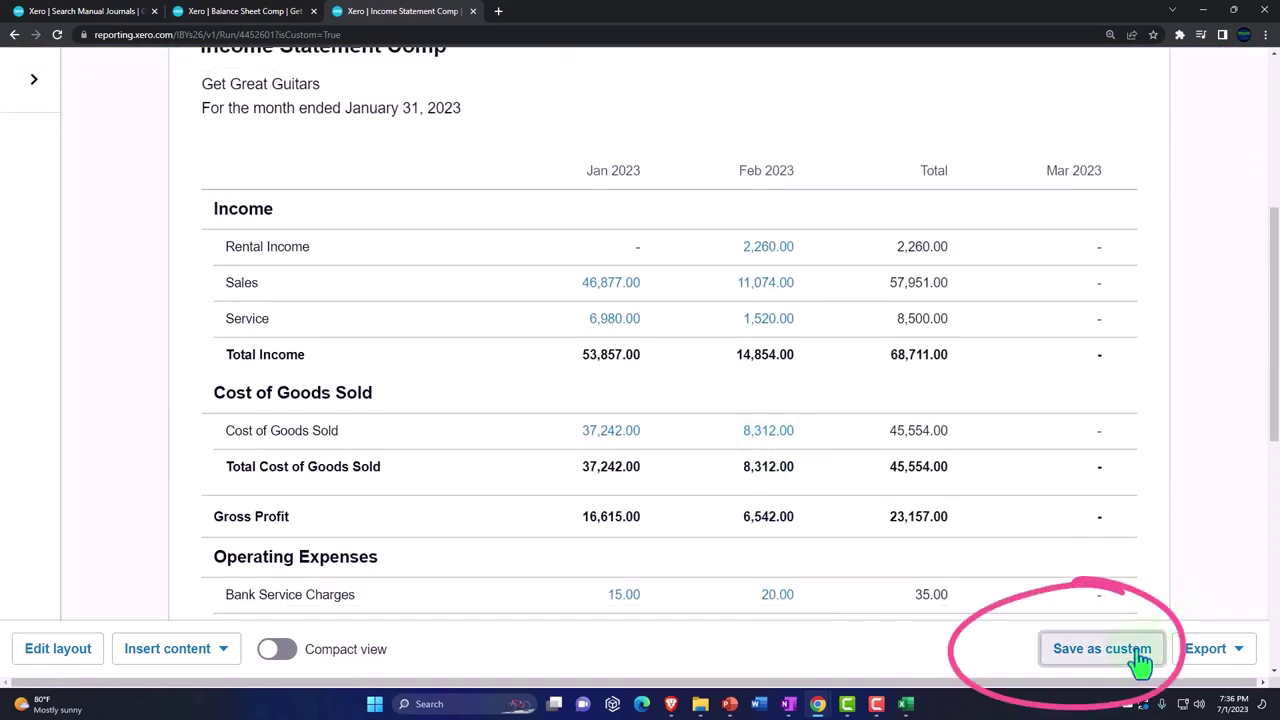
left_click(1137, 658)
left_click(800, 481)
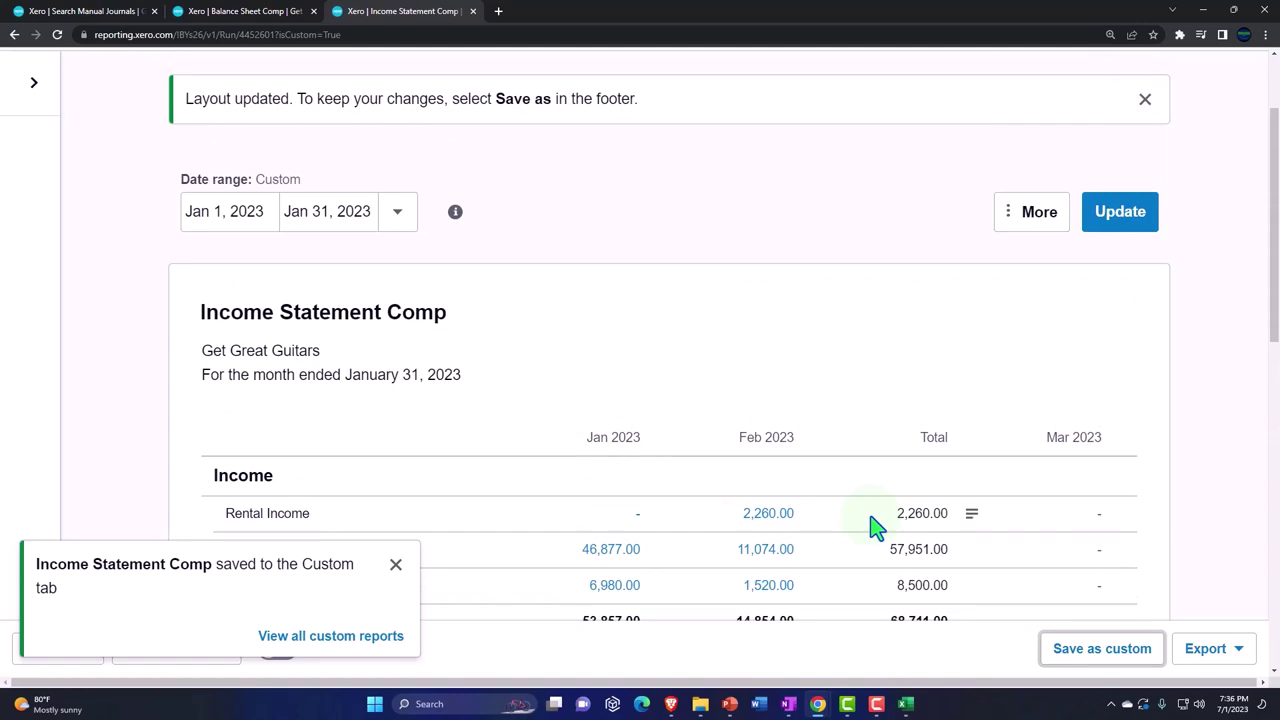
left_click(395, 564)
- Examine the Mar 2023 Interest Expense on the income statement and compare it with the loan payment entry in Excel cells J5:L7
scroll(255, 480, "down", 3)
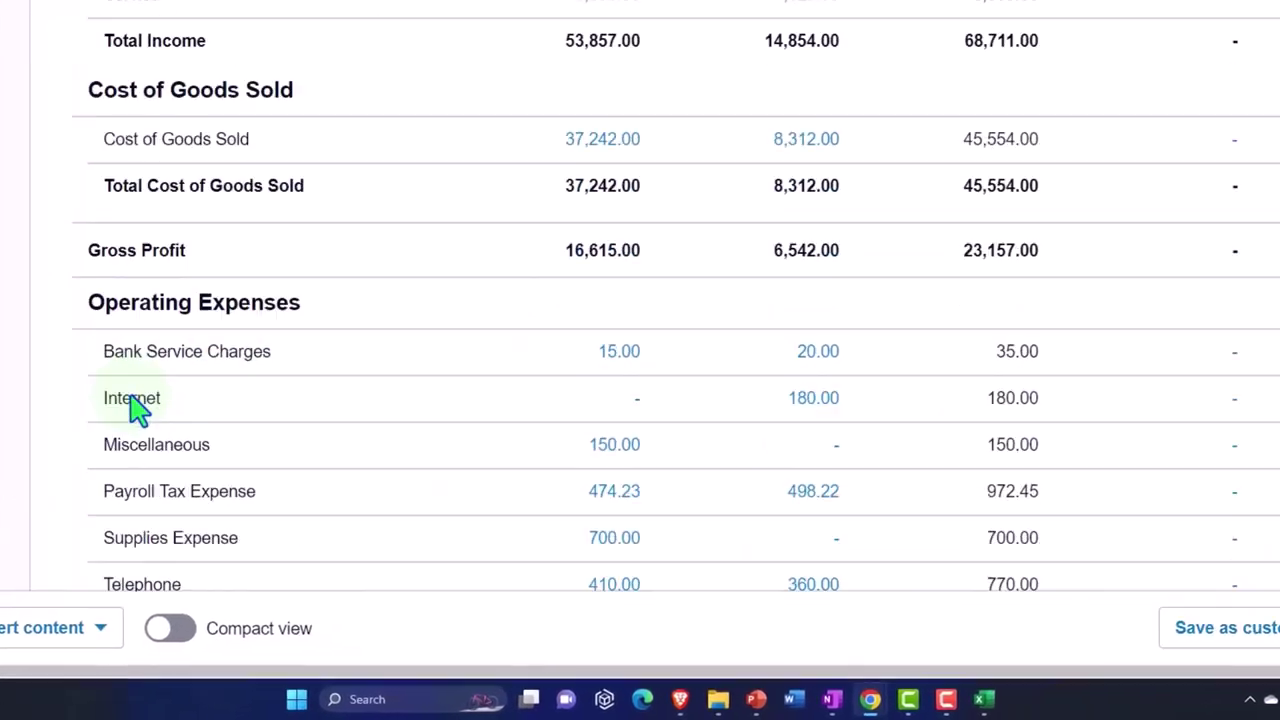
scroll(140, 410, "down", 6)
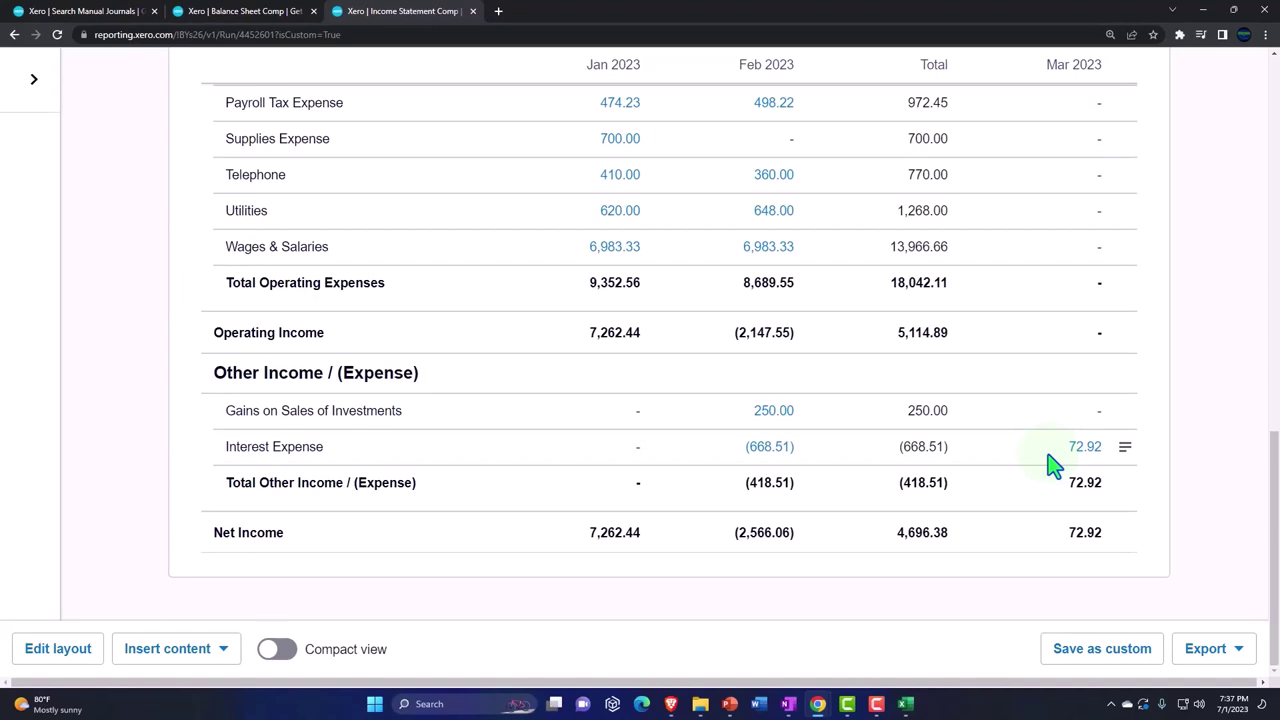
left_click(904, 704)
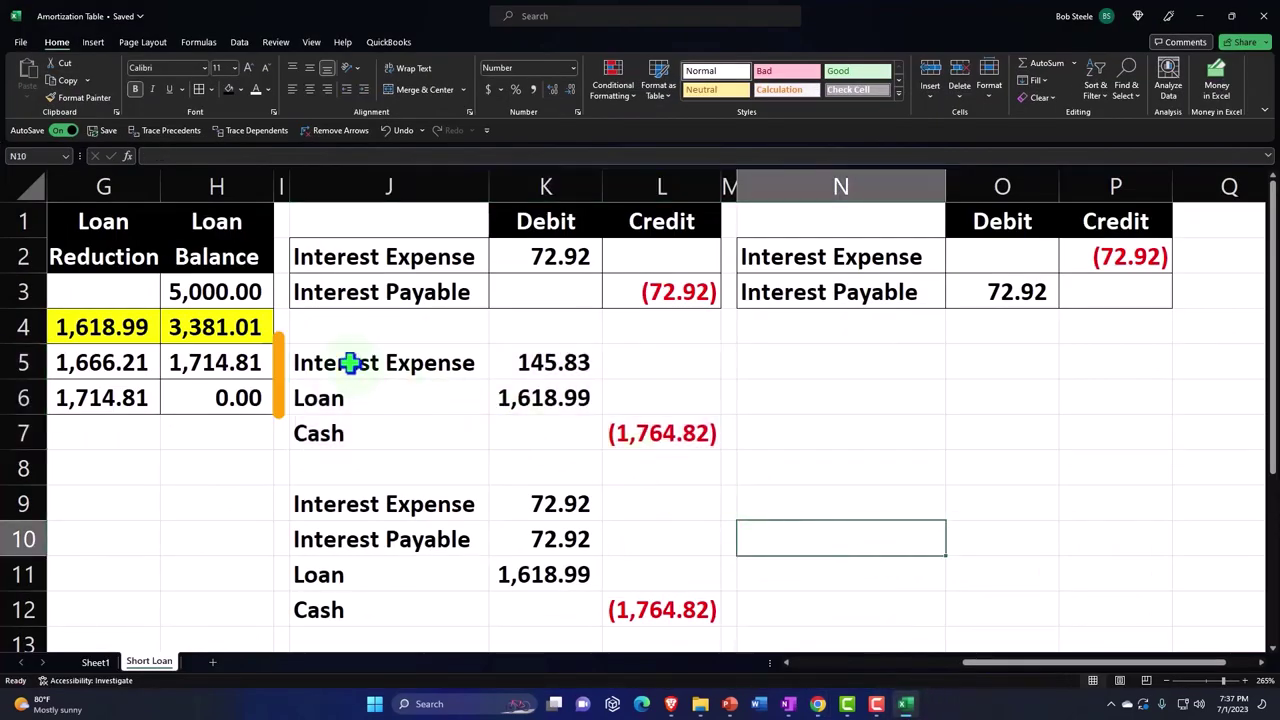
left_click_drag(350, 363, 611, 432)
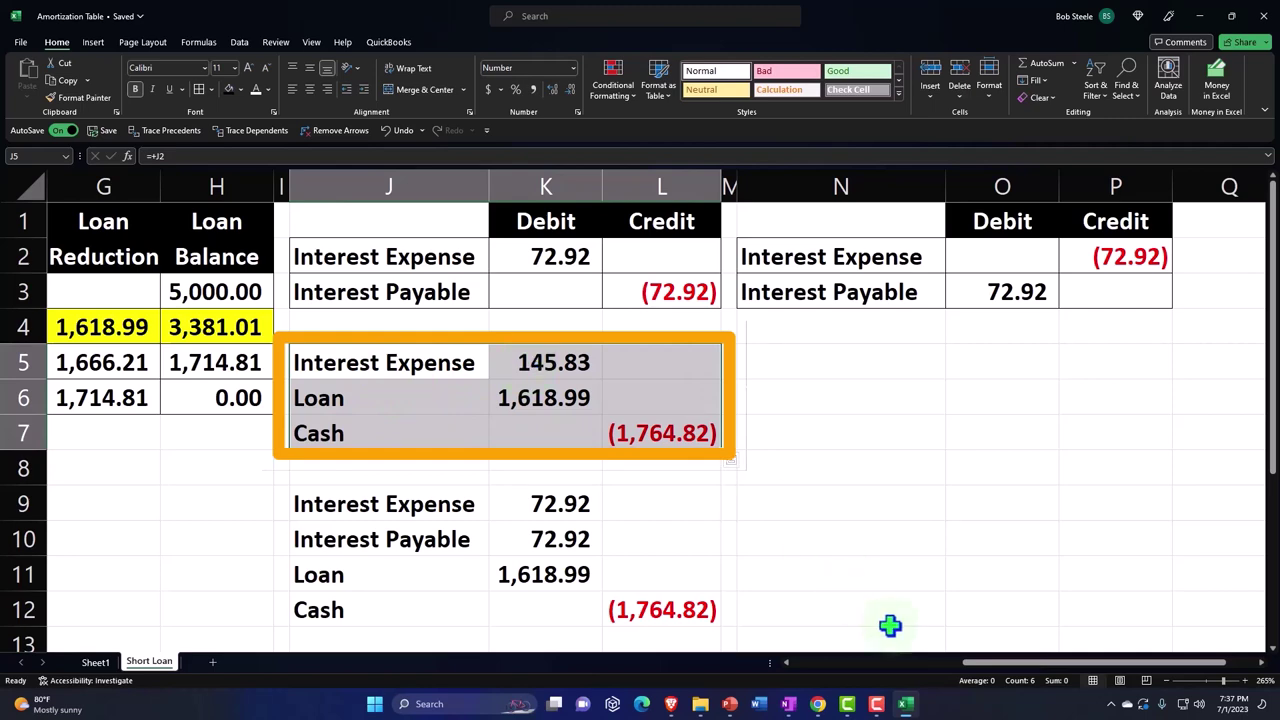
left_click(905, 704)
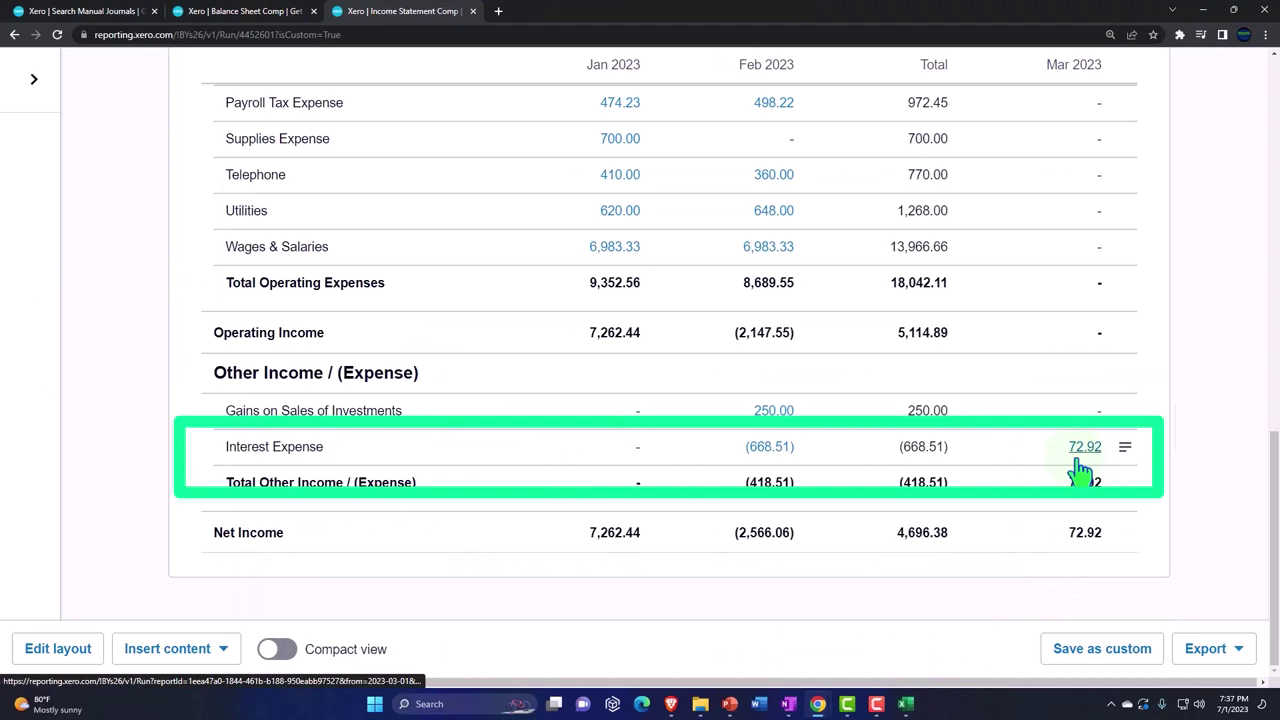
- Compare the income statement's Mar 2023 interest with the Interest Expense debit in Excel cell K9, and return to the report
left_click(905, 704)
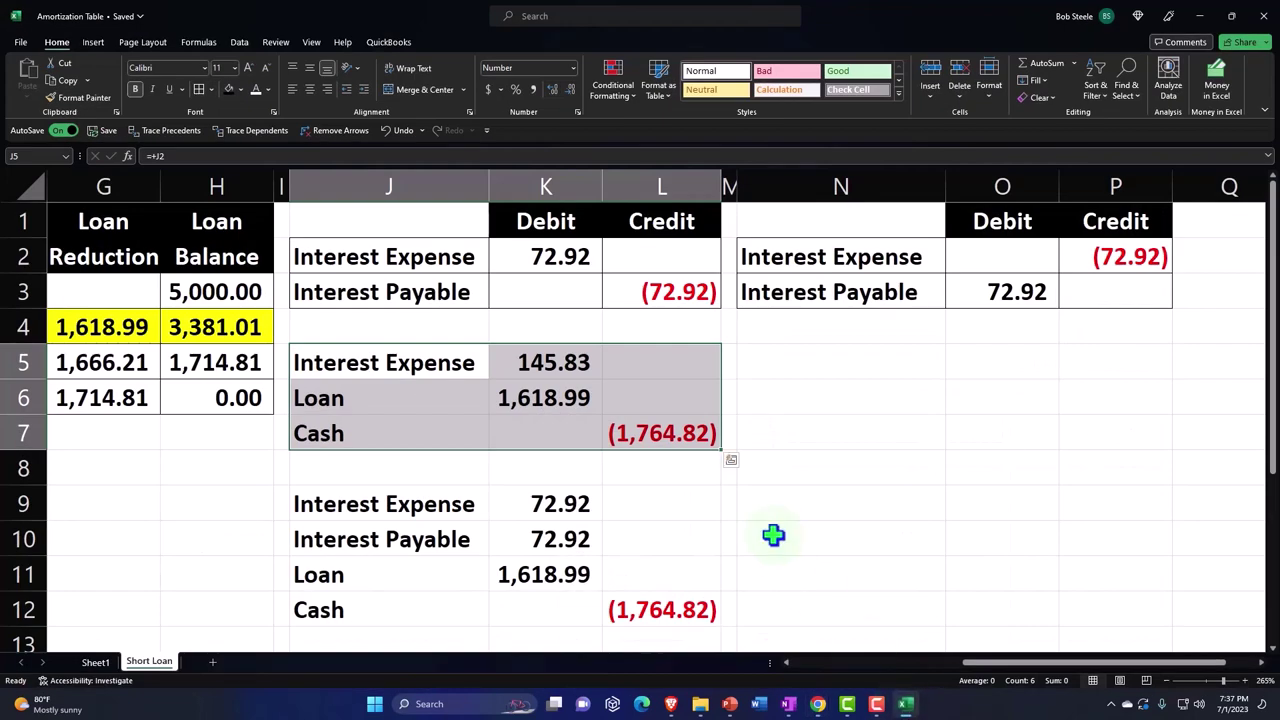
left_click(545, 503)
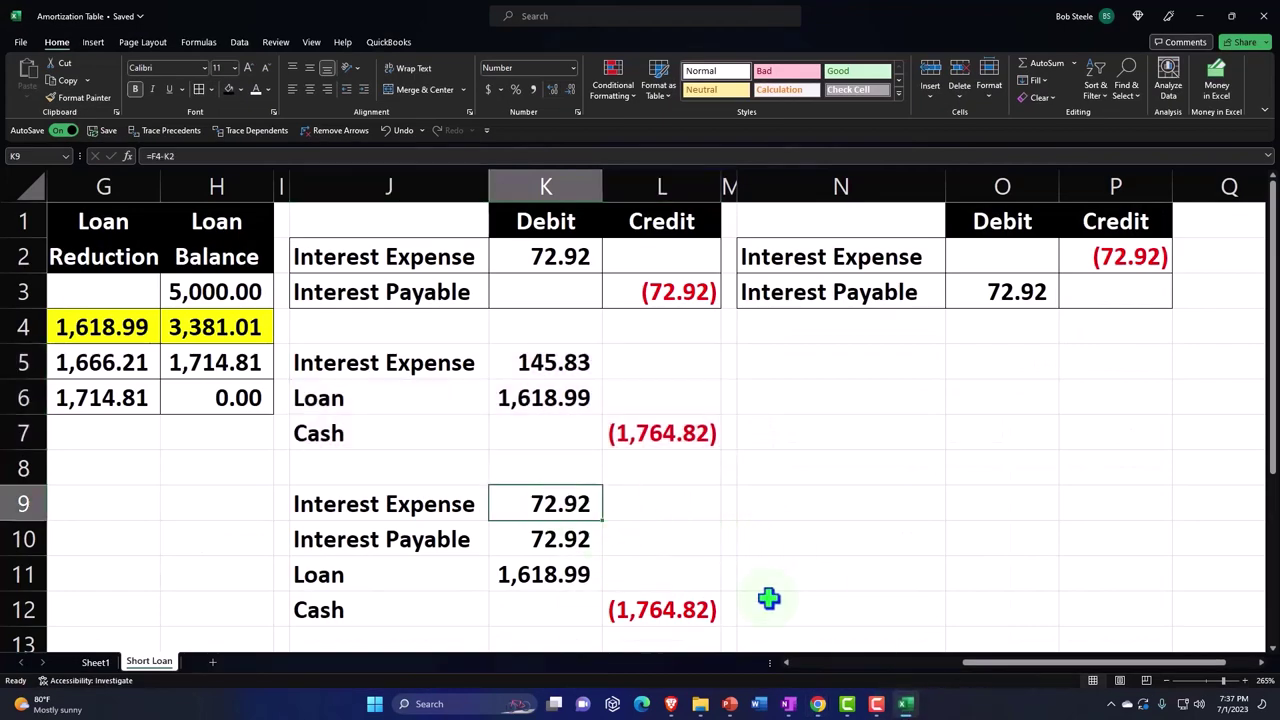
left_click(1197, 16)
- Open the transactions behind the Mar 2023 Interest Expense amount and examine the reversing journal
mouse_move(1121, 498)
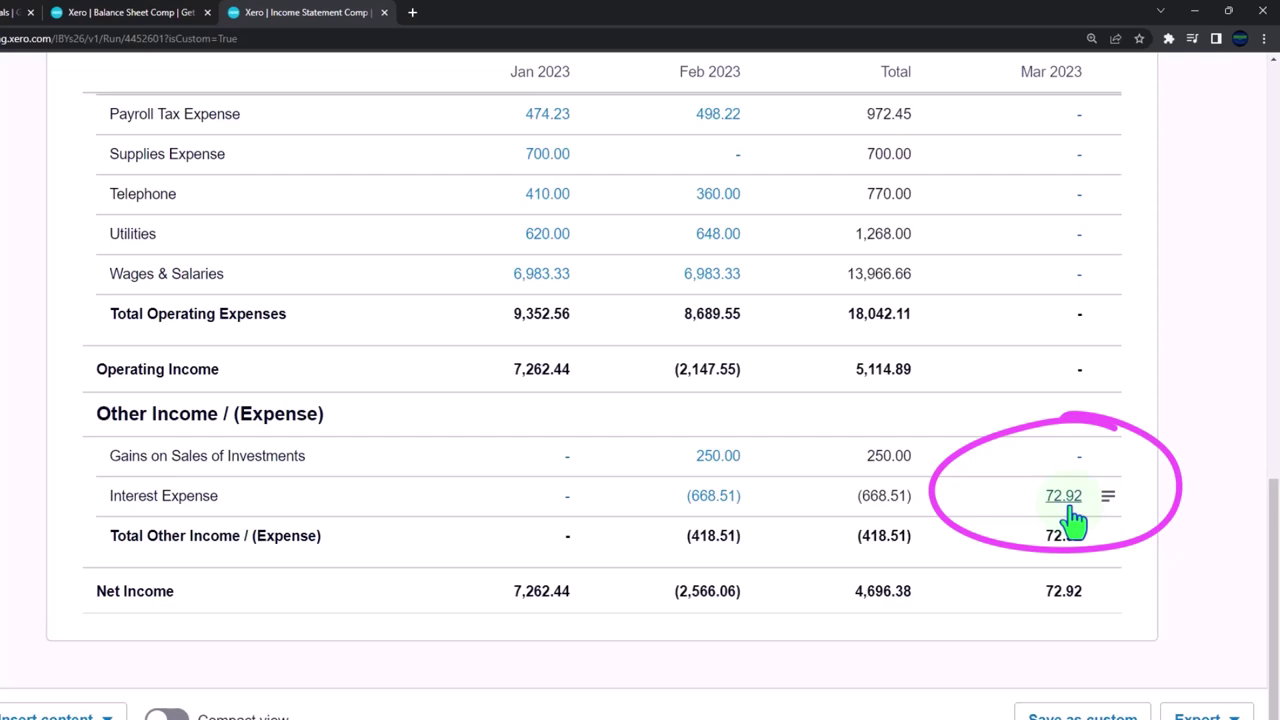
left_click(1066, 500)
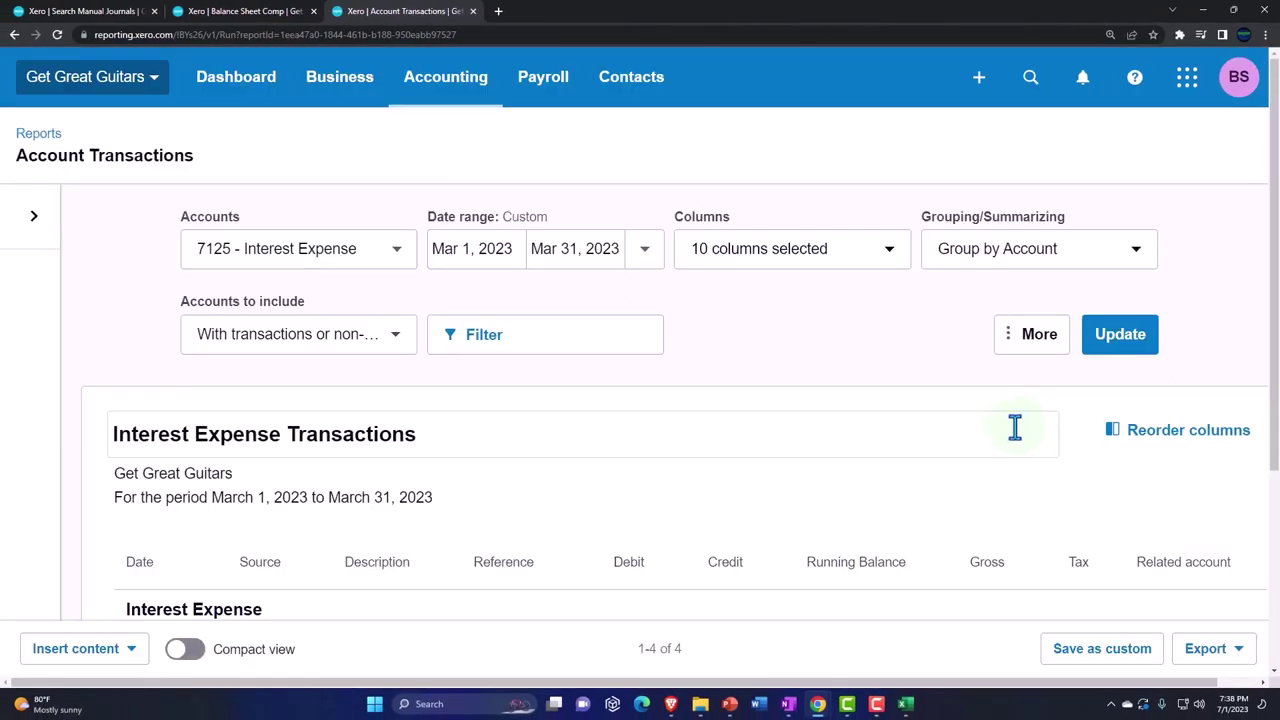
scroll(1015, 427, "down", 3)
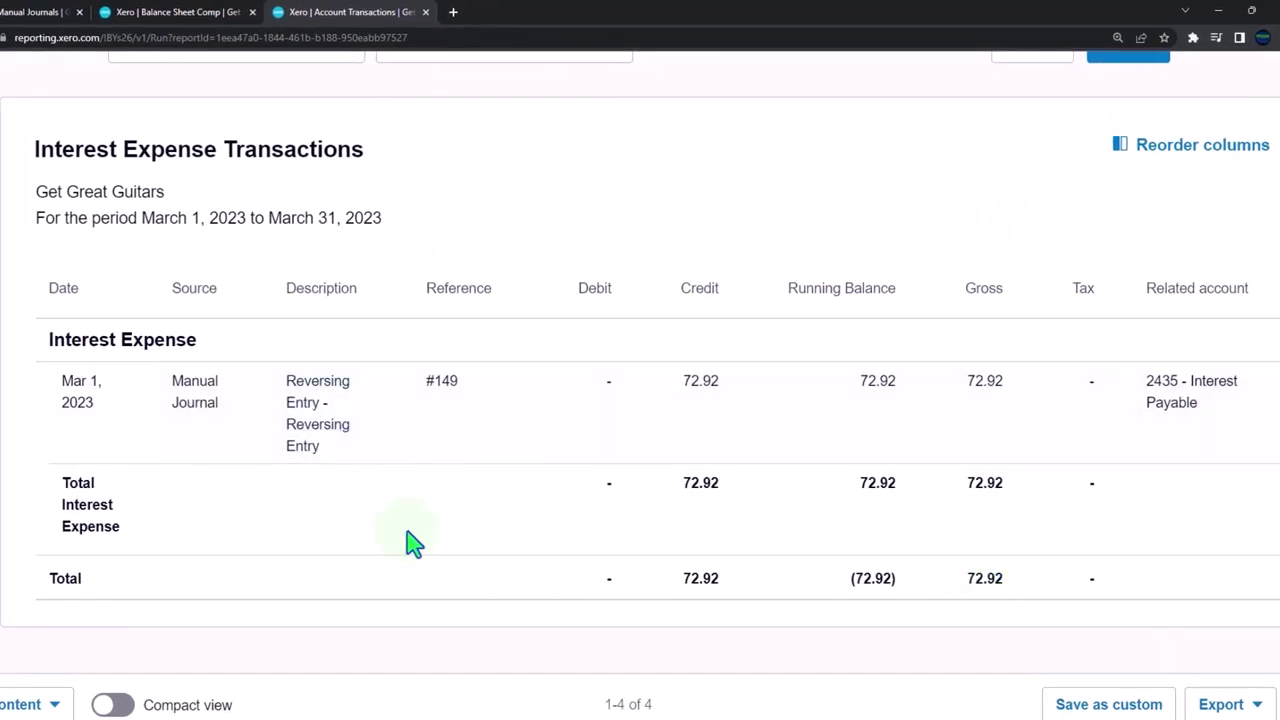
scroll(414, 543, "up", 1)
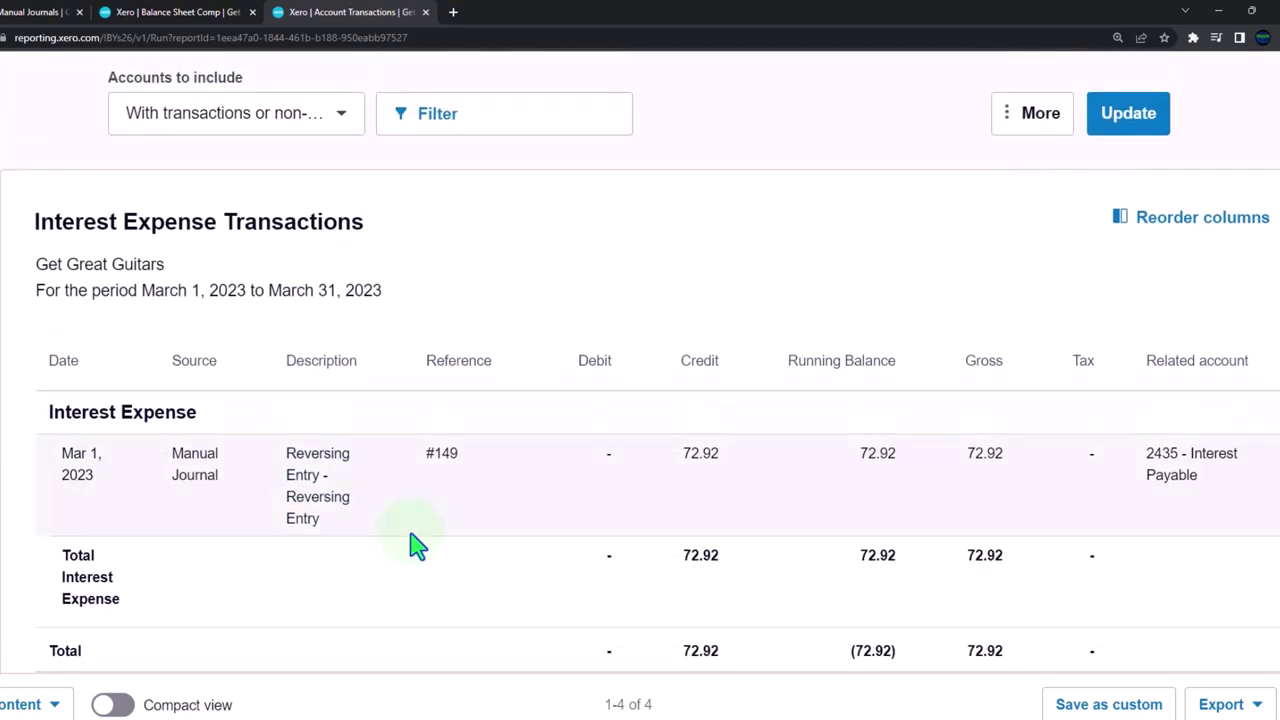
scroll(412, 543, "up", 3)
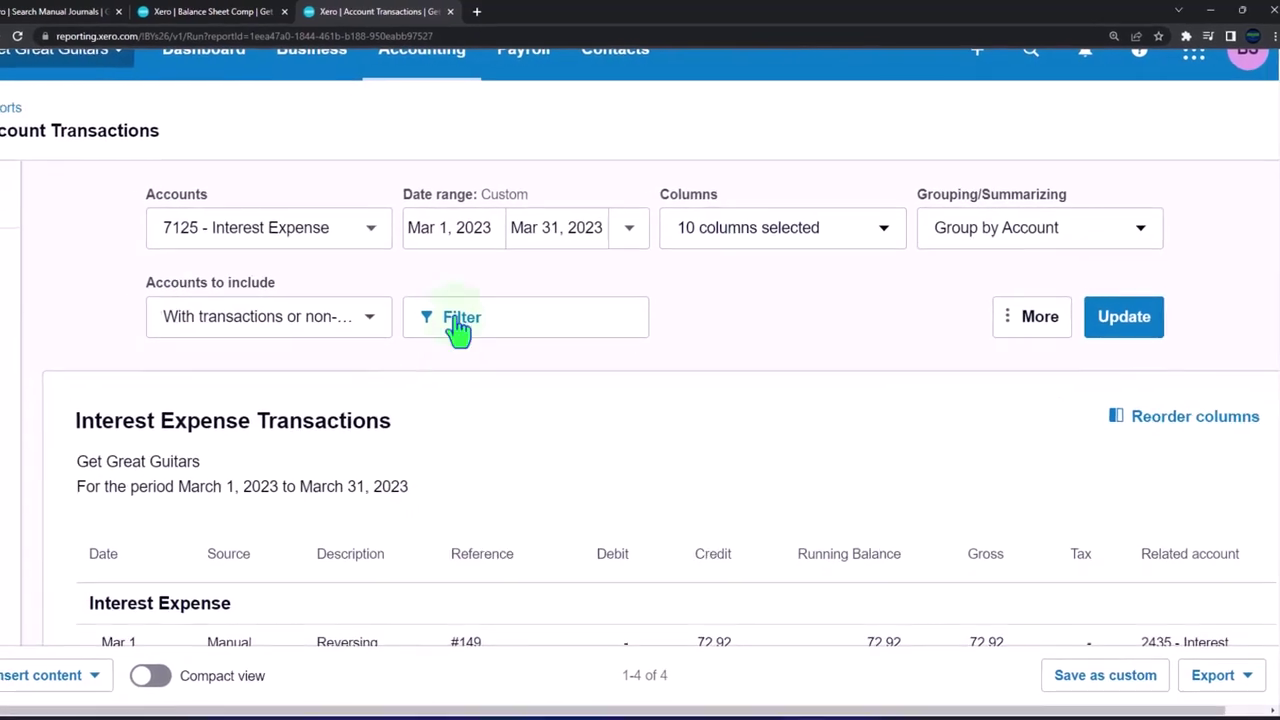
- Set the Interest Expense transactions' start date to Feb 28, 2023, update the report, and examine the adjusting and reversing entries
left_click(487, 226)
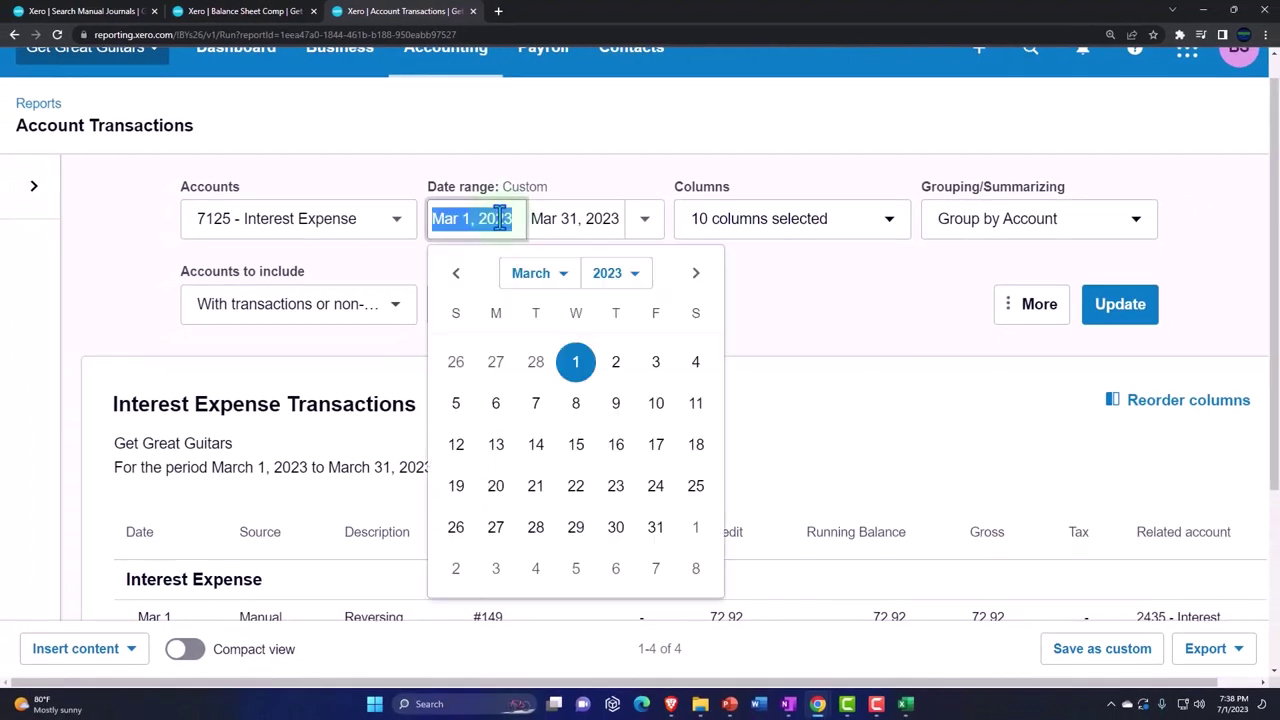
left_click(563, 287)
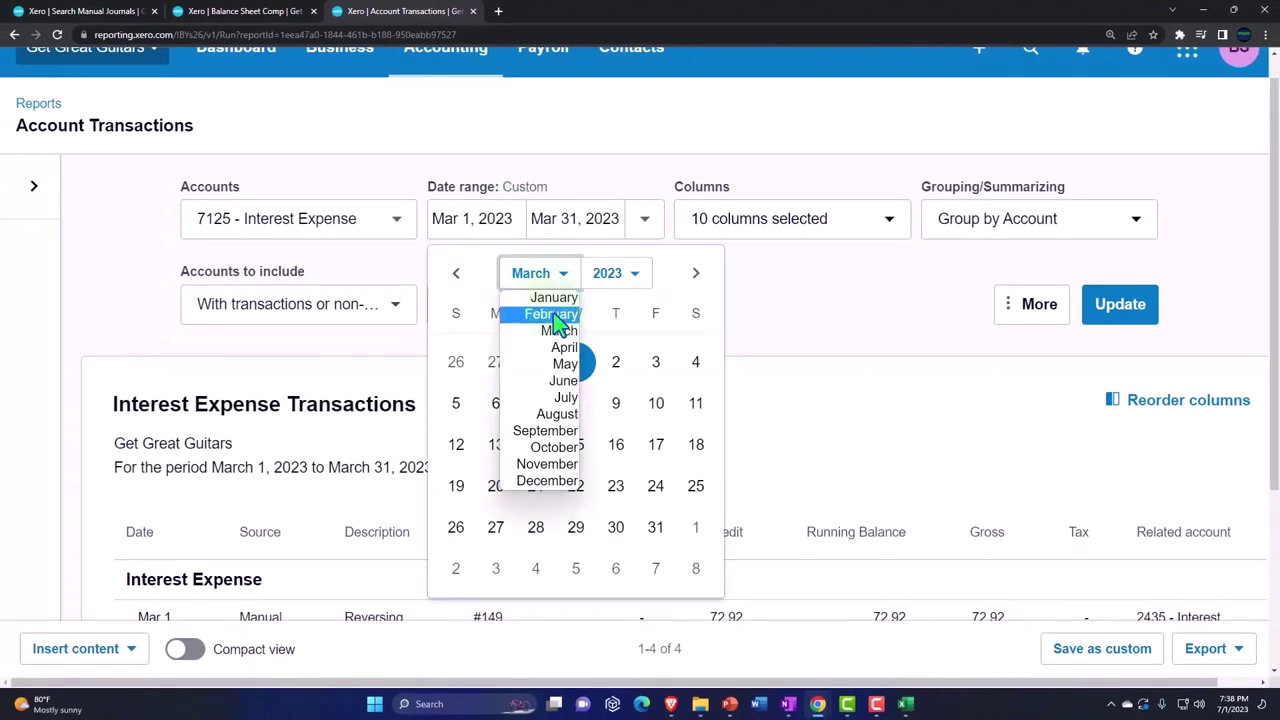
left_click(563, 314)
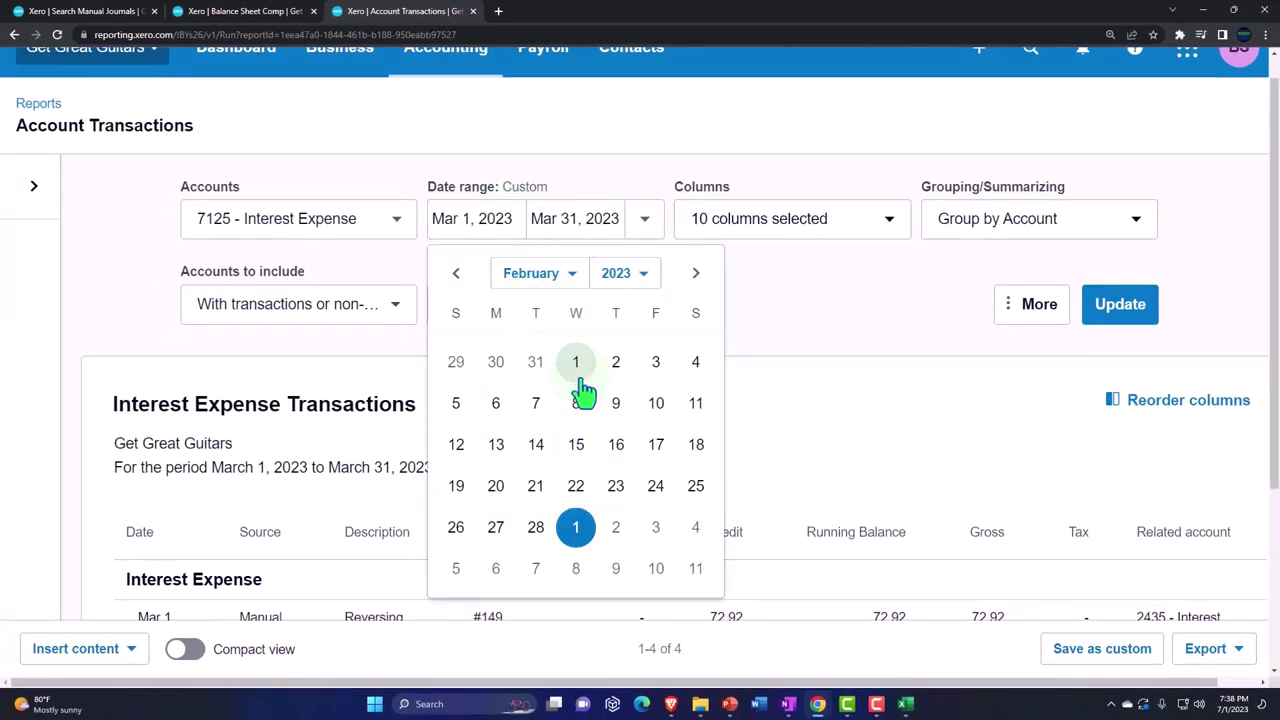
left_click(535, 527)
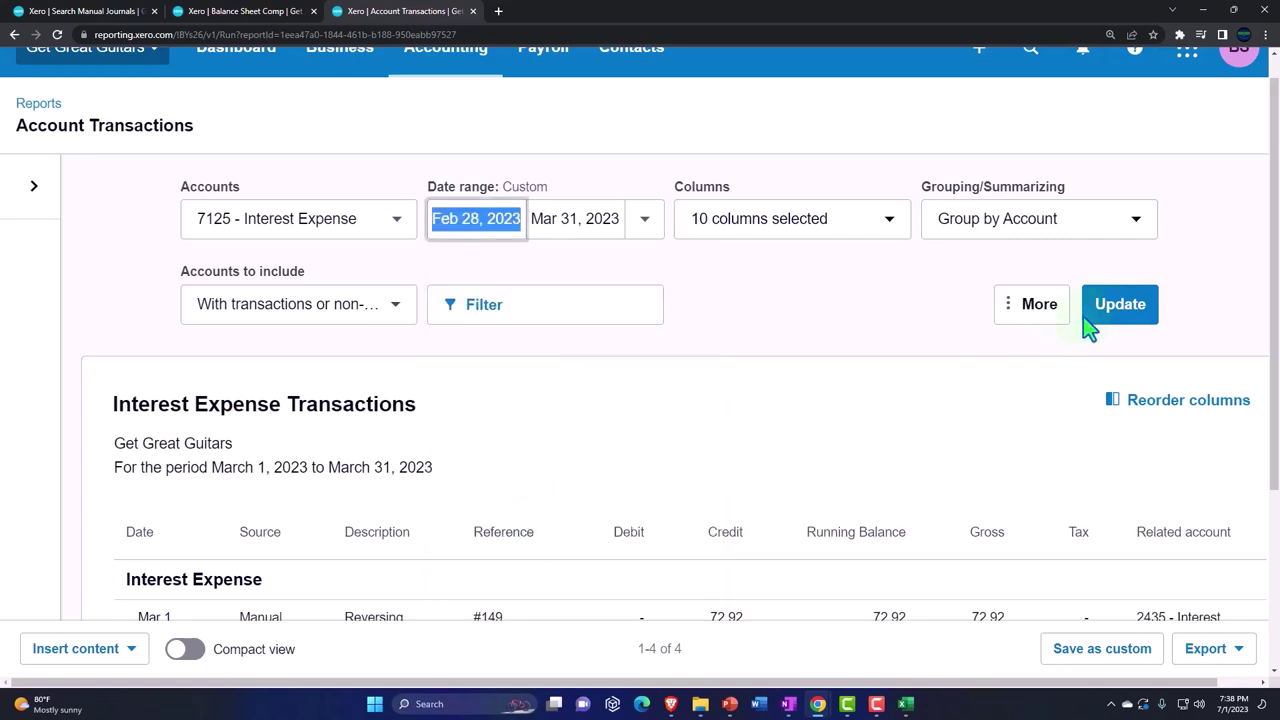
left_click(1098, 314)
scroll(850, 468, "down", 3)
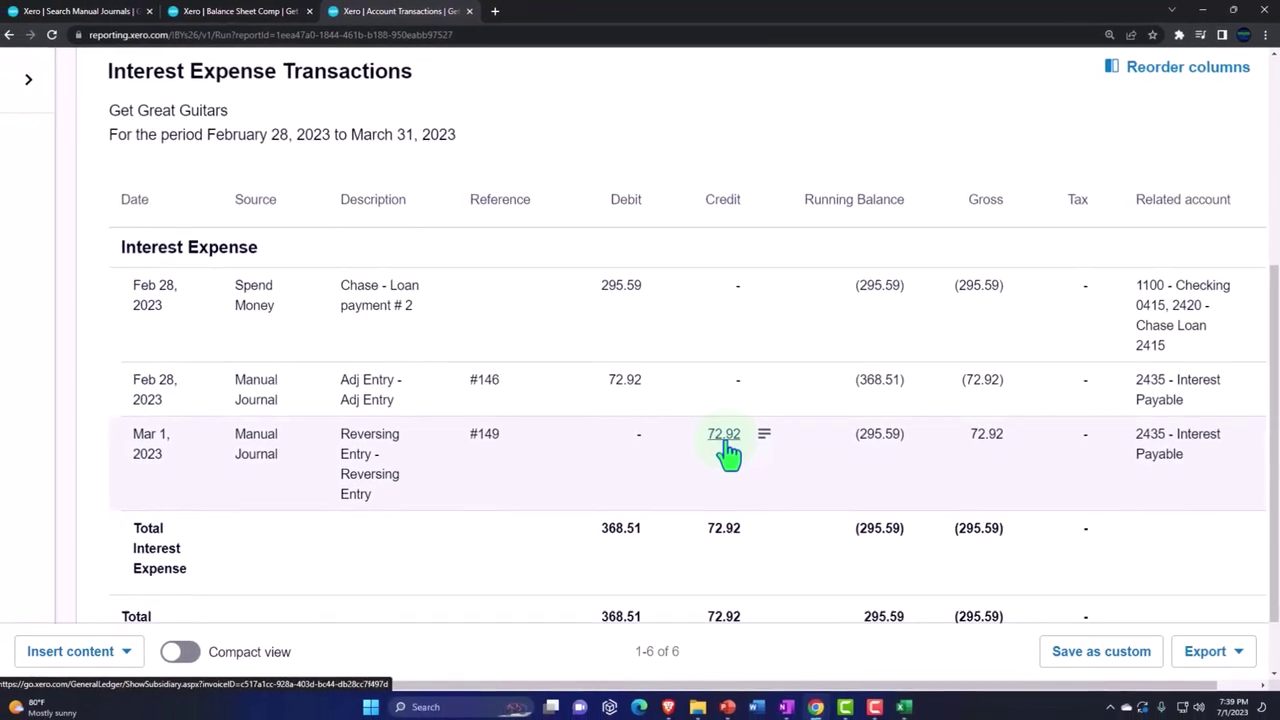
- In Excel, compare the Interest Expense debits in cells K5 and K9, and return to the Xero transactions report
left_click(905, 704)
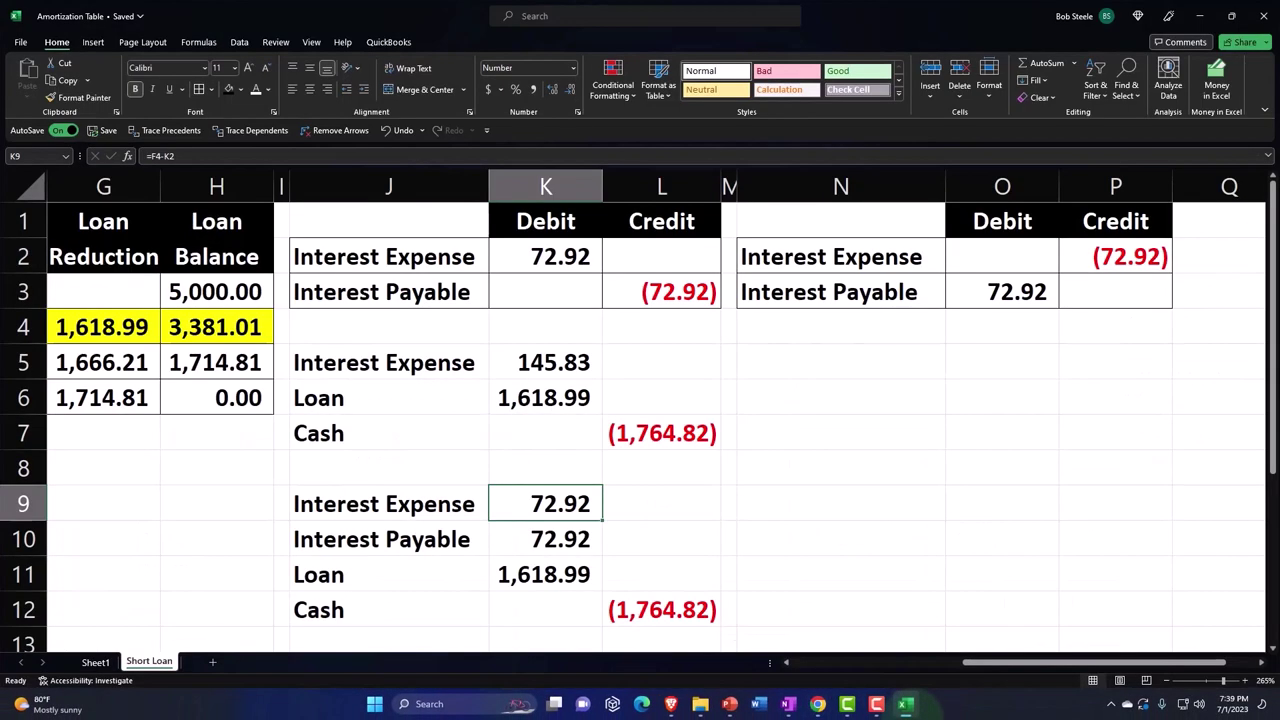
left_click(563, 362)
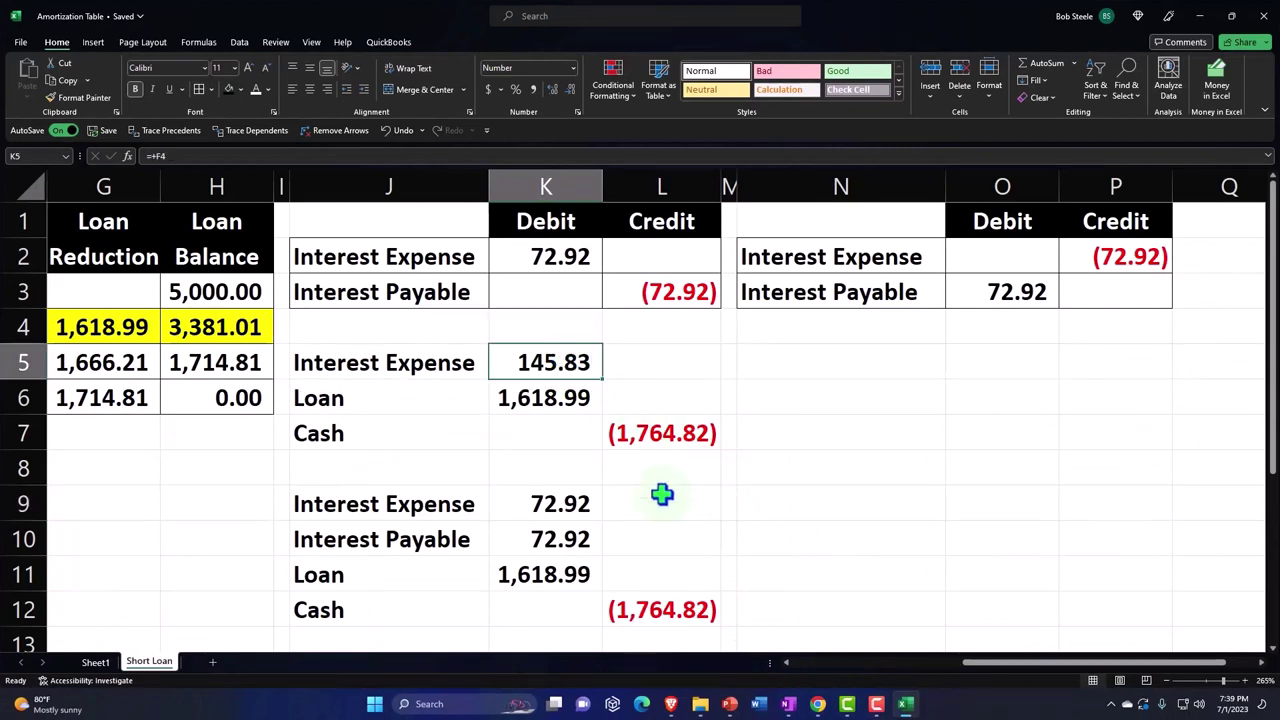
left_click(572, 503)
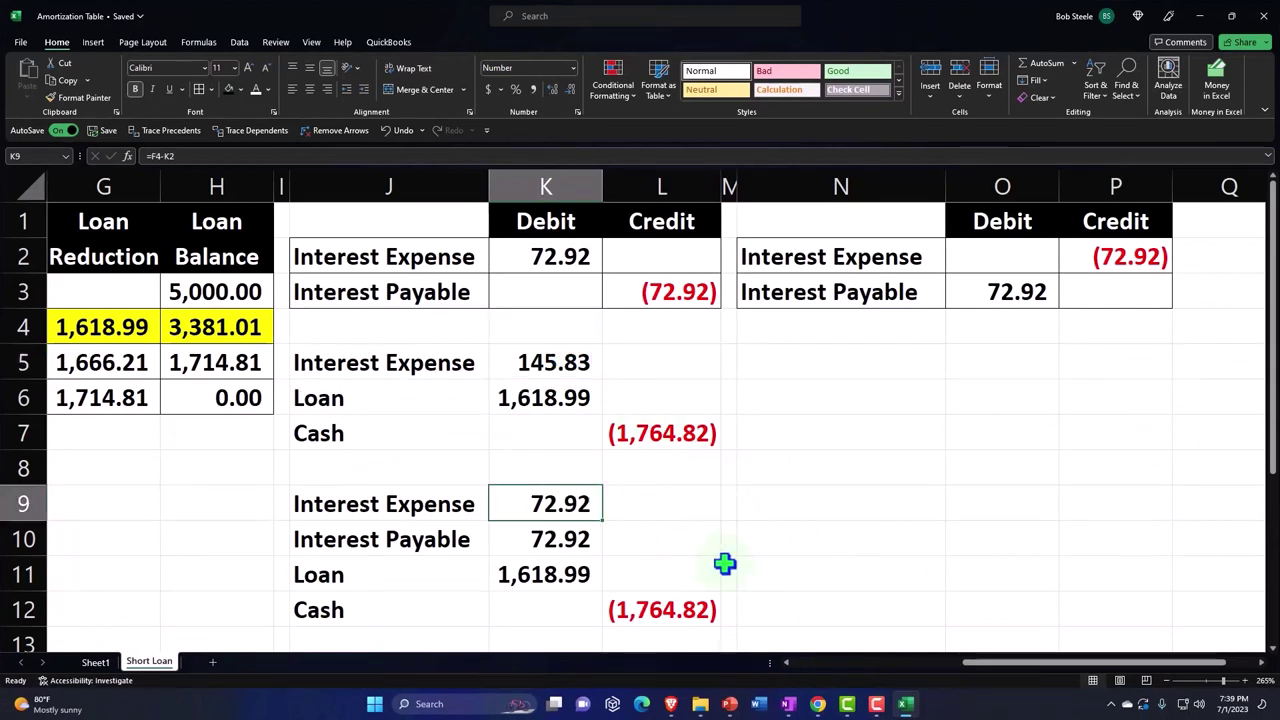
left_click(905, 703)
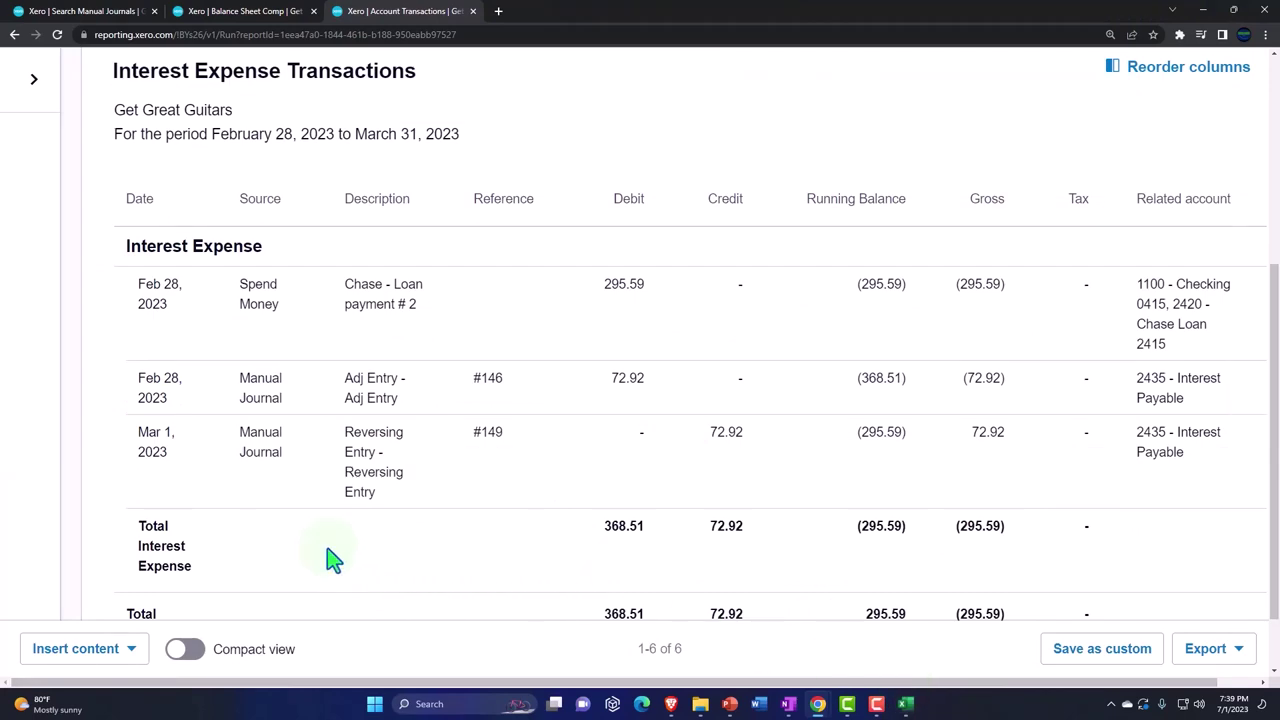
- Return to the Income Statement Comp report and duplicate its browser tab
scroll(329, 557, "up", 4)
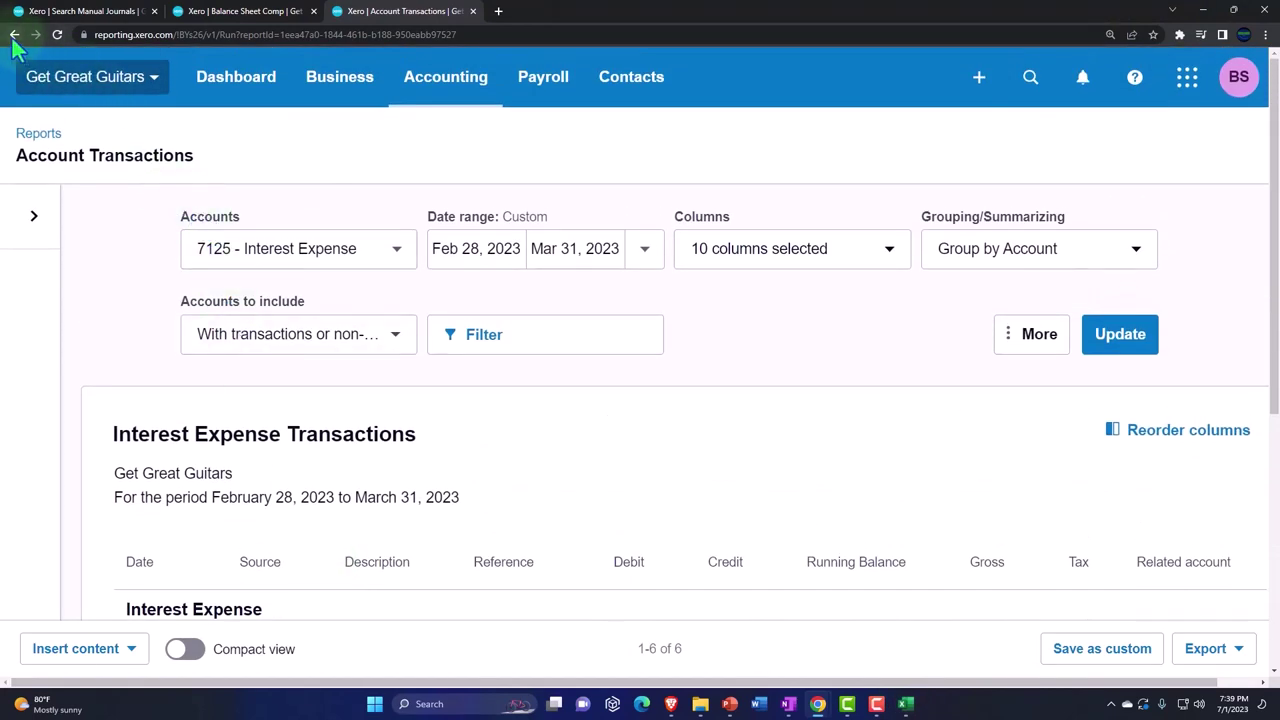
left_click(14, 35)
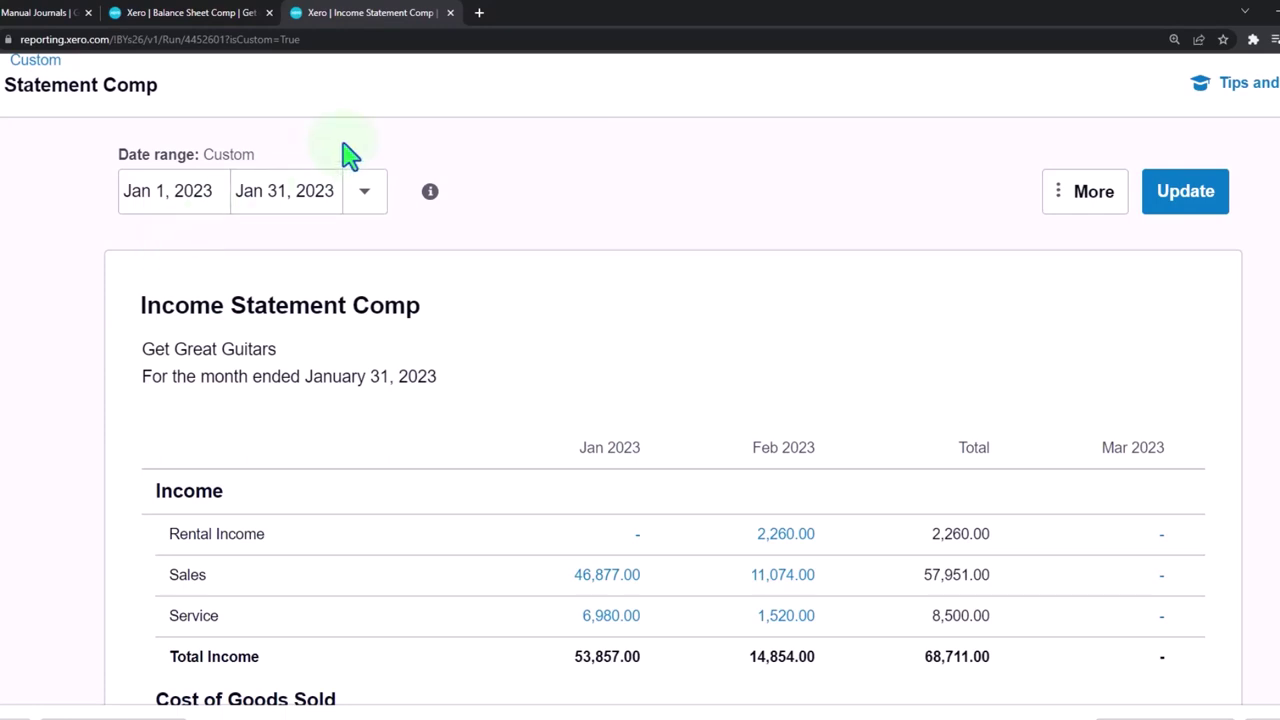
right_click(395, 22)
left_click(433, 120)
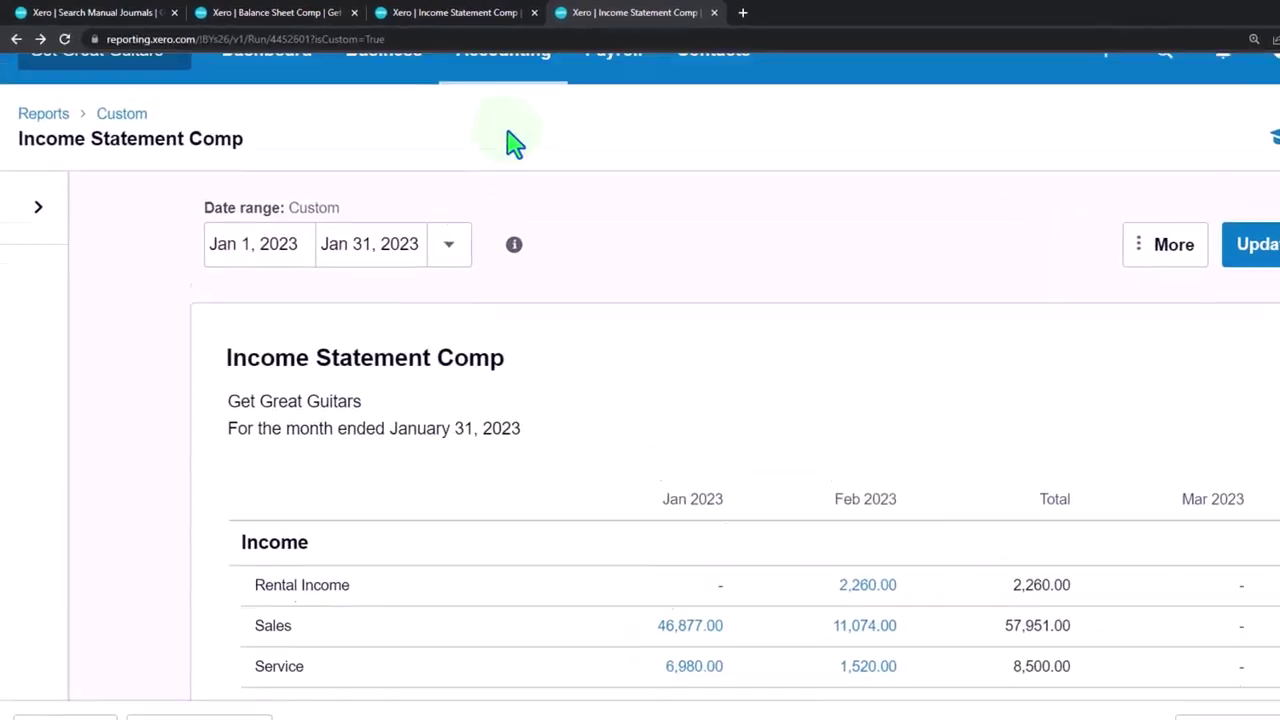
- Find the current Journal Report by searching reports for "jour", open it, and briefly view its new manual journal form
left_click(502, 56)
left_click(501, 169)
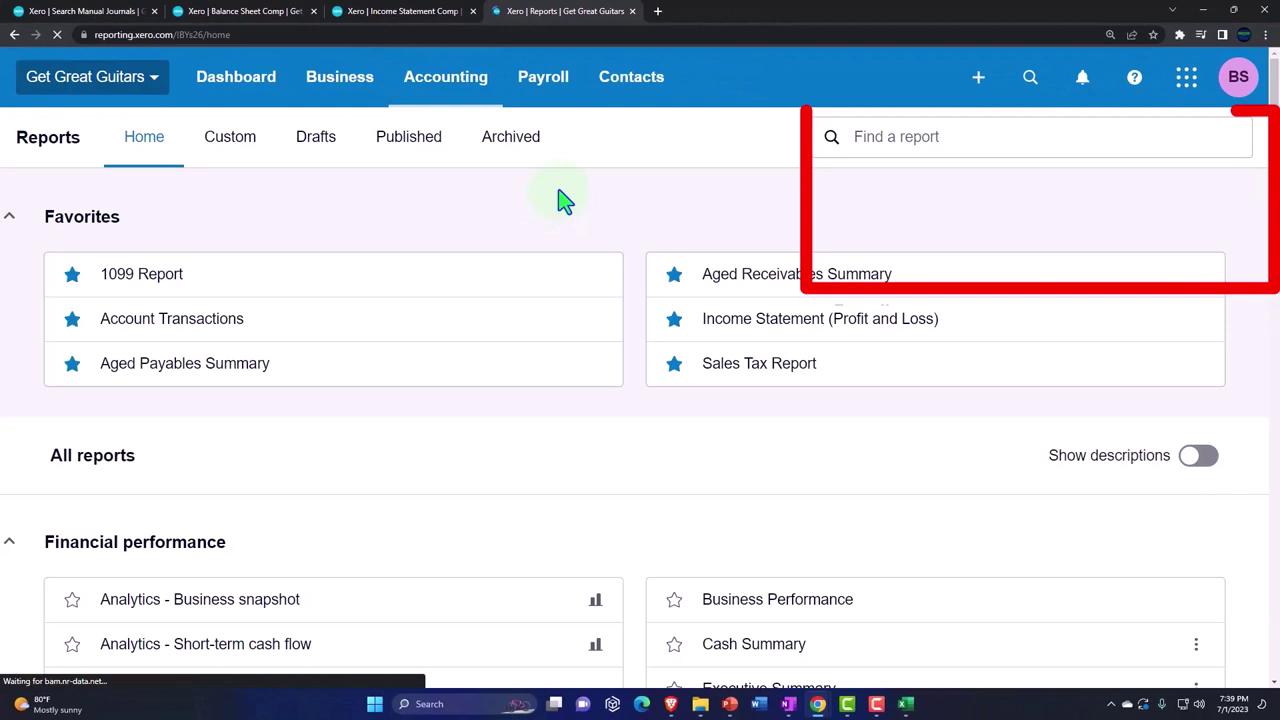
left_click(903, 143)
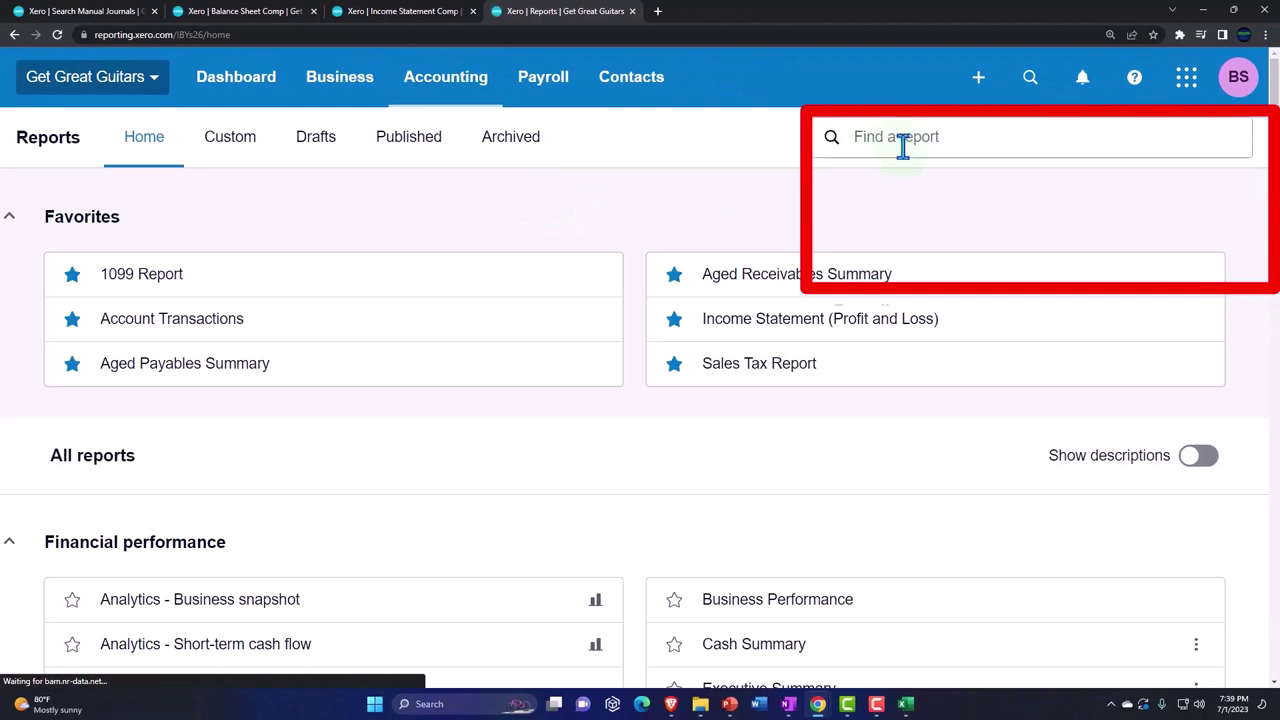
type("jour")
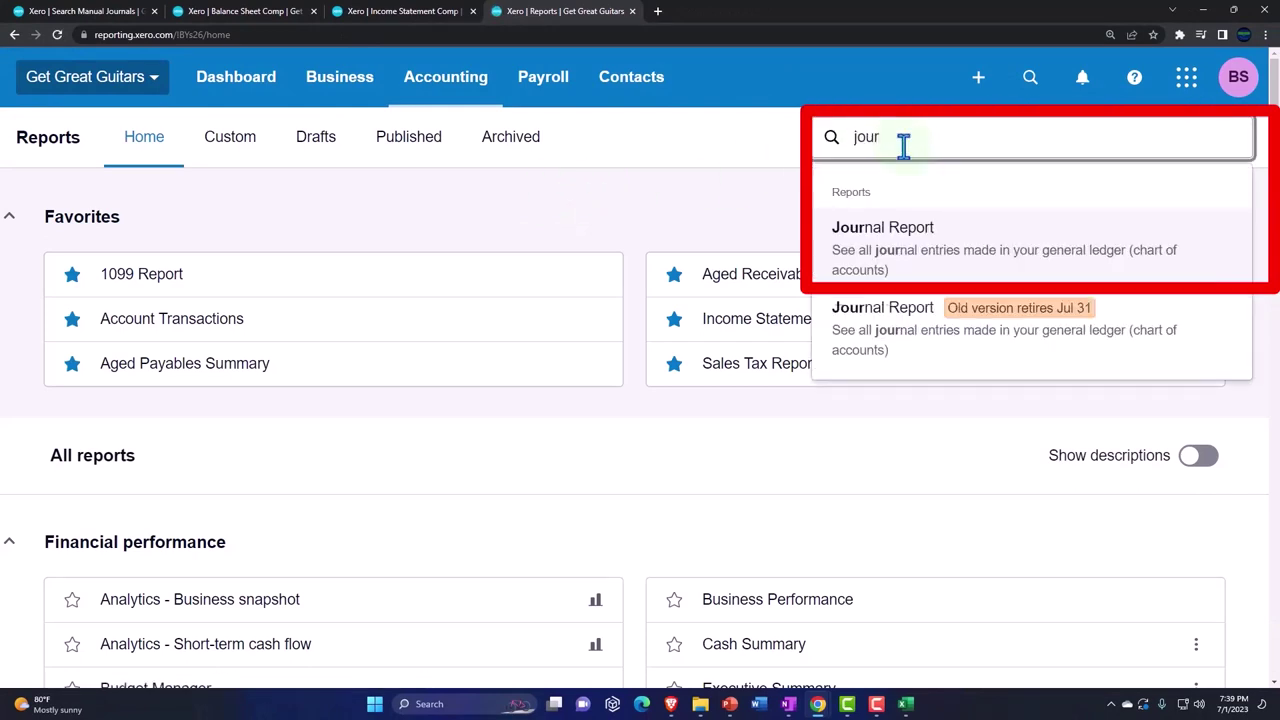
left_click(898, 252)
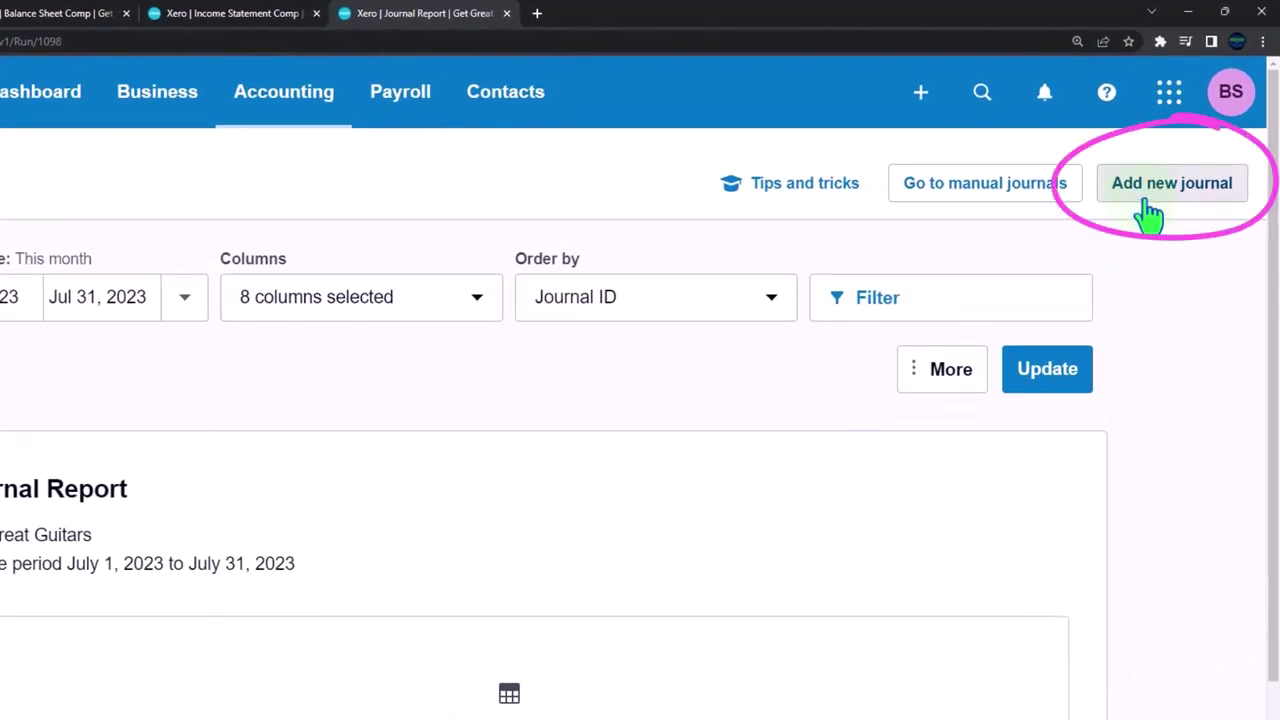
left_click(1149, 211)
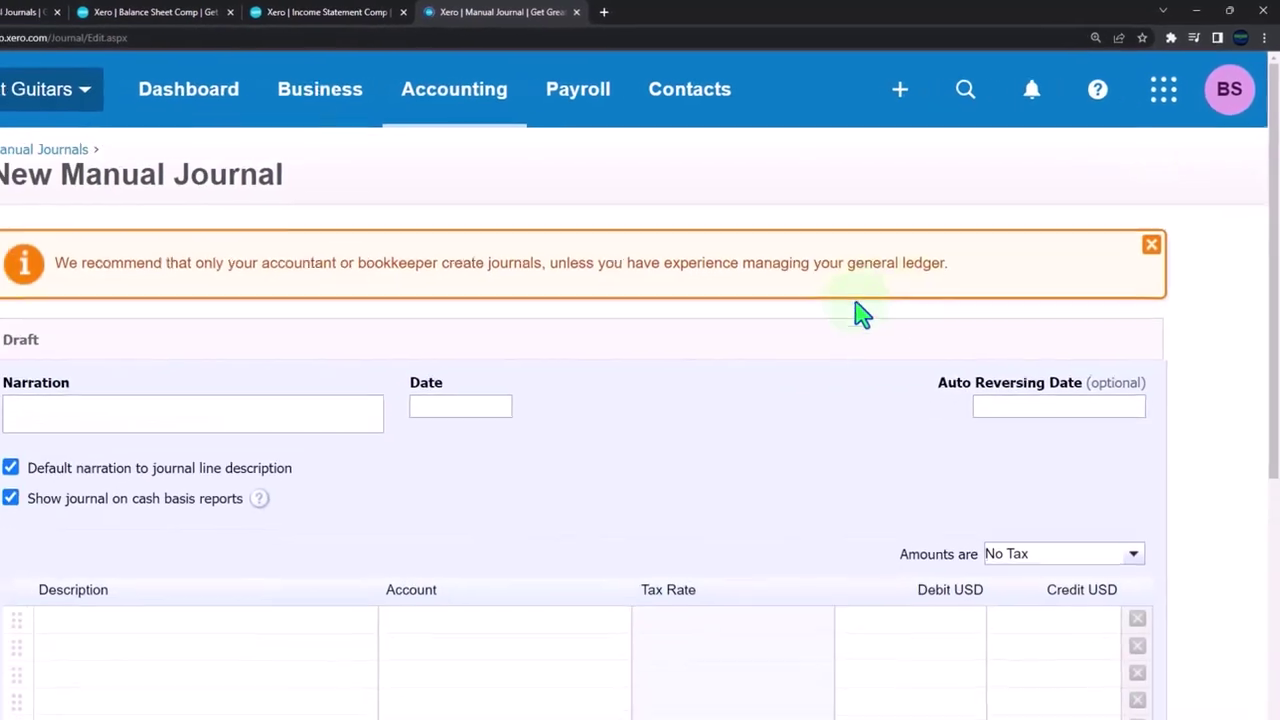
left_click(13, 36)
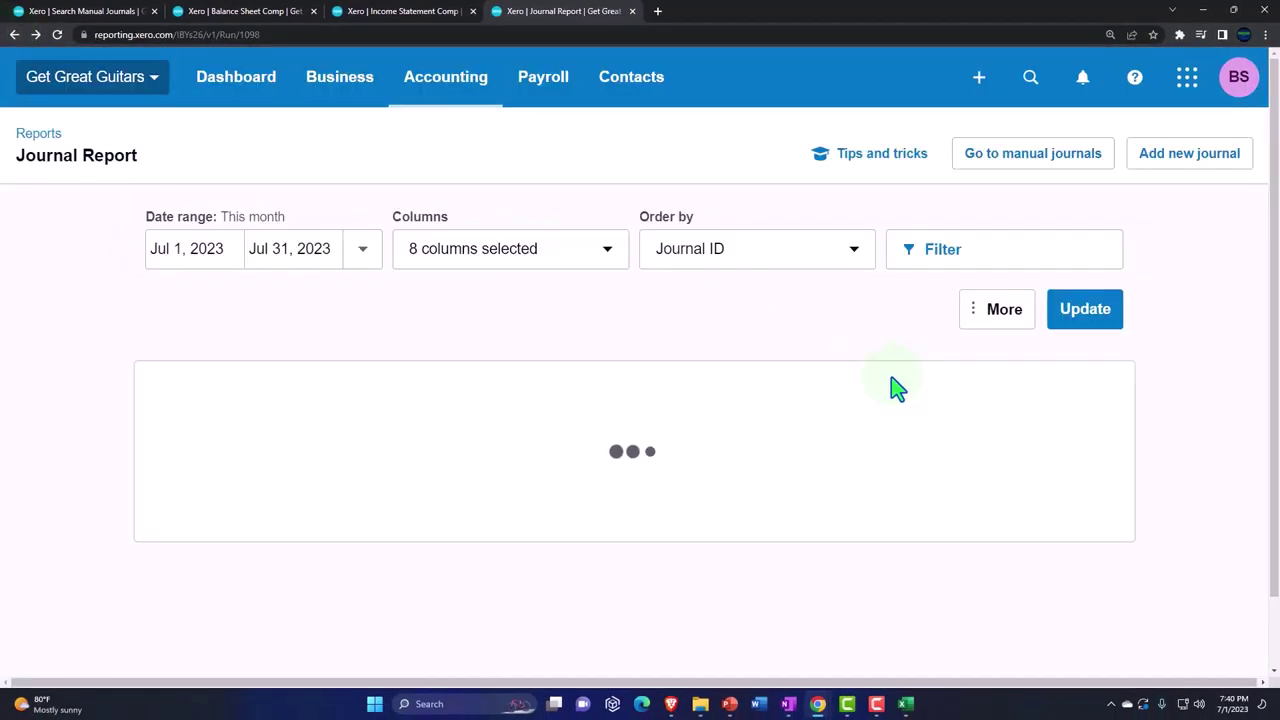
- Give the Journal Report a custom date range starting Mar 1, 2023
left_click(365, 252)
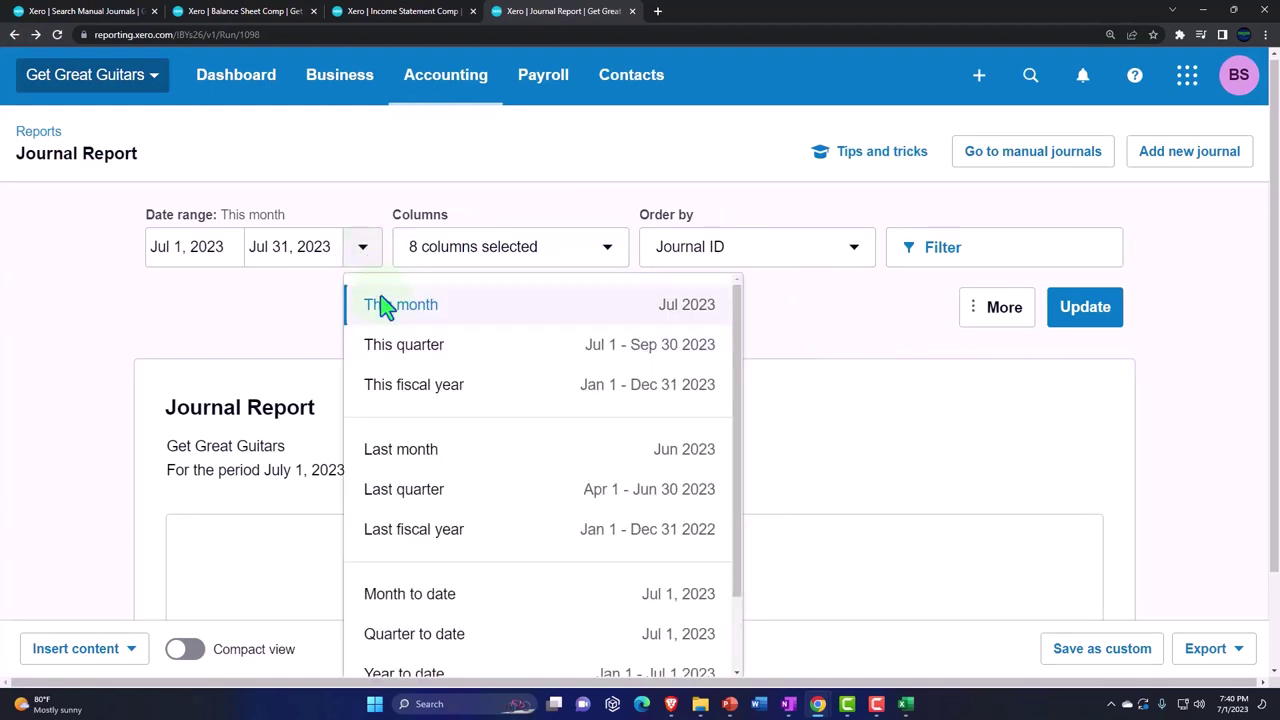
scroll(410, 400, "down", 3)
left_click(490, 600)
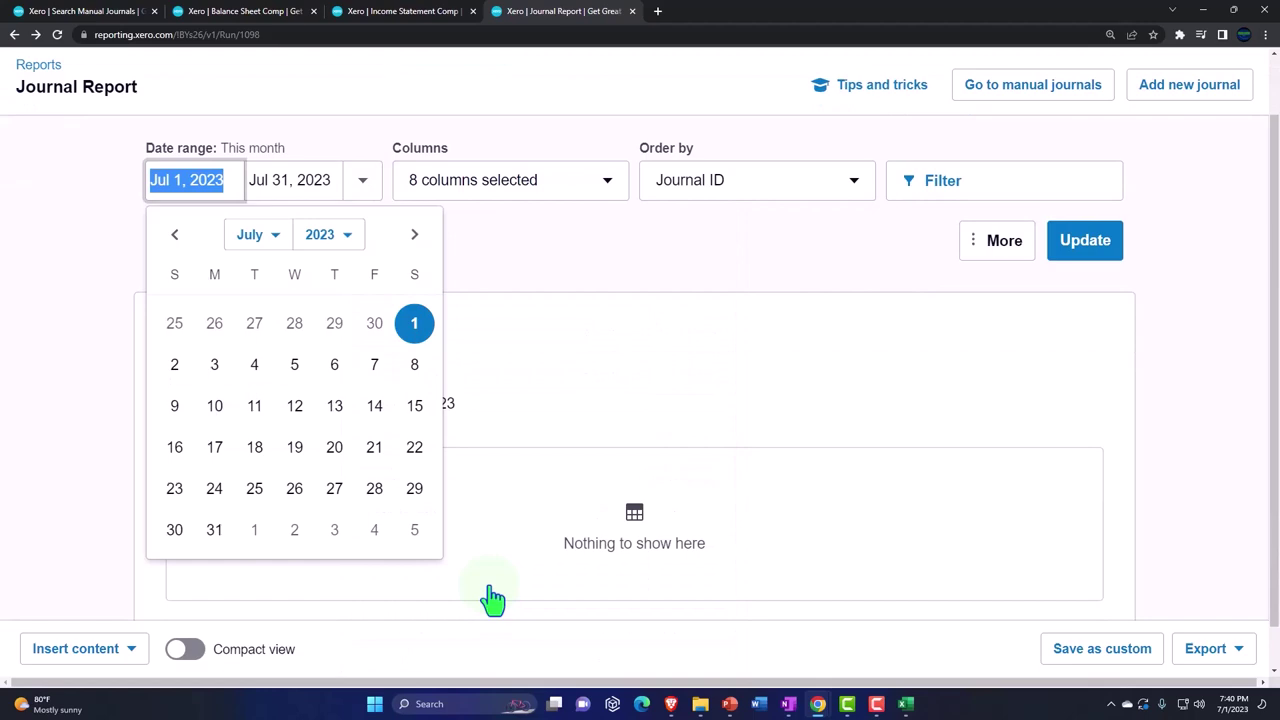
left_click(272, 237)
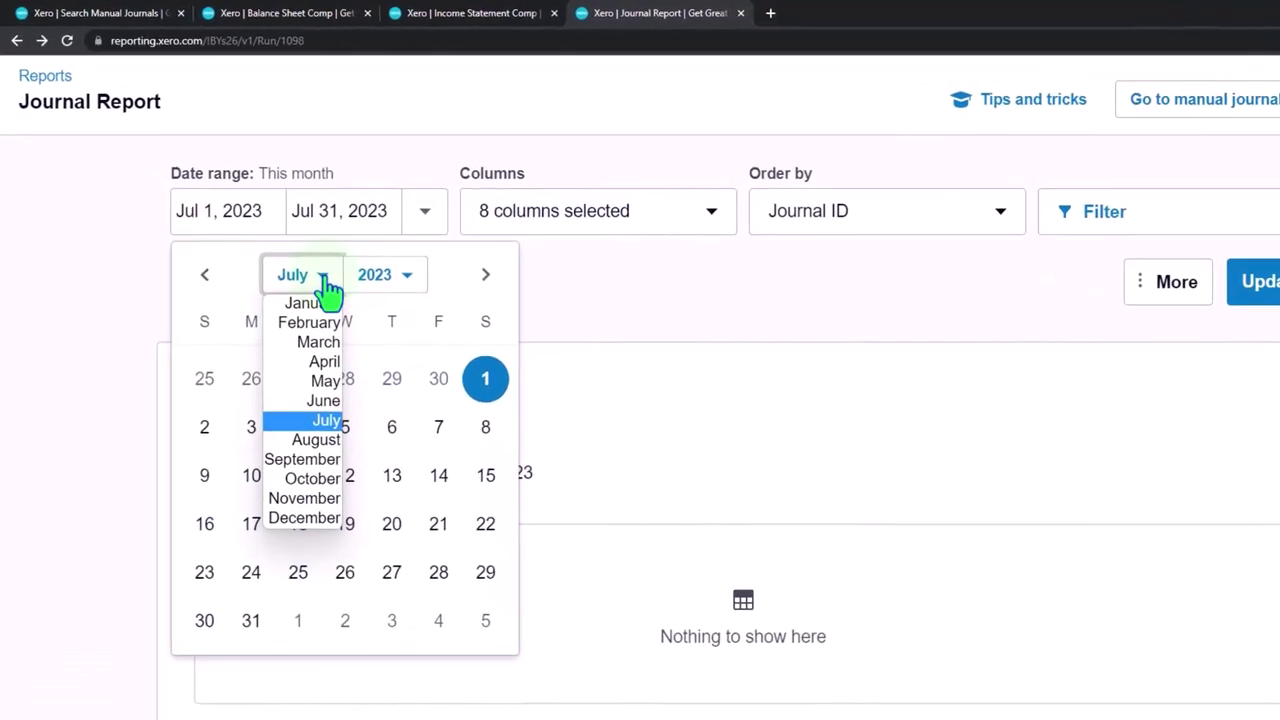
left_click(322, 344)
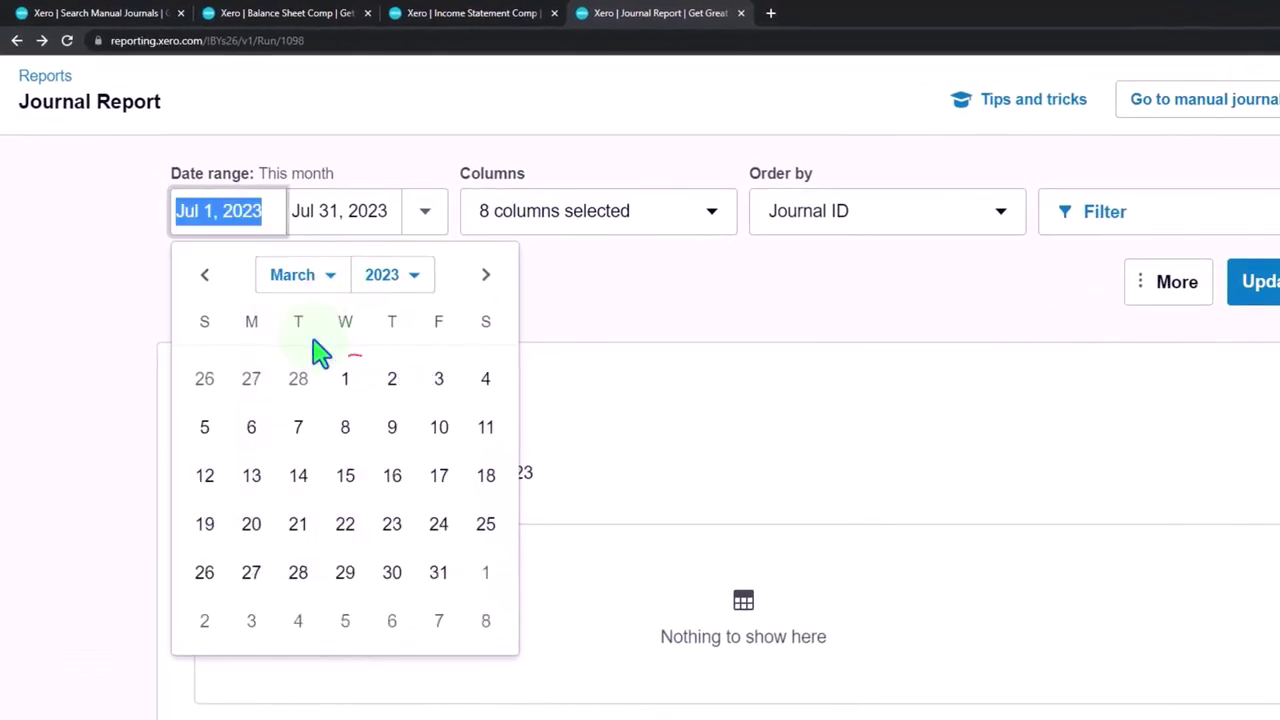
left_click(345, 380)
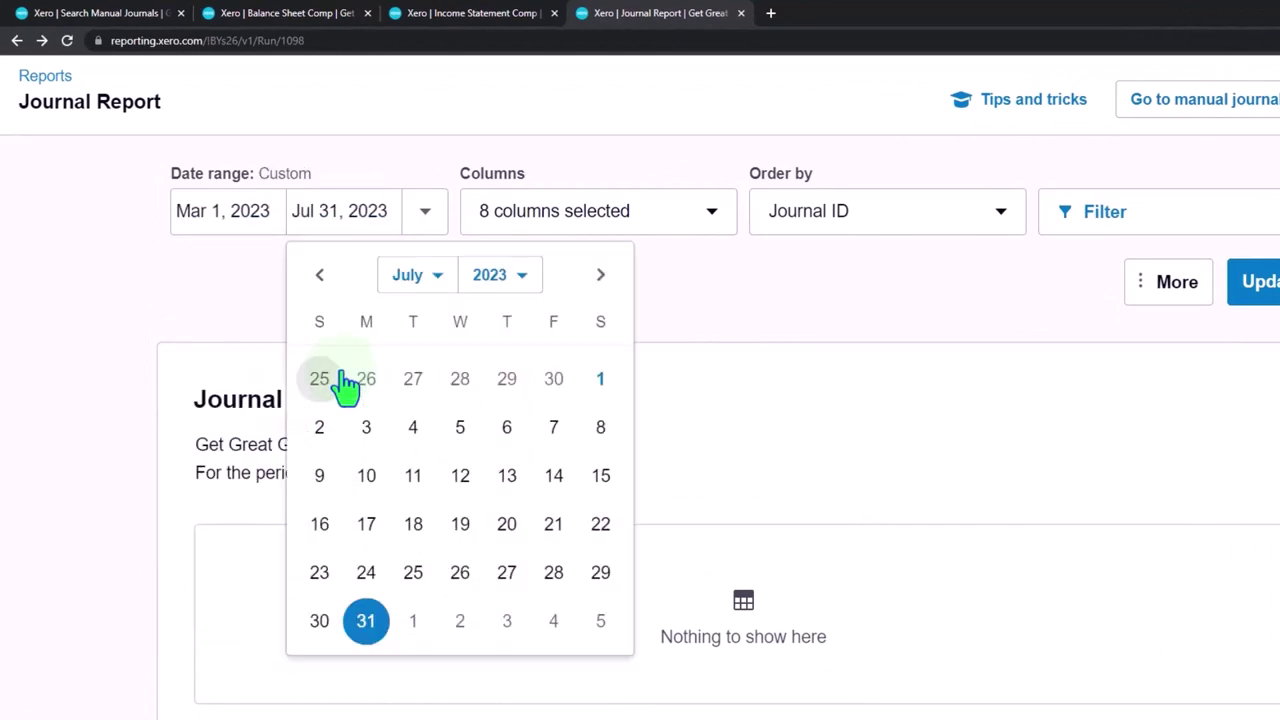
- Set the Journal Report's end date to Mar 1, 2023, update it, and look over the reversing journal entries
left_click(430, 276)
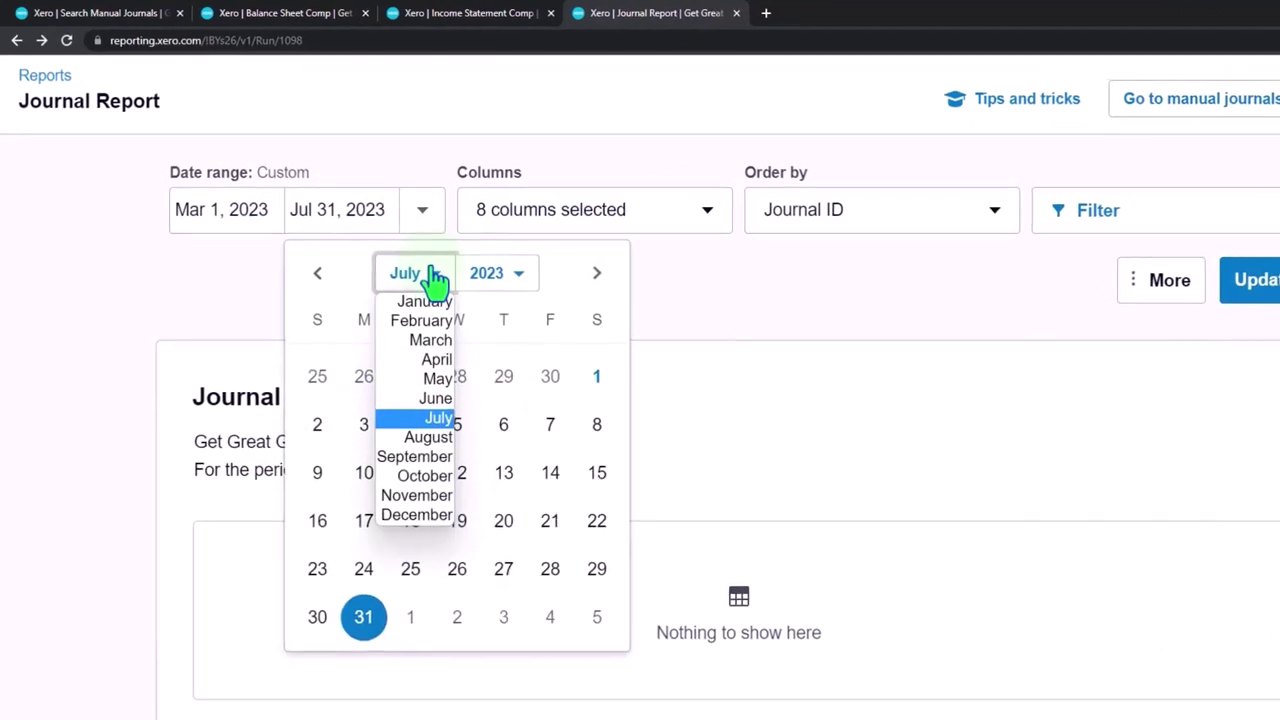
left_click(383, 299)
left_click(398, 329)
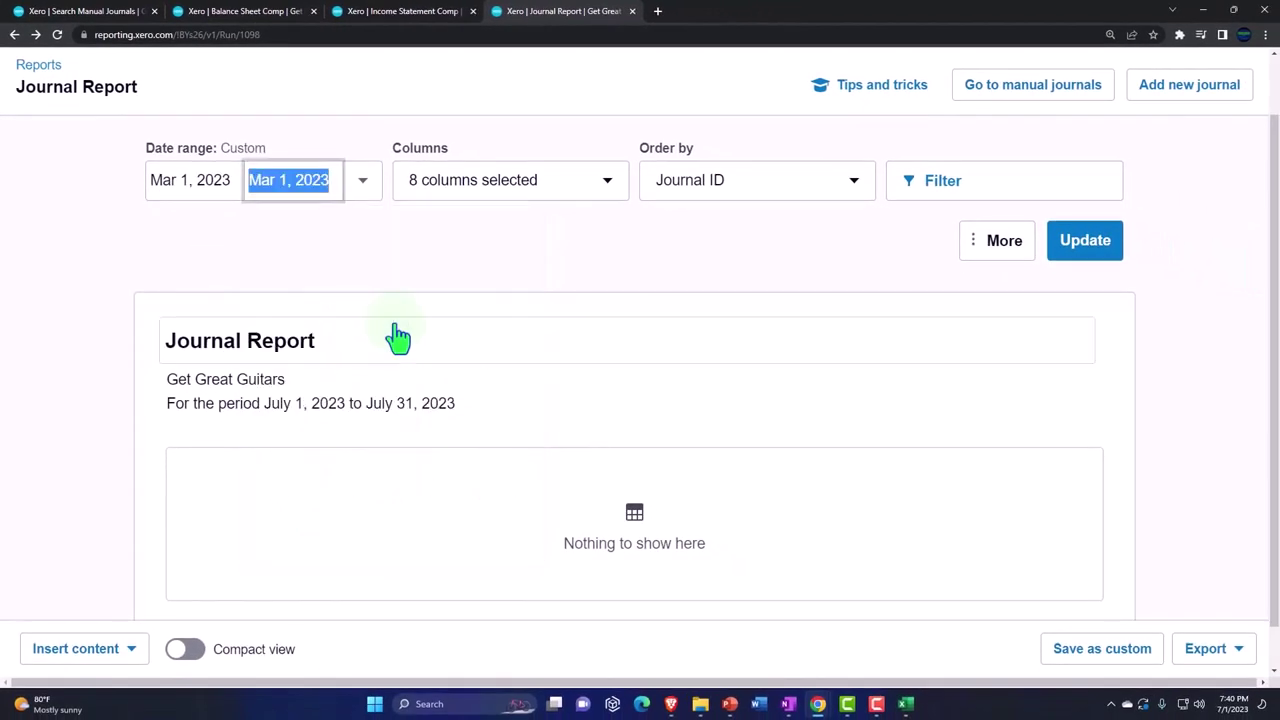
left_click(1101, 248)
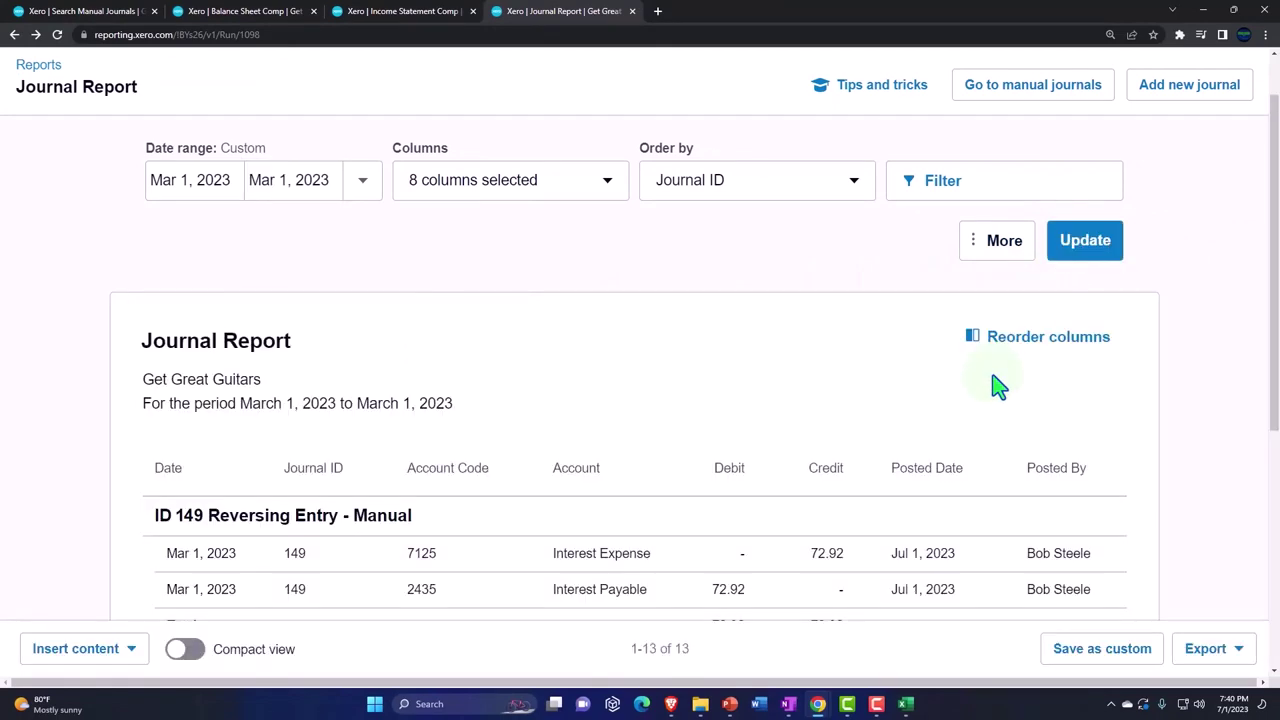
scroll(991, 383, "down", 2)
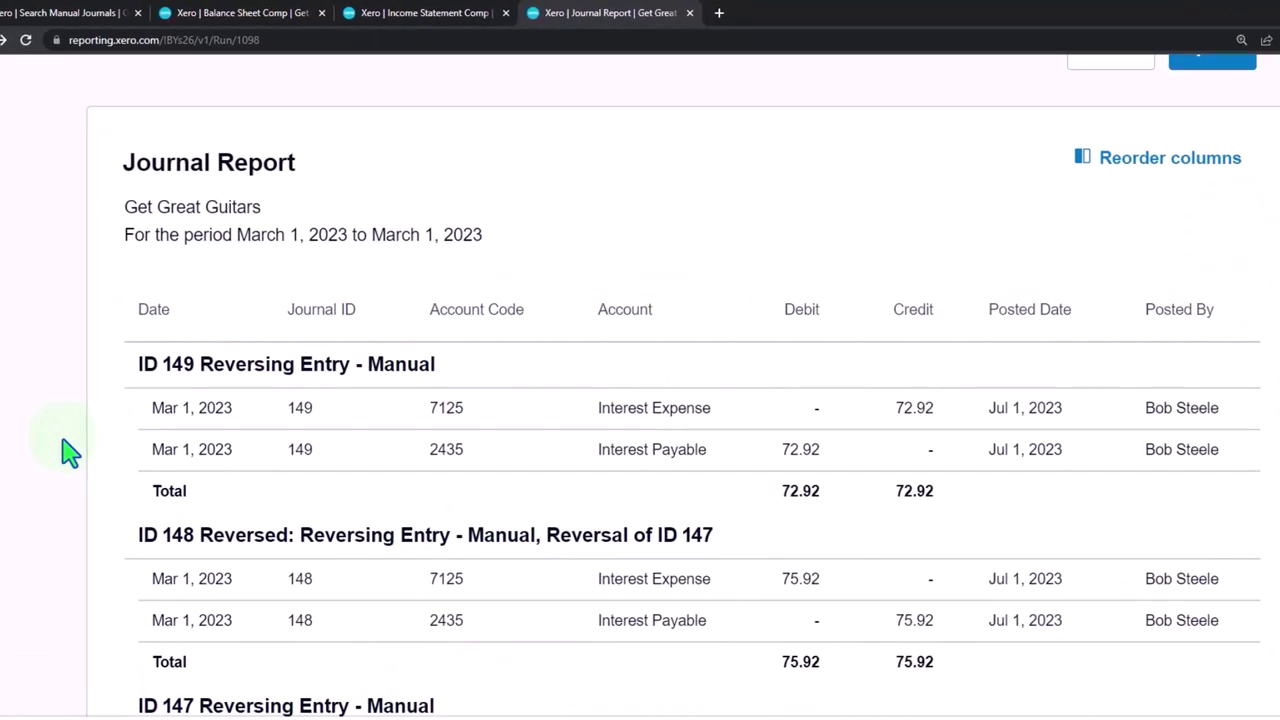
scroll(70, 452, "down", 1)
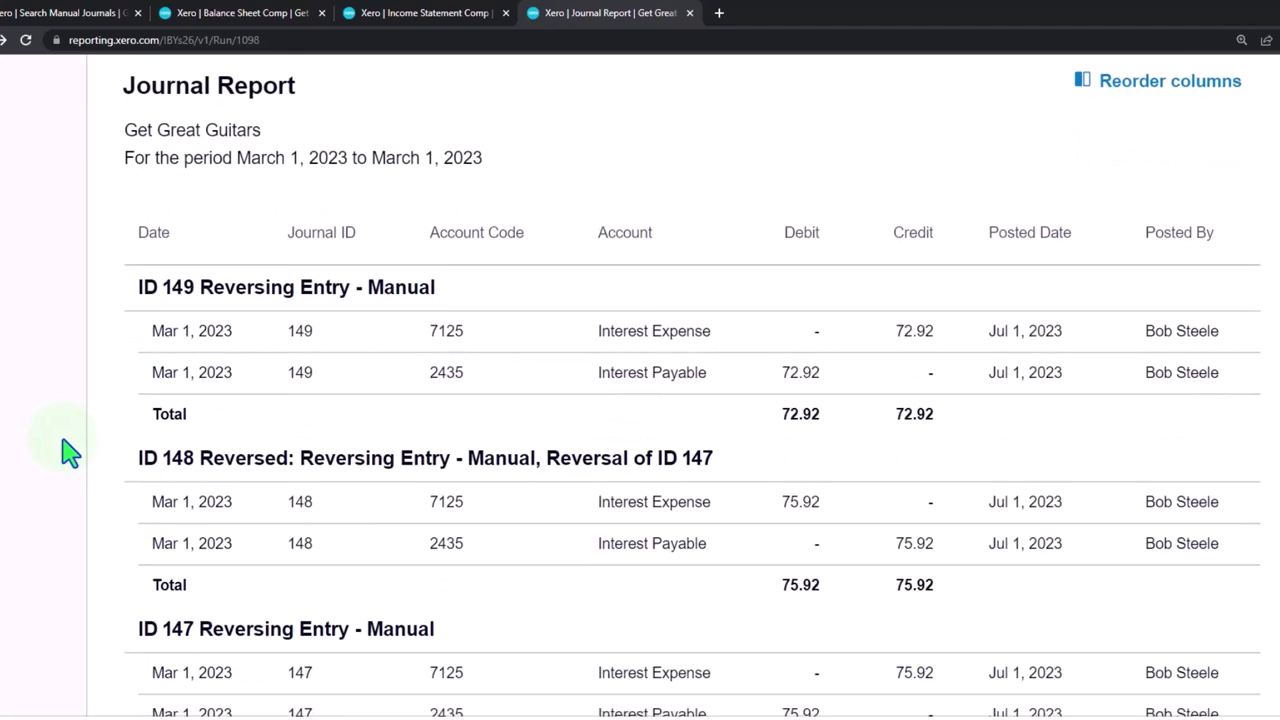
- Limit the Journal Report to posted manual journals only, update it, and look over the entries
scroll(70, 452, "up", 5)
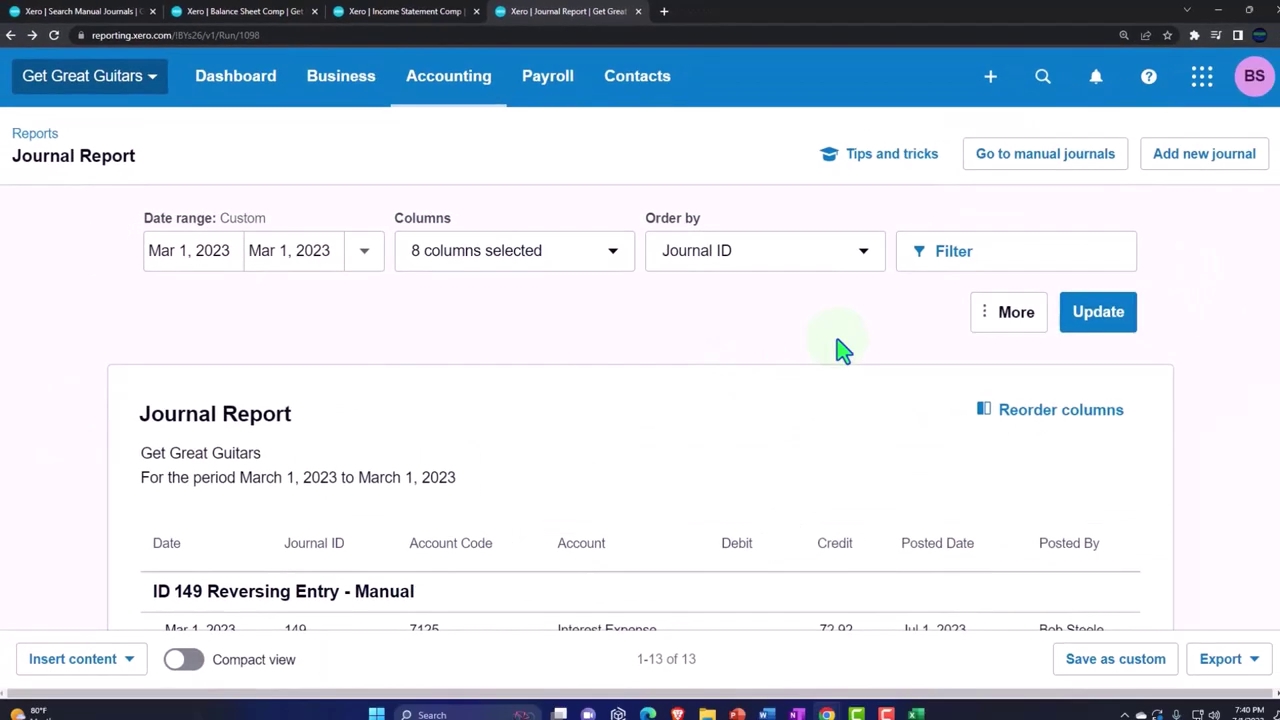
left_click(1003, 322)
left_click(1003, 404)
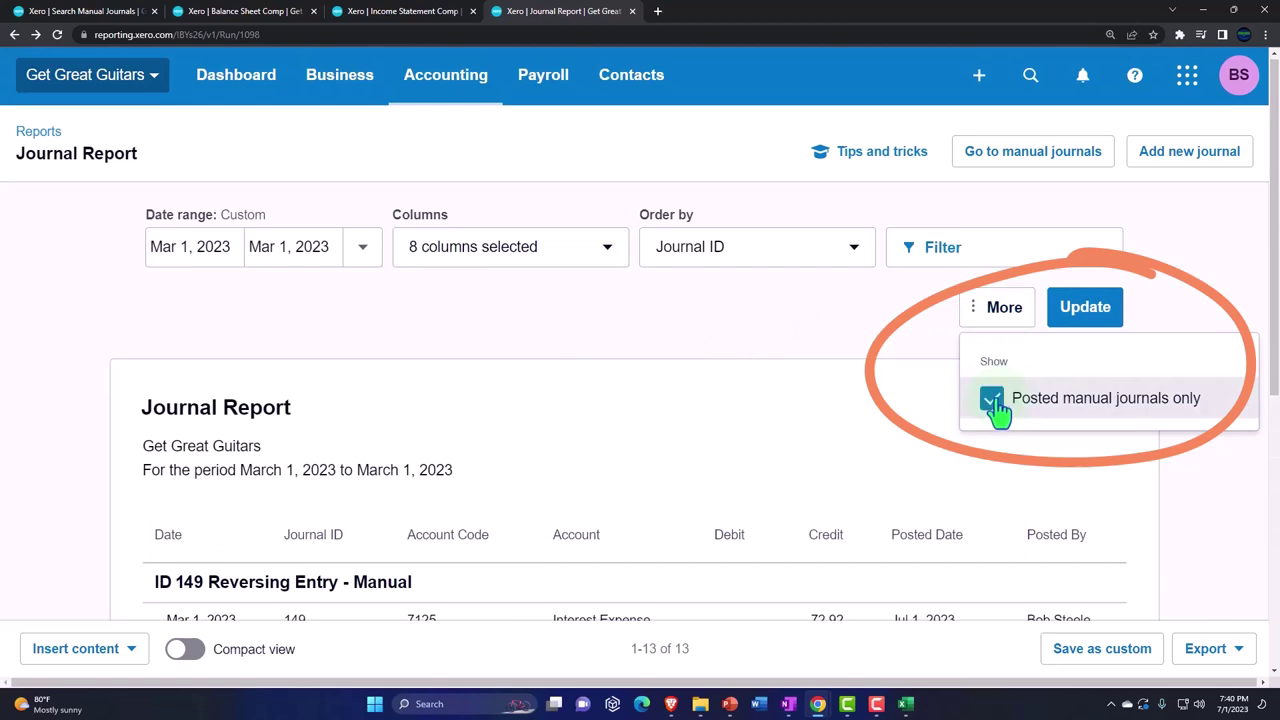
left_click(1082, 318)
scroll(70, 316, "down", 3)
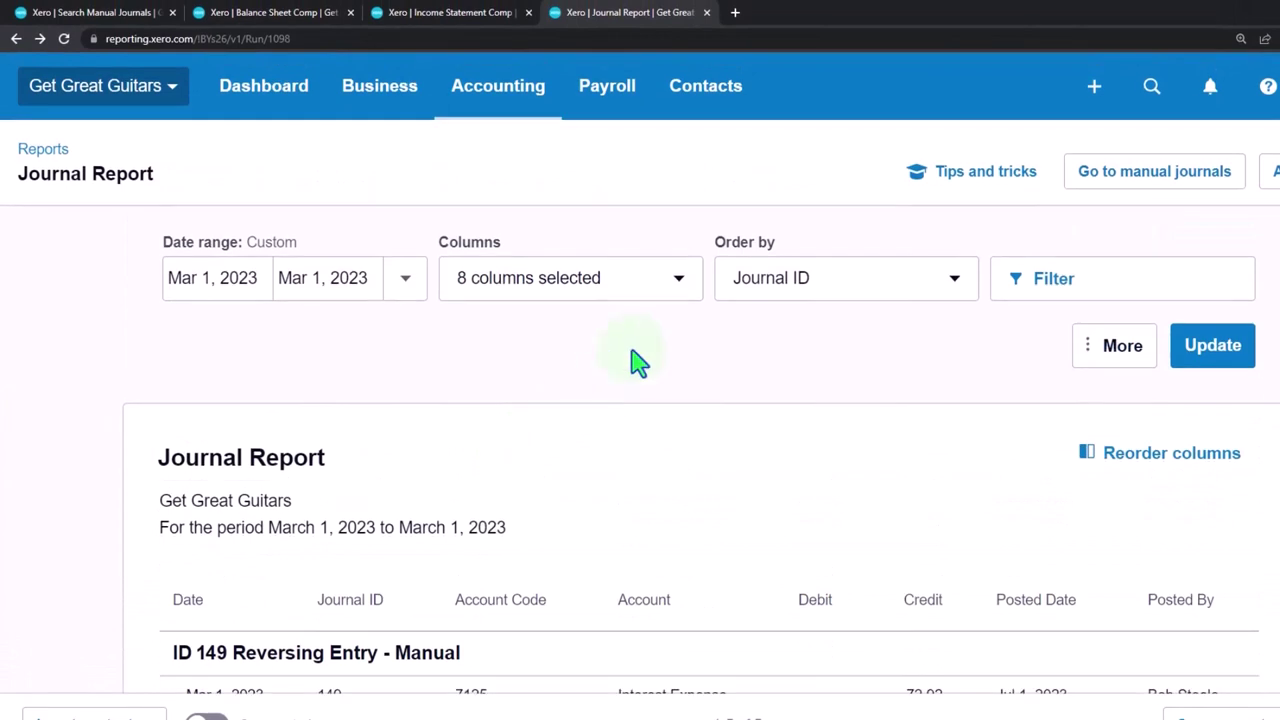
- Find the Trial Balance report by searching the reports for "tri" and open it
left_click(500, 100)
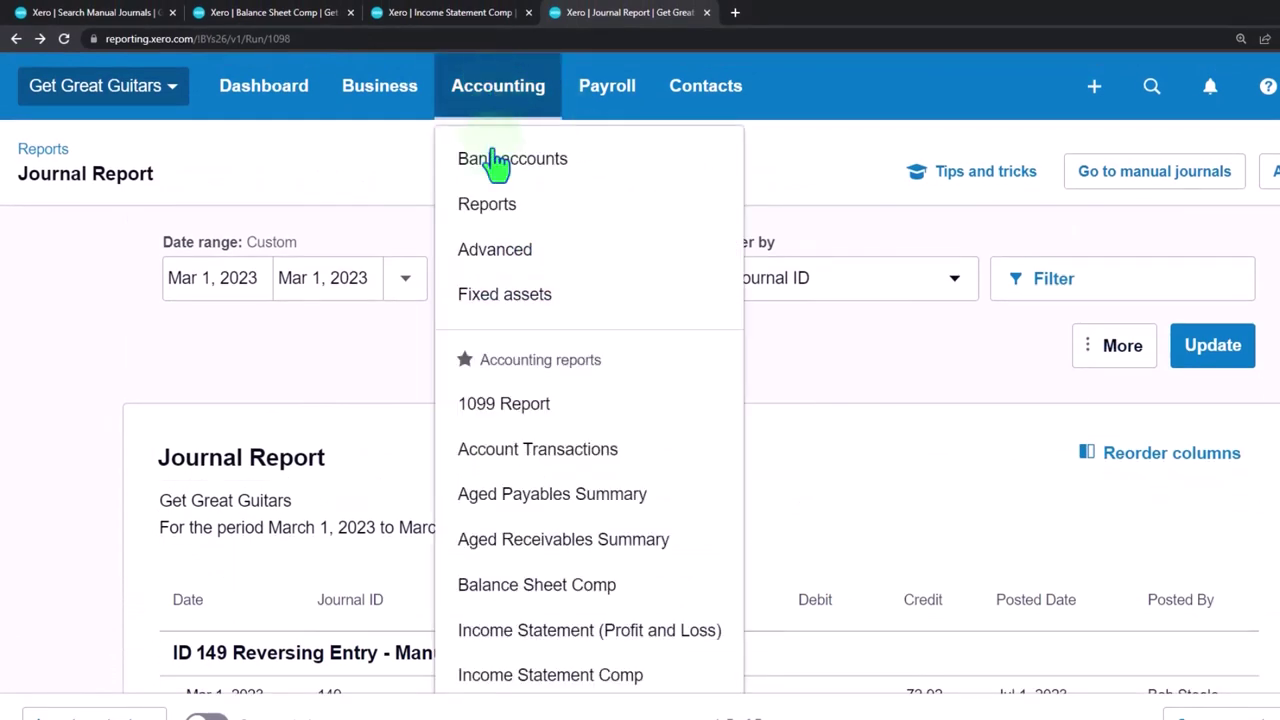
scroll(515, 250, "down", 1)
scroll(520, 240, "up", 1)
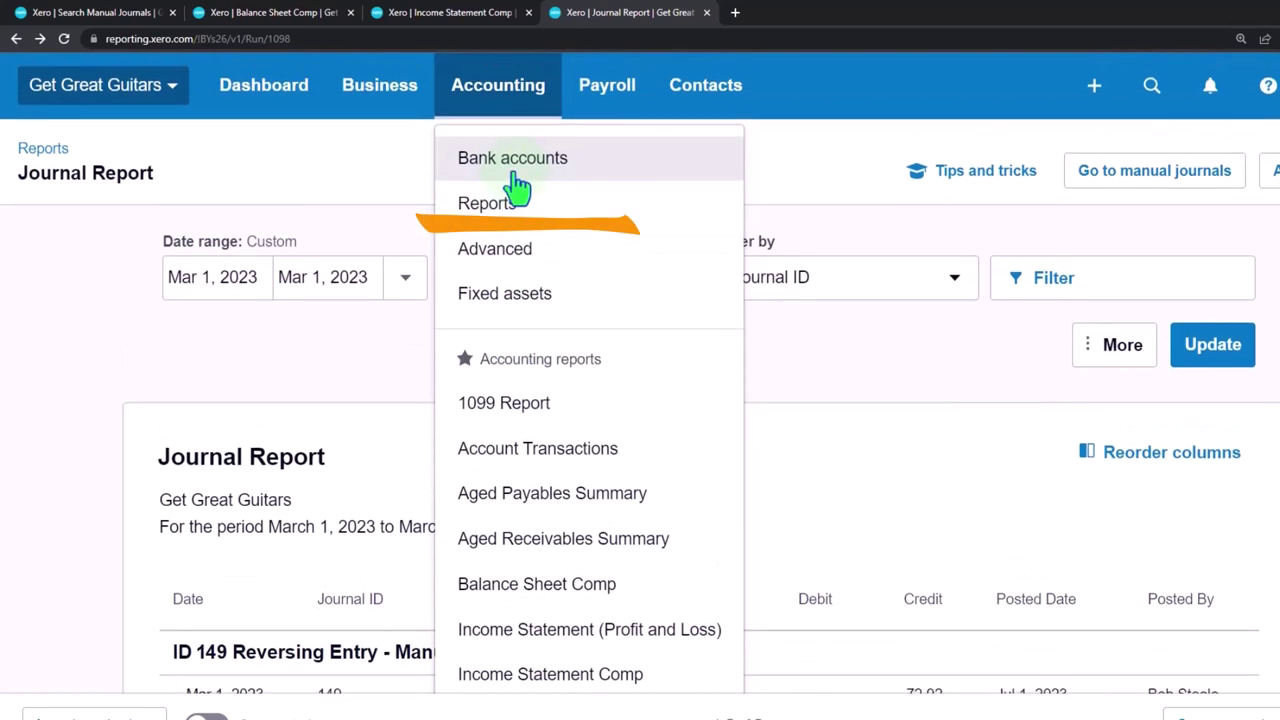
left_click(514, 205)
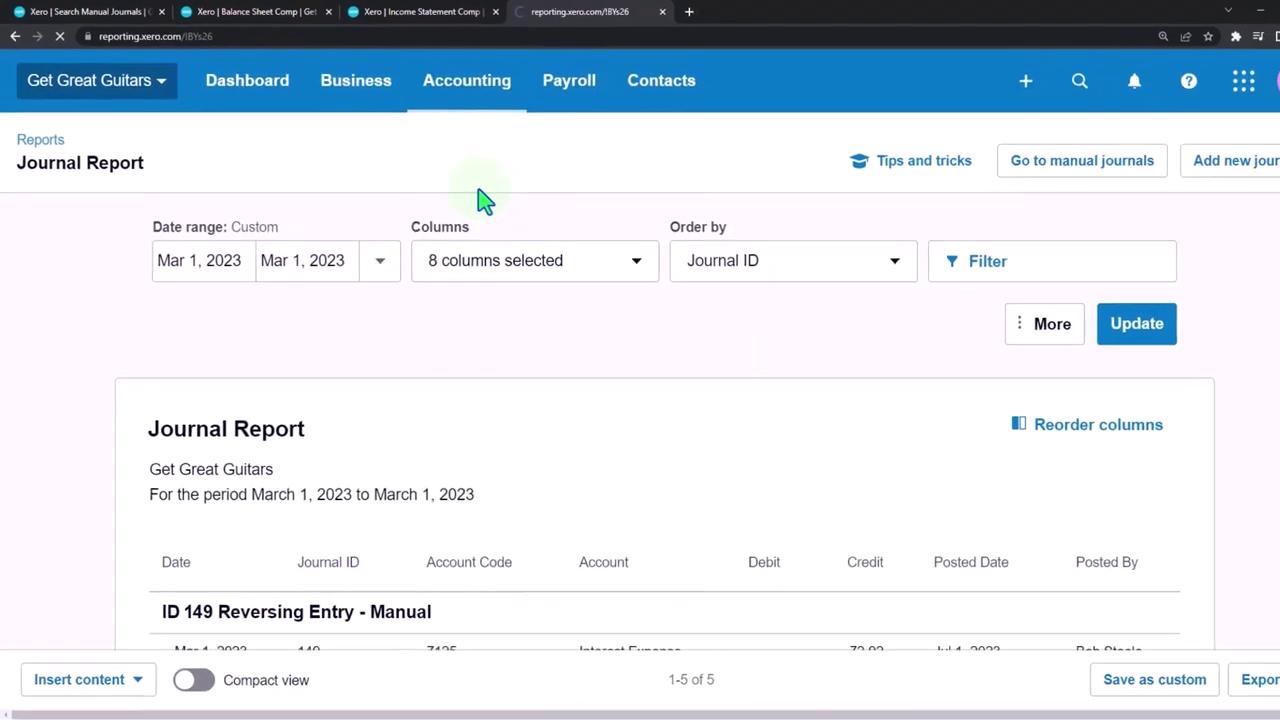
left_click(914, 136)
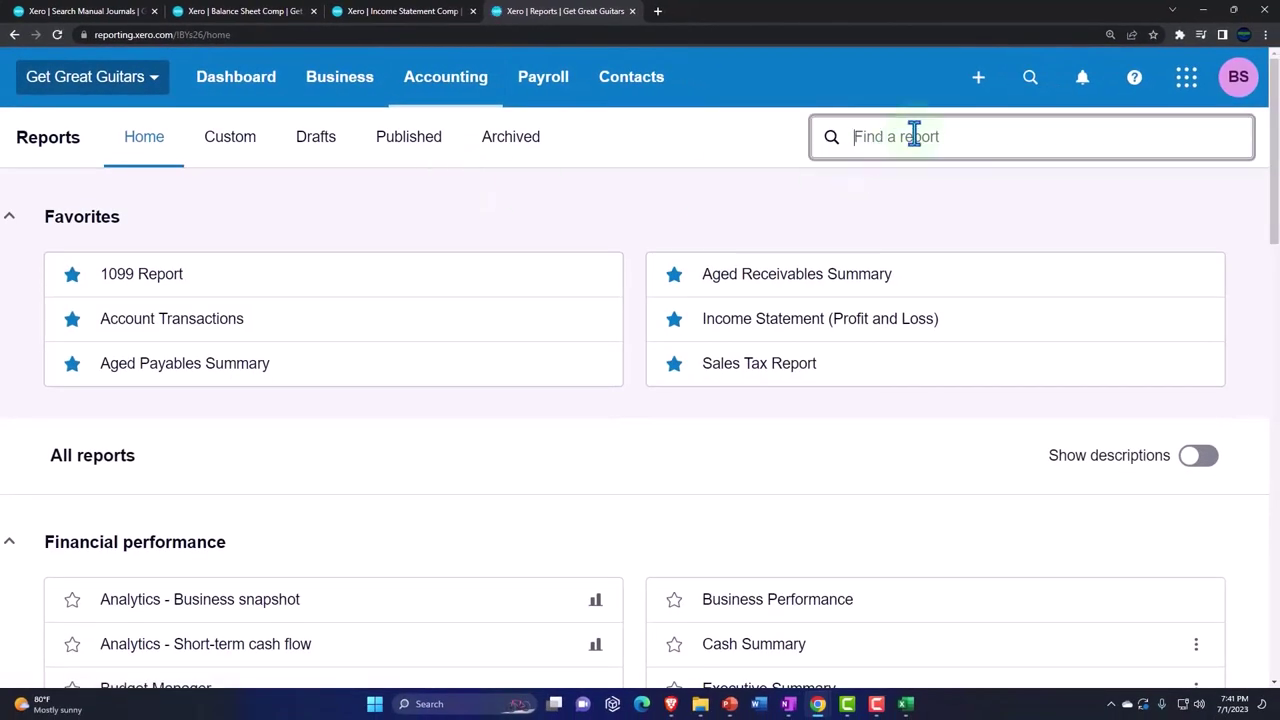
type("tri")
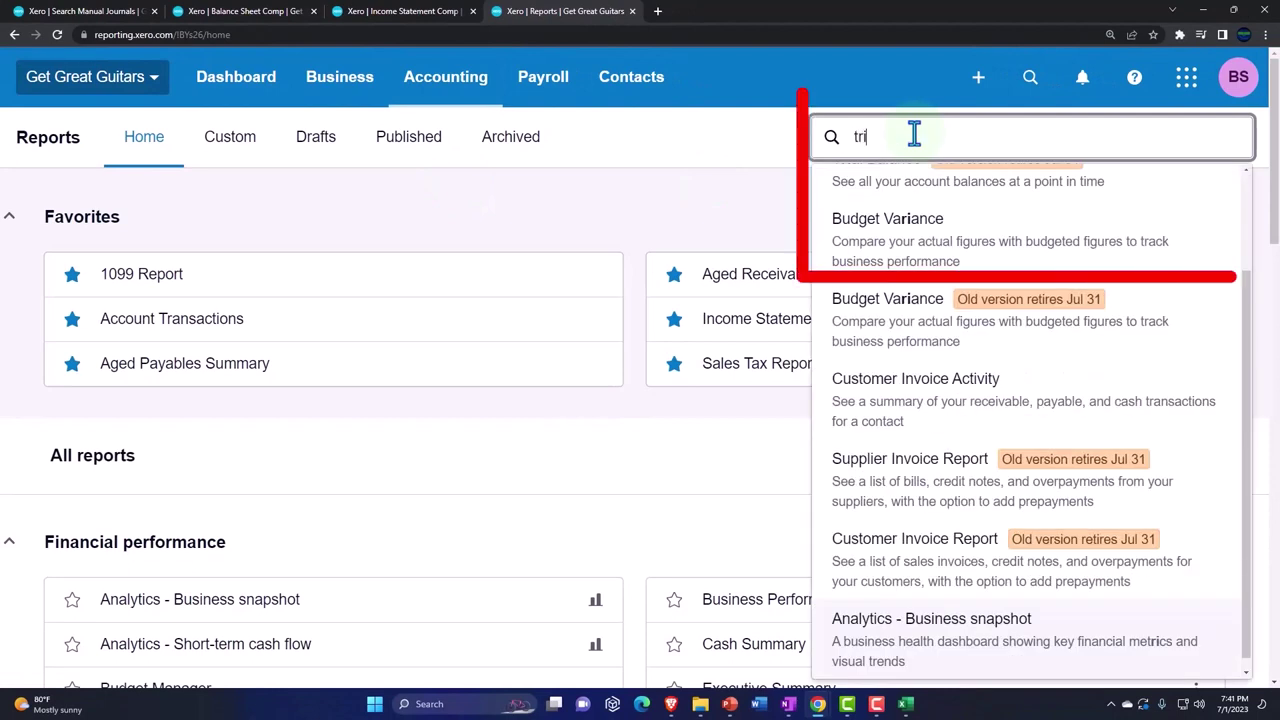
left_click(914, 240)
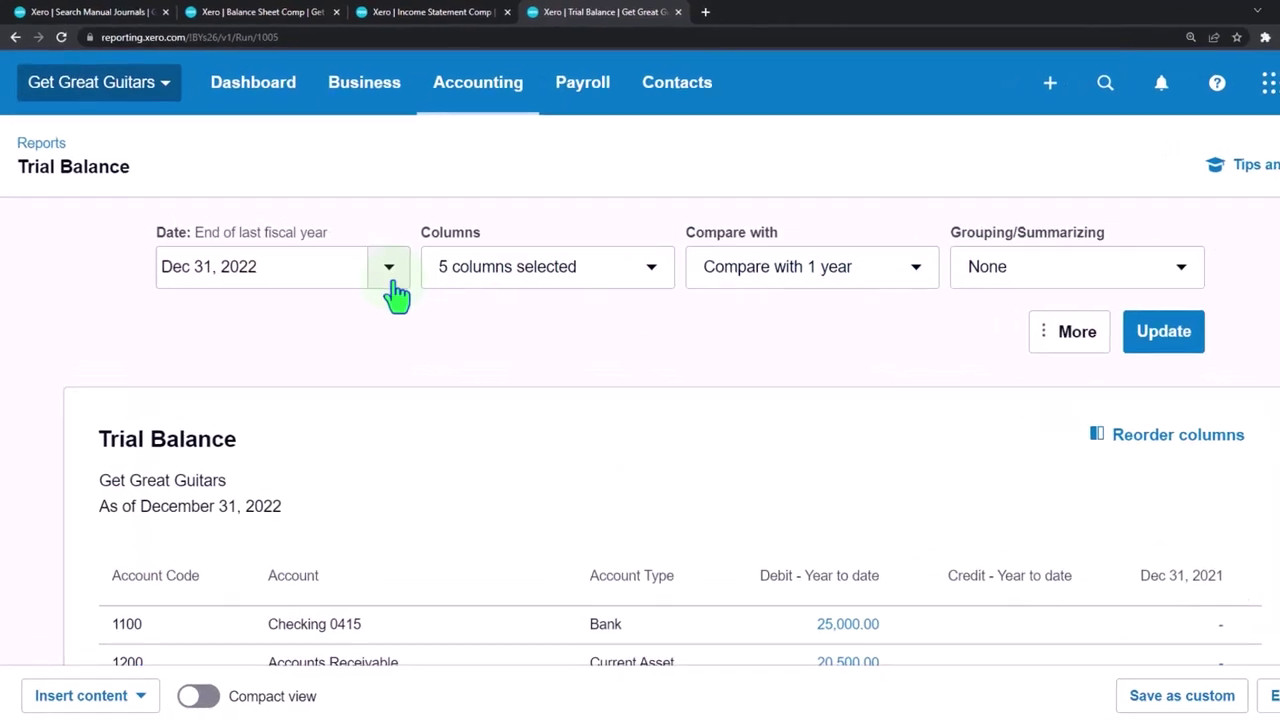
- Set the Trial Balance to a custom date of Dec 31, 2023 and update the report
left_click(389, 264)
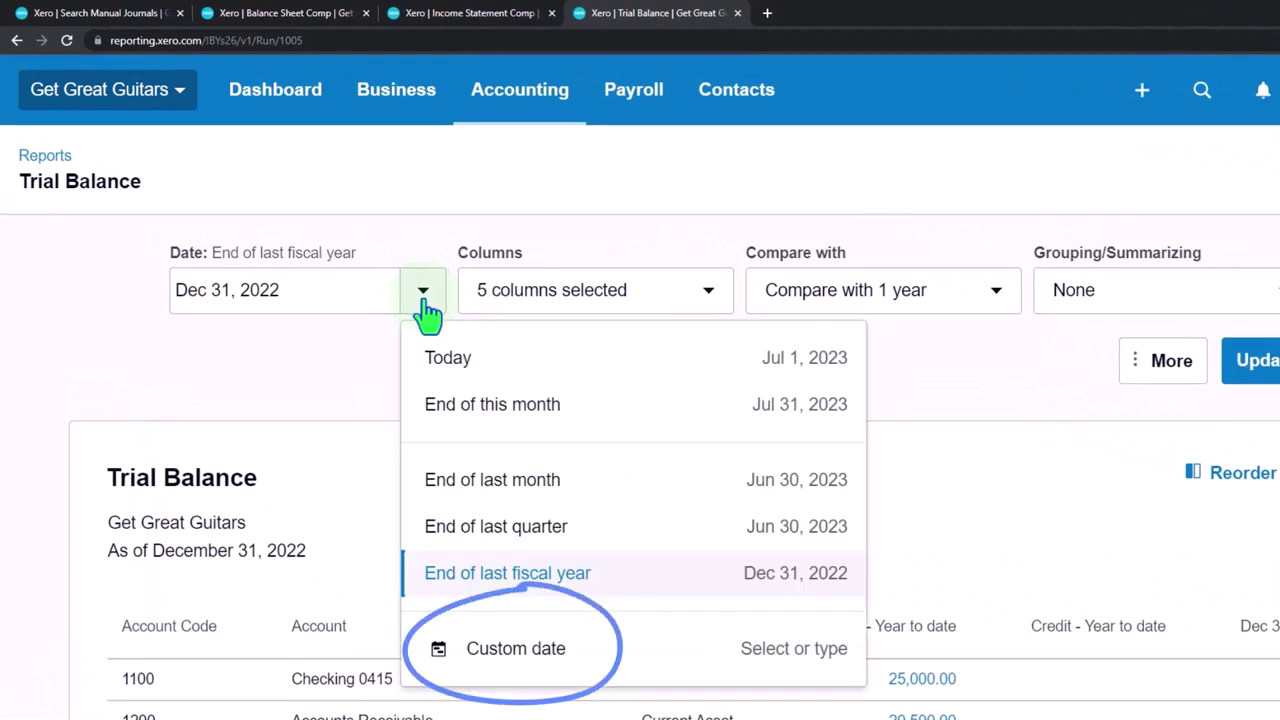
left_click(384, 612)
left_click(422, 358)
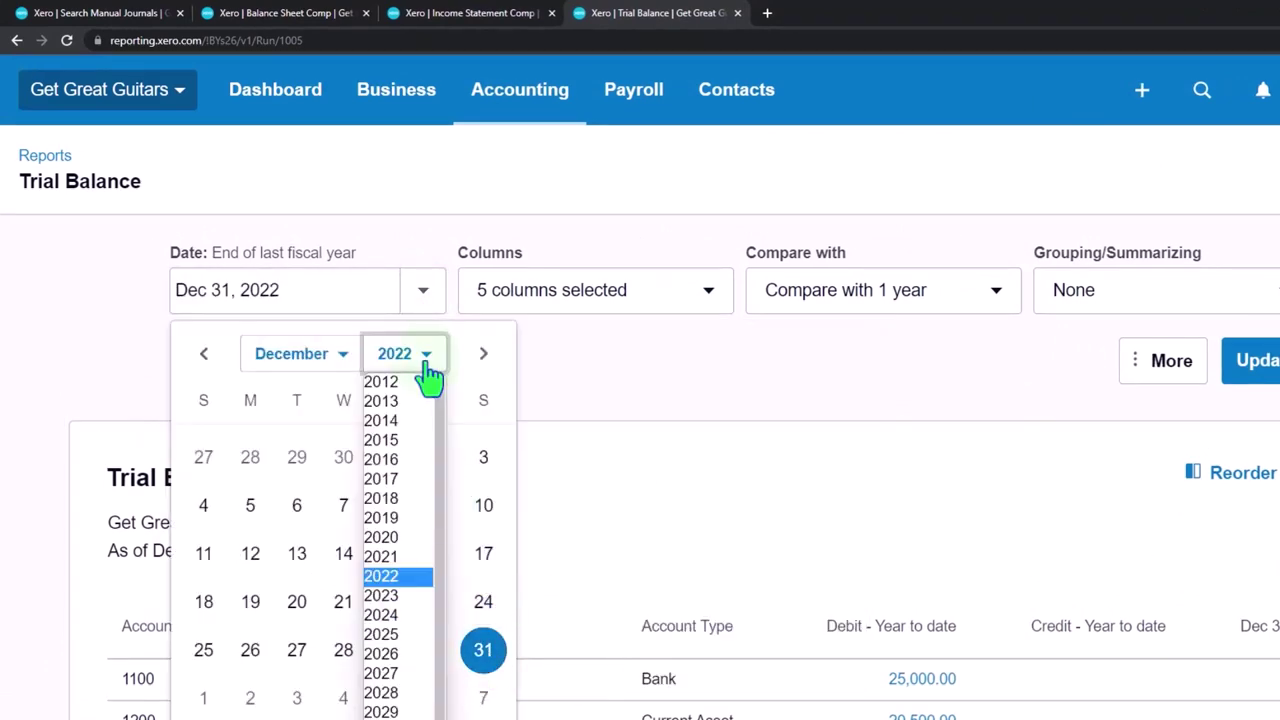
left_click(384, 596)
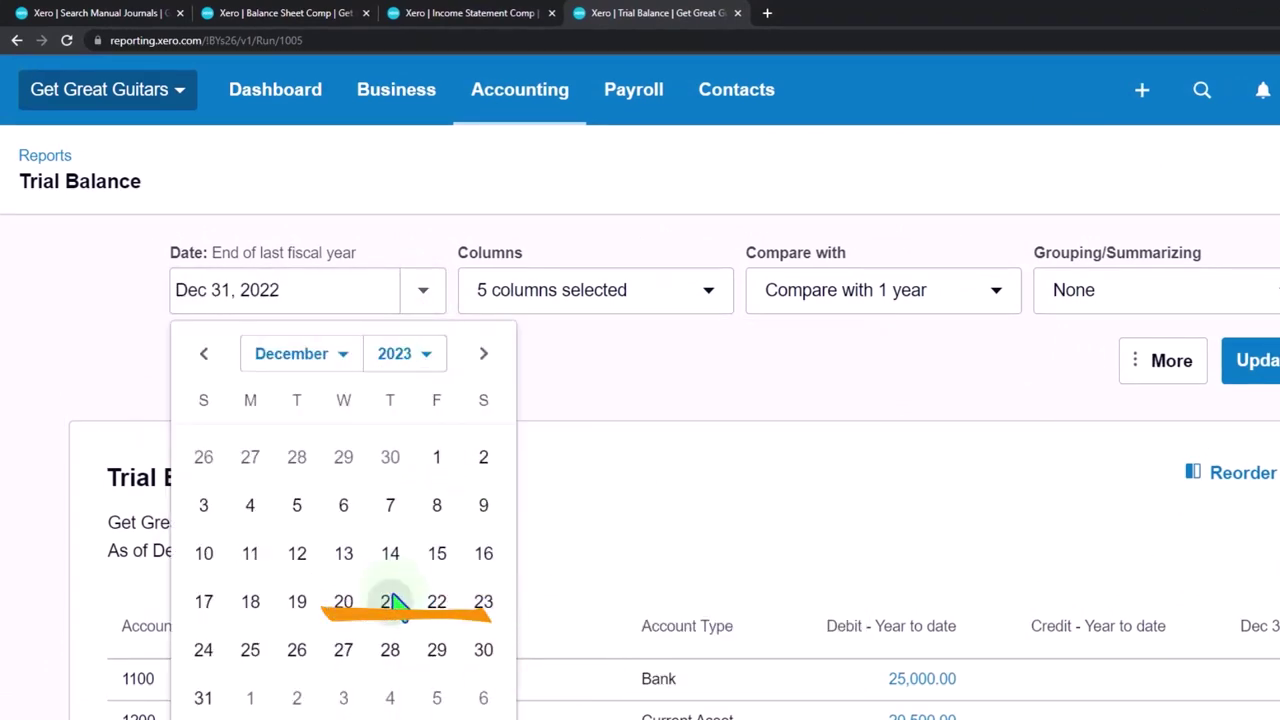
left_click(180, 610)
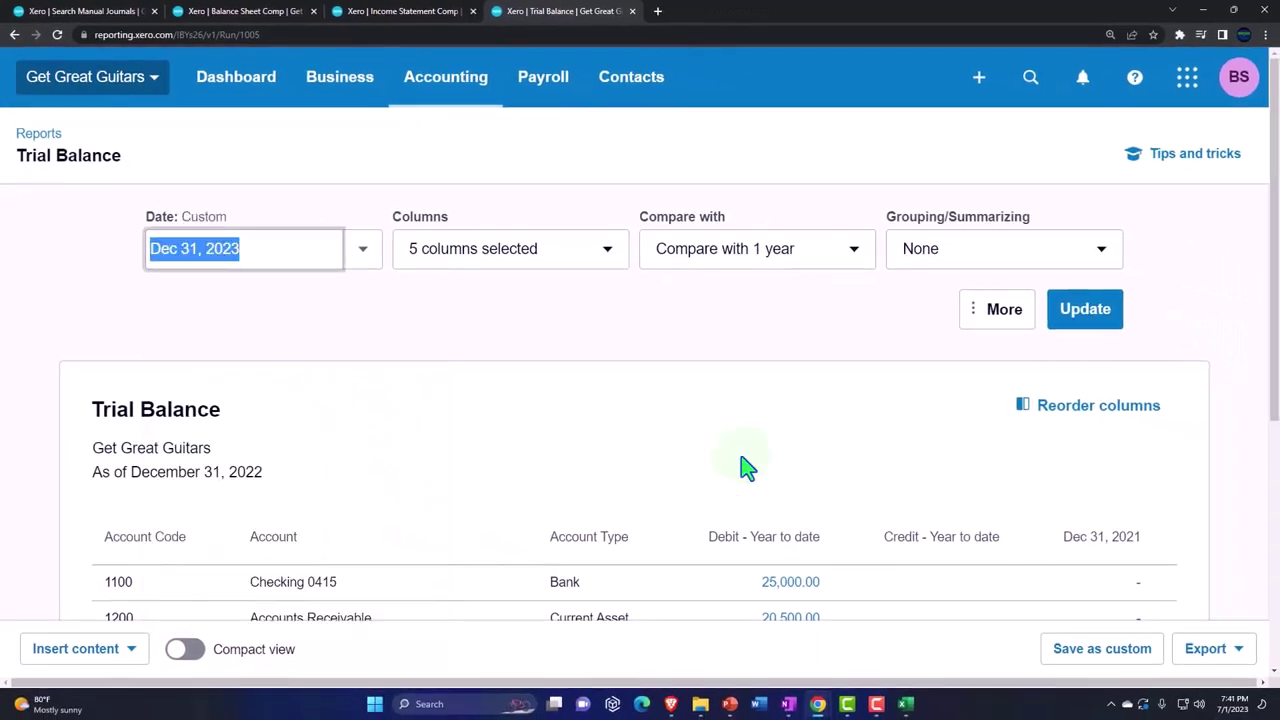
left_click(1111, 318)
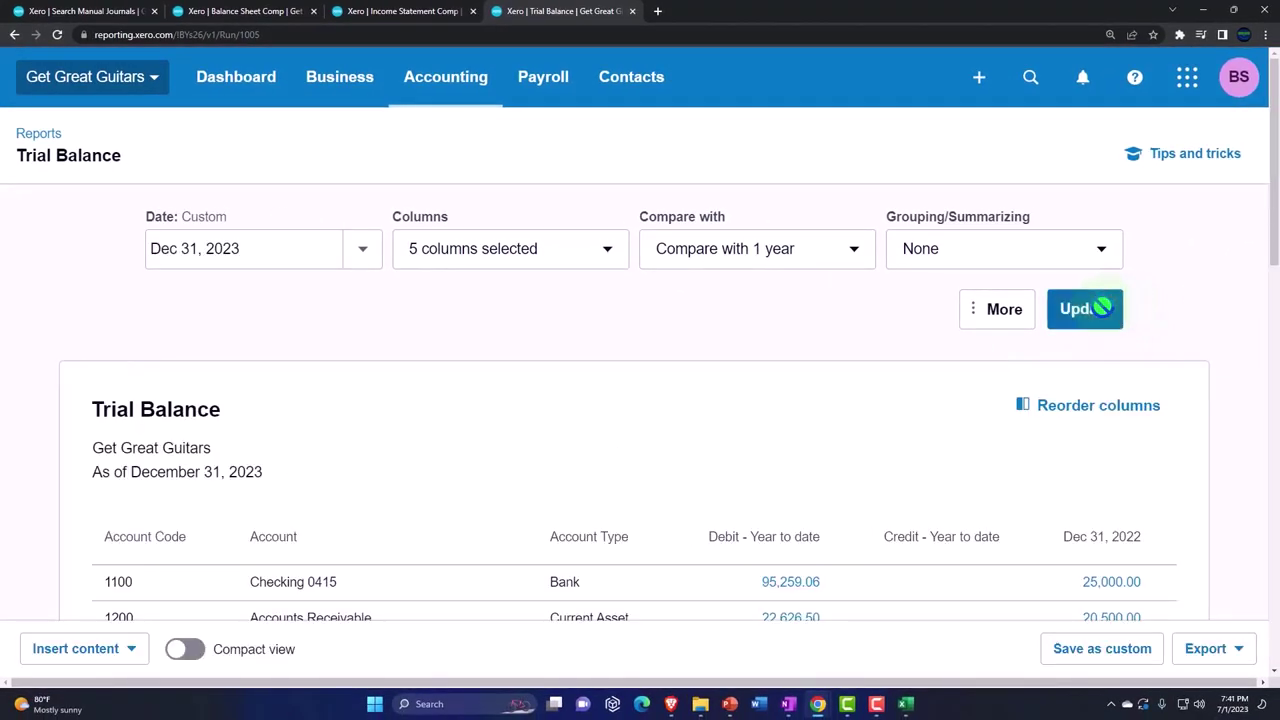
- Examine the Trial Balance accounts from Checking through the expense accounts, including Interest Expense, down to the debit and credit totals
scroll(1103, 320, "down", 2)
scroll(1108, 318, "down", 1)
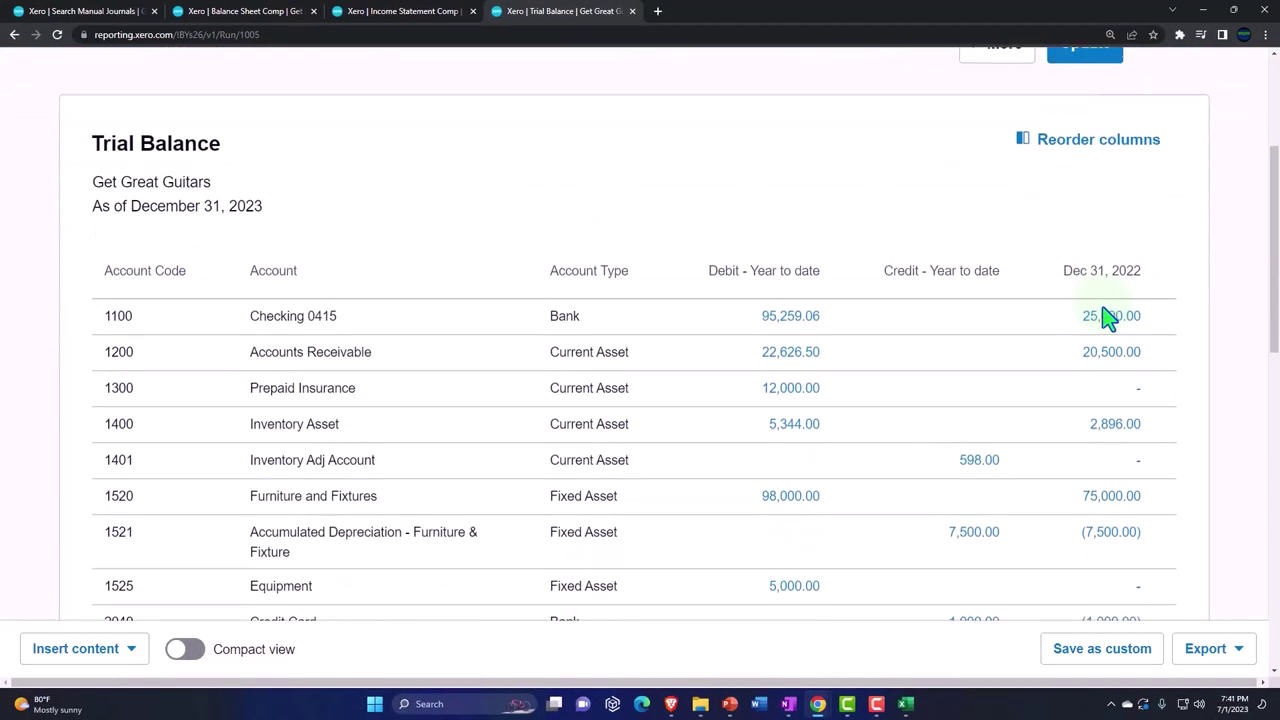
scroll(1222, 288, "down", 1)
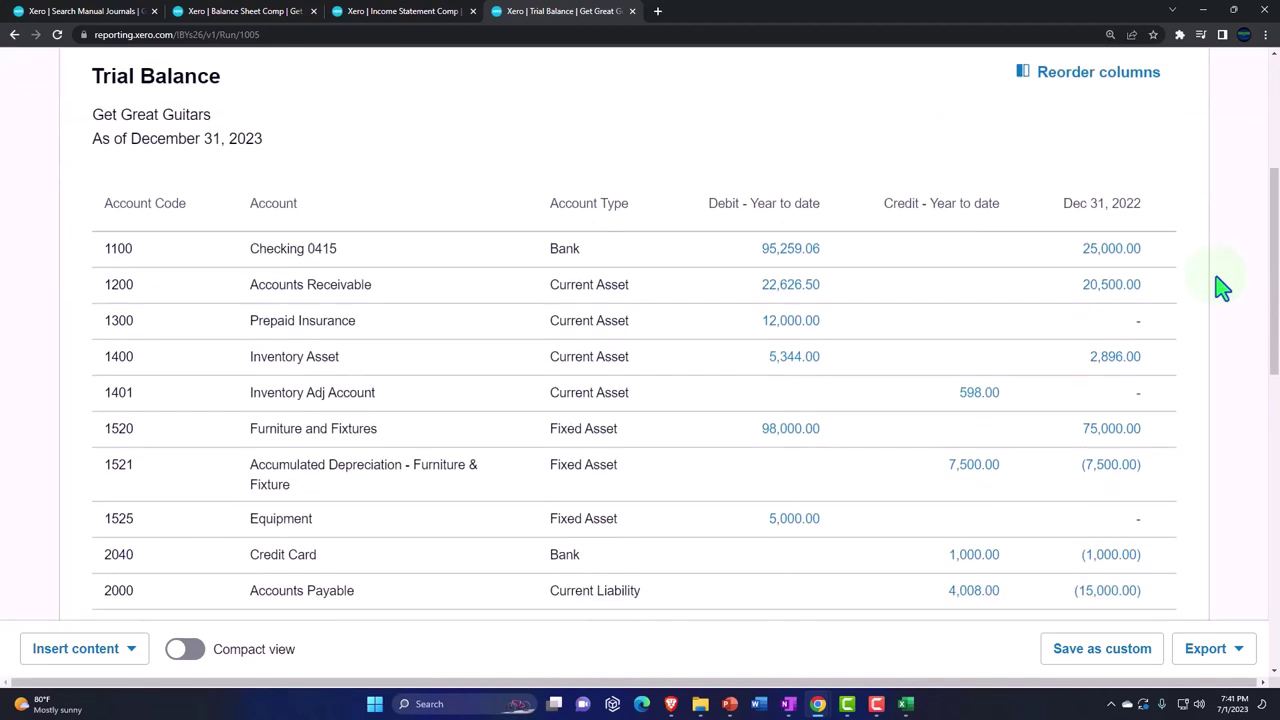
scroll(1222, 288, "down", 2)
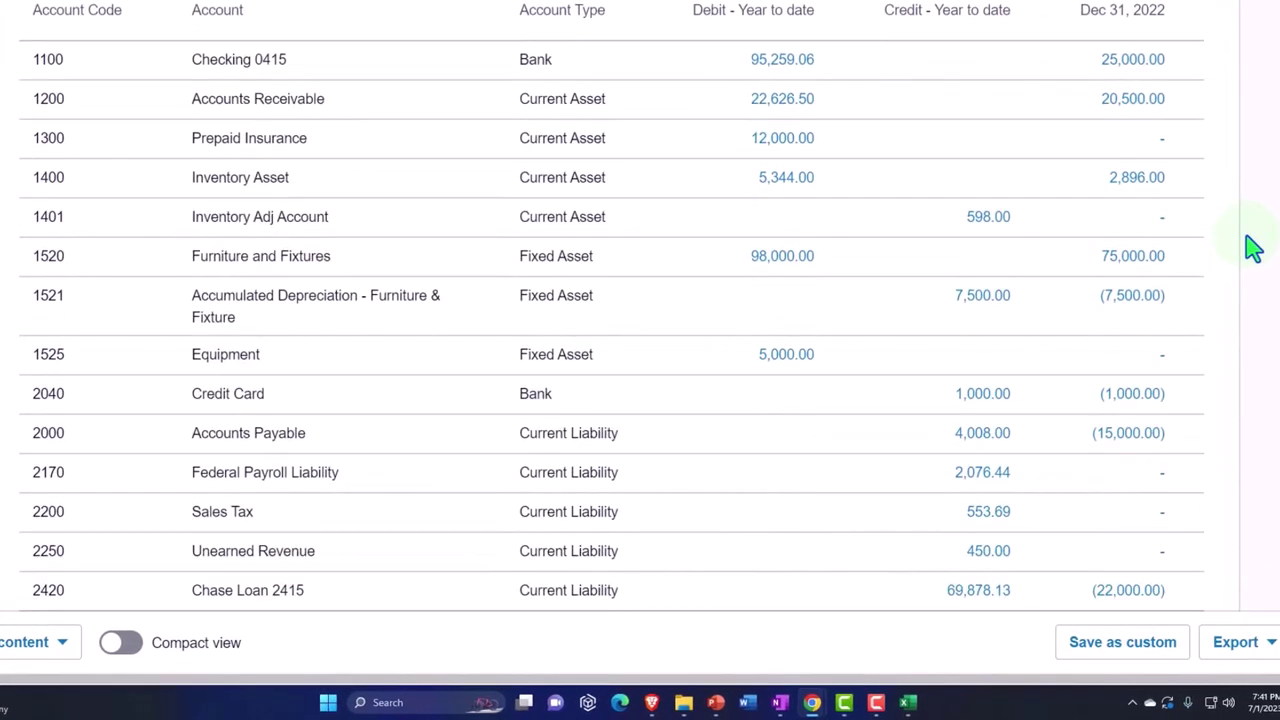
scroll(1253, 248, "down", 1)
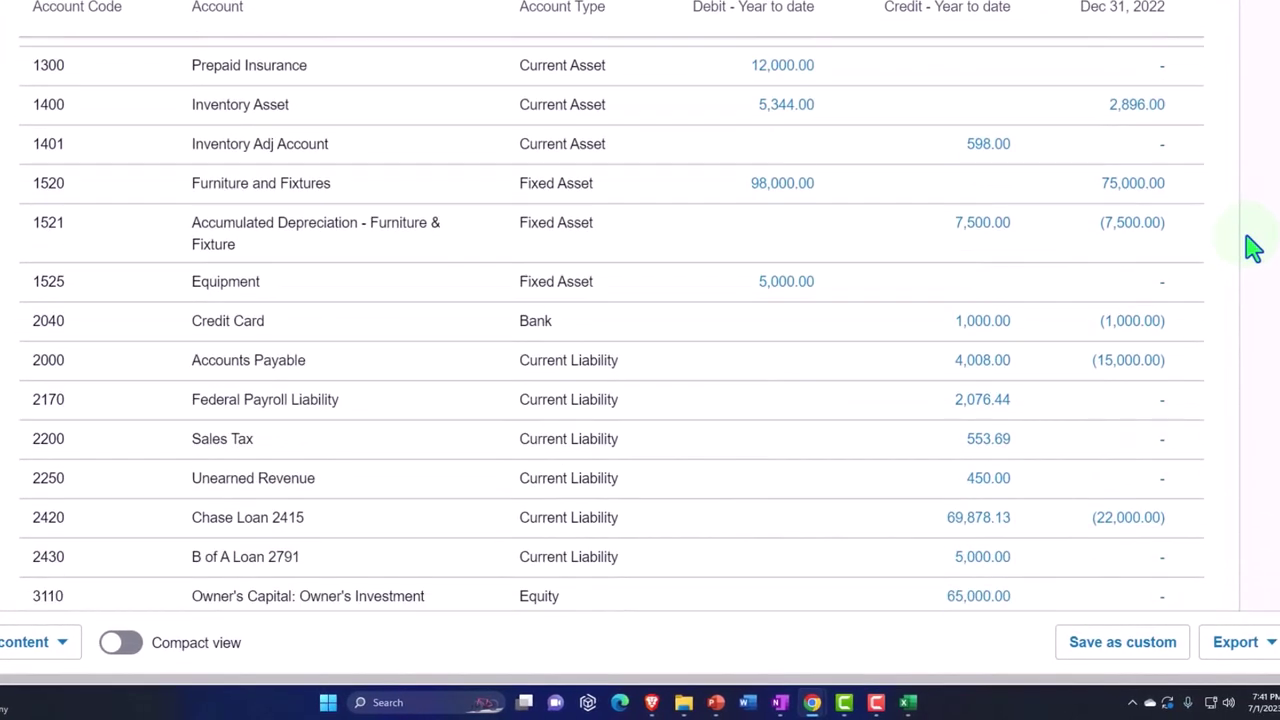
scroll(1253, 248, "down", 1)
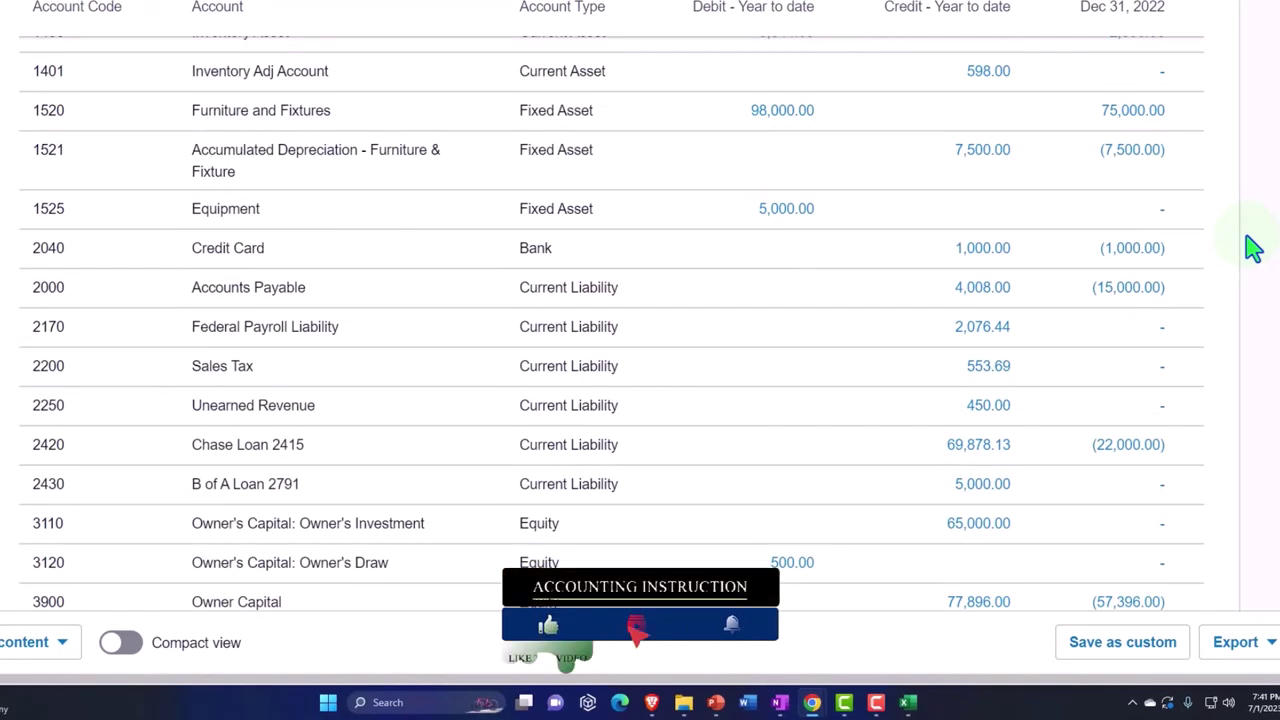
scroll(1253, 248, "down", 5)
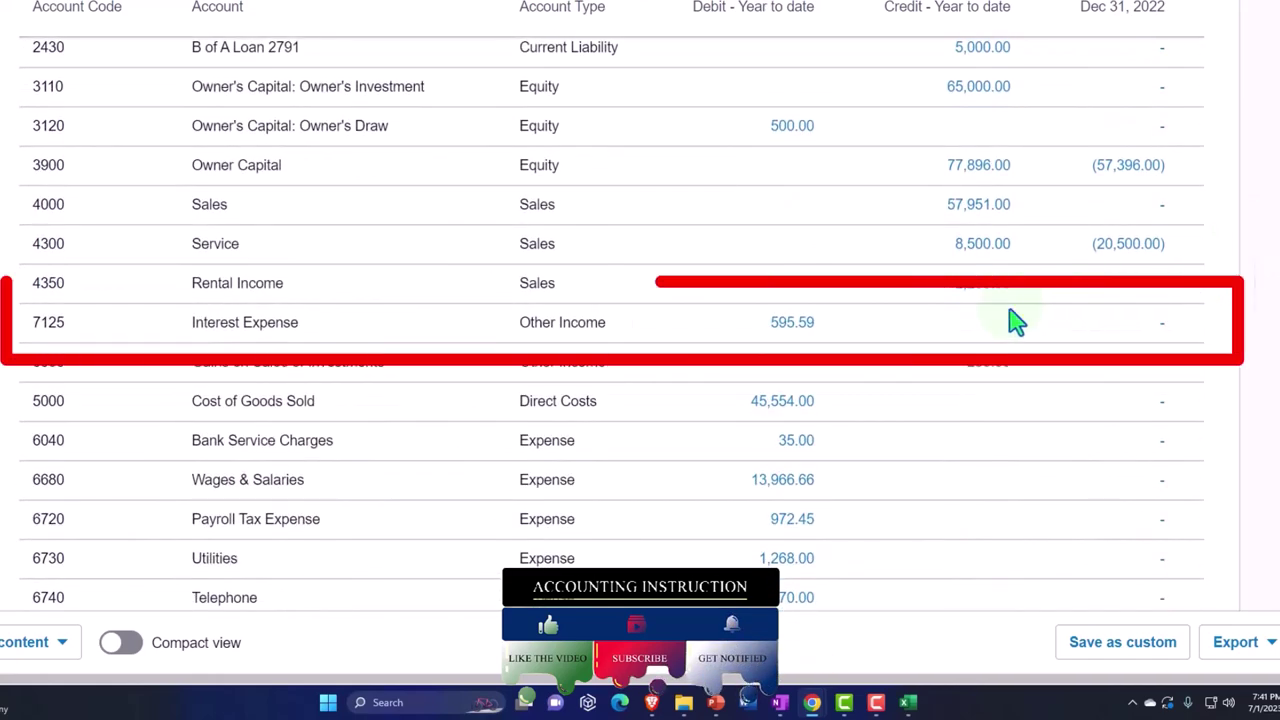
scroll(957, 334, "down", 3)
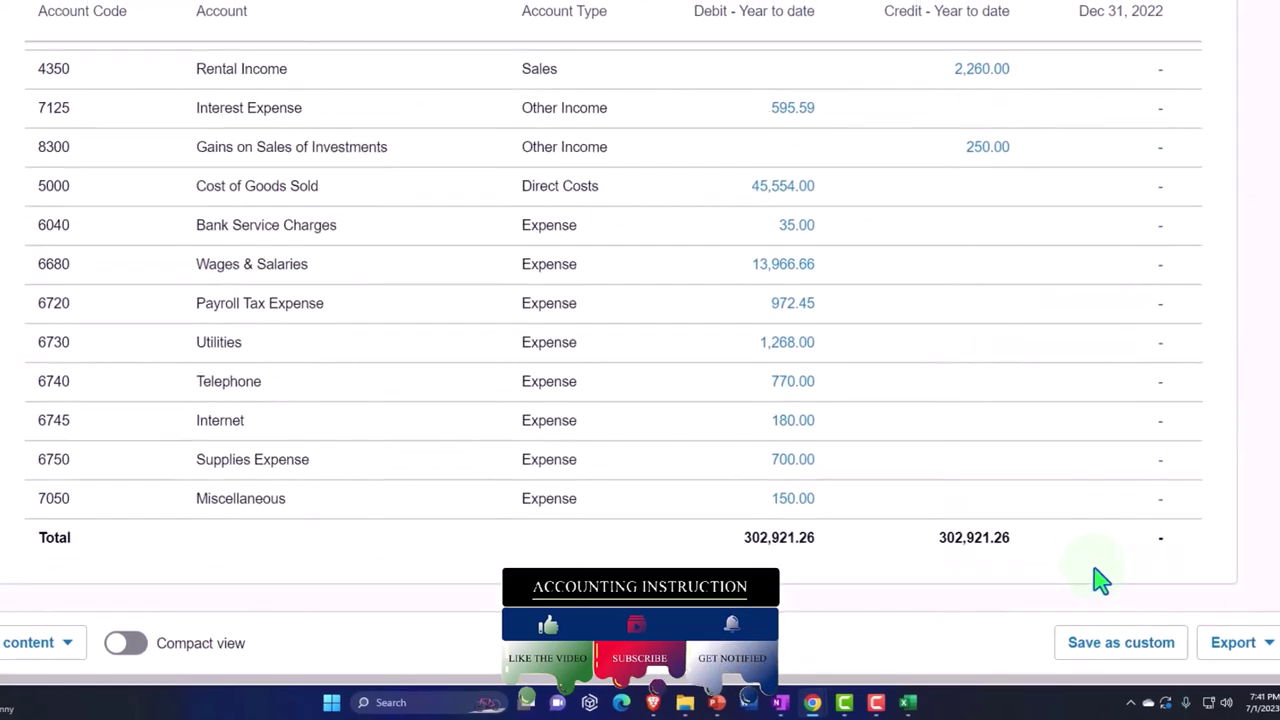